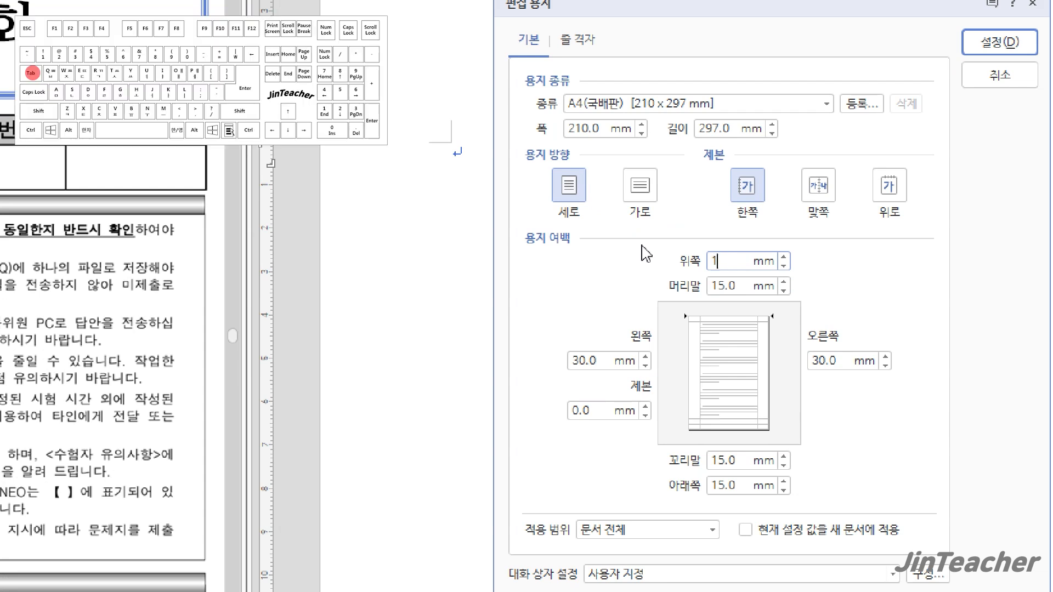
# Step: Enter page margins of top 10, header 10, left 11, right 11, footer 10 and bottom 10 mm
pyautogui.press('Tab')
pyautogui.write('10')
pyautogui.press('Tab')
pyautogui.write('11')
pyautogui.press('Tab')
pyautogui.press('Tab')
pyautogui.write('11')
pyautogui.press('Tab')
pyautogui.write('10')
pyautogui.press('Tab')
pyautogui.write('10')
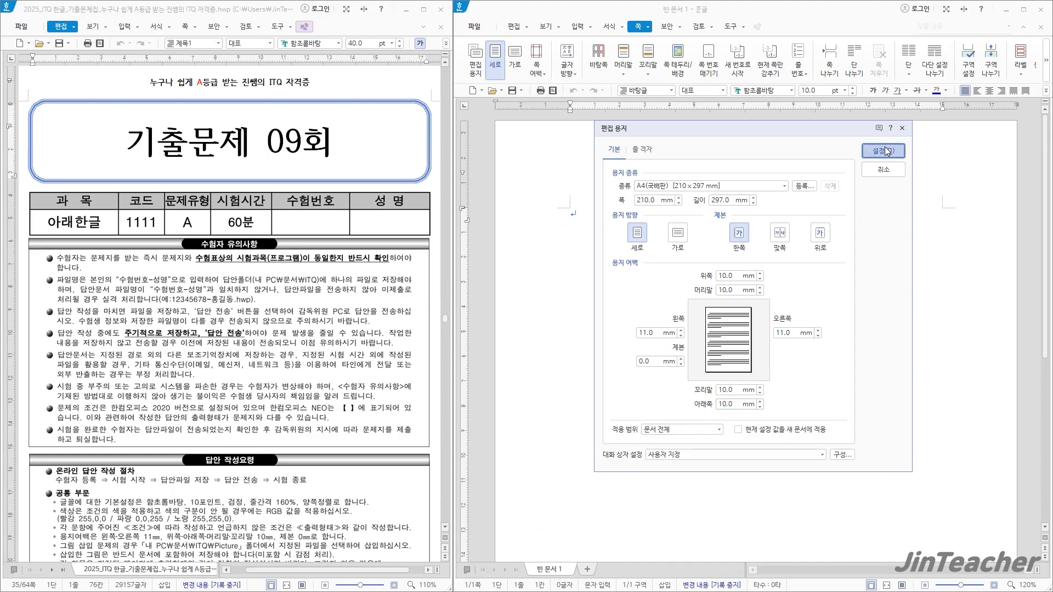
# Step: Apply the new margins and type answer numbers 1. and 2., each followed by blank lines
pyautogui.click(999, 41)
pyautogui.write('.')
pyautogui.press('Return')
pyautogui.press('Return')
pyautogui.press('Return')
pyautogui.press('Return')
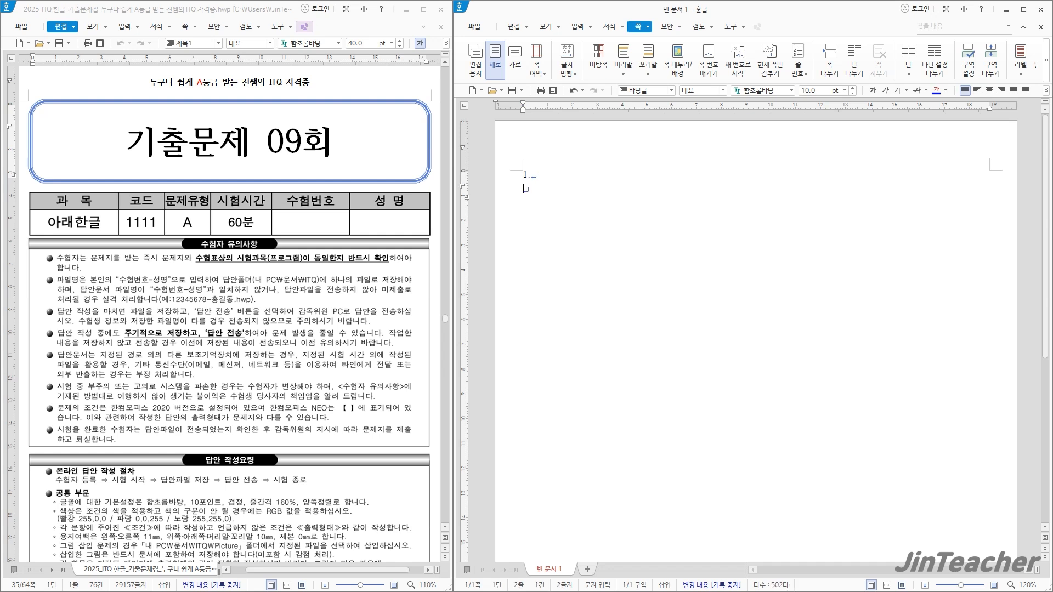
pyautogui.write('2.')
pyautogui.press('Return')
pyautogui.press('Return')
pyautogui.press('Return')
pyautogui.press('Return')
pyautogui.press('Return')
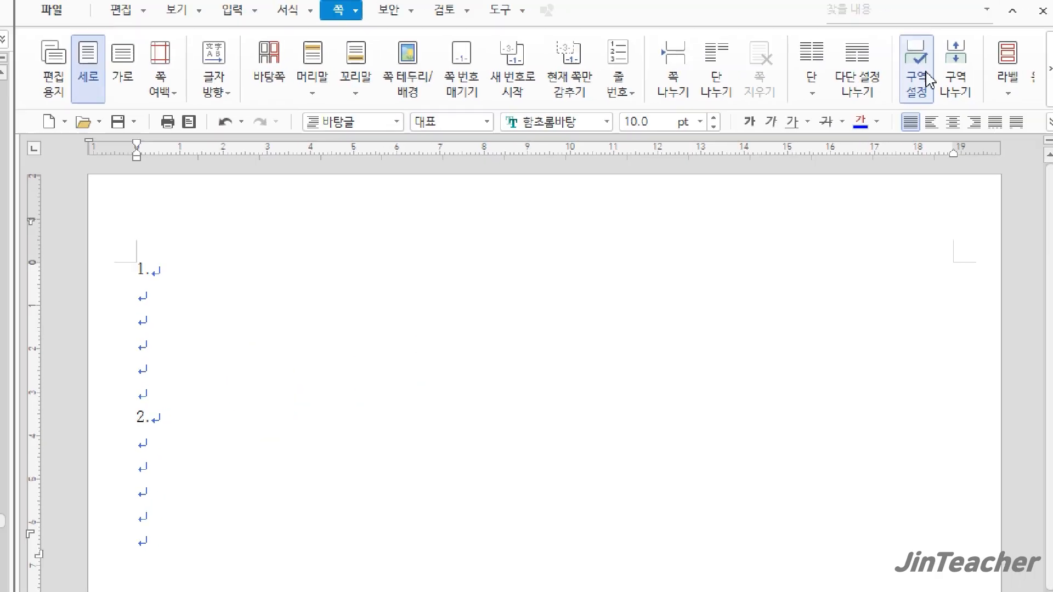
# Step: Insert a section break, add answer numbers 3. and 4., then break again to an empty page 3
pyautogui.click(944, 84)
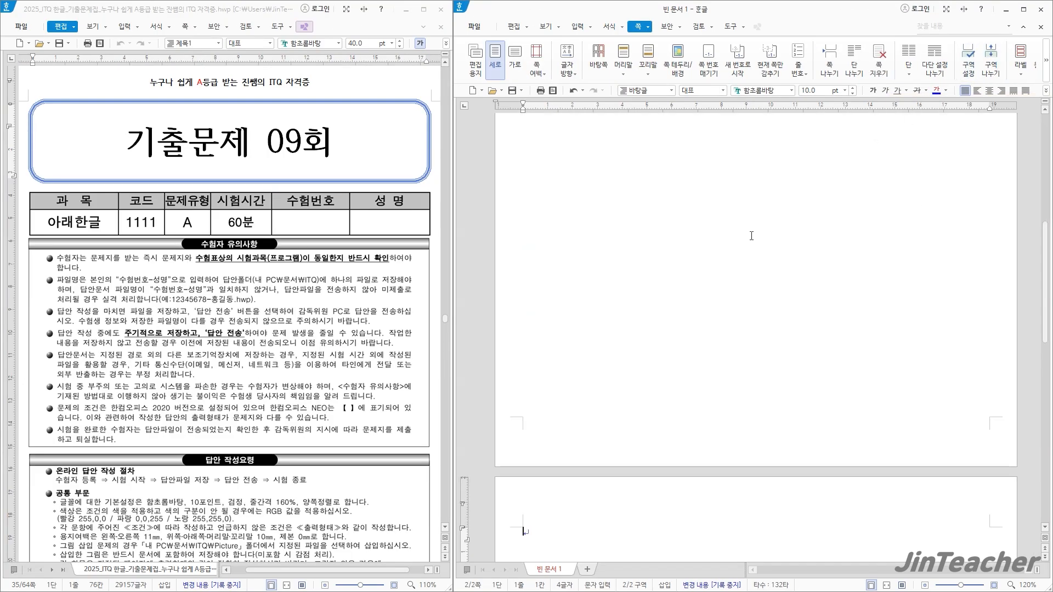
pyautogui.write('3.')
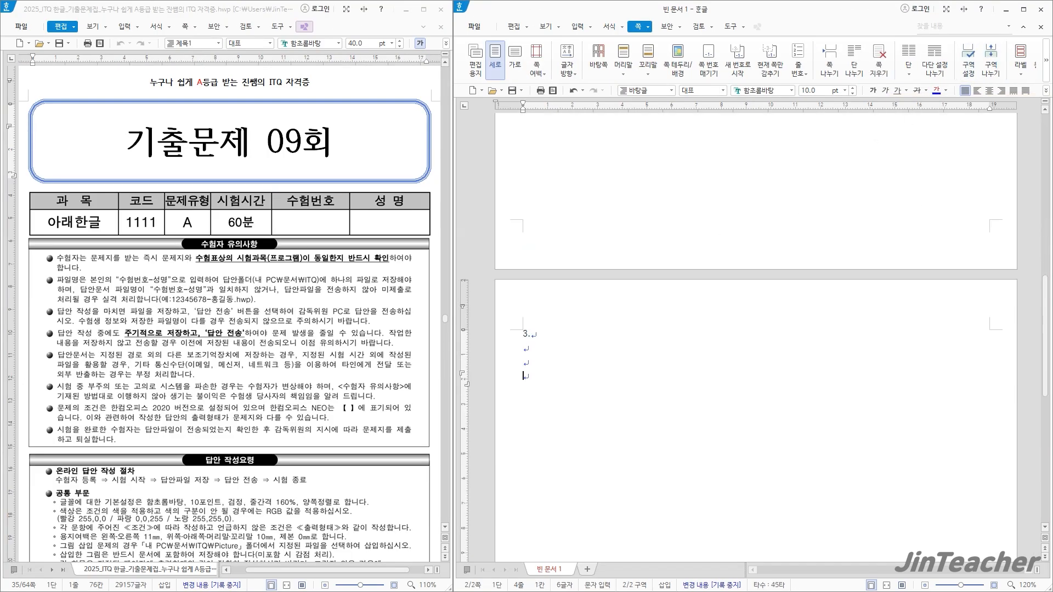
pyautogui.press('Return')
pyautogui.press('Return')
pyautogui.press('Return')
pyautogui.press('Return')
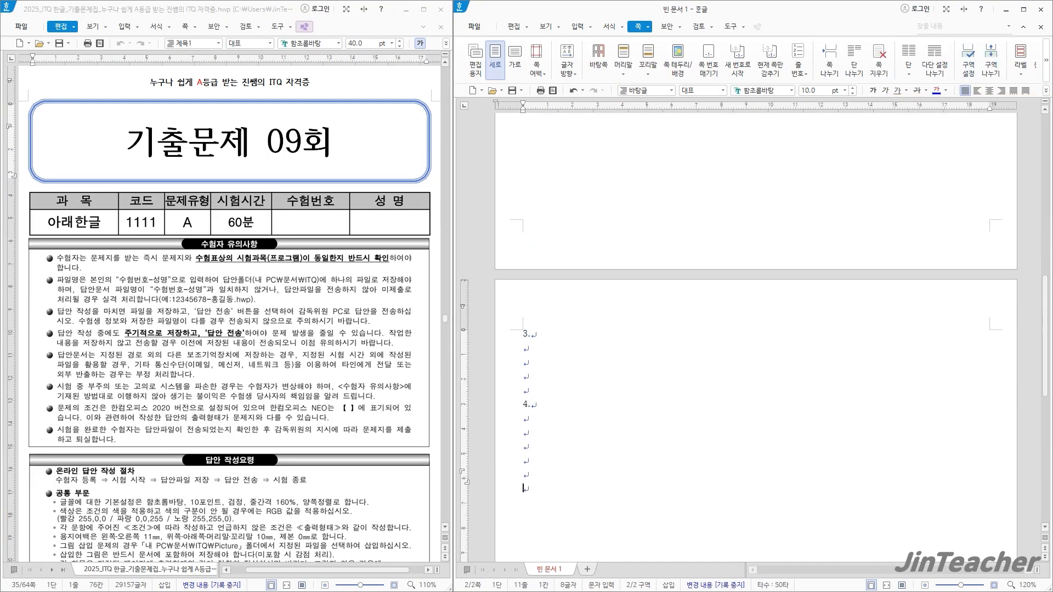
pyautogui.click(991, 60)
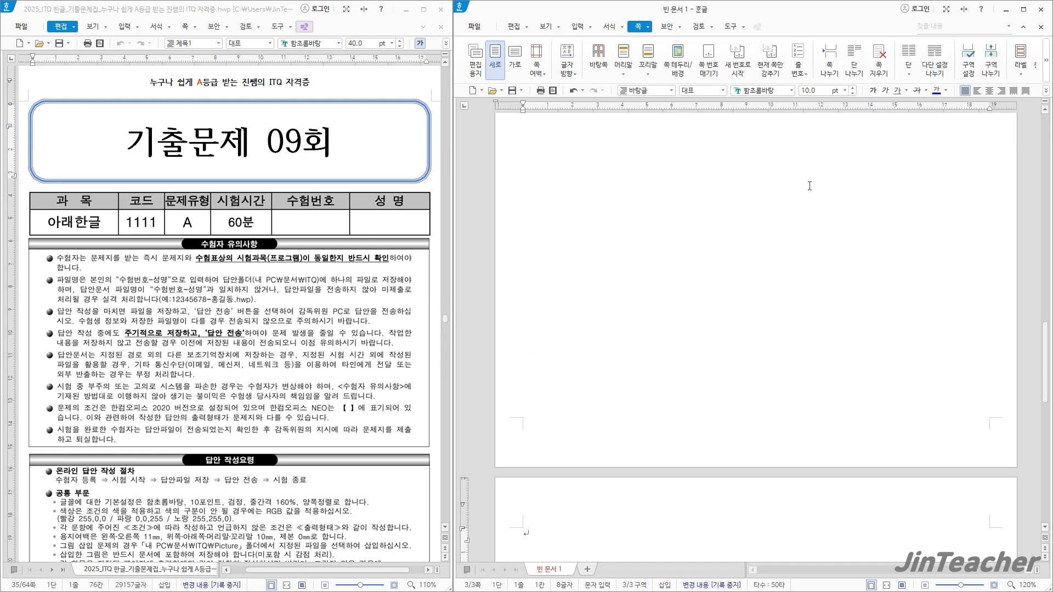
pyautogui.scroll(-3, 680, 267)
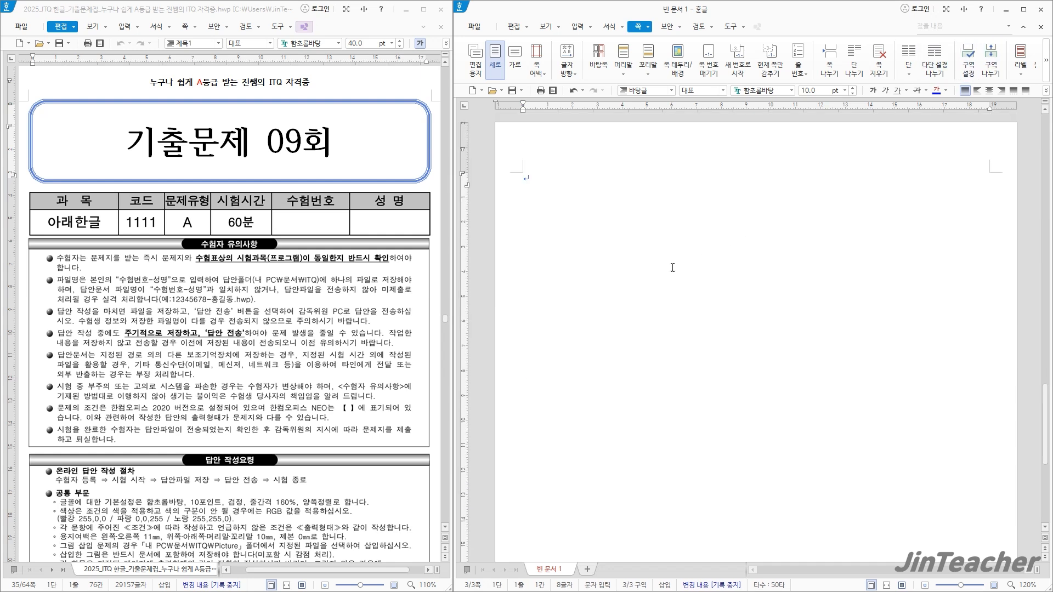
pyautogui.click(550, 168)
pyautogui.scroll(-15, 324, 232)
pyautogui.scroll(-20, 324, 232)
pyautogui.scroll(-3, 324, 231)
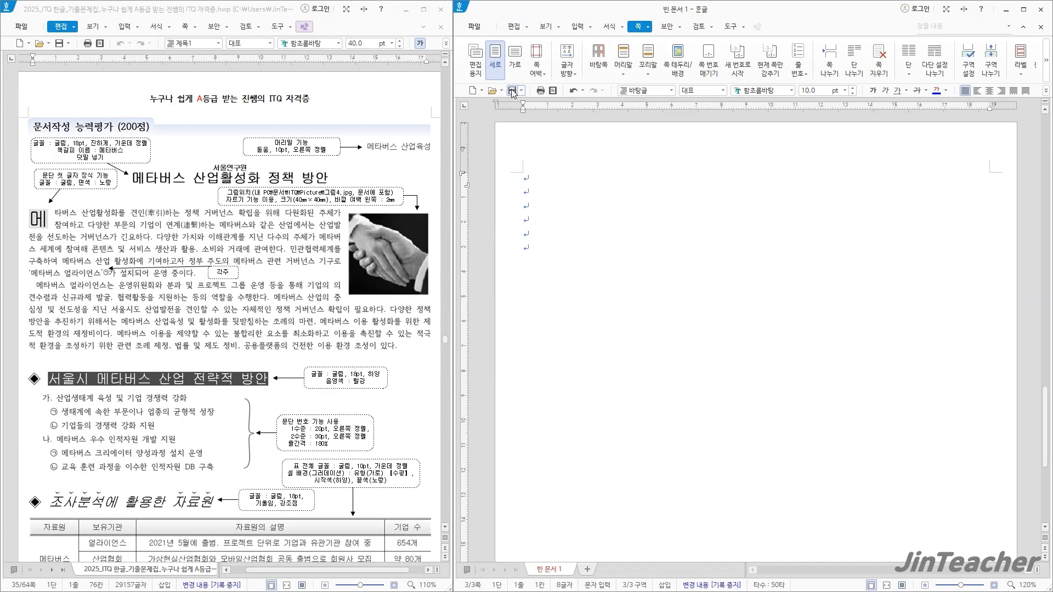
# Step: Save the document as 12345678-기출문제9.hwp, changing the trailing 8 of 12345678-기출문제8 to 9
pyautogui.click(512, 90)
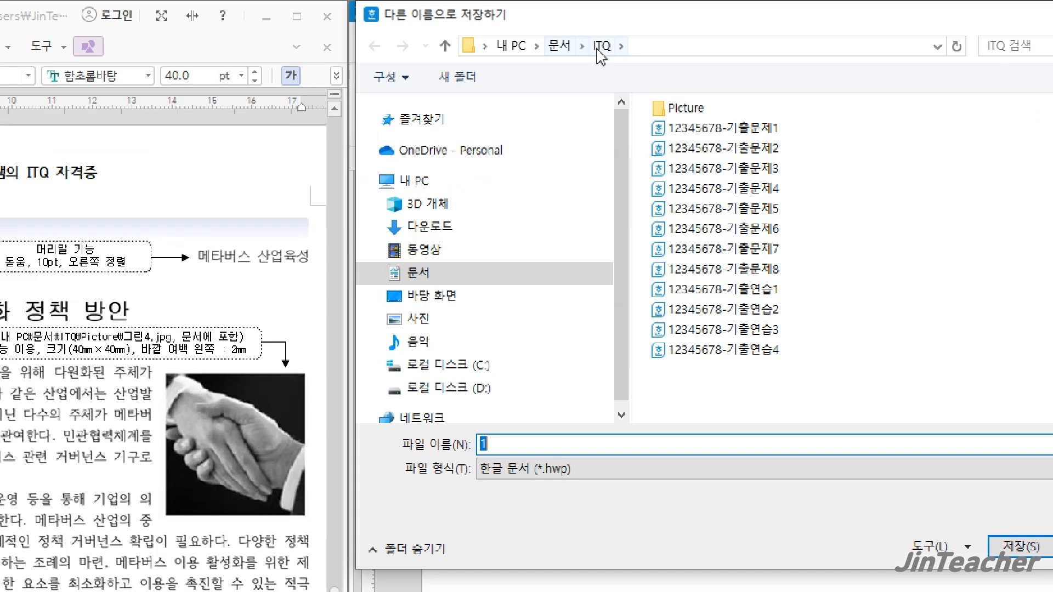
pyautogui.click(756, 270)
pyautogui.click(616, 445)
pyautogui.click(619, 443)
pyautogui.press('BackSpace')
pyautogui.write('9')
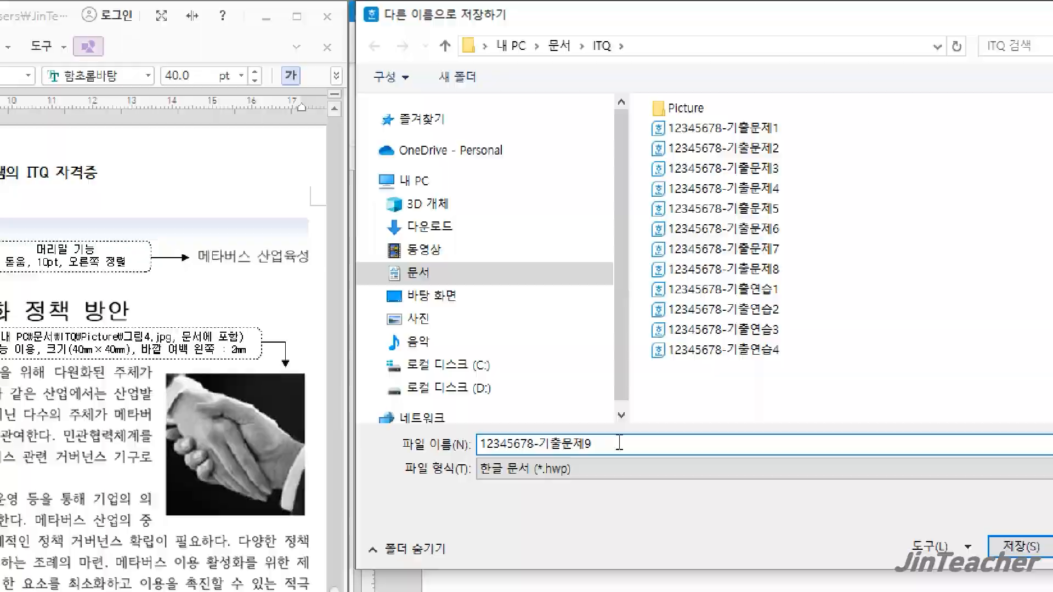
pyautogui.press('Return')
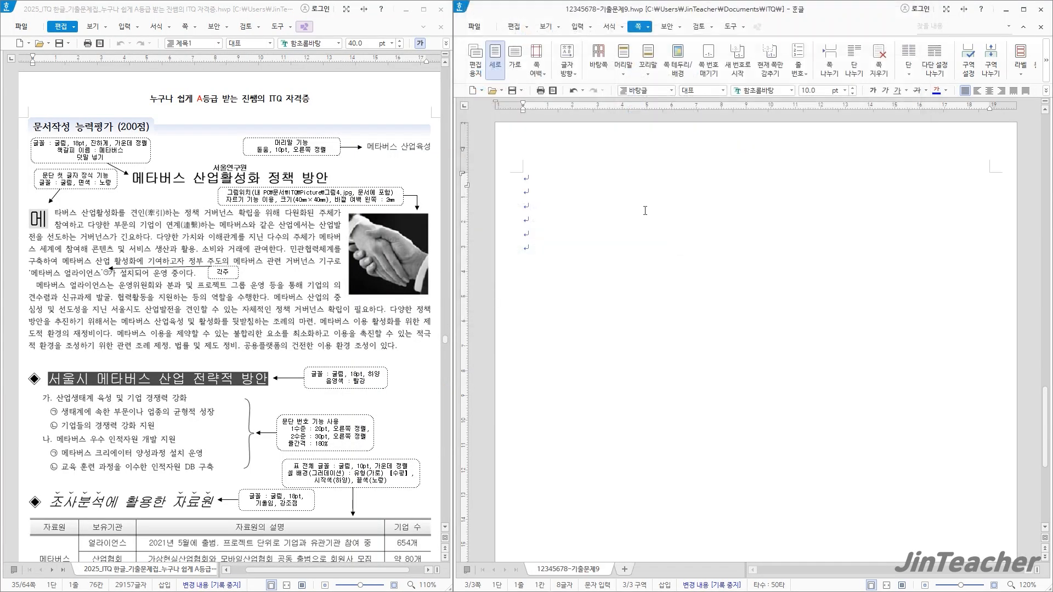
pyautogui.click(635, 189)
# Step: Create a page header for both pages reading 메타버스 산업육성
pyautogui.click(617, 131)
pyautogui.click(653, 113)
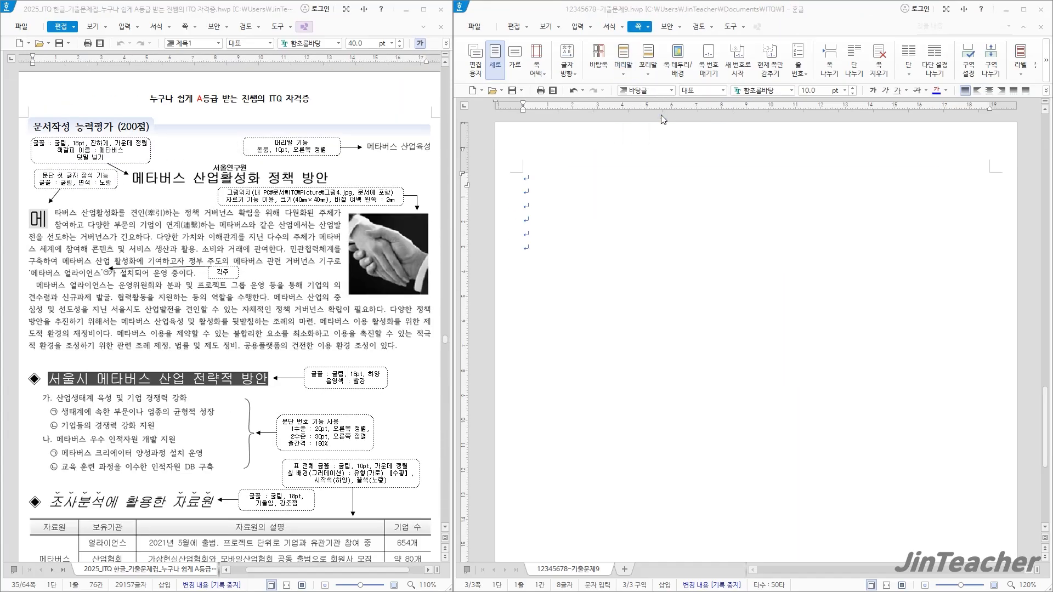
pyautogui.click(911, 195)
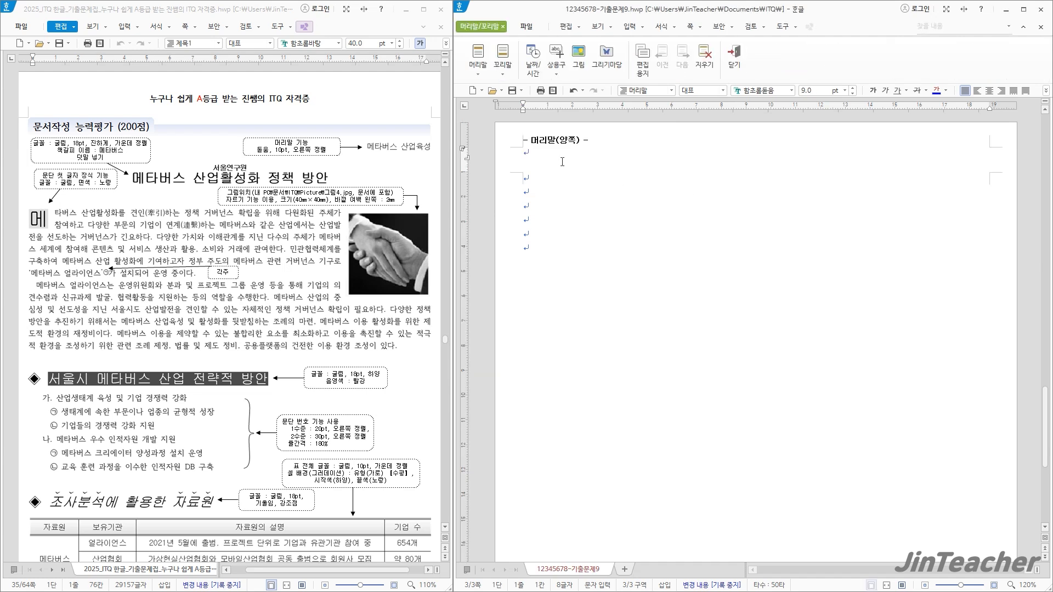
pyautogui.write('메타버스 산업육성')
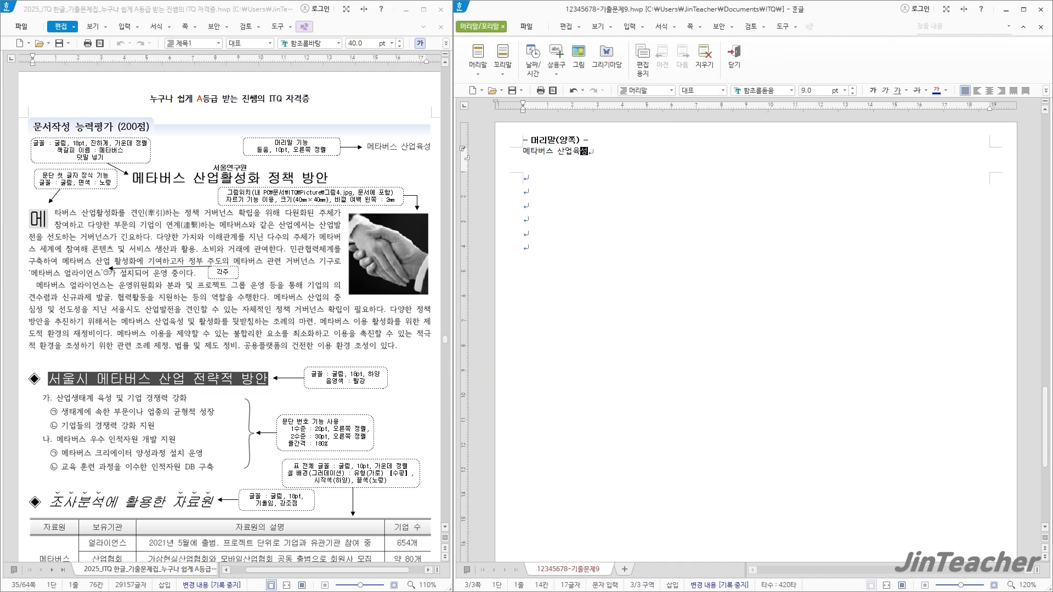
# Step: Format the header text as 돋움 10pt, right-aligned, and close header editing
pyautogui.moveTo(601, 156); pyautogui.dragTo(482, 153)
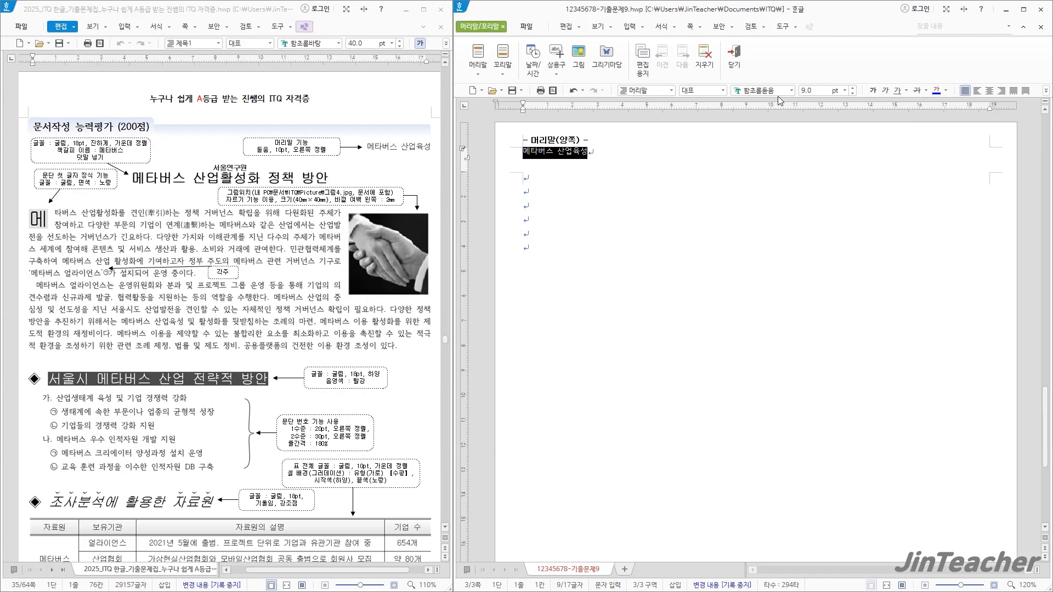
pyautogui.click(792, 91)
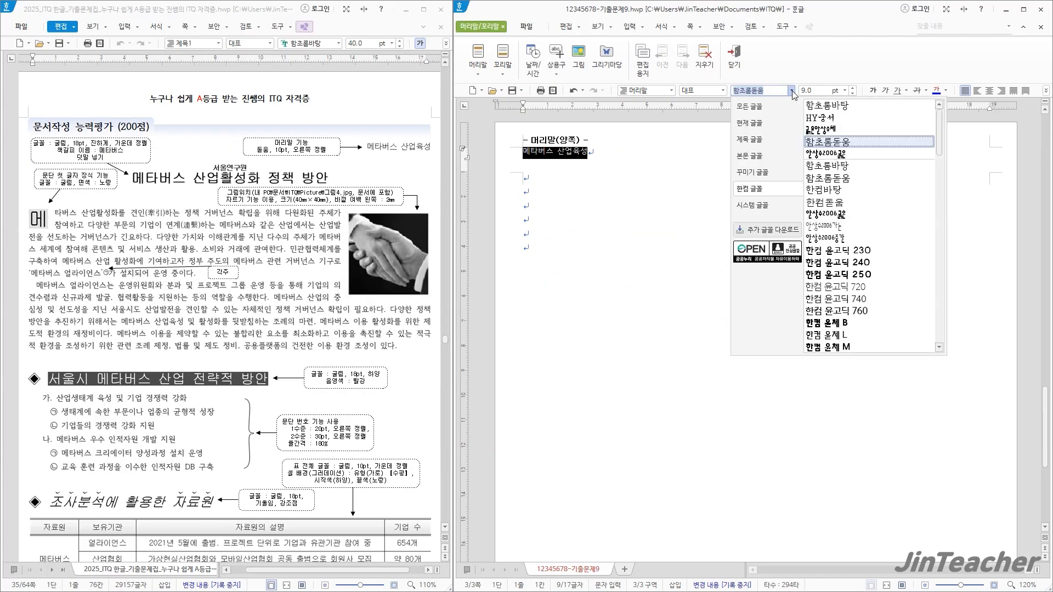
pyautogui.click(747, 113)
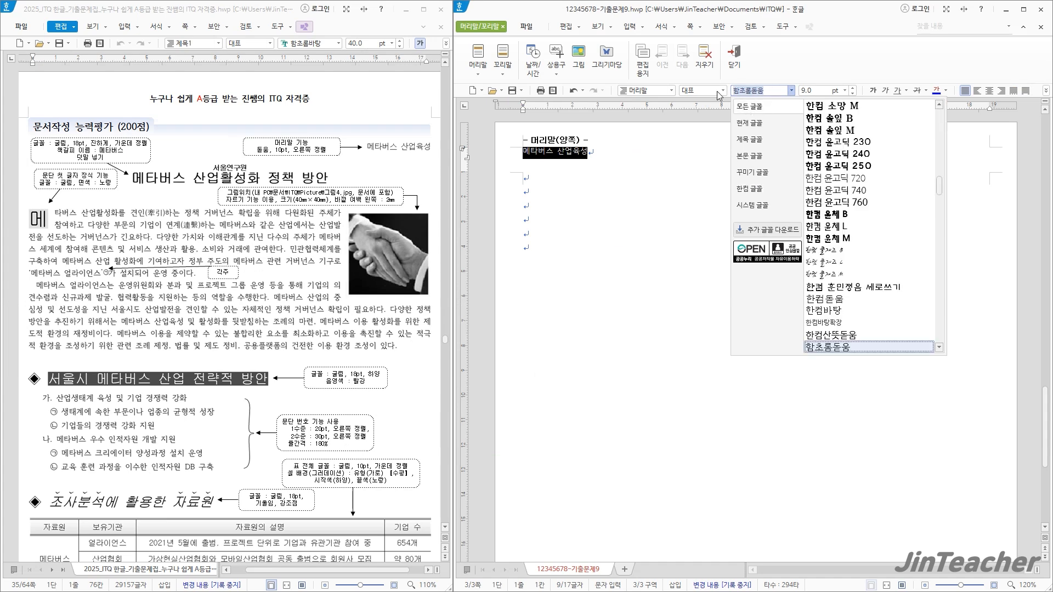
pyautogui.write('돋움')
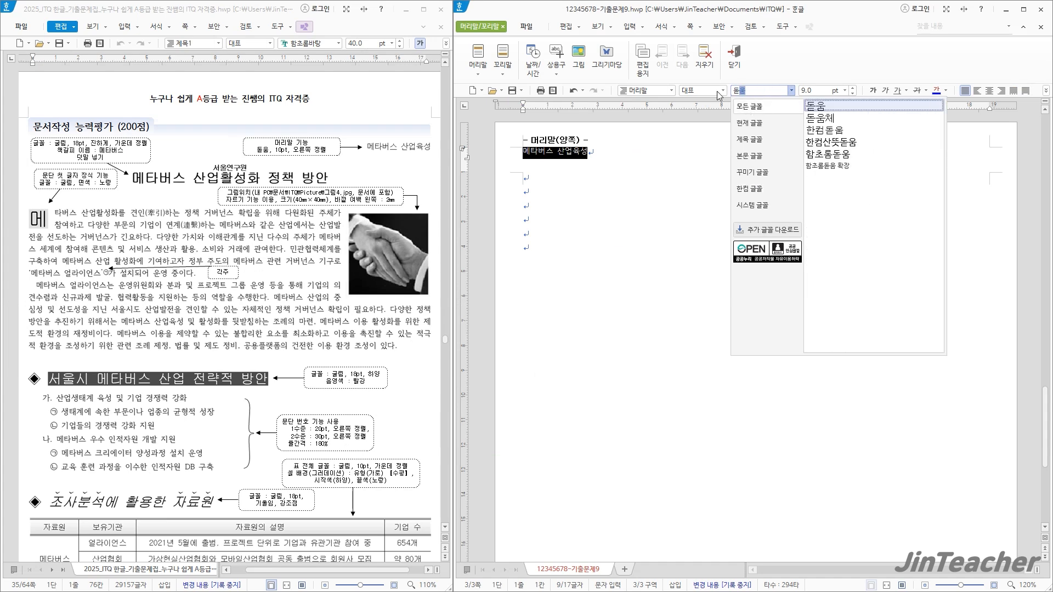
pyautogui.press('Return')
pyautogui.click(853, 87)
pyautogui.click(1003, 91)
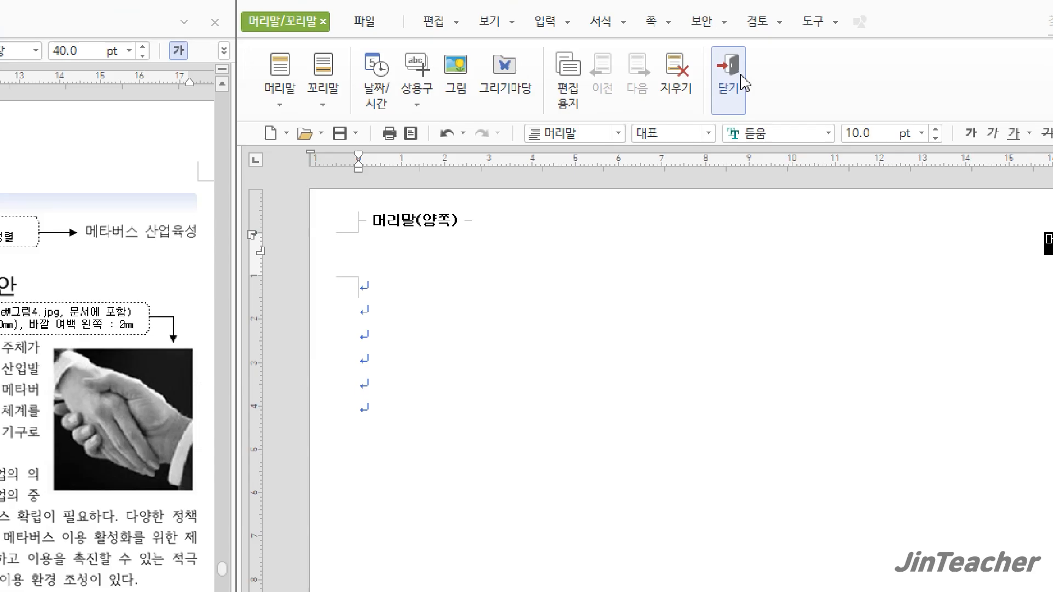
pyautogui.click(736, 55)
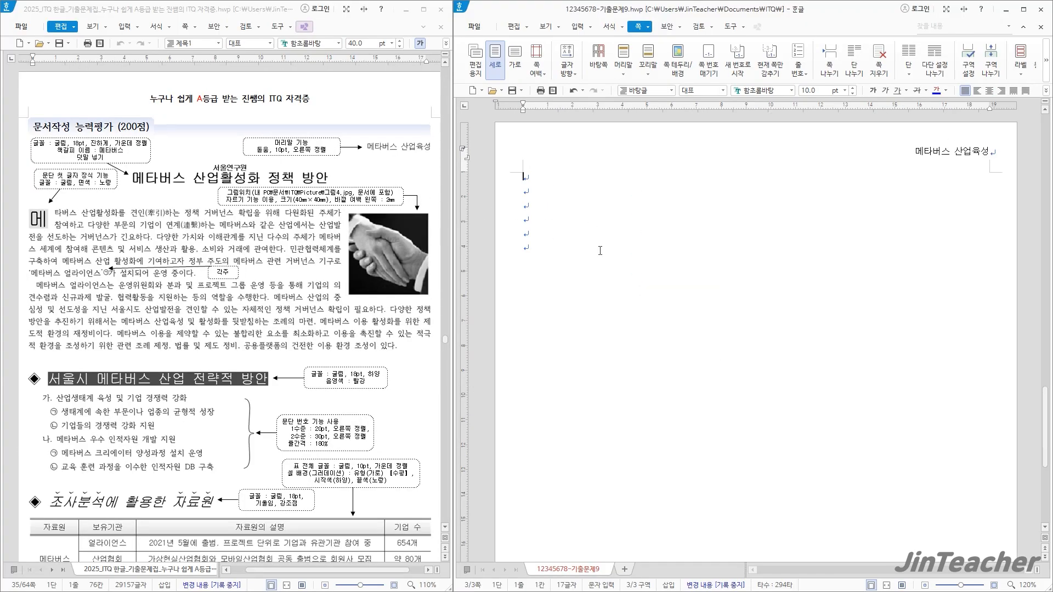
# Step: Type the title 메타버스 산업활성화 정책 방안 and make it 굴림 18pt, bold and centered
pyautogui.write('타버스 산업활')
pyautogui.write('성화 저')
pyautogui.write('책 방안')
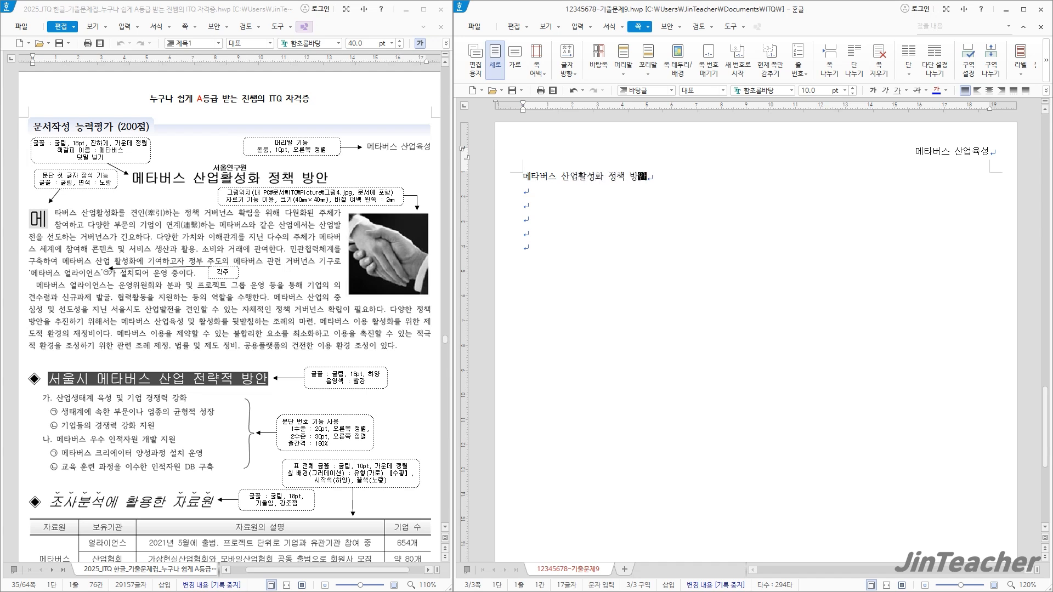
pyautogui.moveTo(649, 177); pyautogui.dragTo(513, 187)
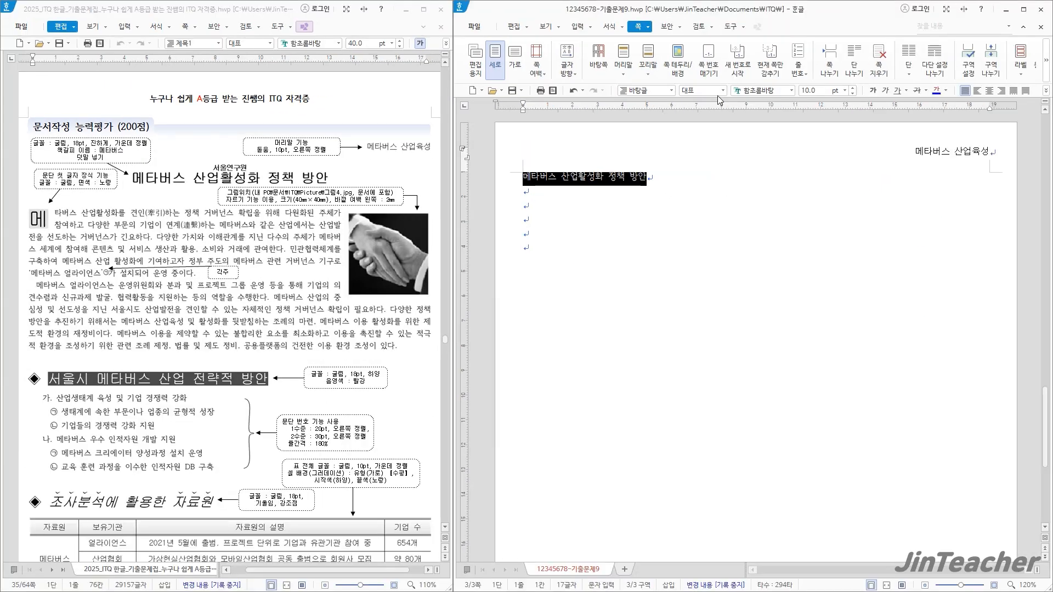
pyautogui.click(772, 90)
pyautogui.write('굴림')
pyautogui.press('Return')
pyautogui.click(820, 90)
pyautogui.write('18')
pyautogui.press('Return')
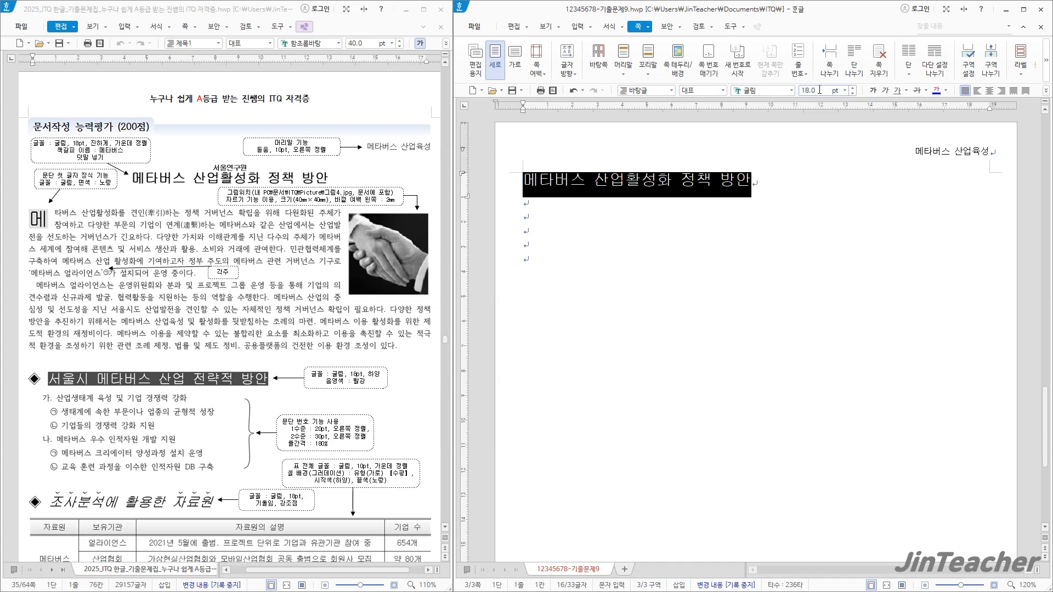
pyautogui.click(873, 90)
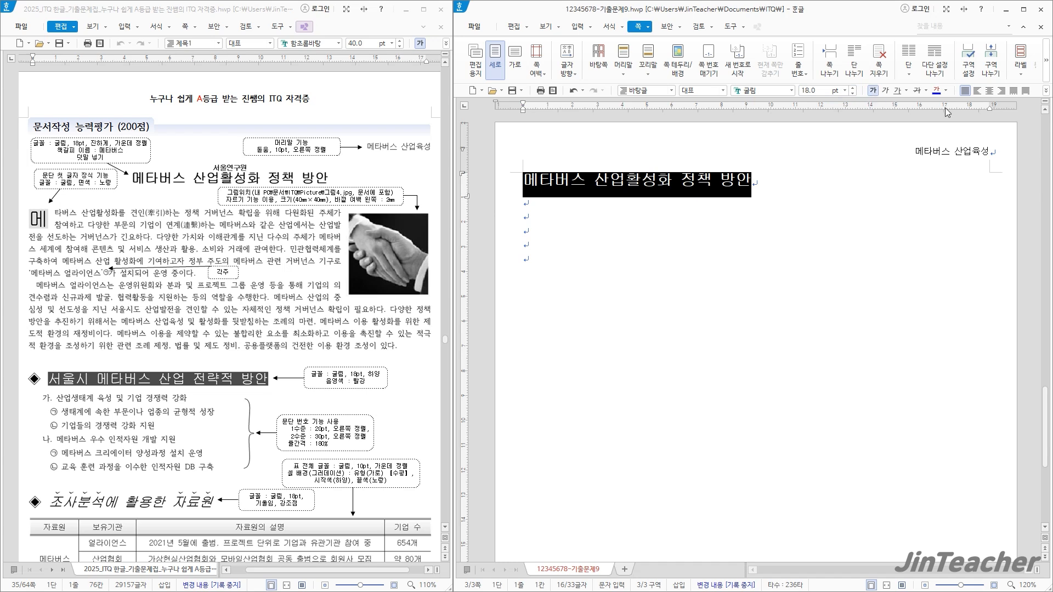
pyautogui.click(991, 91)
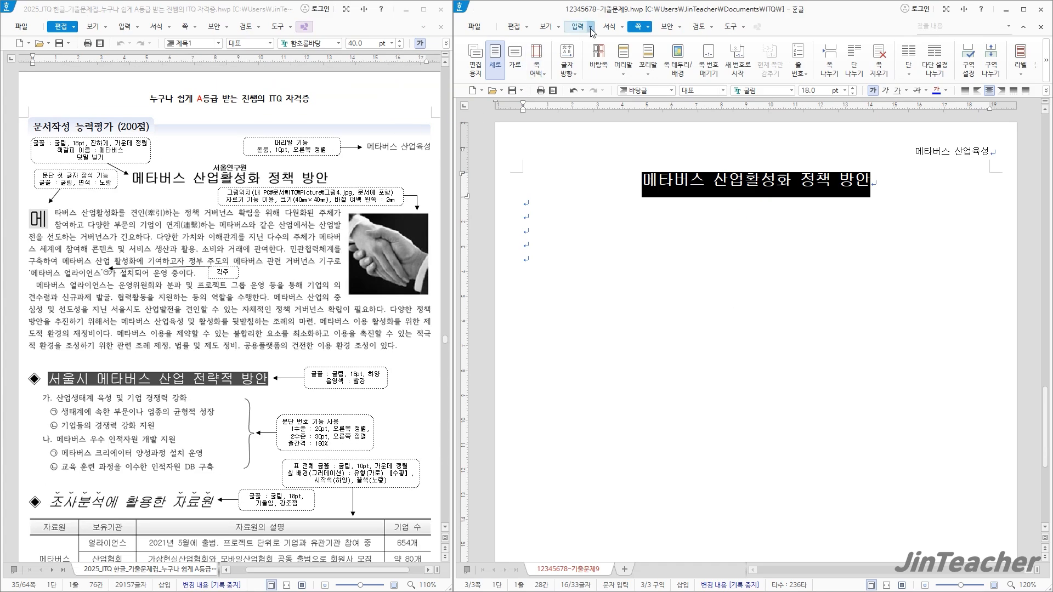
# Step: Add the ruby text 서울연구원 above the title 메타버스 산업활성화 정책 방안
pyautogui.click(591, 29)
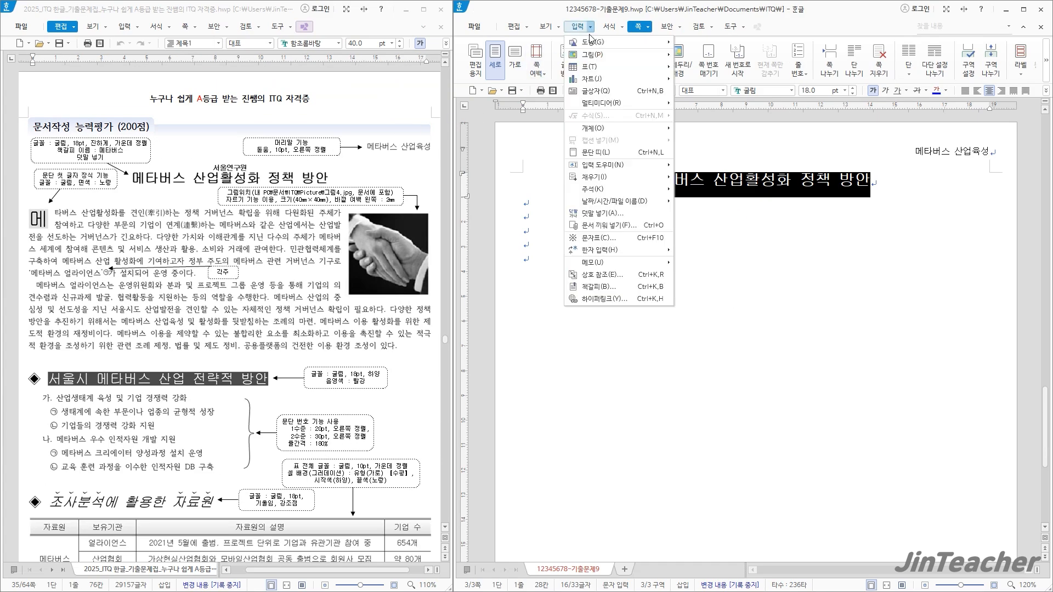
pyautogui.click(617, 215)
pyautogui.moveTo(689, 227); pyautogui.dragTo(440, 113)
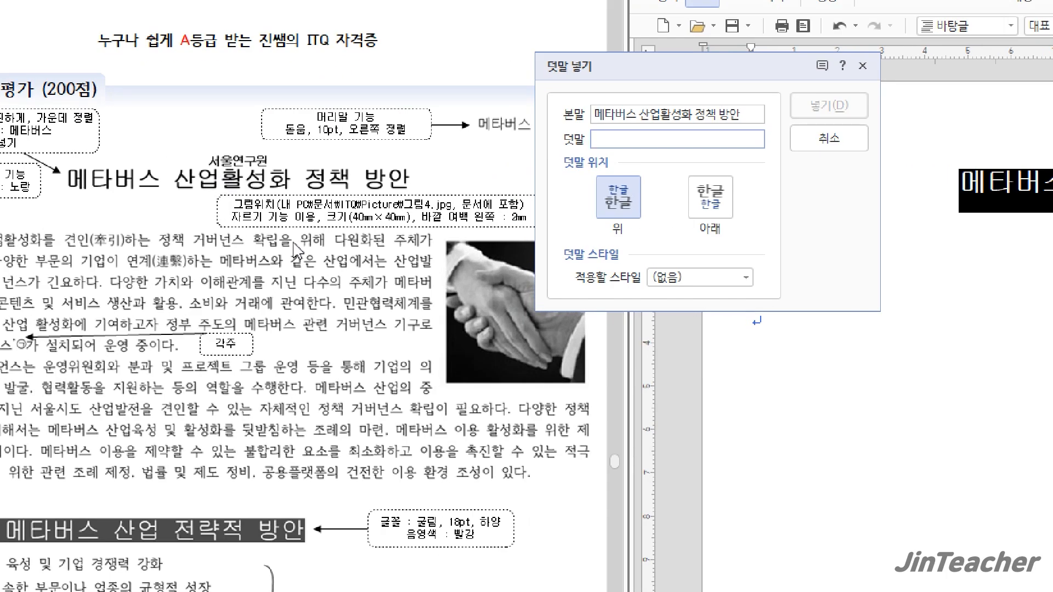
pyautogui.write('서울연구원')
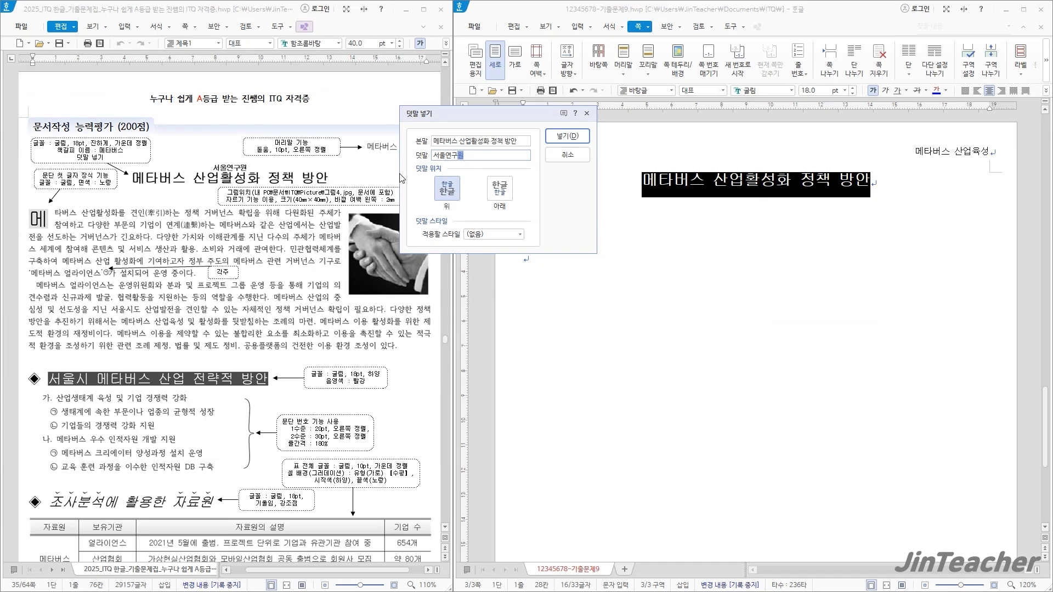
pyautogui.click(583, 142)
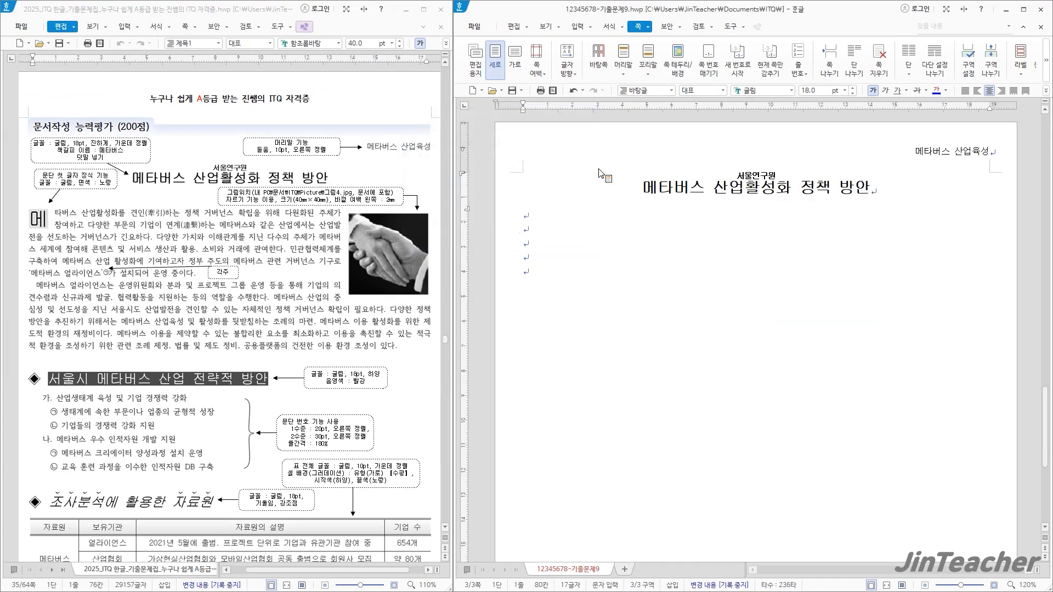
pyautogui.click(643, 195)
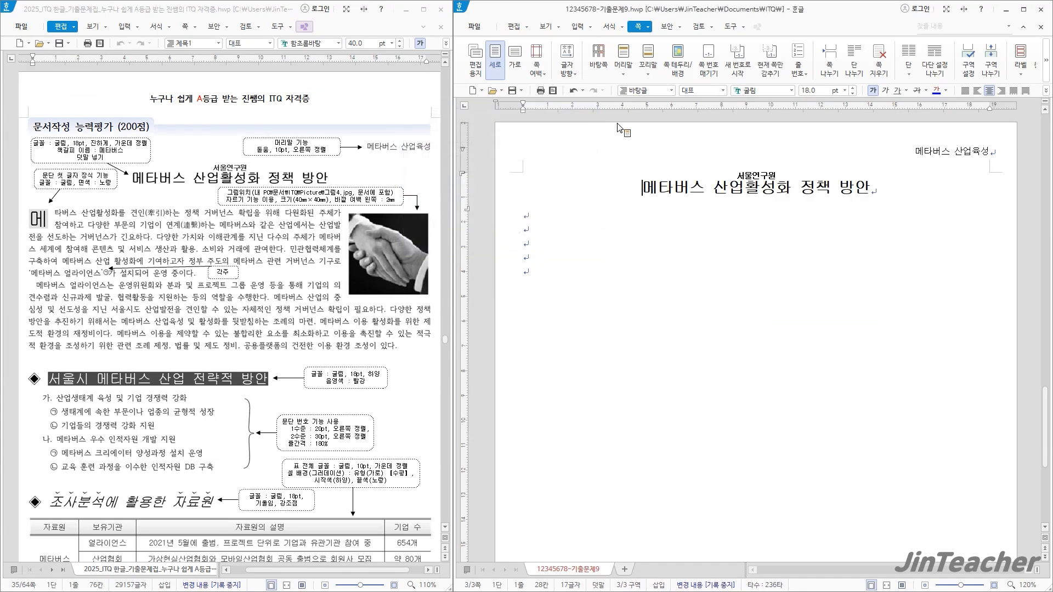
# Step: Insert a bookmark named 메타버스 at the title line
pyautogui.click(580, 29)
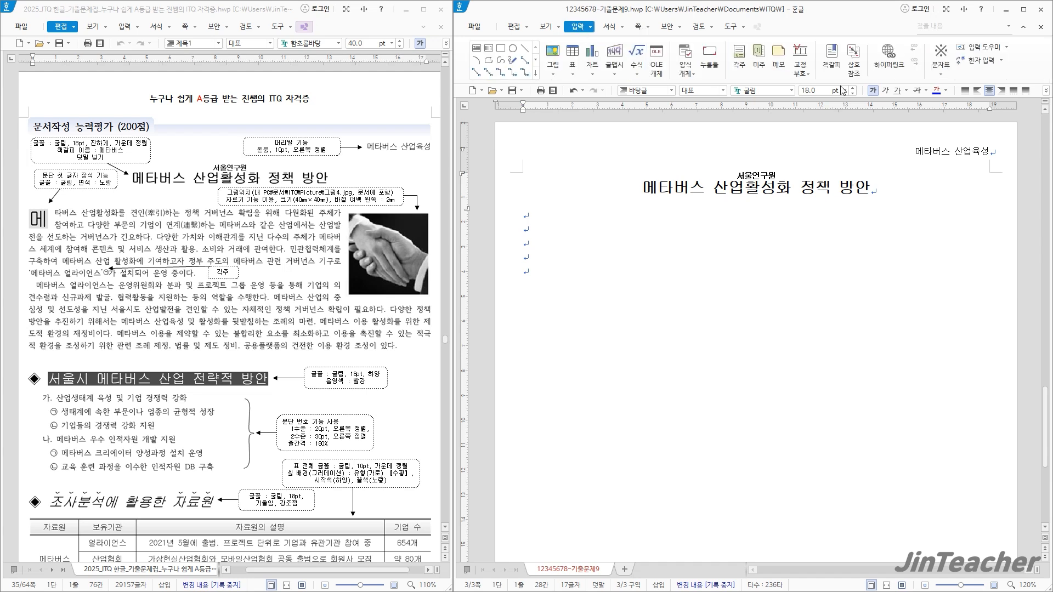
pyautogui.click(833, 55)
pyautogui.moveTo(729, 176); pyautogui.dragTo(607, 156)
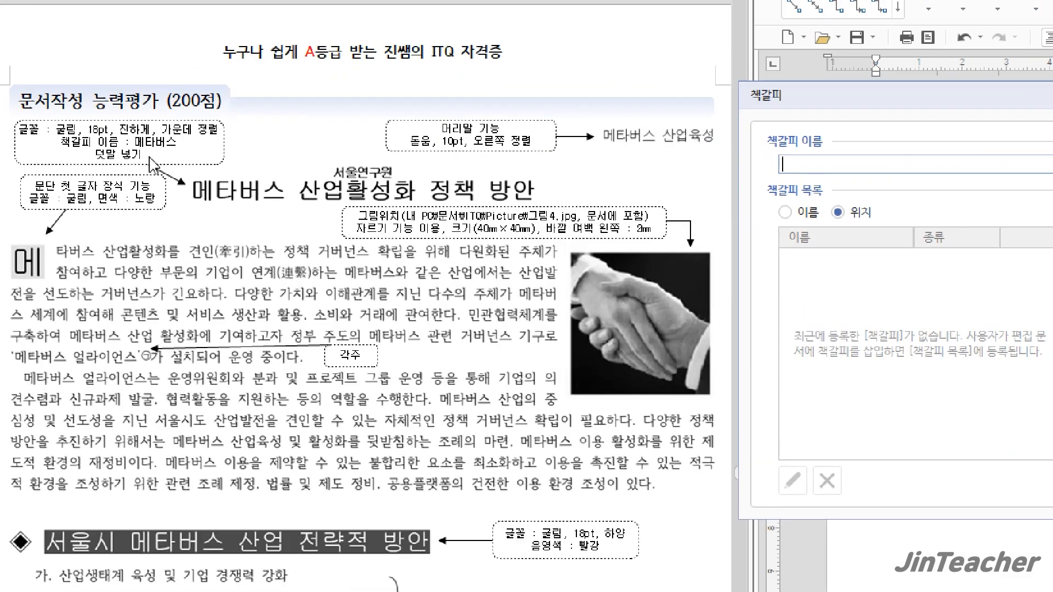
pyautogui.write('메타버스')
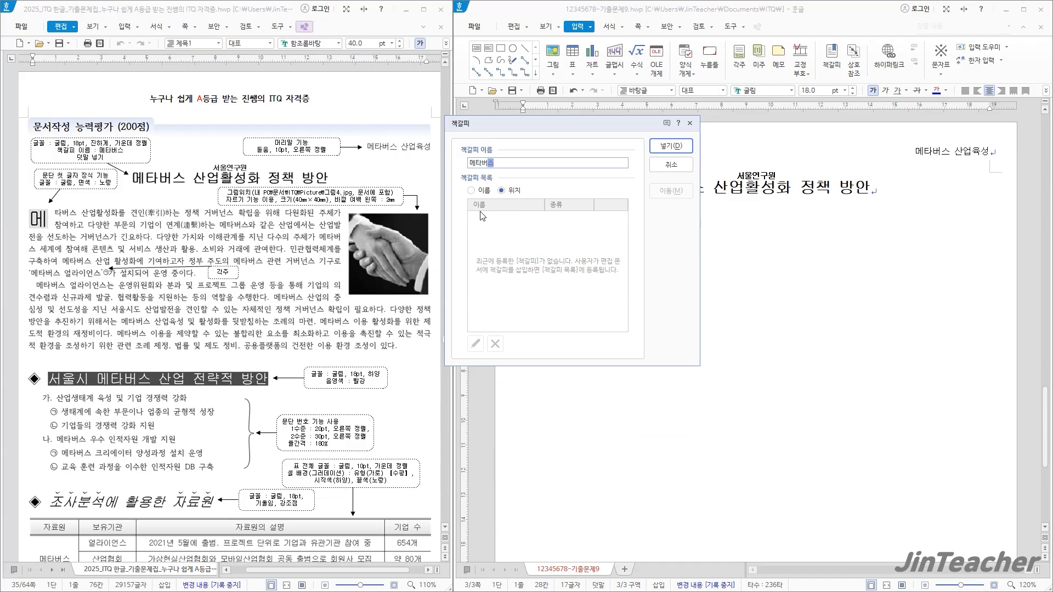
pyautogui.click(681, 149)
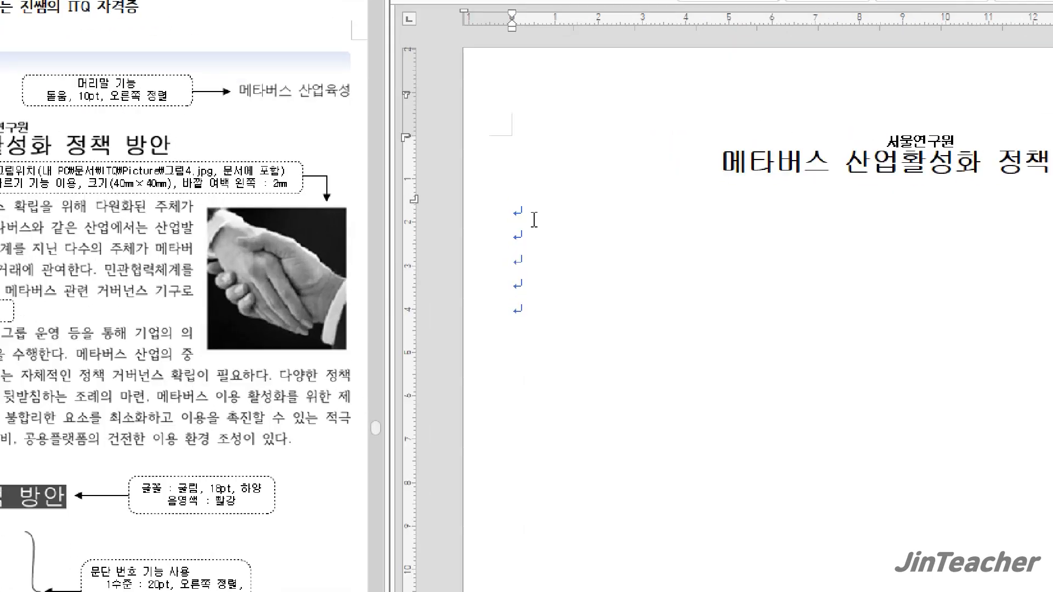
pyautogui.click(530, 234)
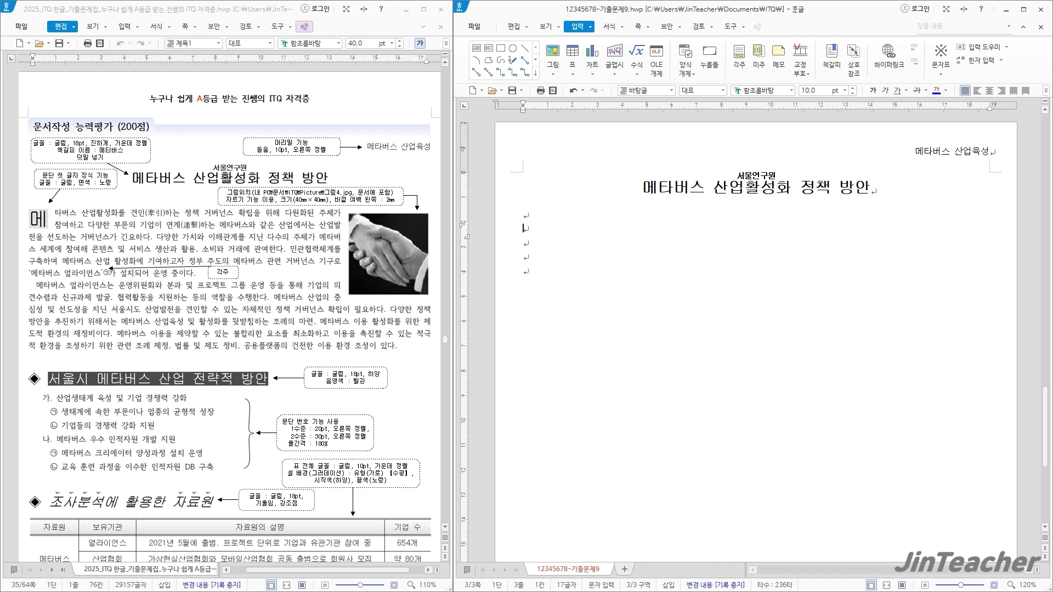
# Step: Paste the two body paragraphs about 메타버스 산업활성화 and 메타버스 얼라이언스 below the title
pyautogui.write('메타버스 산업활성화를 견인하는 정책 거버넌스 확립을 위해 다원화된 주체가 참여하고 다양한 부문의 기업이 연계하는 메타버스와 같은 산업에서는 산업발전을 선도하는 거버넌스가 긴요하다. 다양한 가치와 이해관계를 지닌 다수의 주체가 메타버스 세계에 참여해 콘텐츠 및 서비스 생산과 활용, 소비와 거래에 관여한다. 민관협력체계를 구축하여 메타버스 산업 활성화에 기여하고자 정부 주도의 메타버스 관련 거버넌스 기구로 ‘메타버스 얼라이언스’가 설치되어 운영 중이다.  메타버스 얼라이언스는 운영위원회와 분과 및 프로젝트 그룹 운영 등을 통해 기업의 의견수렴과 신규과제 발굴, 협력활동을 지원하는 등의 역할을 수행한다. 메타버스 산업의 중심성 및 선도성을 지닌 서울시도 산업발전을 견인할 수 있는 자체적인 정책 거버넌스 확립이 필요하다. 다양한 정책방안을 추진하기 위해서는 메타버스 산업육성 및 활성화를 뒷받침하는 조례의 마련, 메타버스 이용 활성화를 위한 제도적 환경의 재정비이다. 메타버스 이용을 제약할 수 있는 불합리한 요소를 최소화하고 이용을 촉진할 수 있는 적극적 환경을 조성하기 위한 관련 조례 제정, 법률 및 제도 정비, 공용플랫폼의 건전한 이용 환경 조성이 있다.')
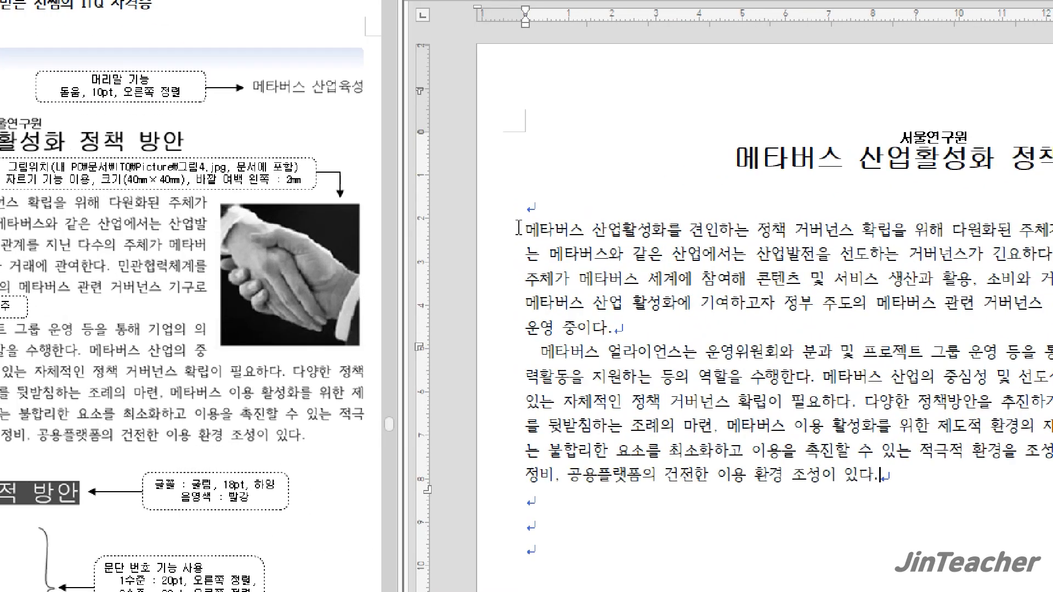
pyautogui.click(524, 229)
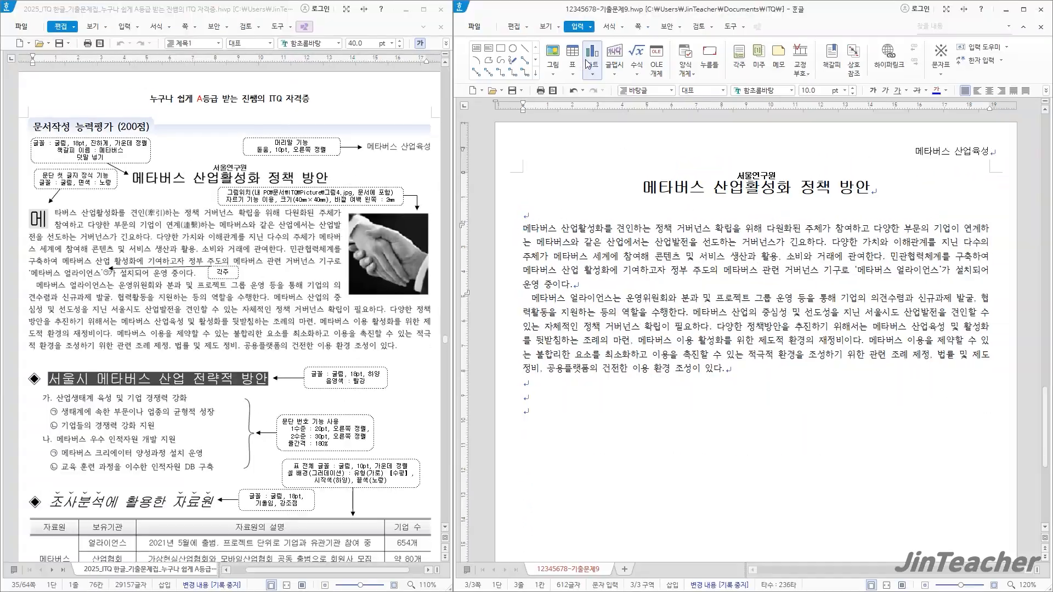
pyautogui.click(608, 29)
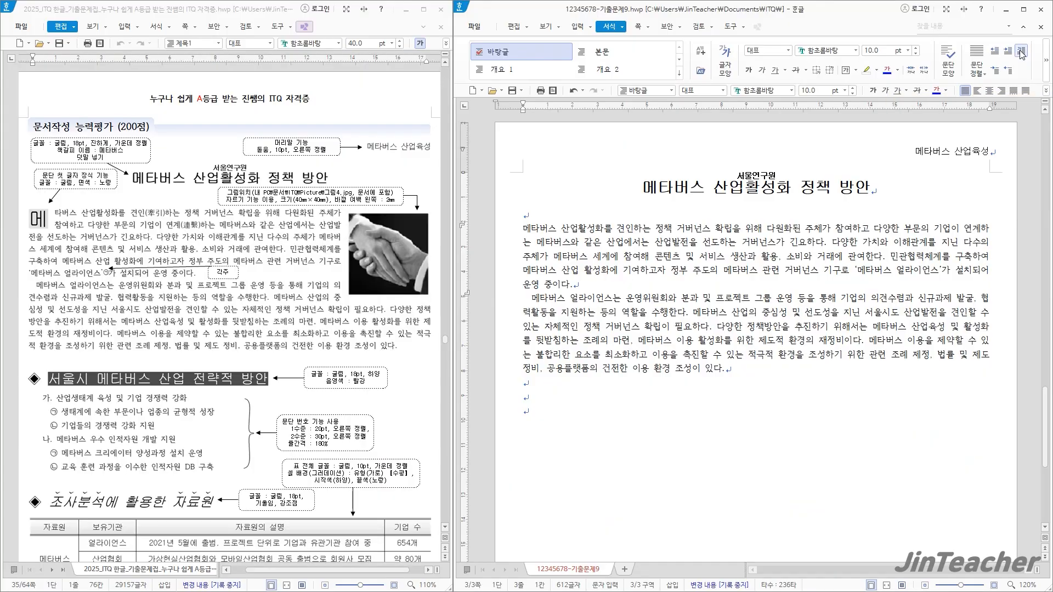
# Step: Give the first paragraph a two-line drop cap 메 in 굴림 with a yellow background
pyautogui.click(997, 79)
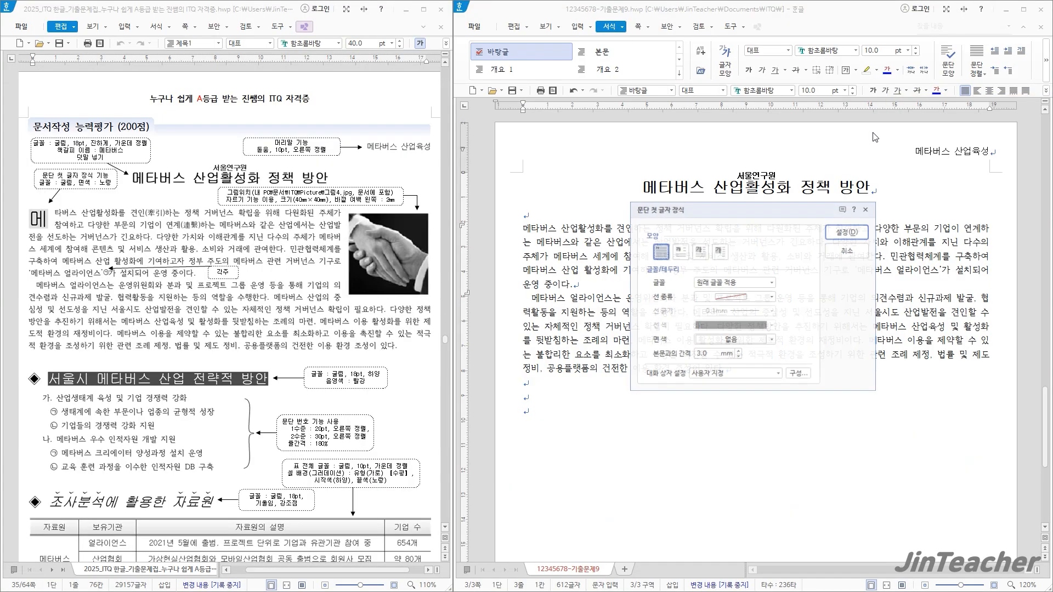
pyautogui.click(681, 252)
pyautogui.moveTo(683, 206); pyautogui.dragTo(537, 167)
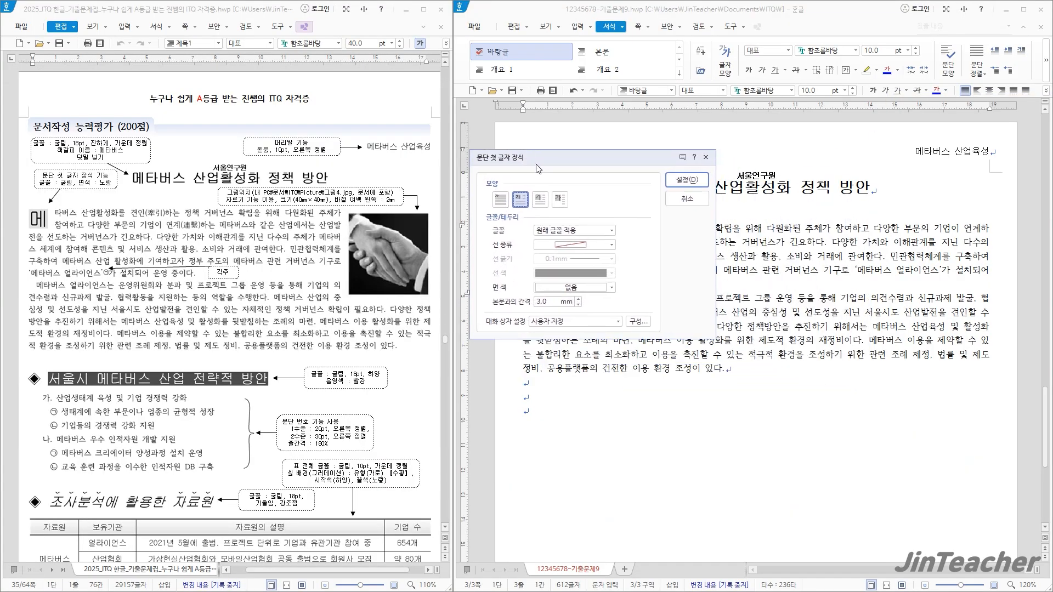
pyautogui.click(612, 231)
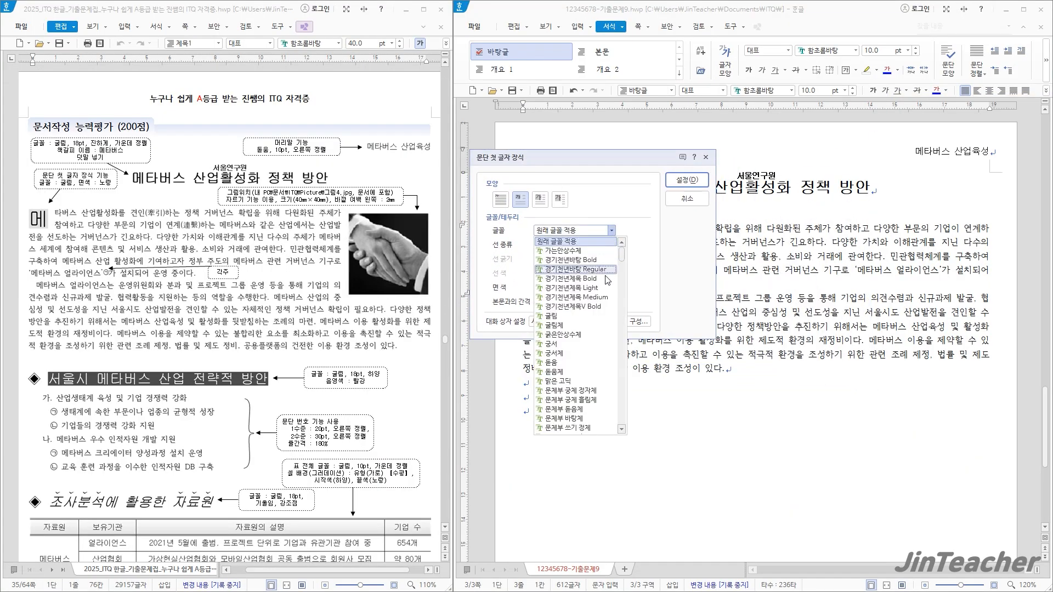
pyautogui.click(582, 317)
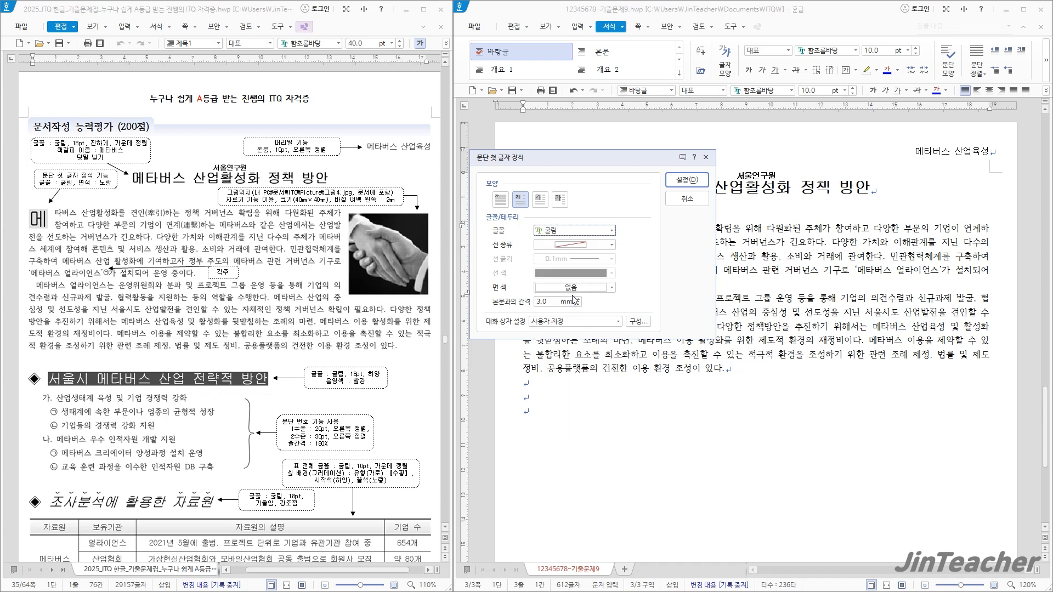
pyautogui.click(576, 289)
pyautogui.click(576, 390)
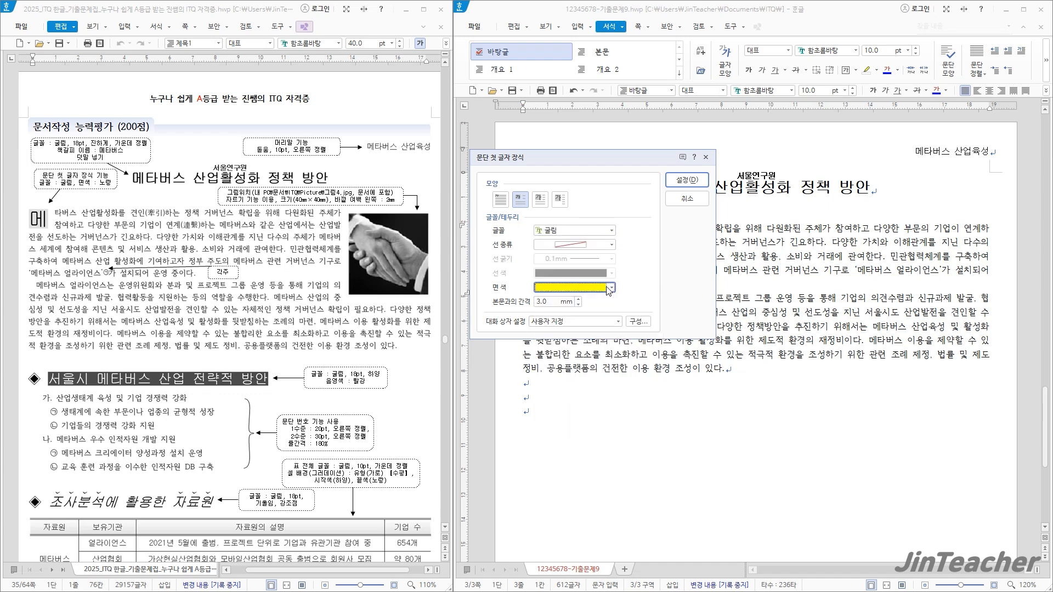
pyautogui.click(687, 180)
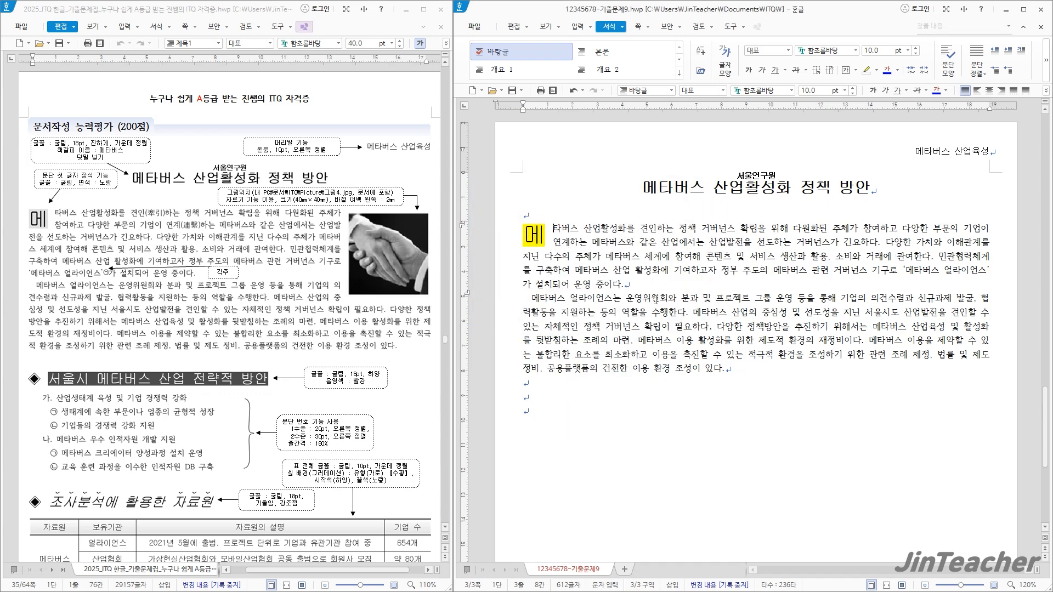
pyautogui.click(641, 285)
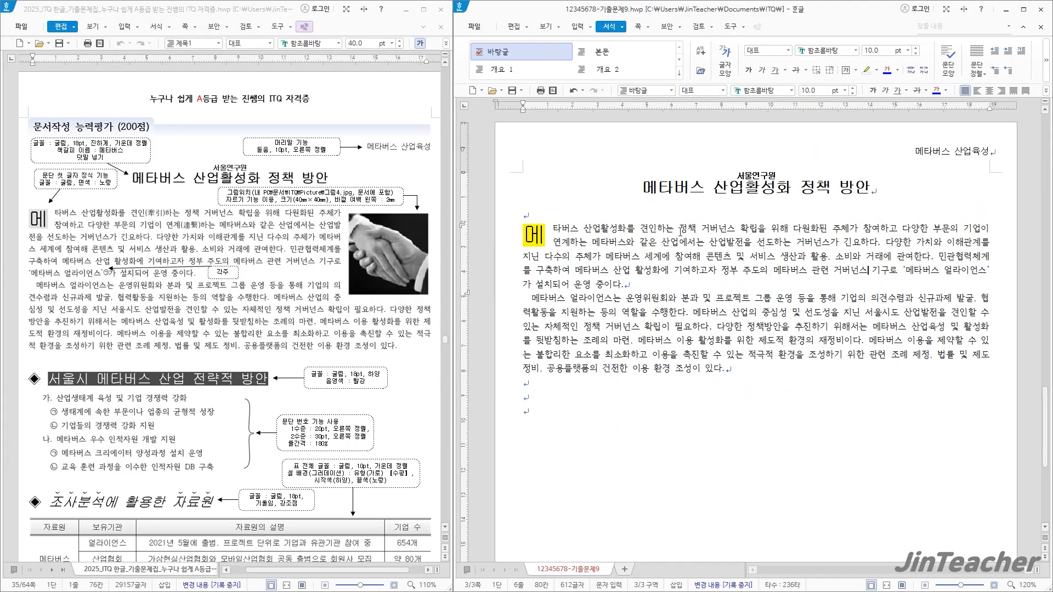
# Step: Convert 견인 to 견인(牽引) in the first paragraph using Hanja conversion
pyautogui.moveTo(659, 226); pyautogui.dragTo(638, 228)
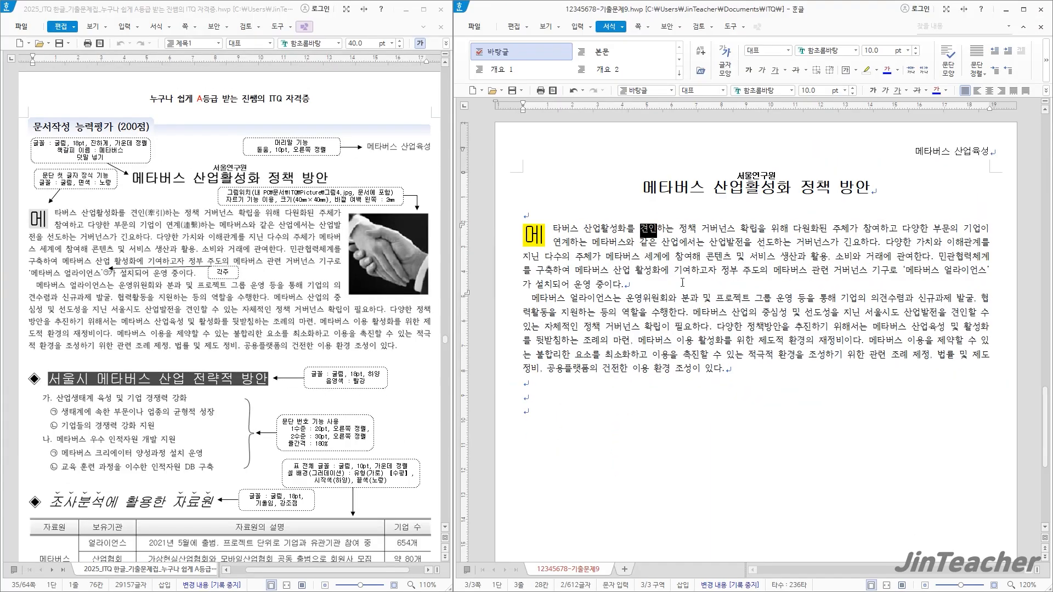
pyautogui.press('F9')
pyautogui.press('Hangul_Hanja')
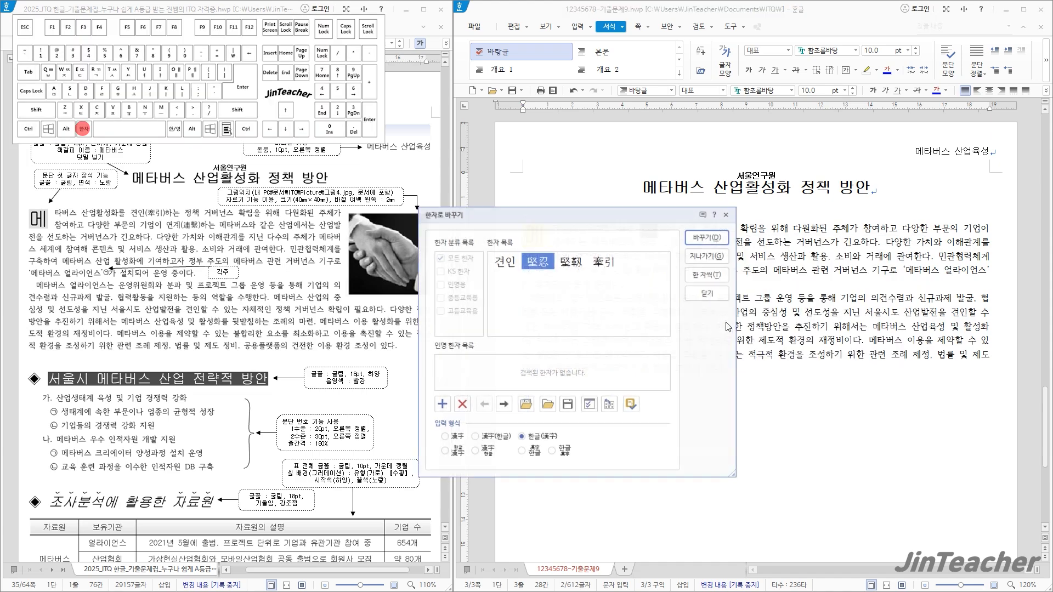
pyautogui.moveTo(538, 188); pyautogui.dragTo(522, 174)
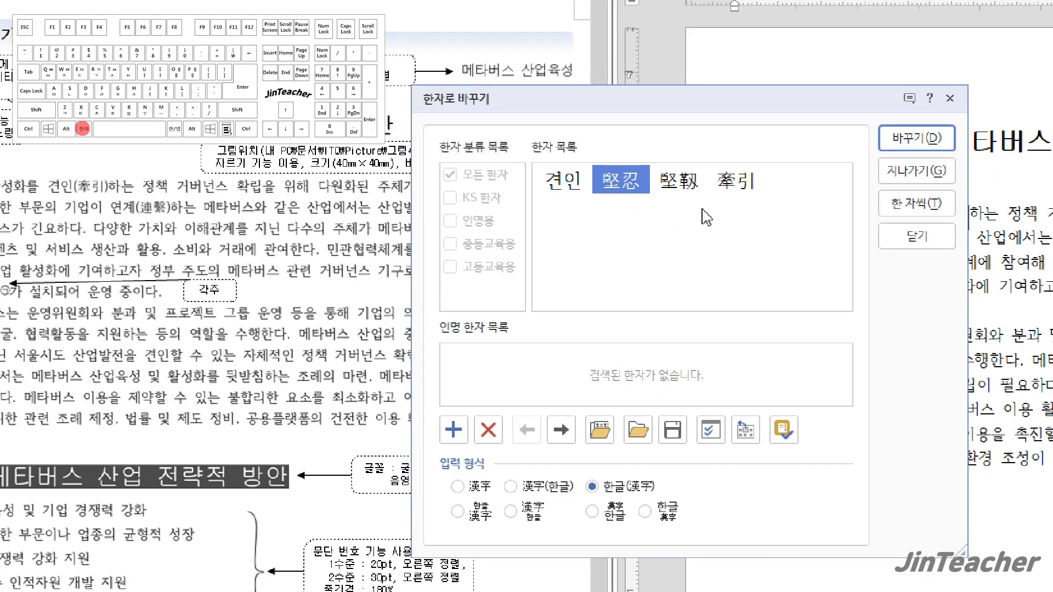
pyautogui.click(731, 192)
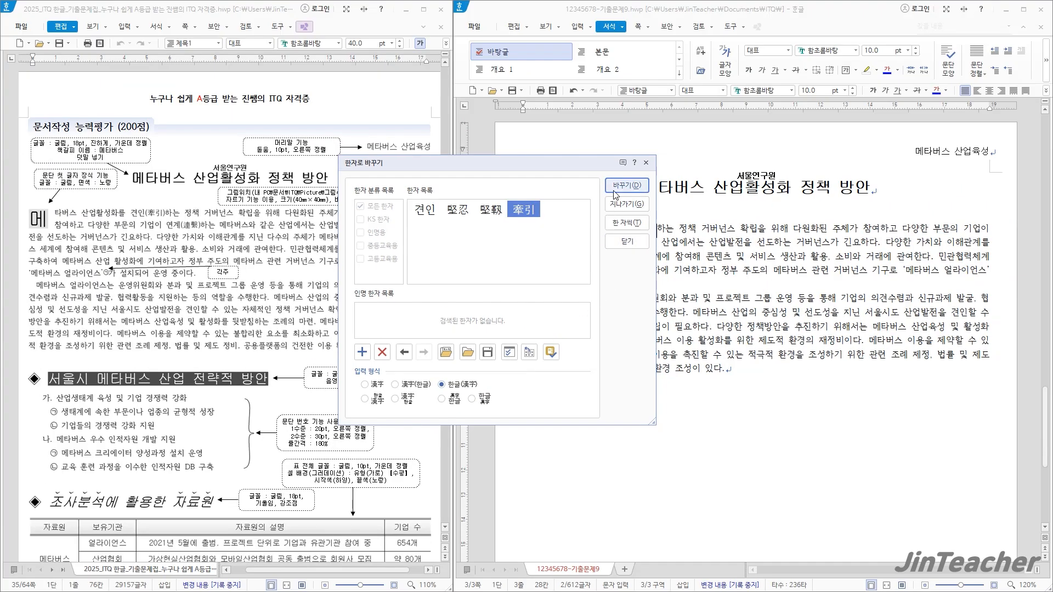
pyautogui.click(980, 138)
pyautogui.click(639, 270)
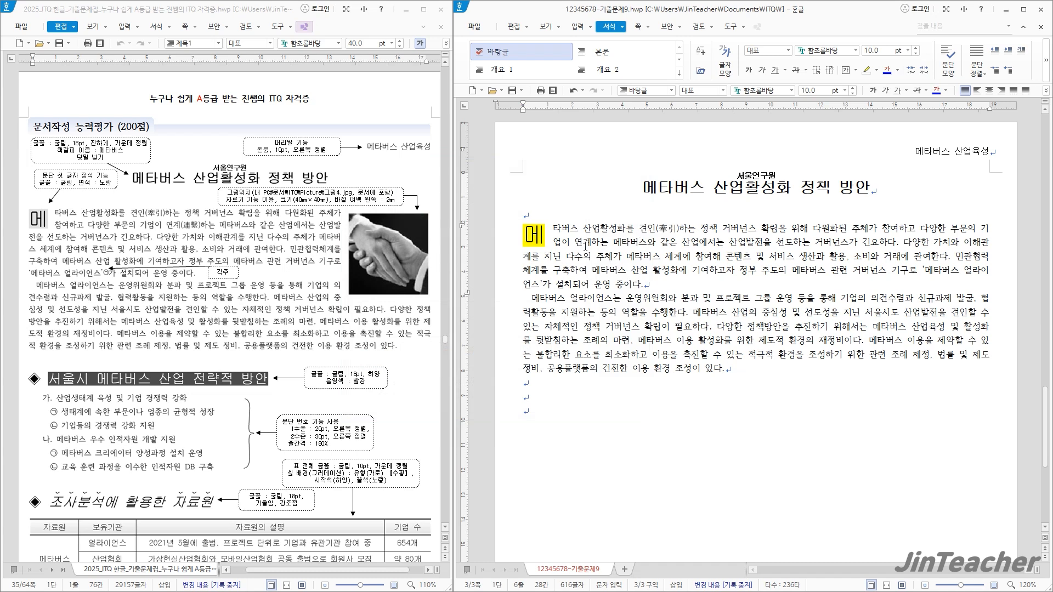
# Step: Convert 연계 to 연계(連繫) on the paragraph's second line
pyautogui.moveTo(590, 244); pyautogui.dragTo(572, 245)
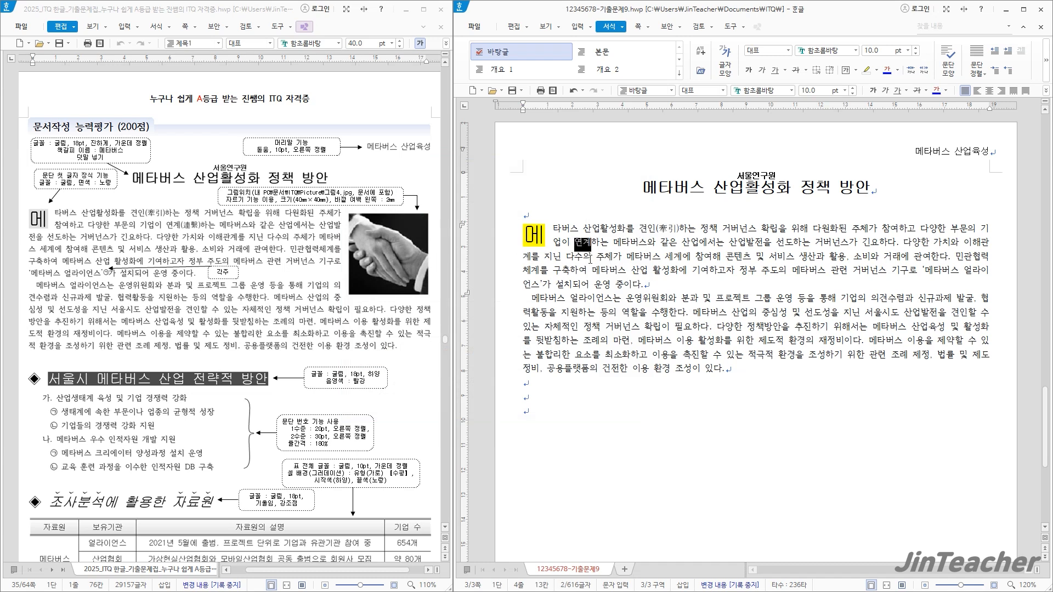
pyautogui.press('Hangul_Hanja')
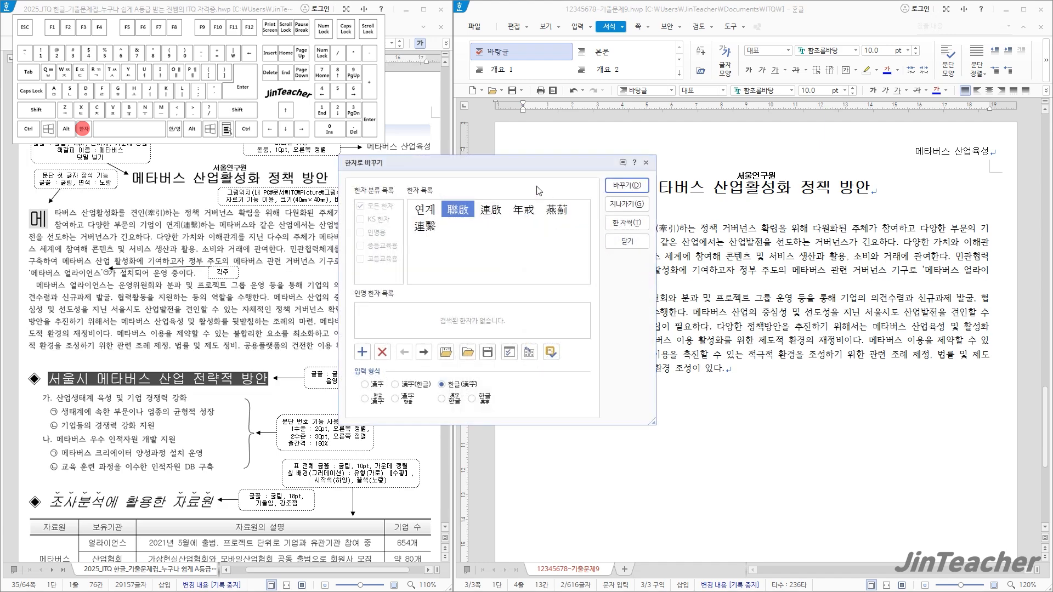
pyautogui.moveTo(508, 172); pyautogui.dragTo(437, 156)
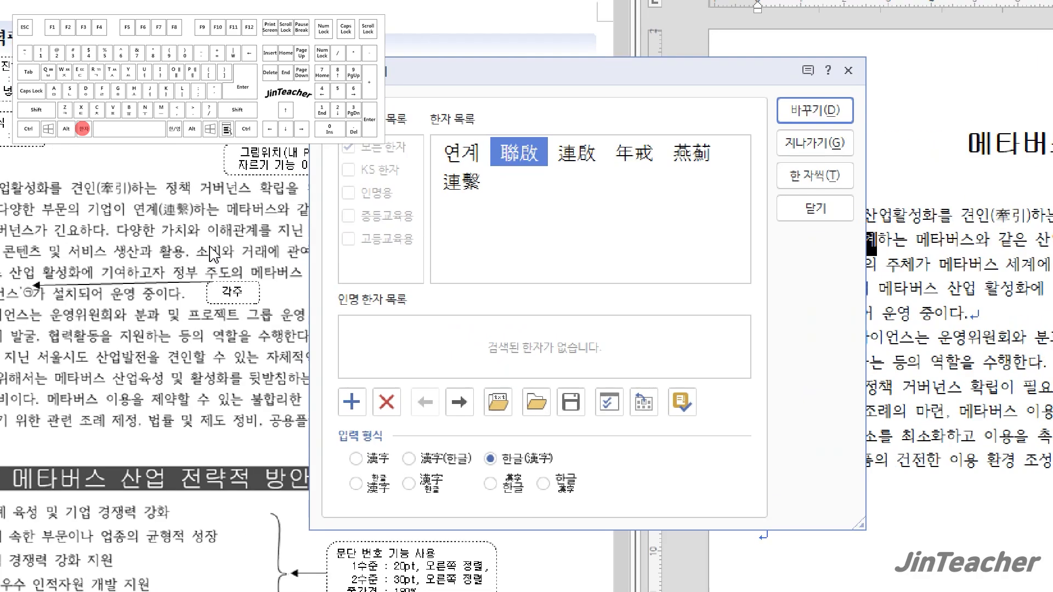
pyautogui.click(472, 182)
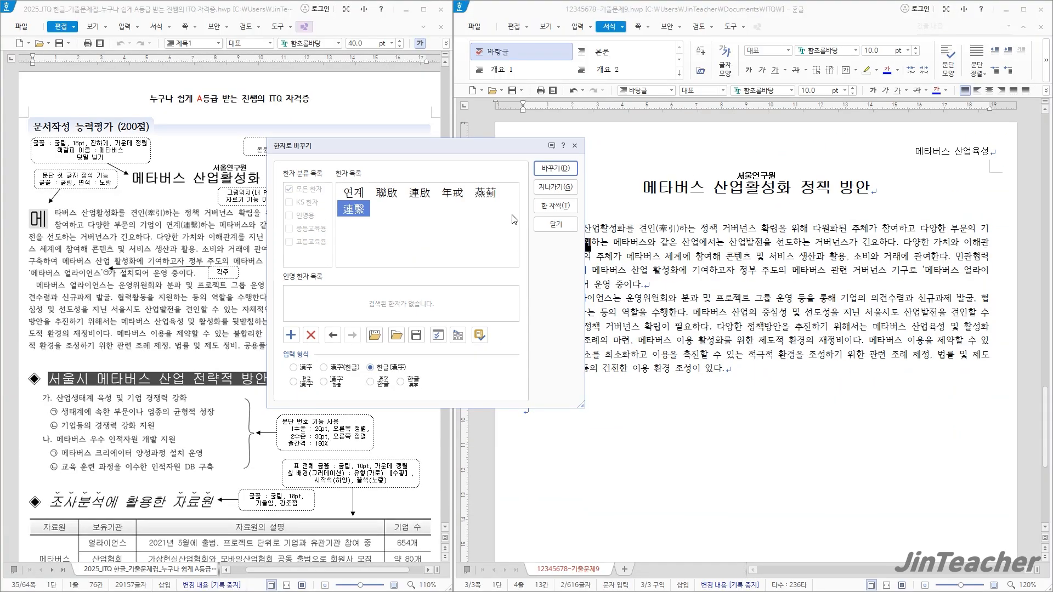
pyautogui.click(556, 168)
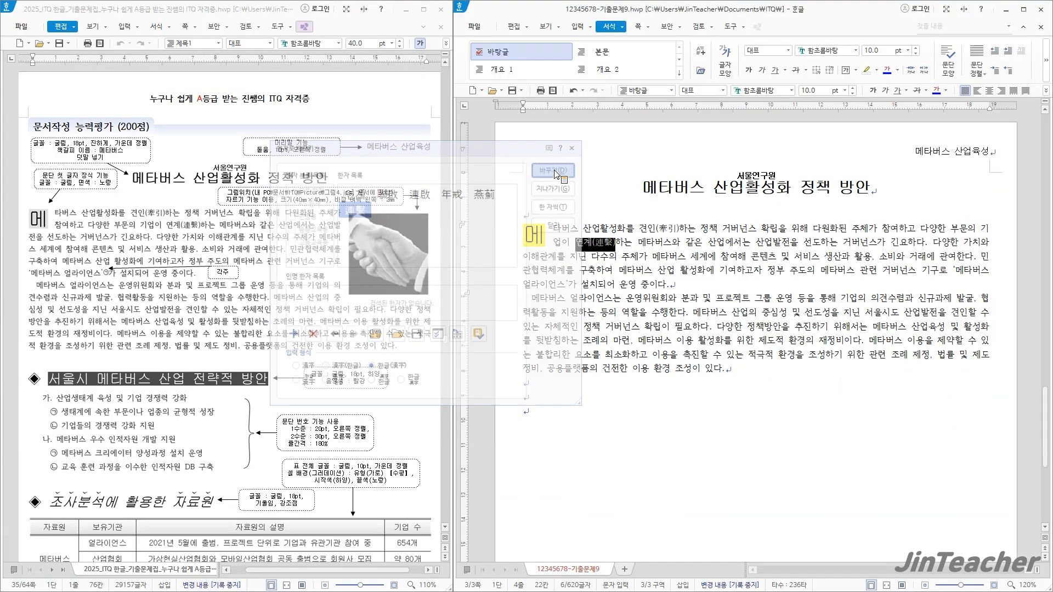
pyautogui.click(695, 285)
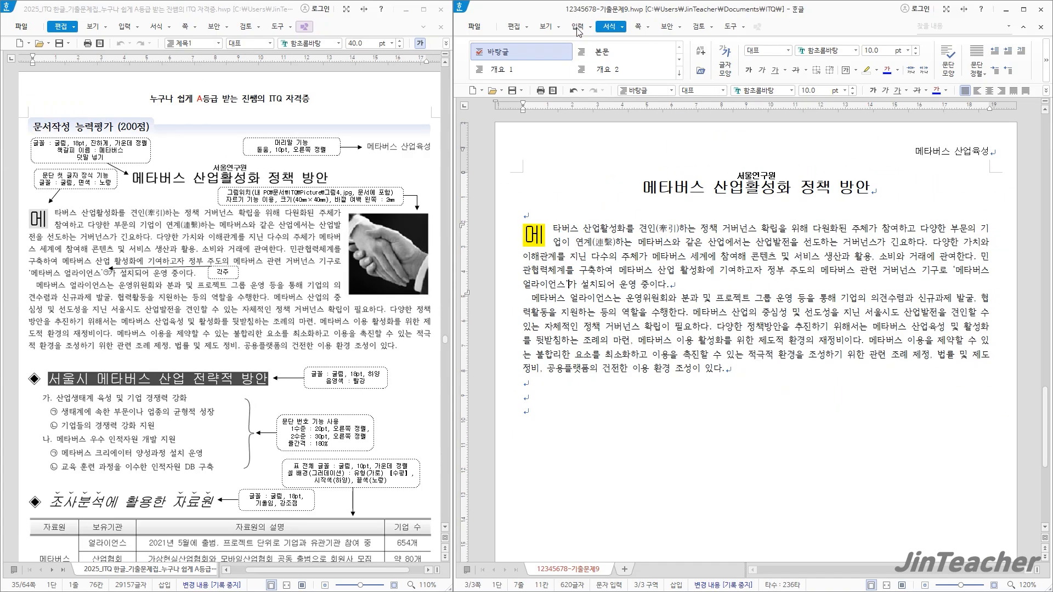
# Step: Add a footnote reading '정부 주도 민관협력체계 구축, 메타버스 산업 활성화 기여하고자 출범한 기구'
pyautogui.click(577, 29)
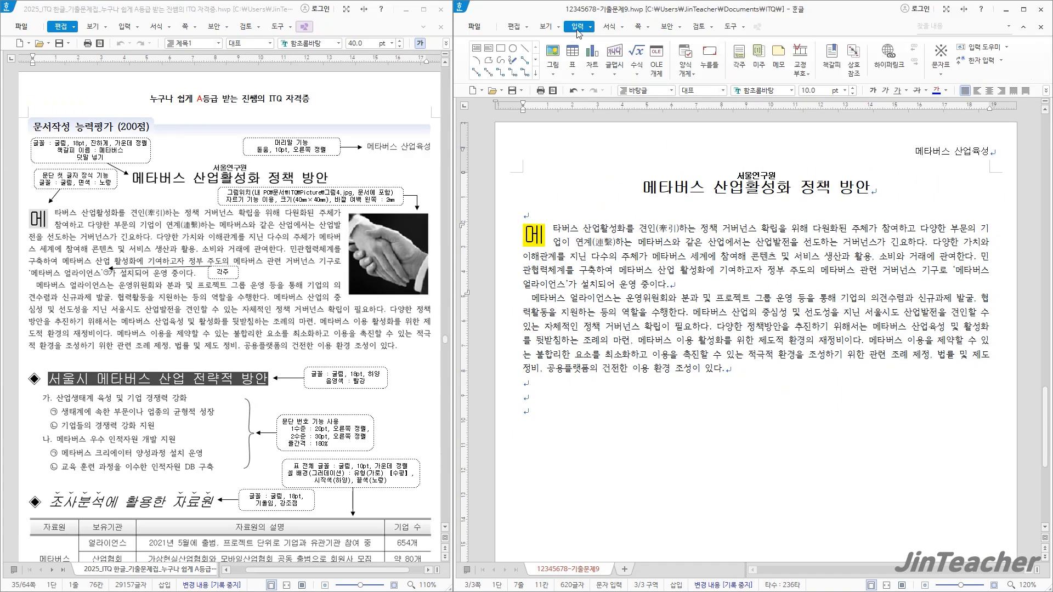
pyautogui.click(739, 55)
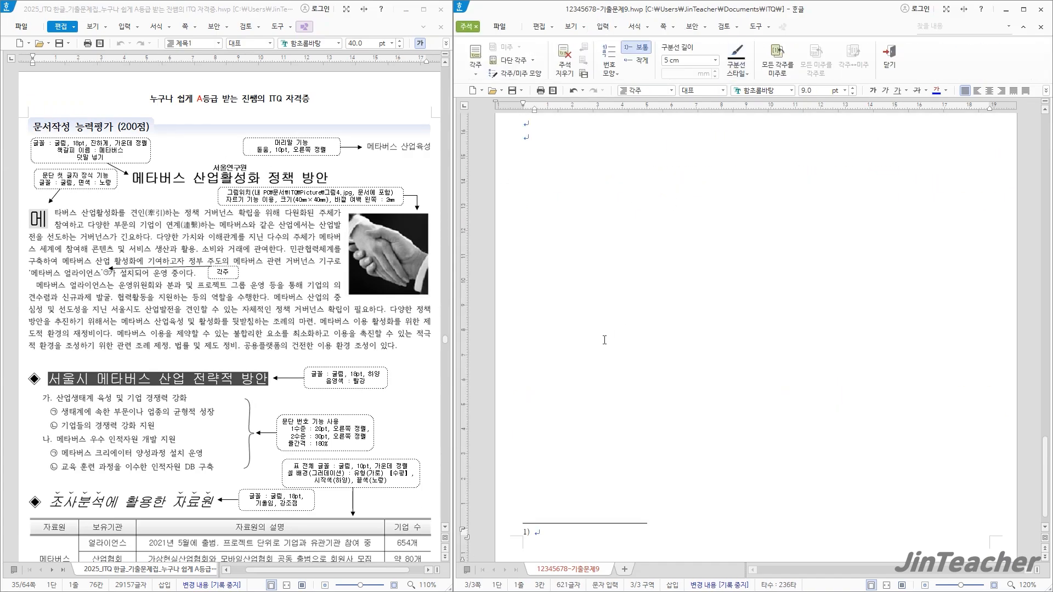
pyautogui.scroll(-5, 306, 404)
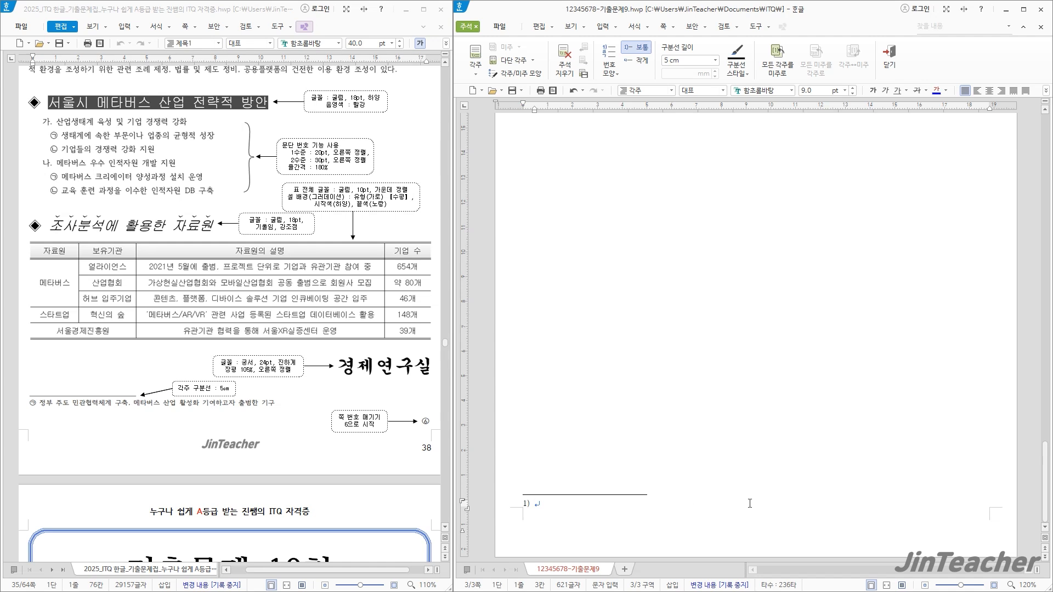
pyautogui.write('정부 주도 민관협력체계 구축, 메타버스 산업 활성화 기여하고자 출범한 기구')
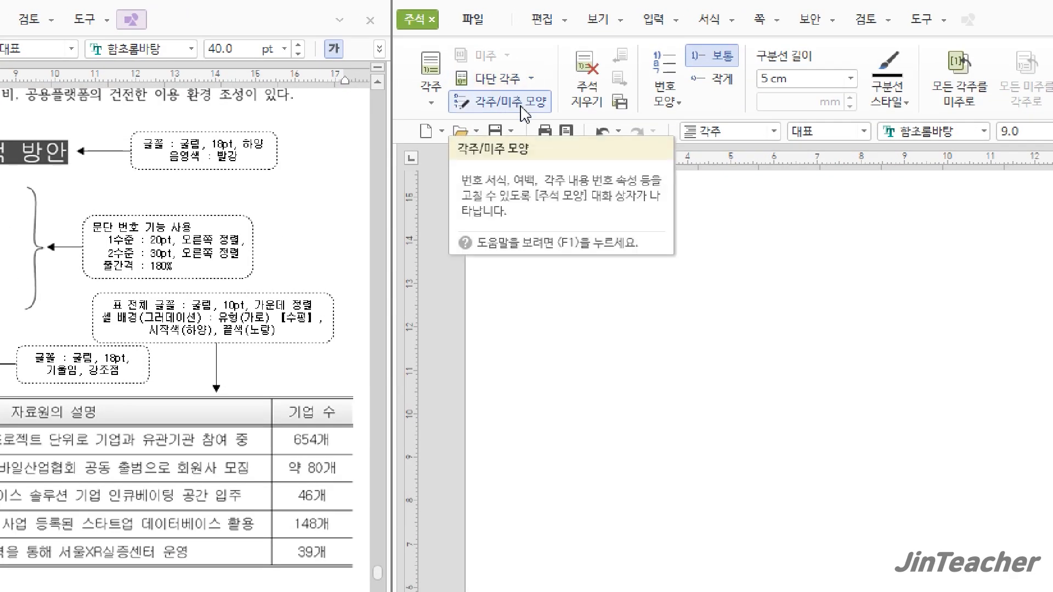
# Step: Set the footnote numbering to ㉠,㉡,㉢ and return to the body text
pyautogui.click(525, 113)
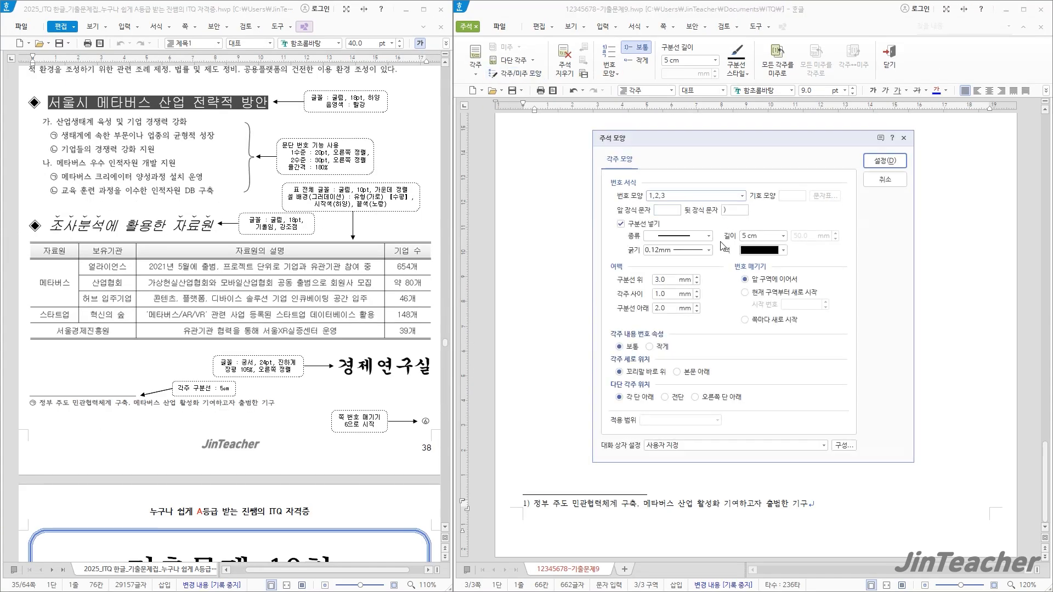
pyautogui.click(742, 197)
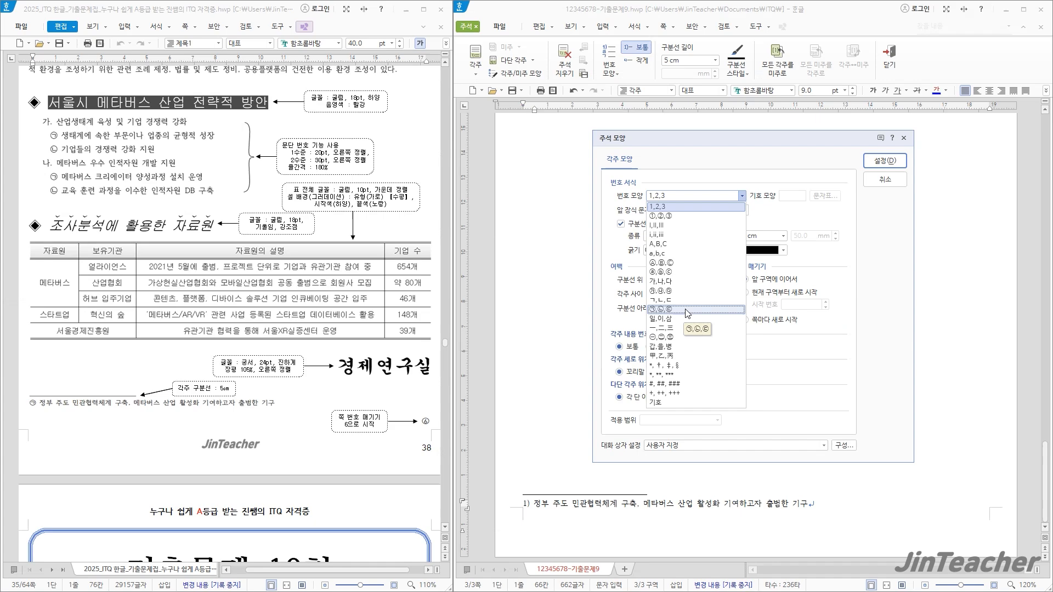
pyautogui.click(684, 311)
pyautogui.click(898, 166)
pyautogui.scroll(8, 647, 336)
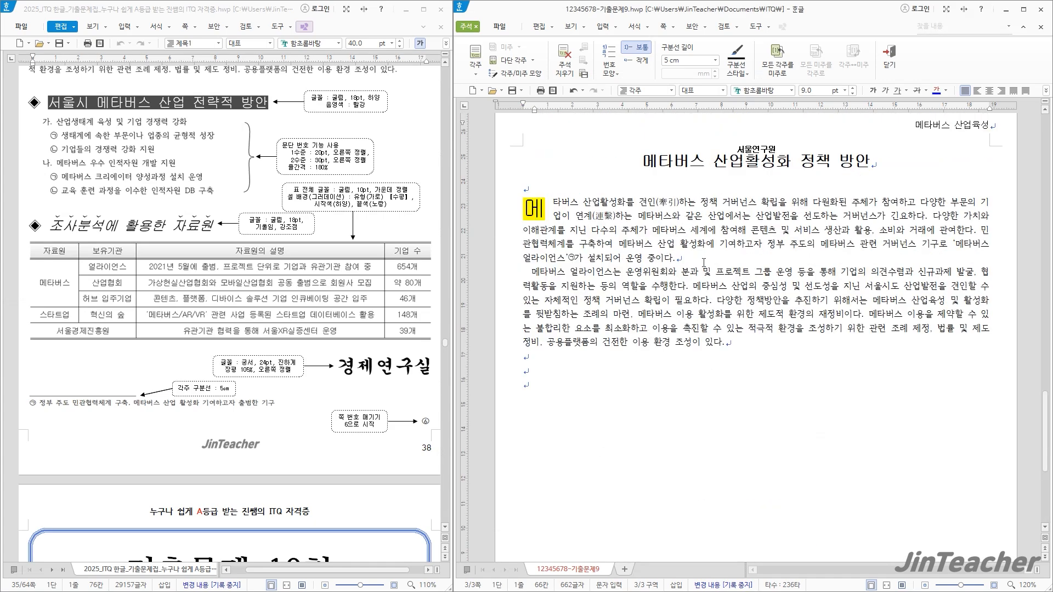
pyautogui.click(704, 263)
pyautogui.scroll(7, 305, 296)
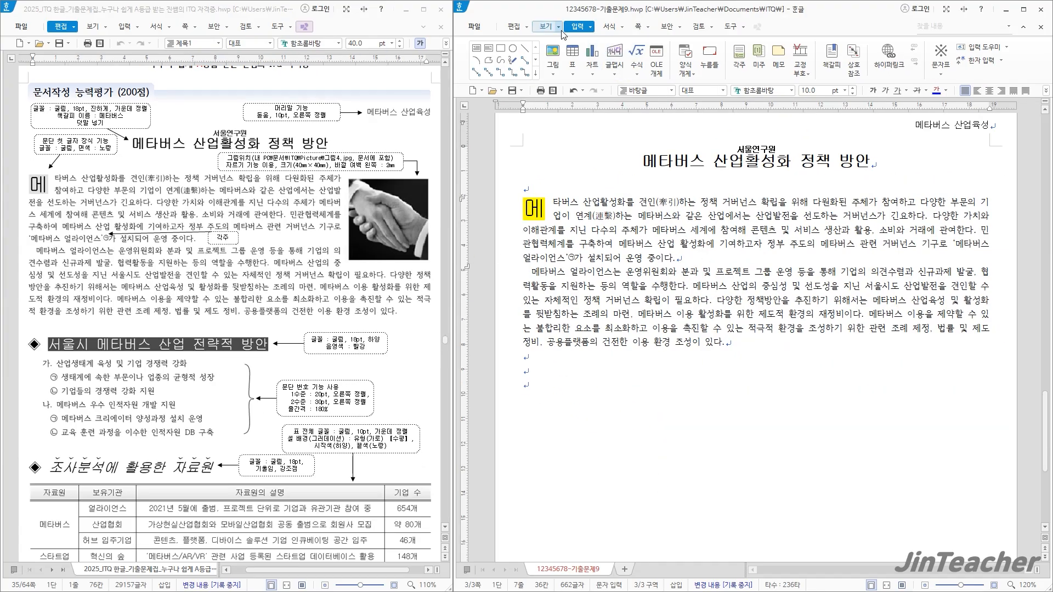
# Step: Insert the 그림4 picture, drawing it in below the body text
pyautogui.click(558, 54)
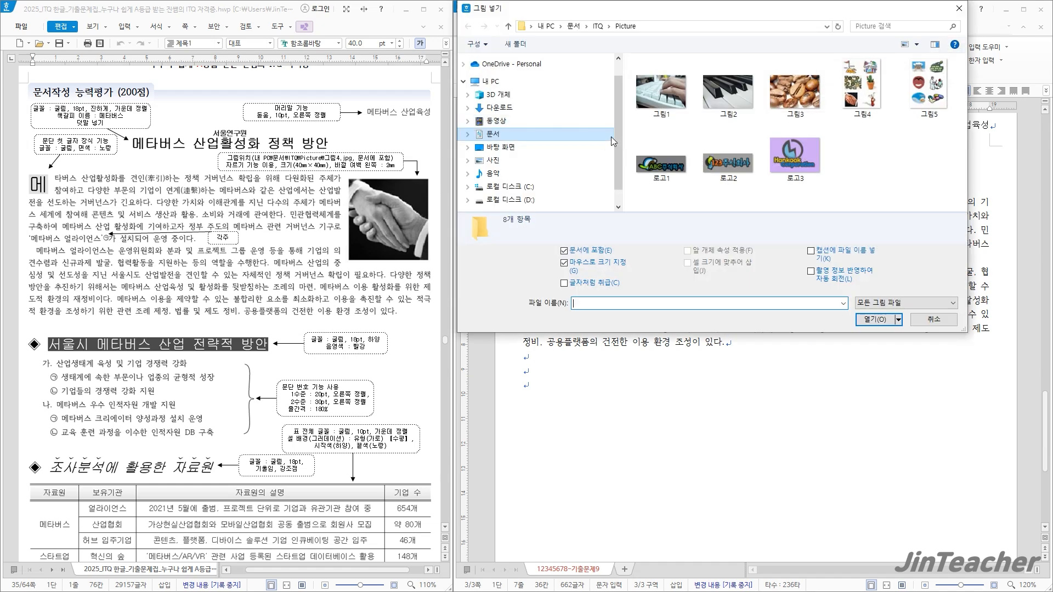
pyautogui.moveTo(630, 16); pyautogui.dragTo(634, 88)
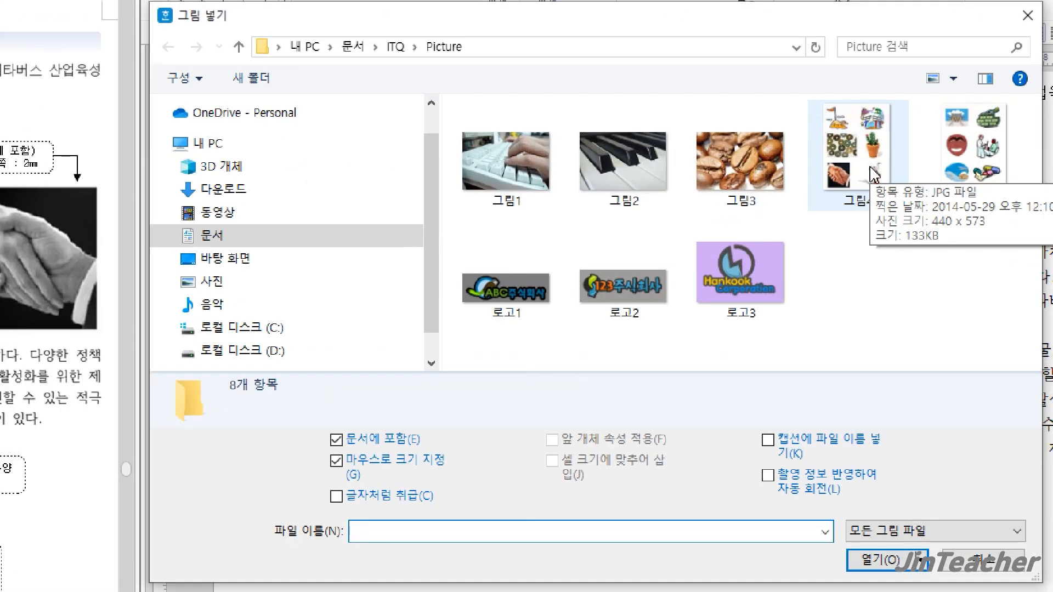
pyautogui.click(872, 171)
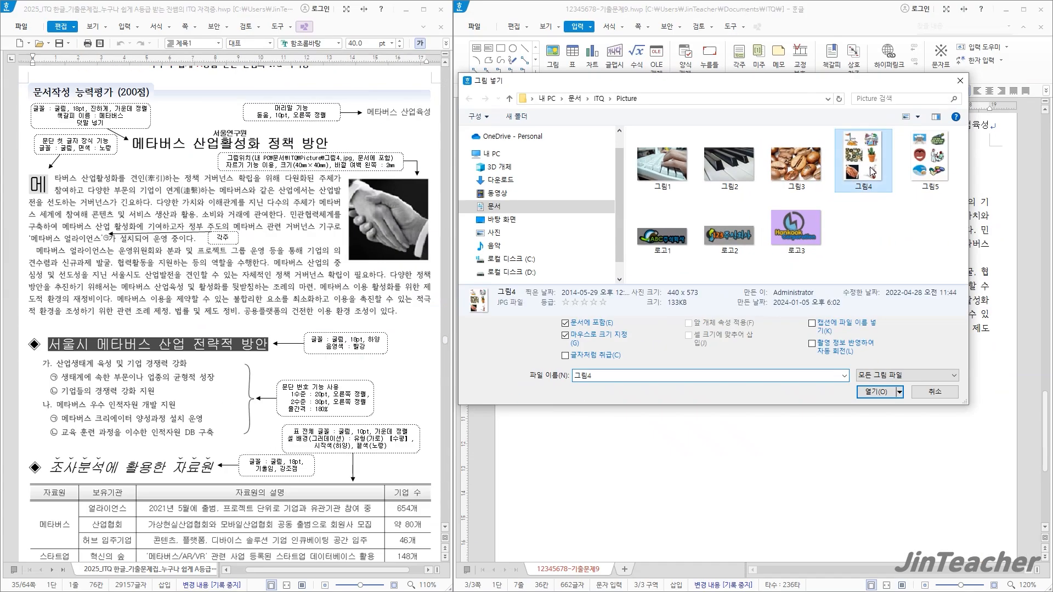
pyautogui.click(877, 391)
pyautogui.moveTo(619, 209); pyautogui.dragTo(783, 438)
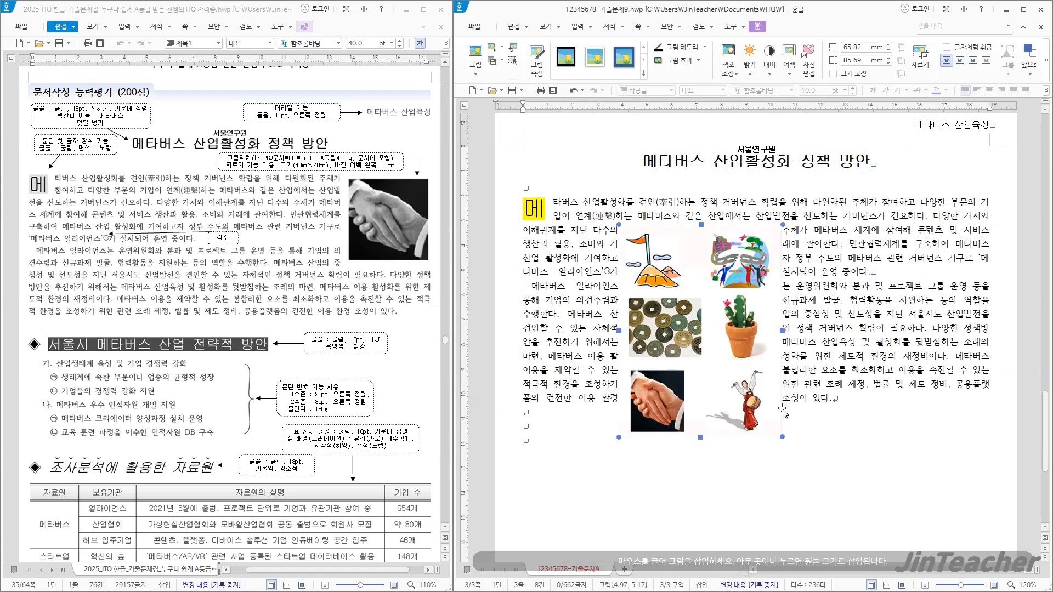
# Step: Crop the picture down to just the handshake, about 22.31 × 25.40 mm
pyautogui.click(925, 52)
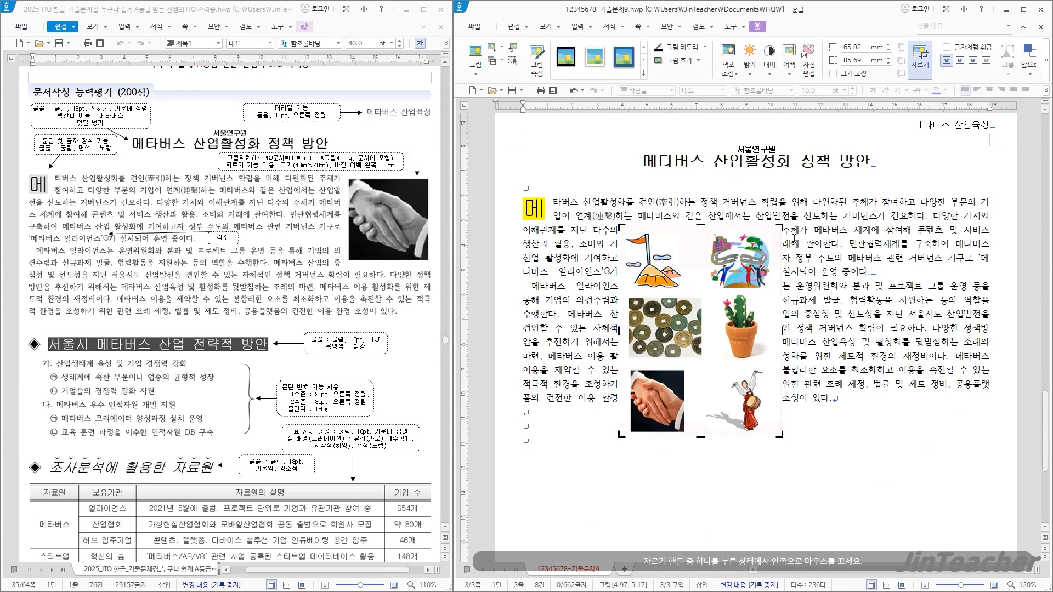
pyautogui.moveTo(783, 226); pyautogui.dragTo(686, 369)
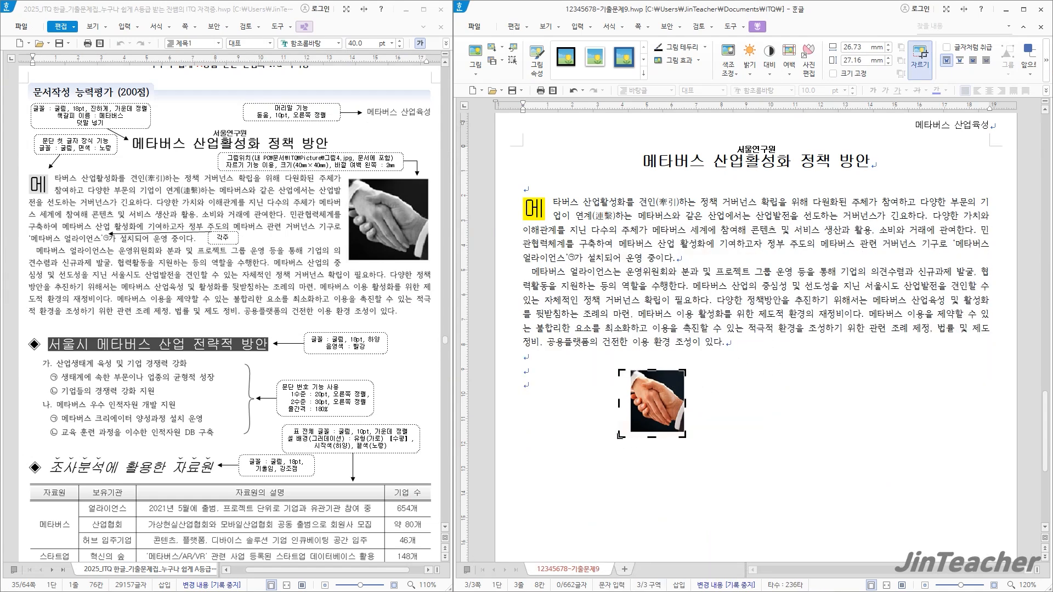
pyautogui.moveTo(622, 435); pyautogui.dragTo(630, 433)
# Step: Make the picture 40 × 40 mm with size locked and a 2 mm left outer margin
pyautogui.click(728, 390)
pyautogui.doubleClick(662, 409)
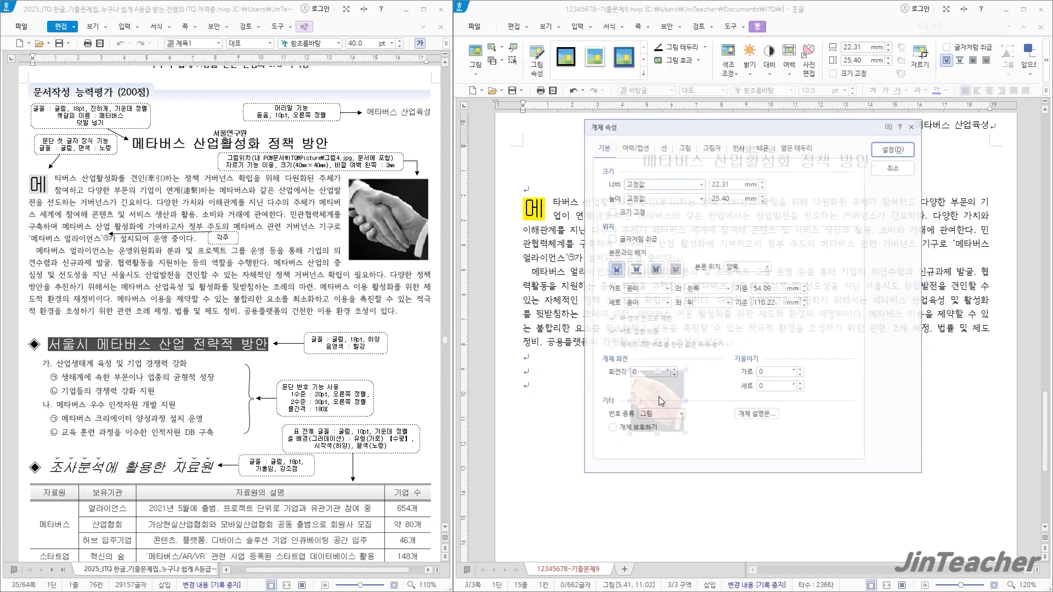
pyautogui.moveTo(554, 137); pyautogui.dragTo(511, 132)
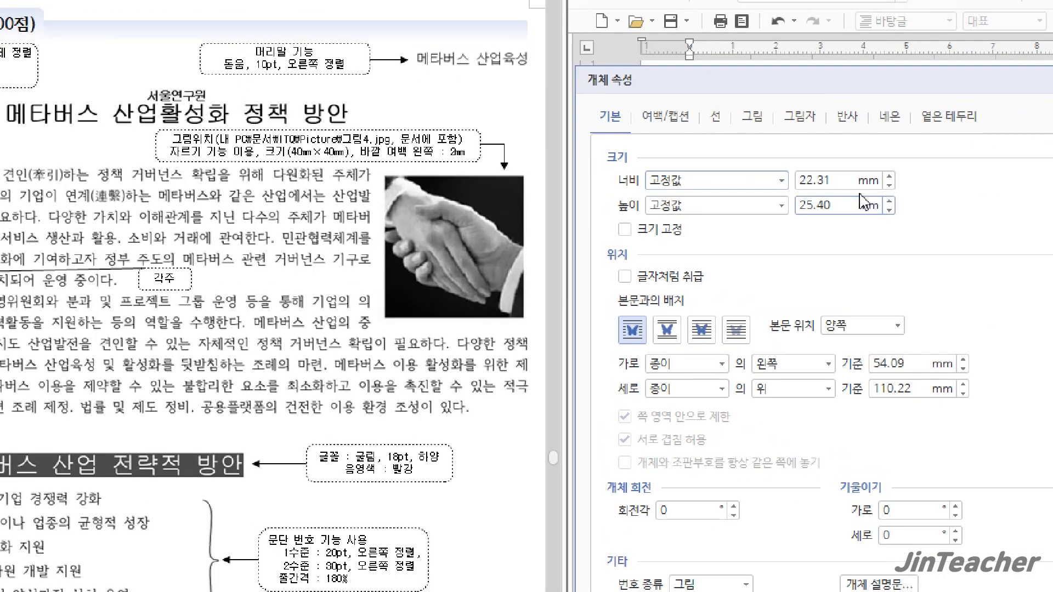
pyautogui.moveTo(836, 181); pyautogui.dragTo(768, 184)
pyautogui.write('40')
pyautogui.press('Tab')
pyautogui.write('40')
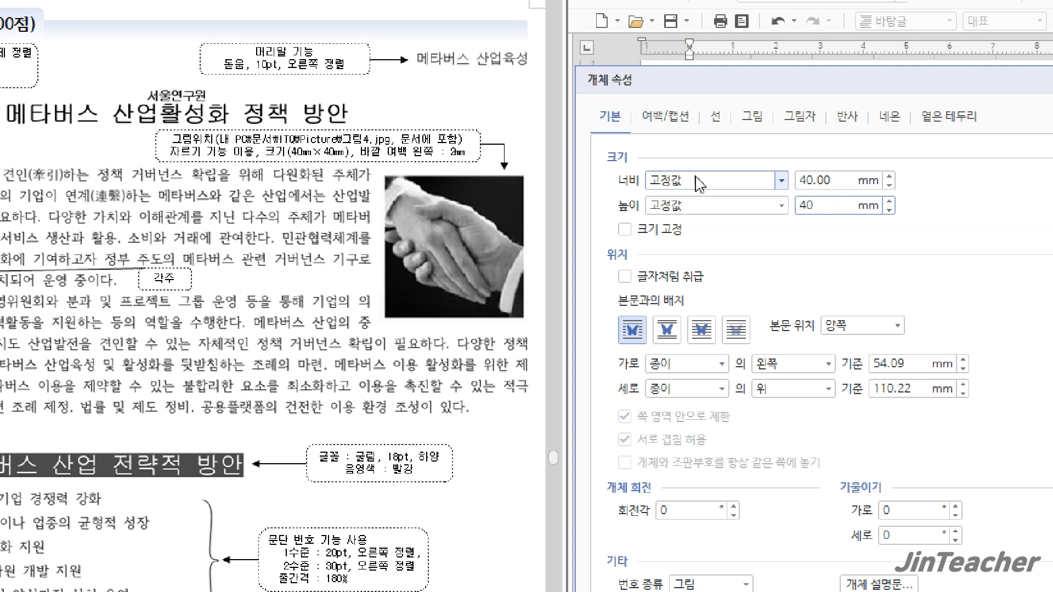
pyautogui.click(624, 230)
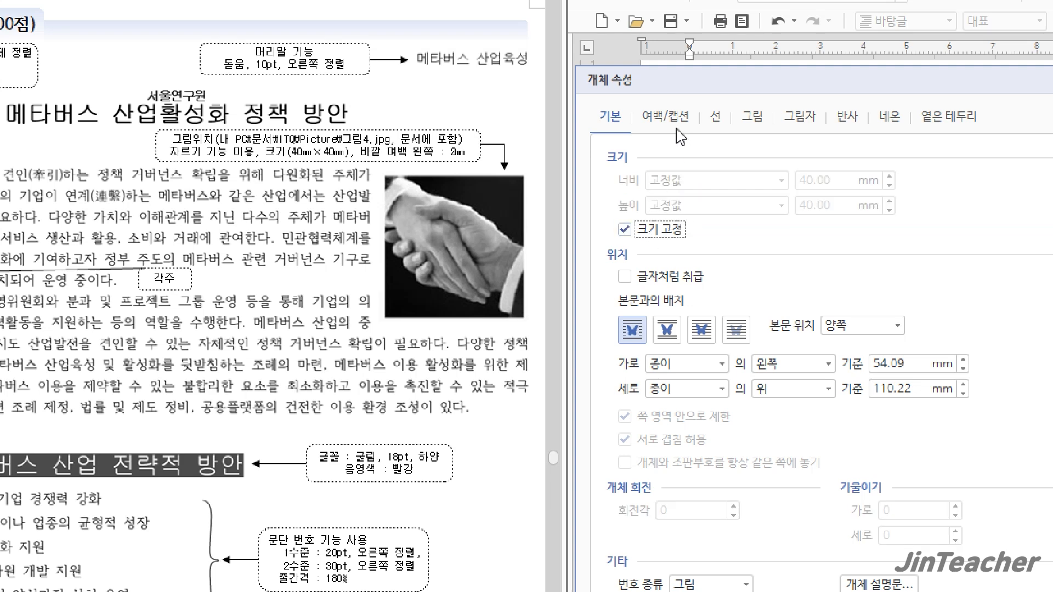
pyautogui.click(666, 116)
pyautogui.click(734, 177)
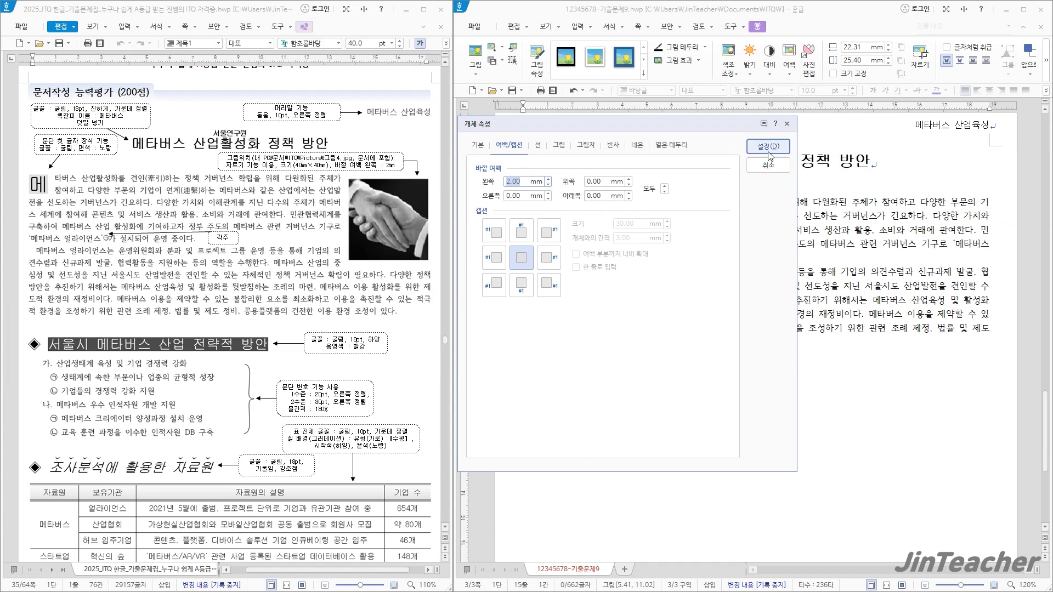
pyautogui.click(770, 152)
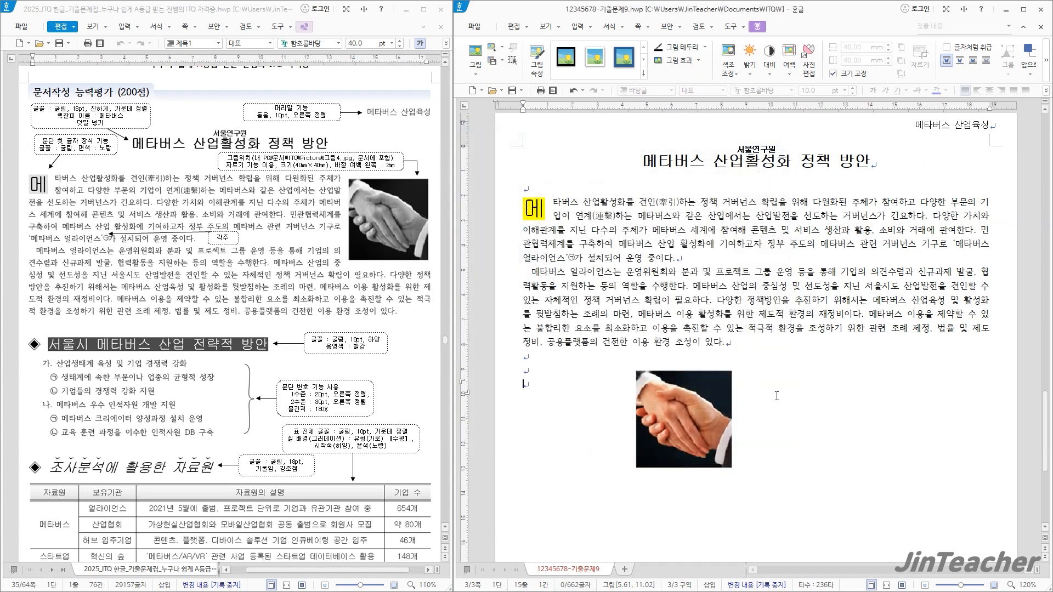
# Step: Move the picture to the top right beside the first body paragraph
pyautogui.moveTo(717, 428); pyautogui.dragTo(969, 250)
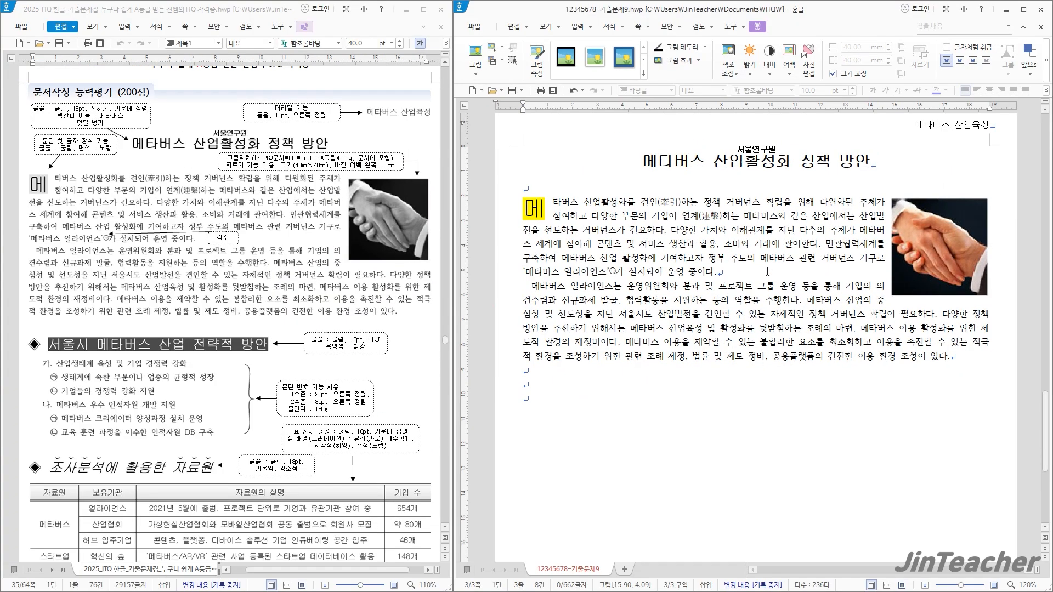
pyautogui.click(770, 273)
pyautogui.click(962, 360)
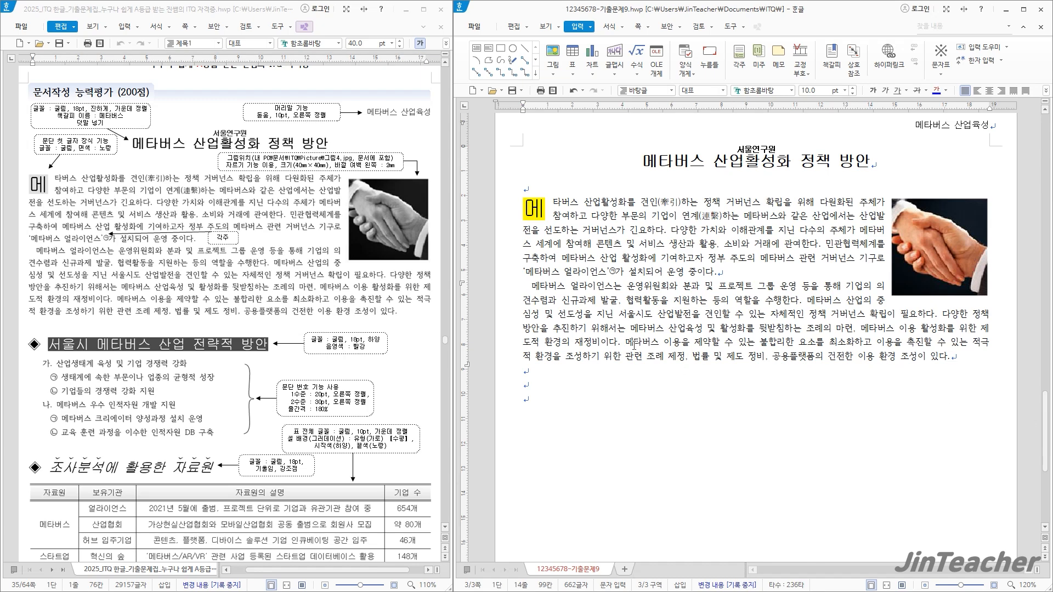
# Step: Insert a ◈ symbol on the empty line below the body by converting ㅁ with 한자
pyautogui.scroll(-5, 309, 338)
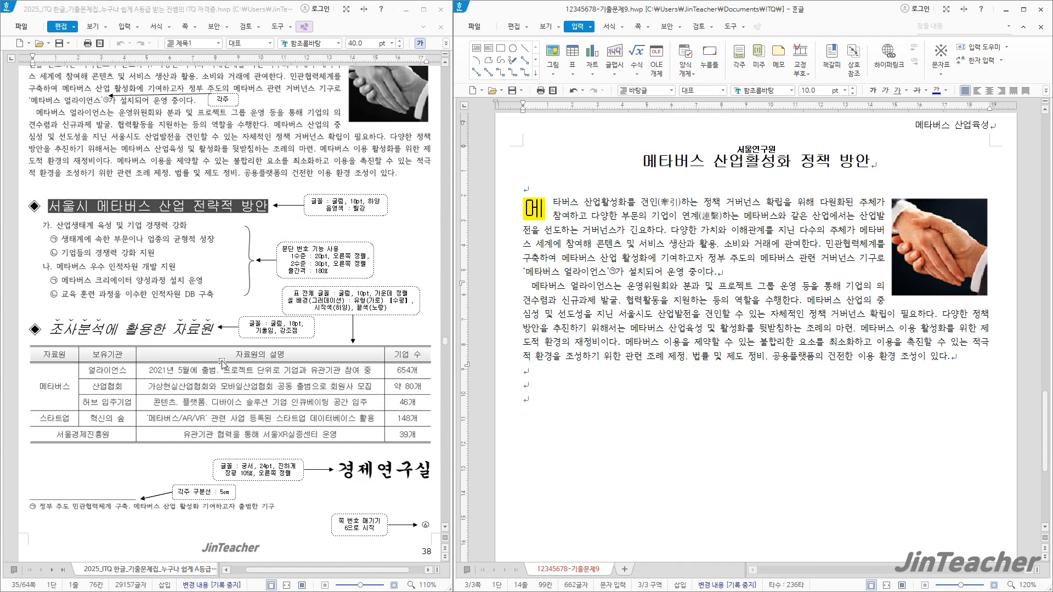
pyautogui.scroll(-3, 541, 377)
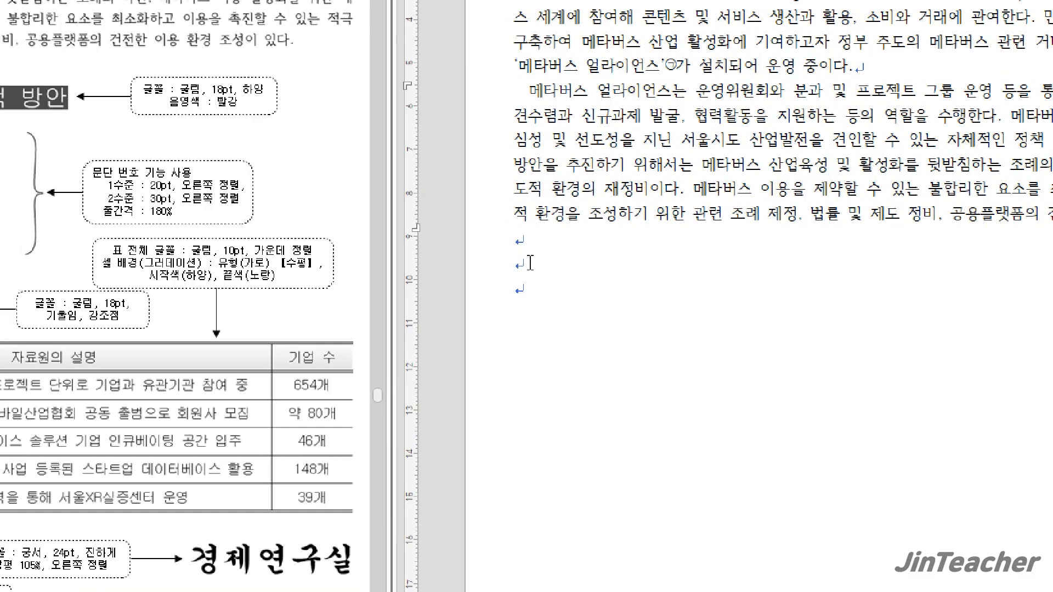
pyautogui.click(531, 263)
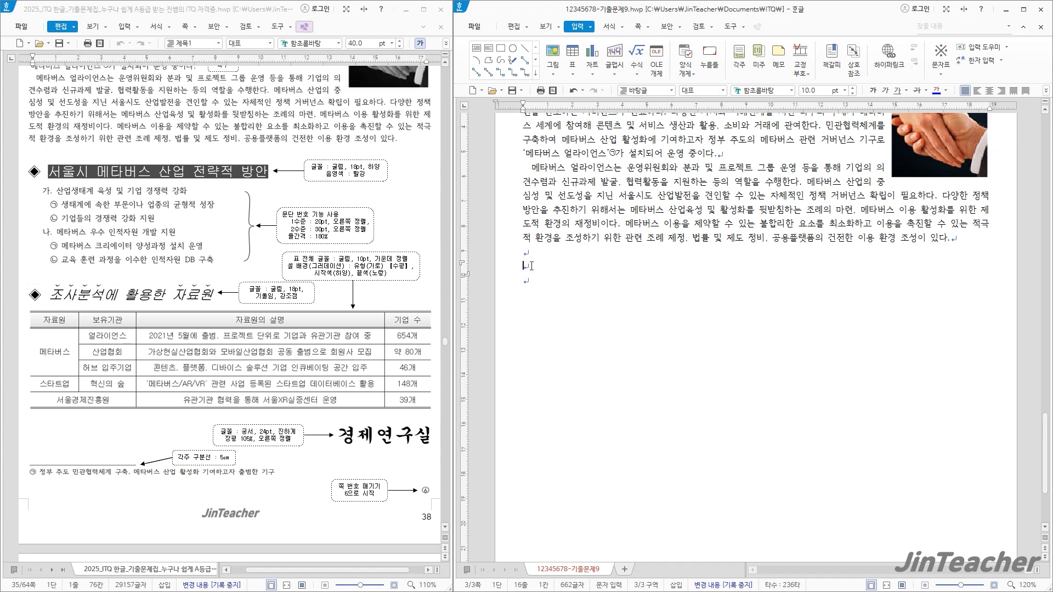
pyautogui.write('ㅁ')
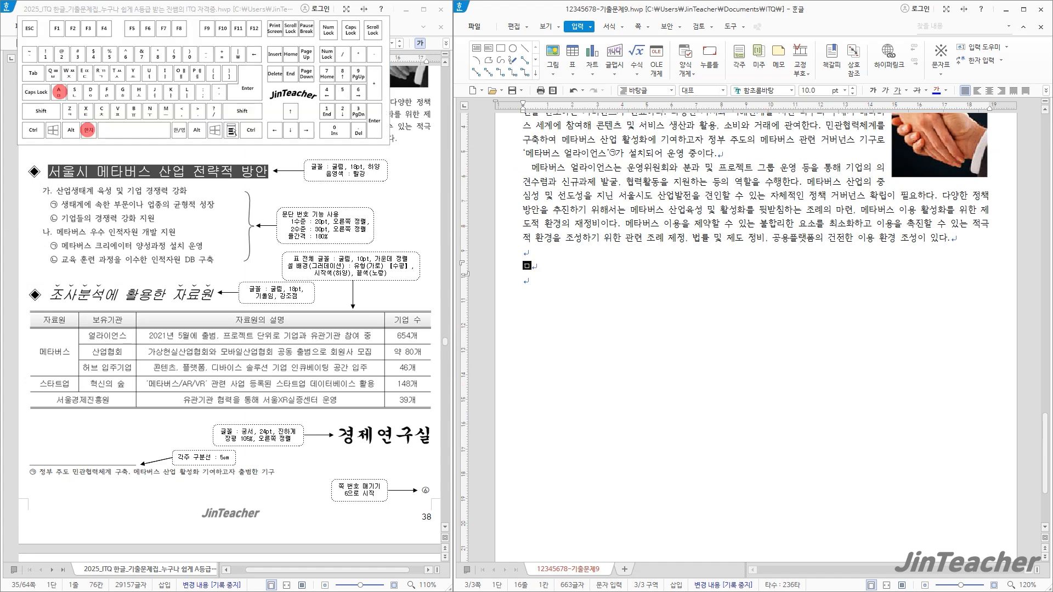
pyautogui.press('Hangul_Hanja')
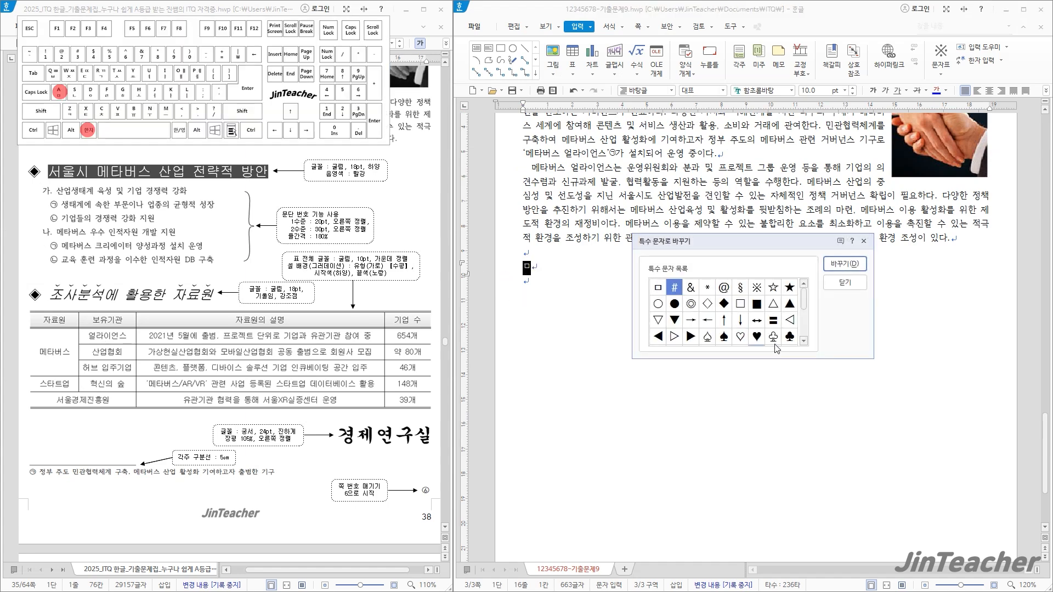
pyautogui.click(804, 341)
pyautogui.click(804, 341)
pyautogui.click(804, 341)
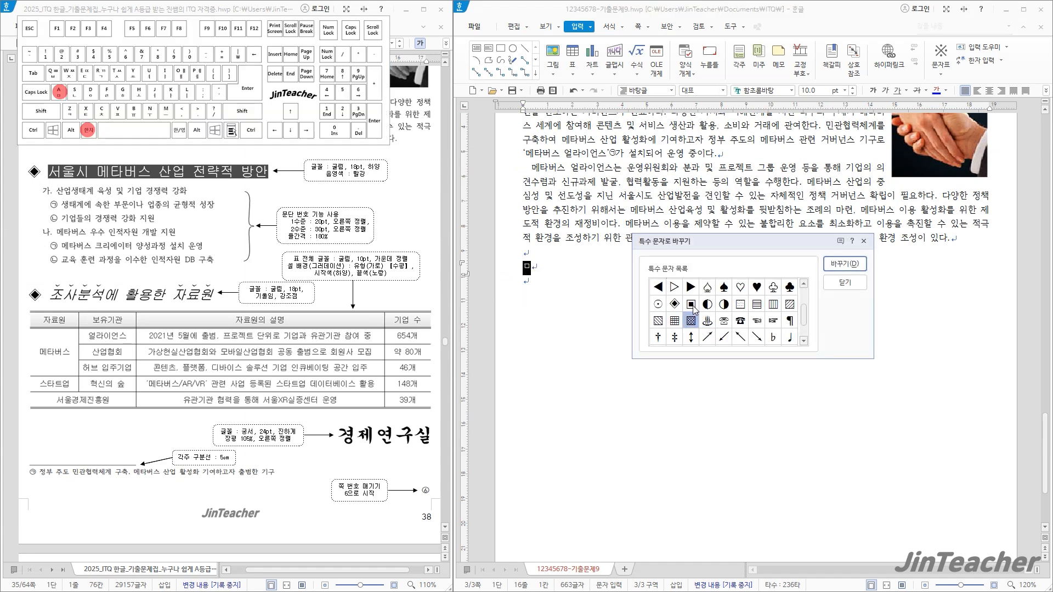
pyautogui.click(674, 304)
pyautogui.click(844, 265)
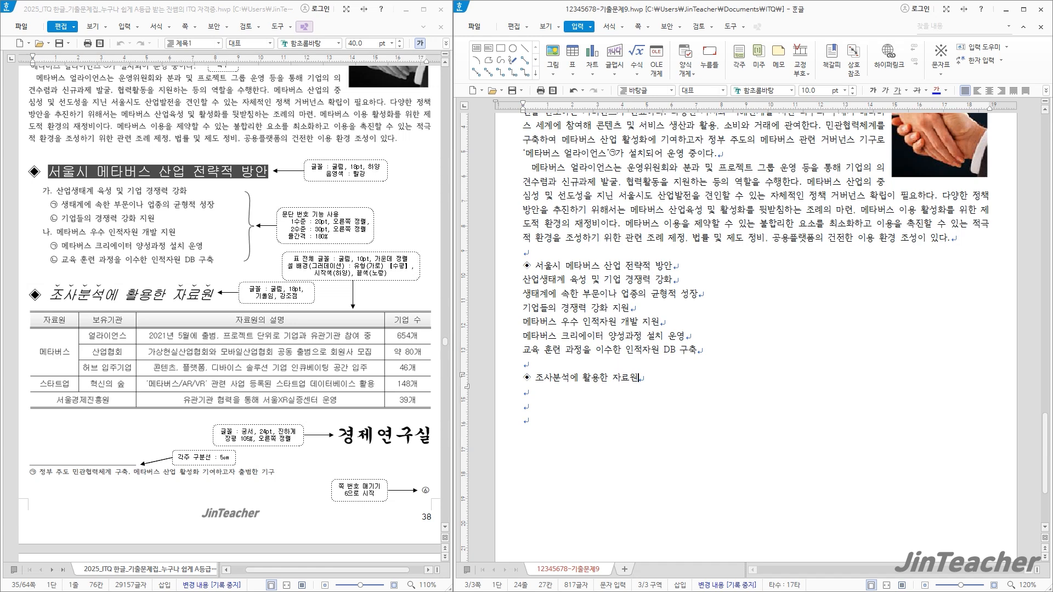
# Step: Set the 서울시 메타버스 산업 전략적 방안 heading line to 굴림 18 pt
pyautogui.moveTo(674, 266); pyautogui.dragTo(524, 261)
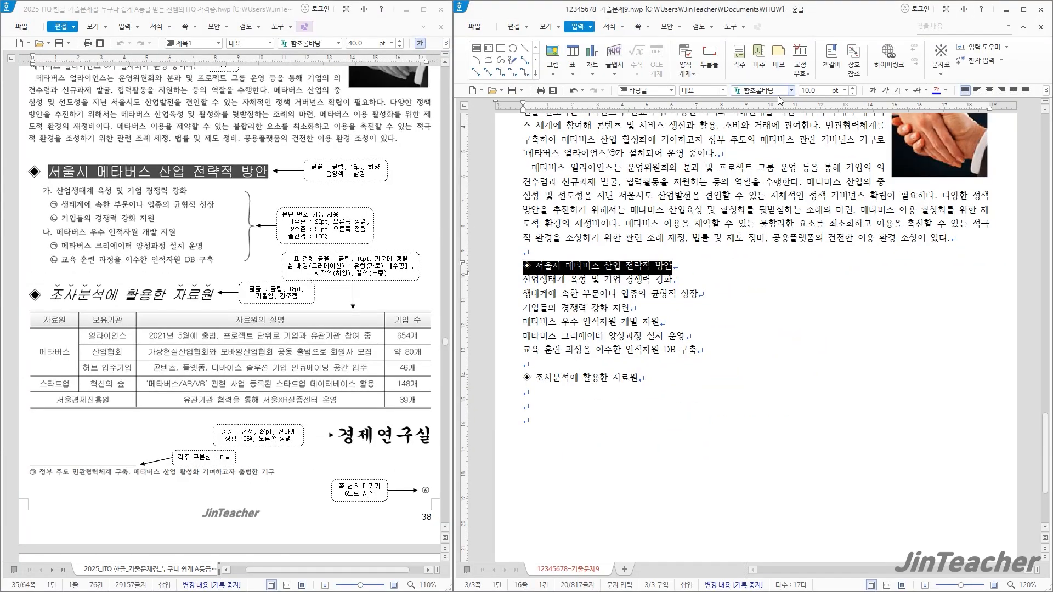
pyautogui.click(772, 93)
pyautogui.write('구')
pyautogui.press('Return')
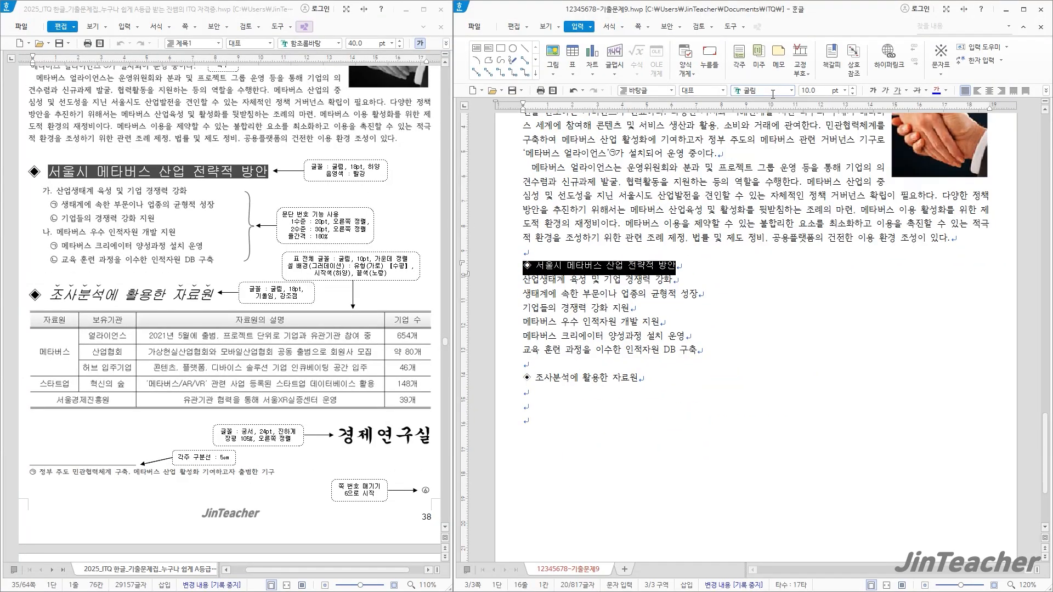
pyautogui.click(810, 90)
pyautogui.write('18')
pyautogui.press('Return')
pyautogui.click(843, 292)
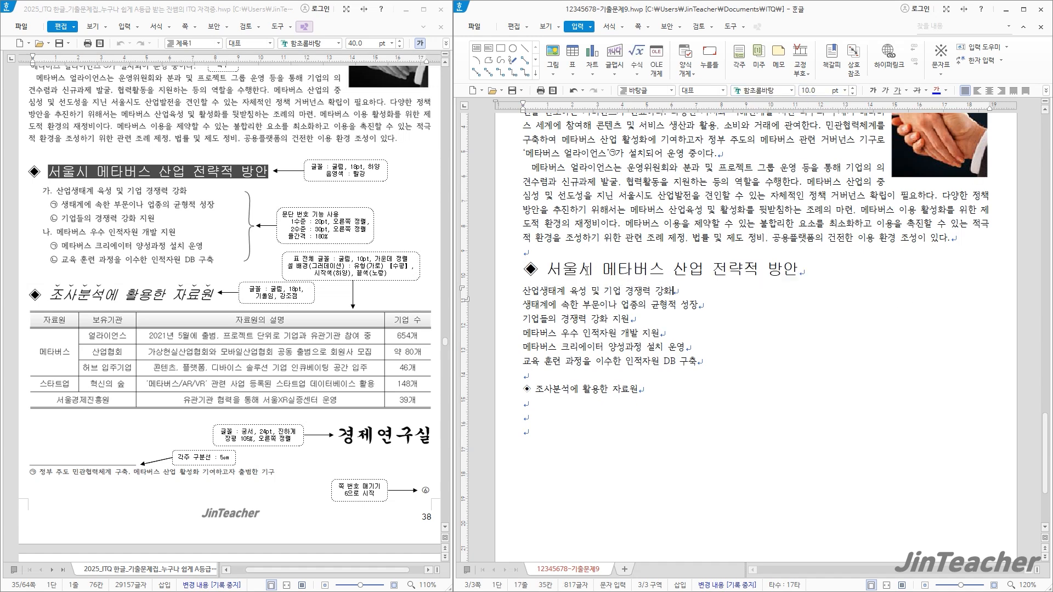
# Step: Give the heading text after ◈ white letters on red shading
pyautogui.moveTo(546, 271); pyautogui.dragTo(808, 278)
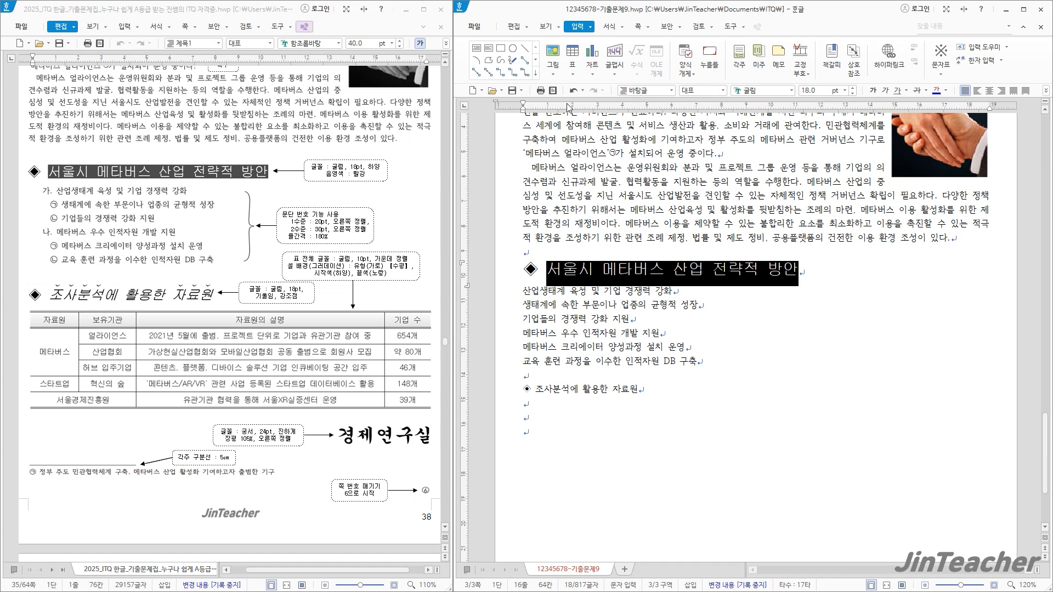
pyautogui.click(515, 27)
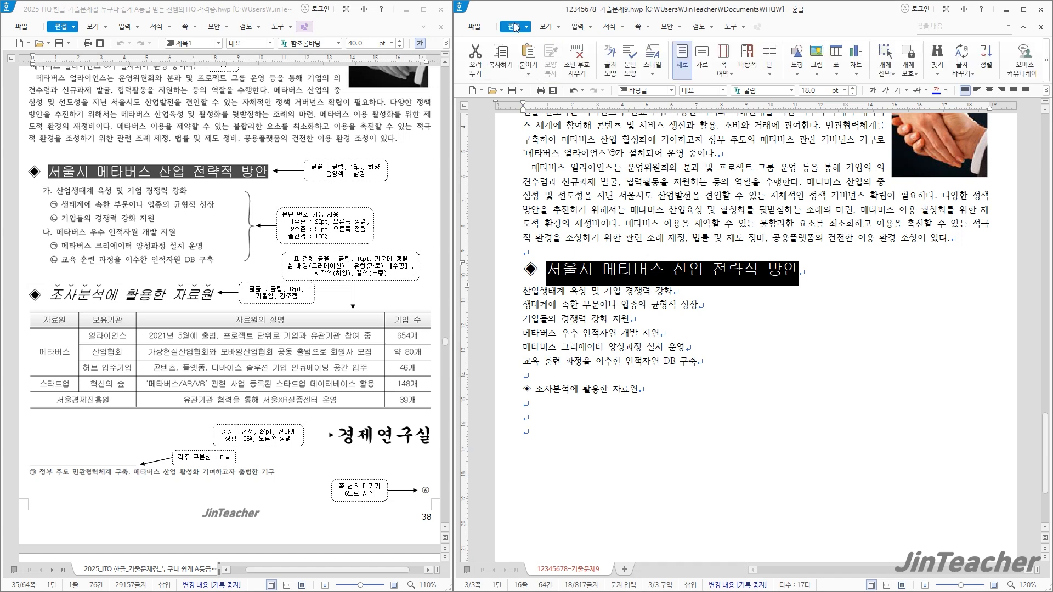
pyautogui.click(613, 72)
pyautogui.click(687, 308)
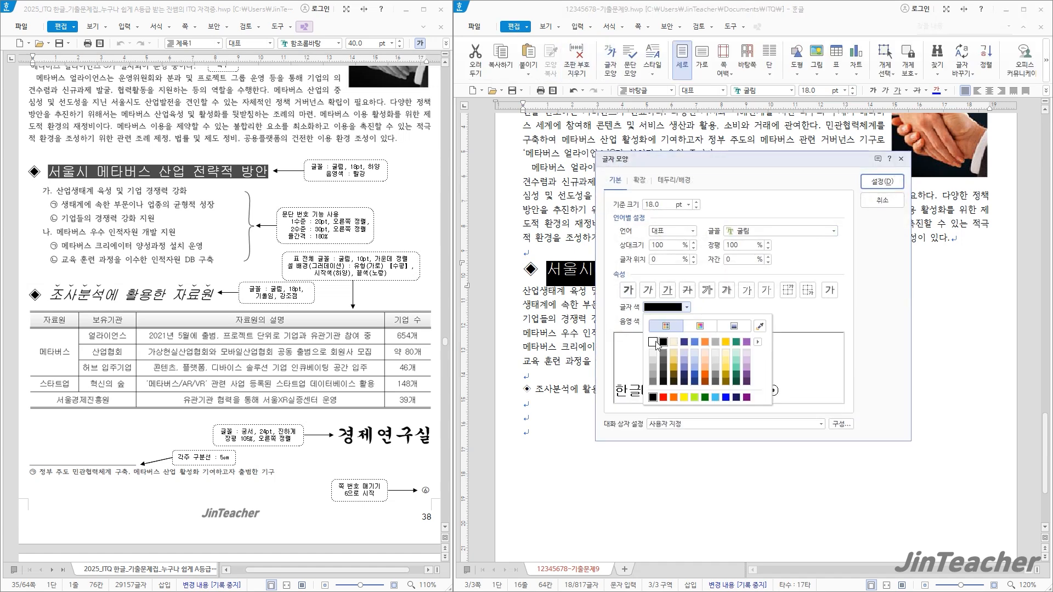
pyautogui.click(653, 342)
pyautogui.click(687, 322)
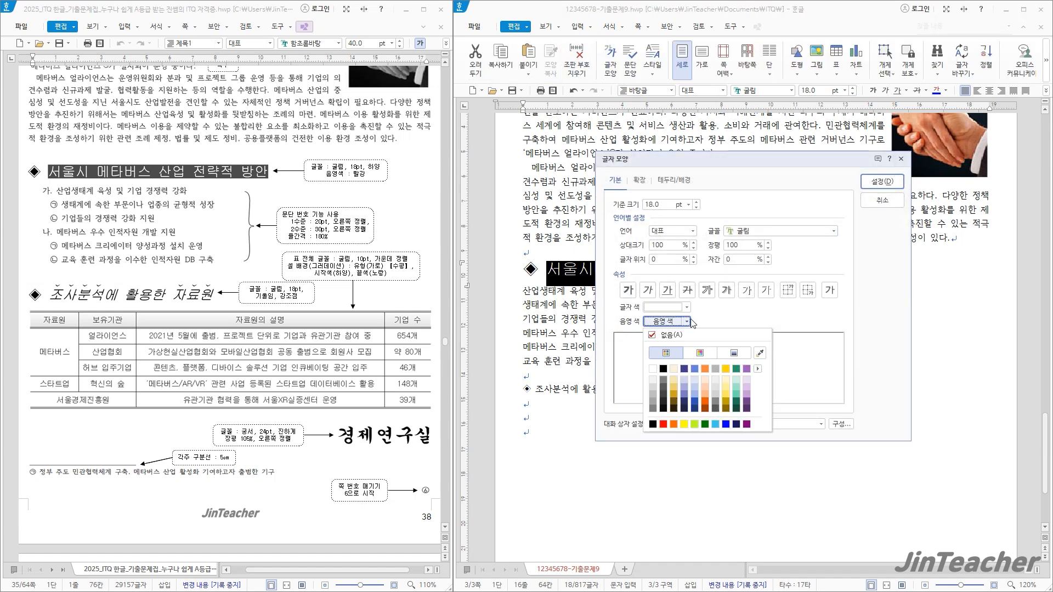
pyautogui.click(663, 424)
pyautogui.click(892, 182)
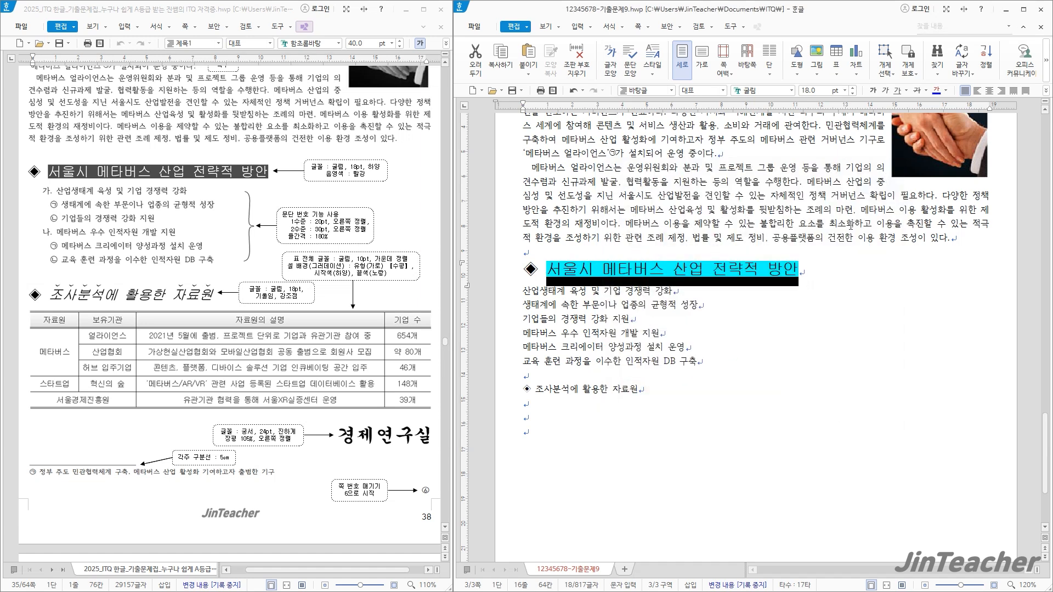
pyautogui.click(741, 390)
# Step: Set the second heading to 굴림 18 pt and make 조사분석에 활용한 자료원 italic
pyautogui.moveTo(668, 396); pyautogui.dragTo(522, 389)
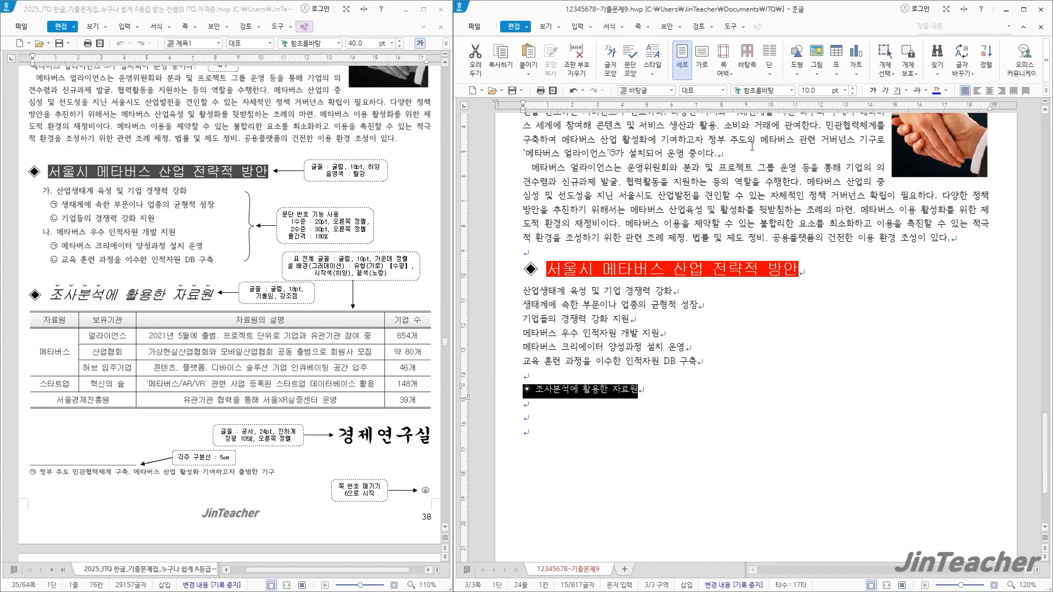
pyautogui.click(773, 91)
pyautogui.write('굴림')
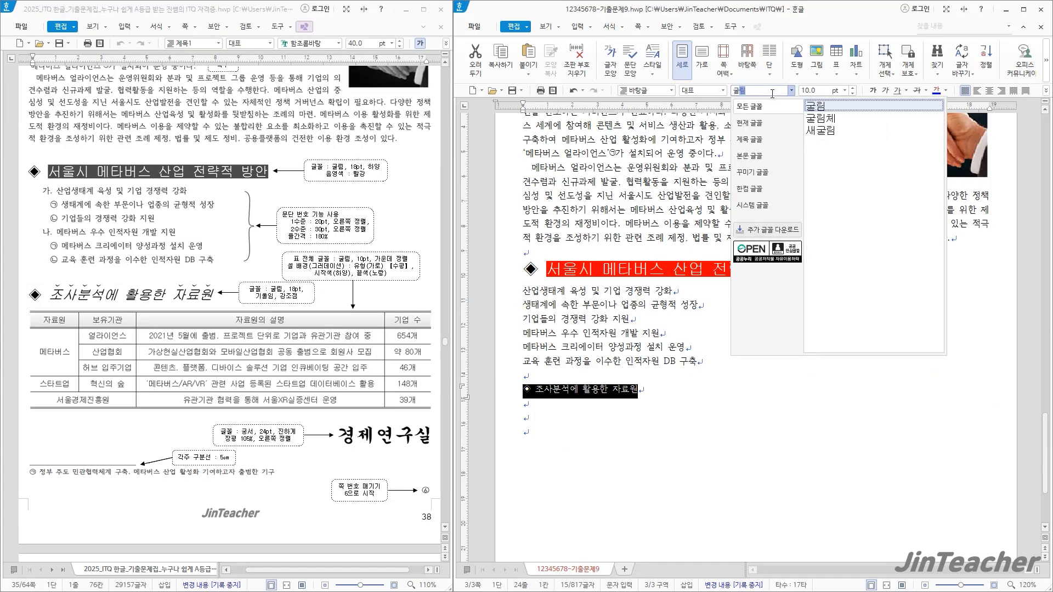
pyautogui.press('Return')
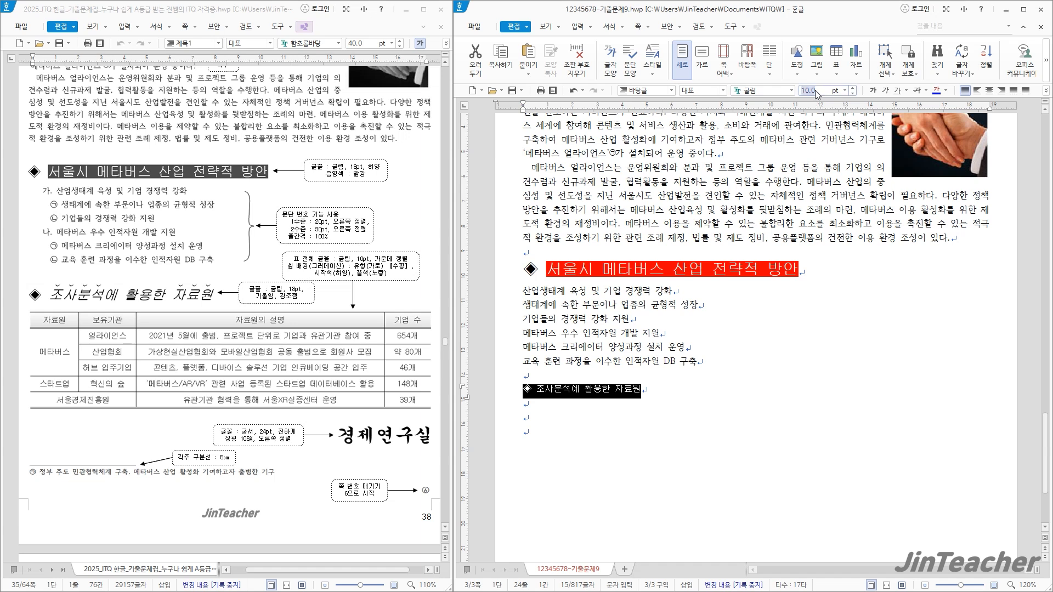
pyautogui.write('18')
pyautogui.press('Return')
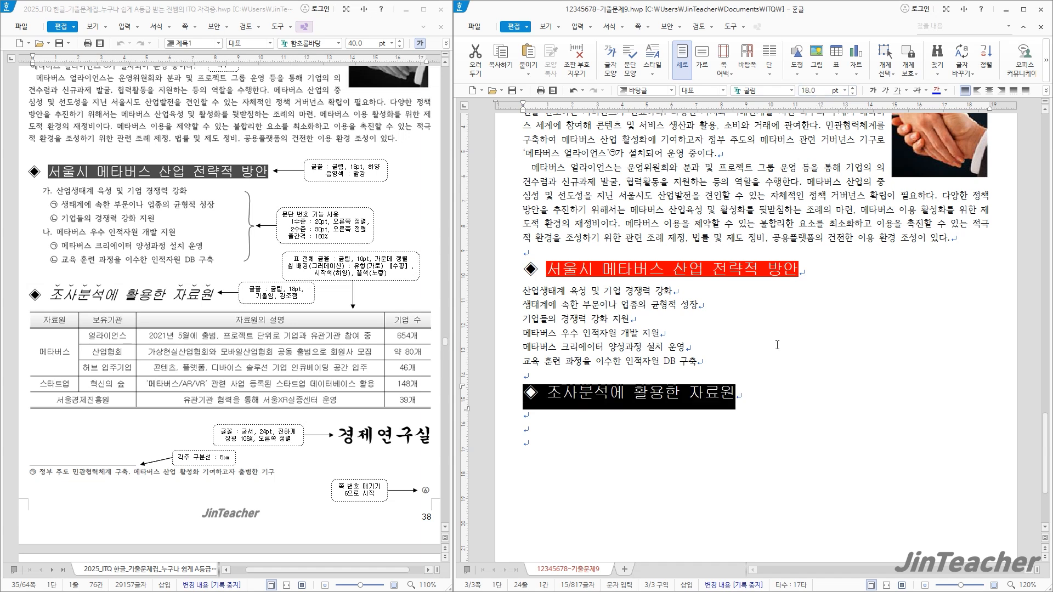
pyautogui.click(777, 345)
pyautogui.moveTo(547, 398); pyautogui.dragTo(738, 414)
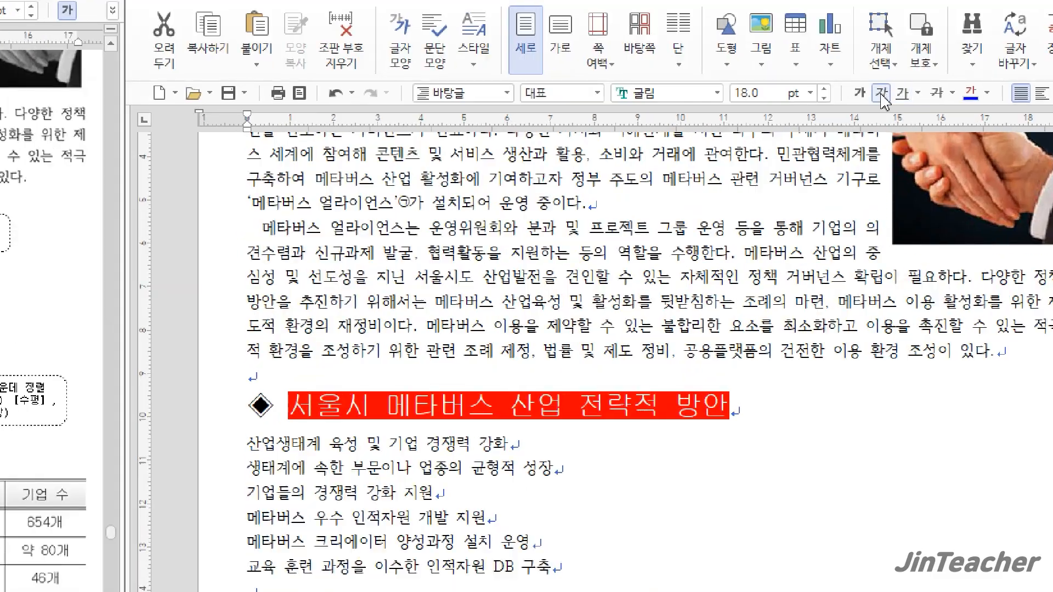
pyautogui.click(881, 95)
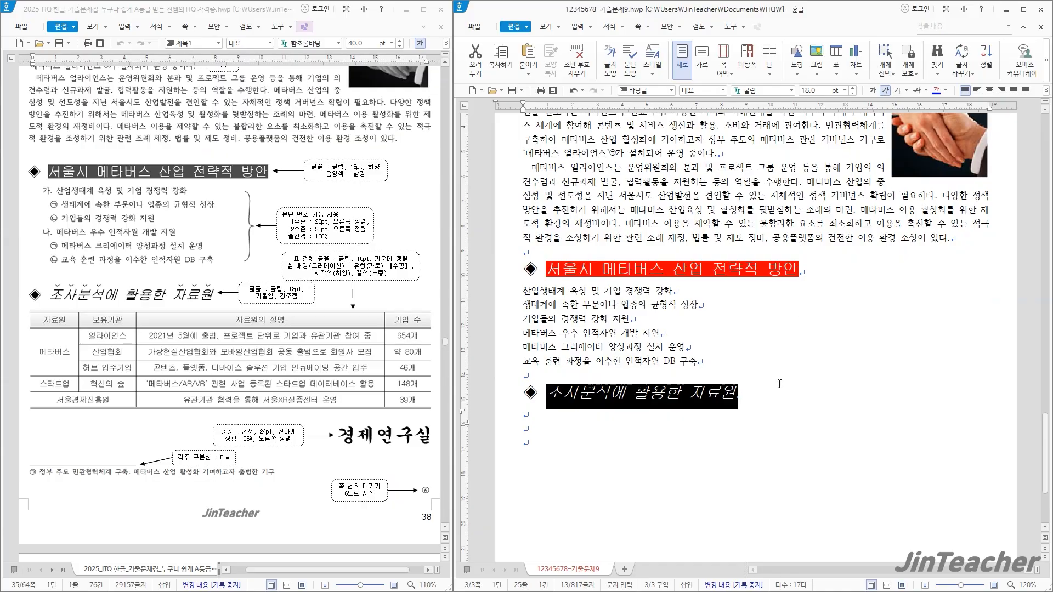
pyautogui.click(779, 384)
# Step: Add dot emphasis marks above the word 조사분석
pyautogui.moveTo(613, 394); pyautogui.dragTo(552, 392)
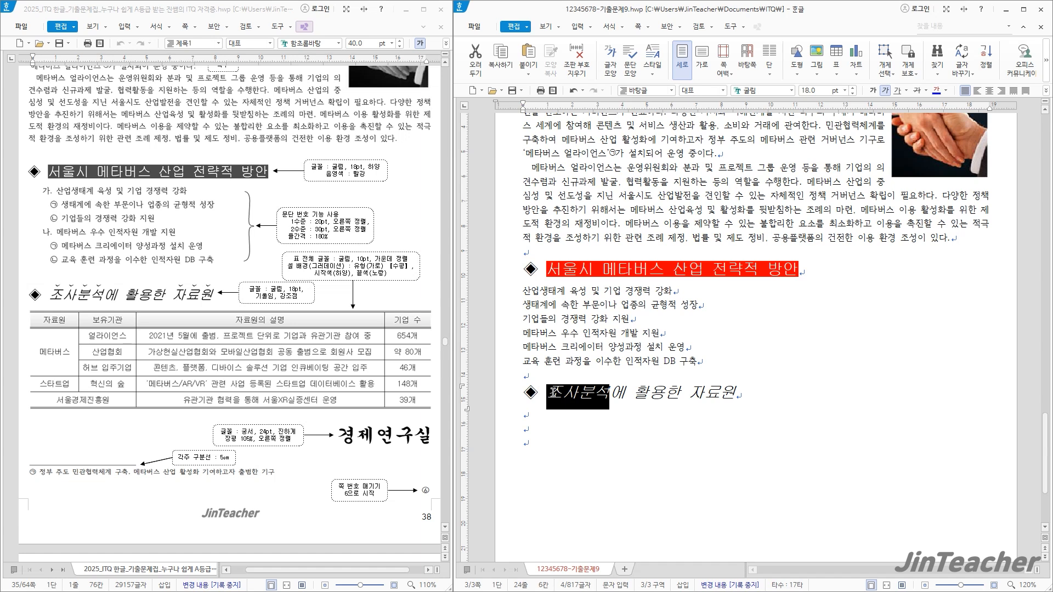
pyautogui.click(610, 69)
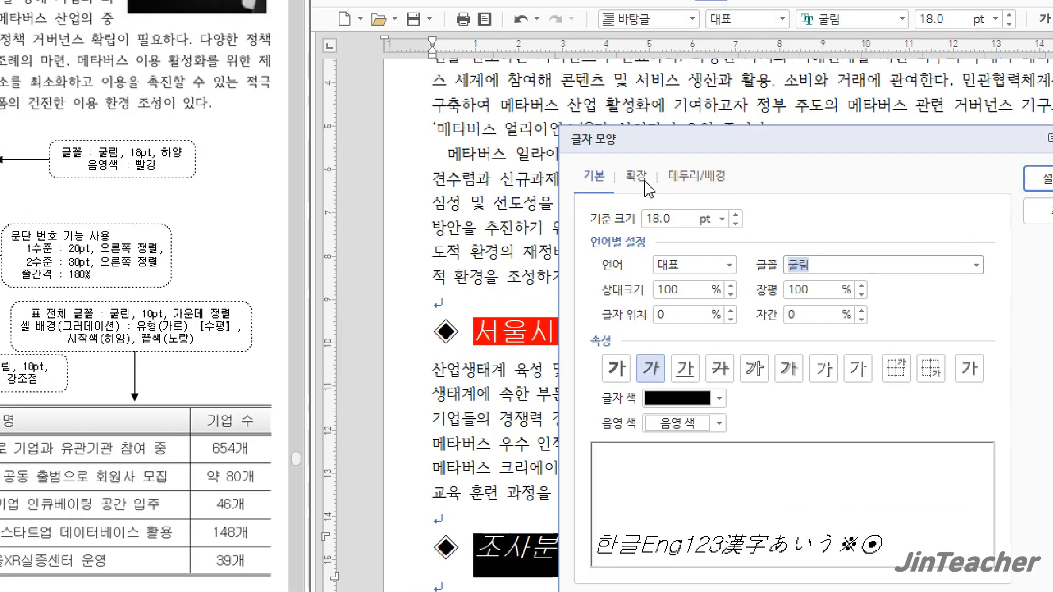
pyautogui.click(646, 184)
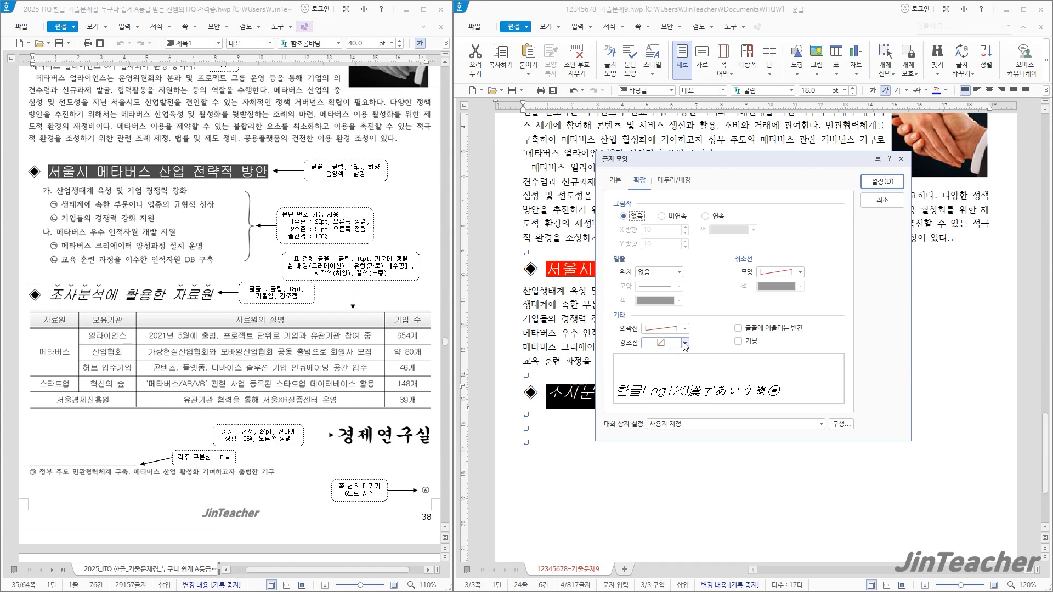
pyautogui.click(685, 344)
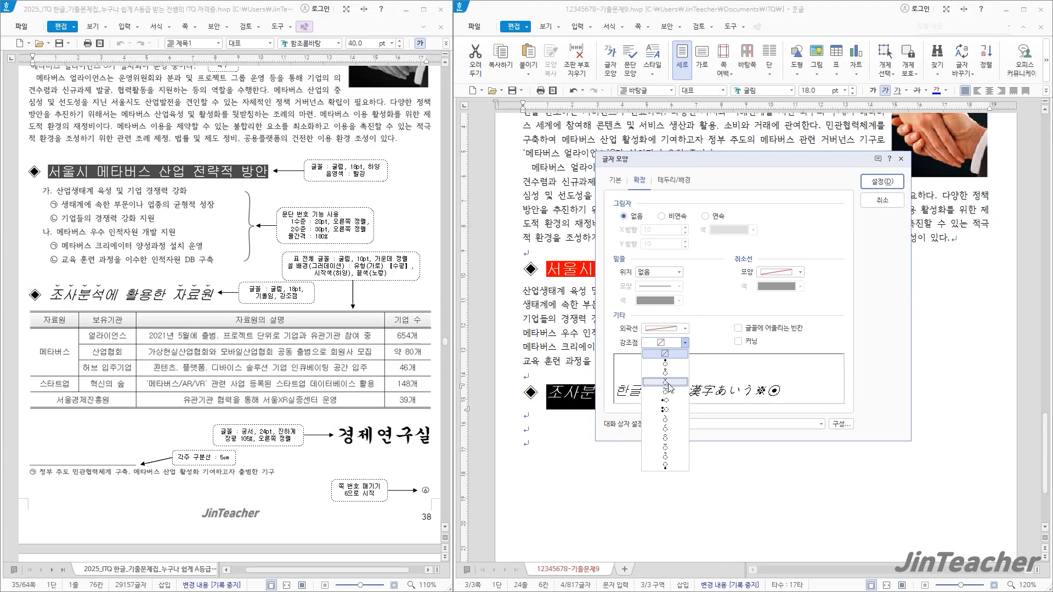
pyautogui.click(667, 379)
pyautogui.click(884, 187)
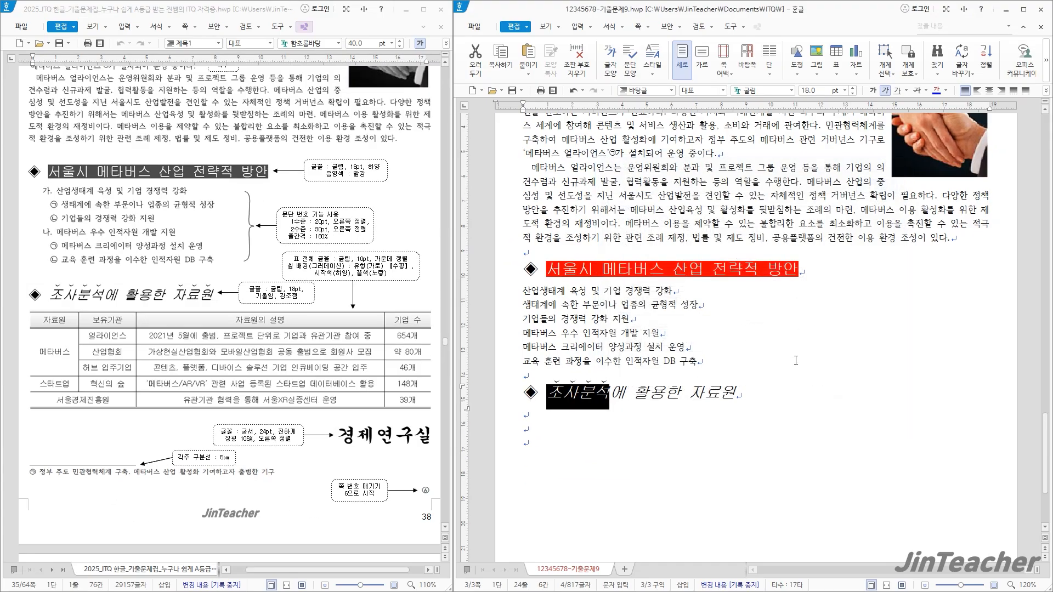
pyautogui.click(795, 359)
# Step: Apply the same dot emphasis marks to the word 자료원
pyautogui.moveTo(692, 391); pyautogui.dragTo(758, 394)
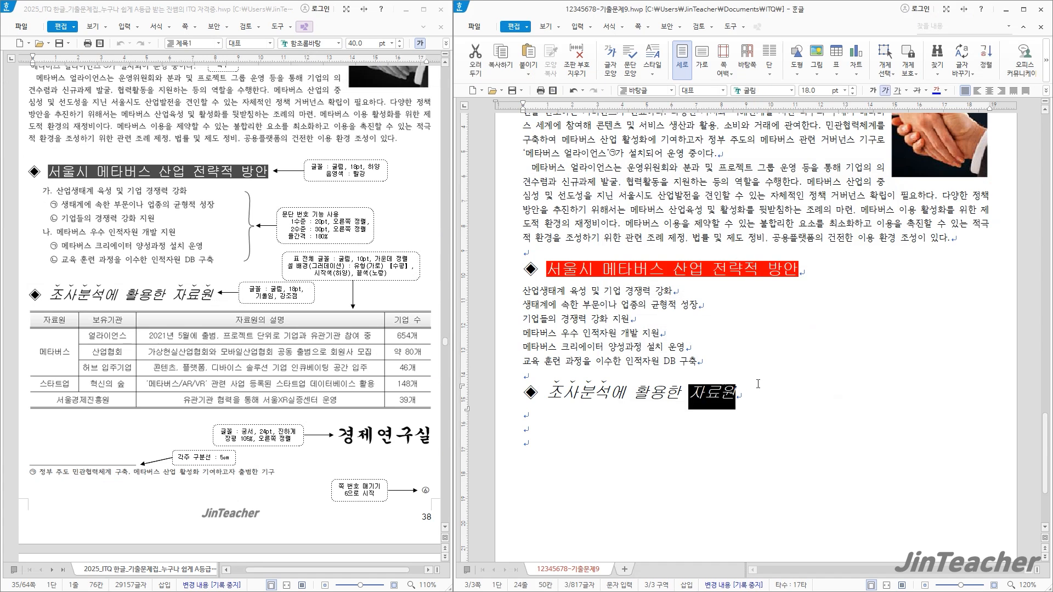
pyautogui.click(611, 69)
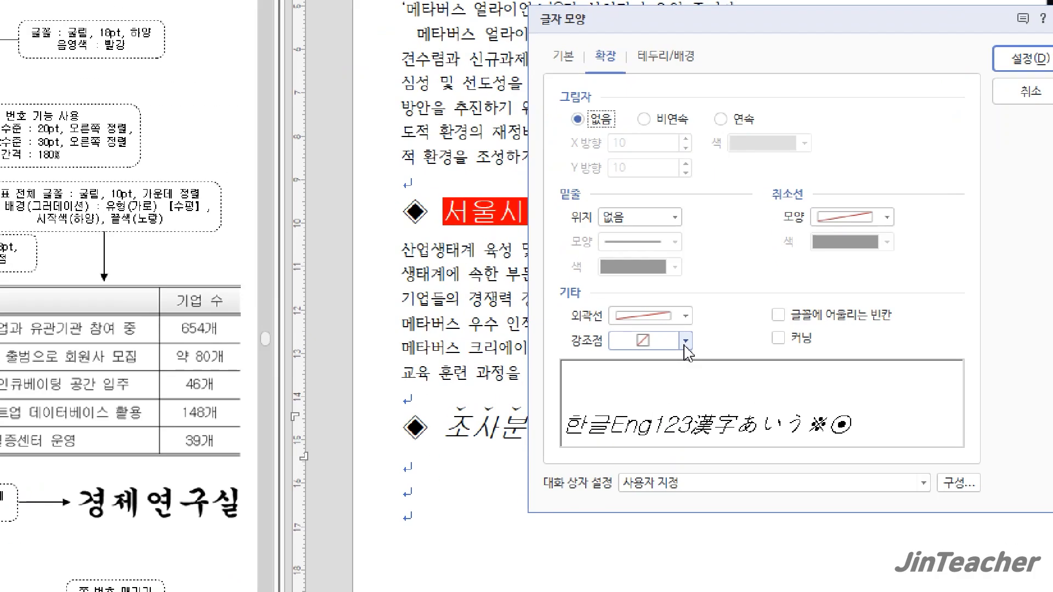
pyautogui.click(685, 343)
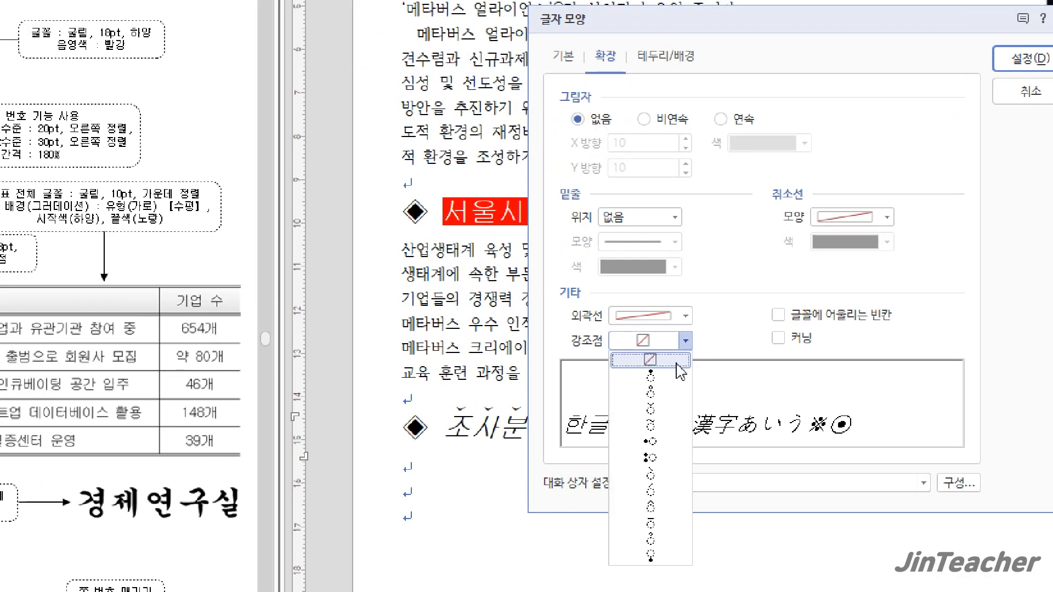
pyautogui.click(664, 412)
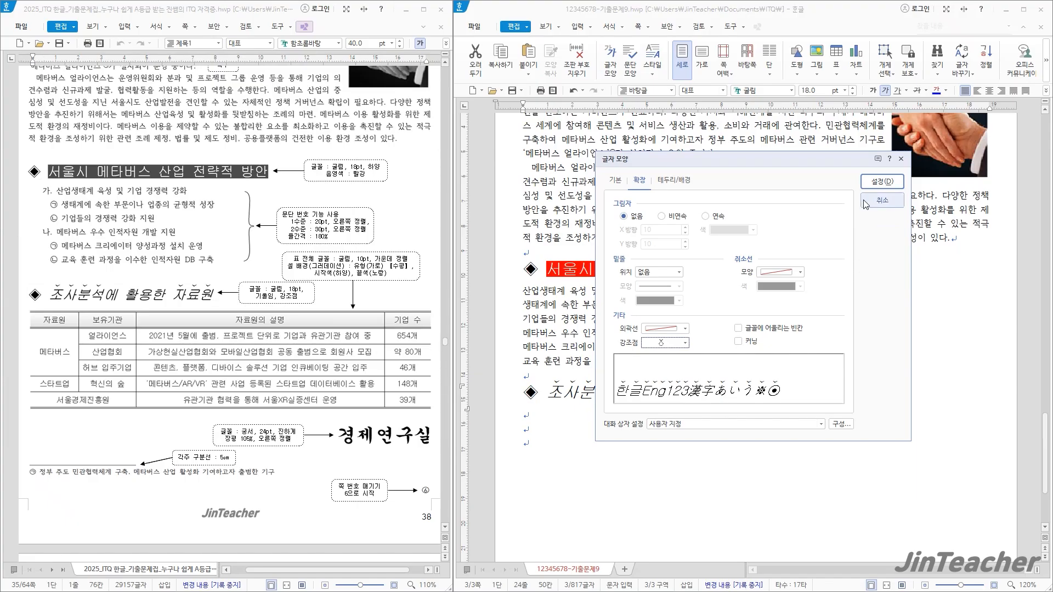
pyautogui.click(882, 182)
pyautogui.click(766, 397)
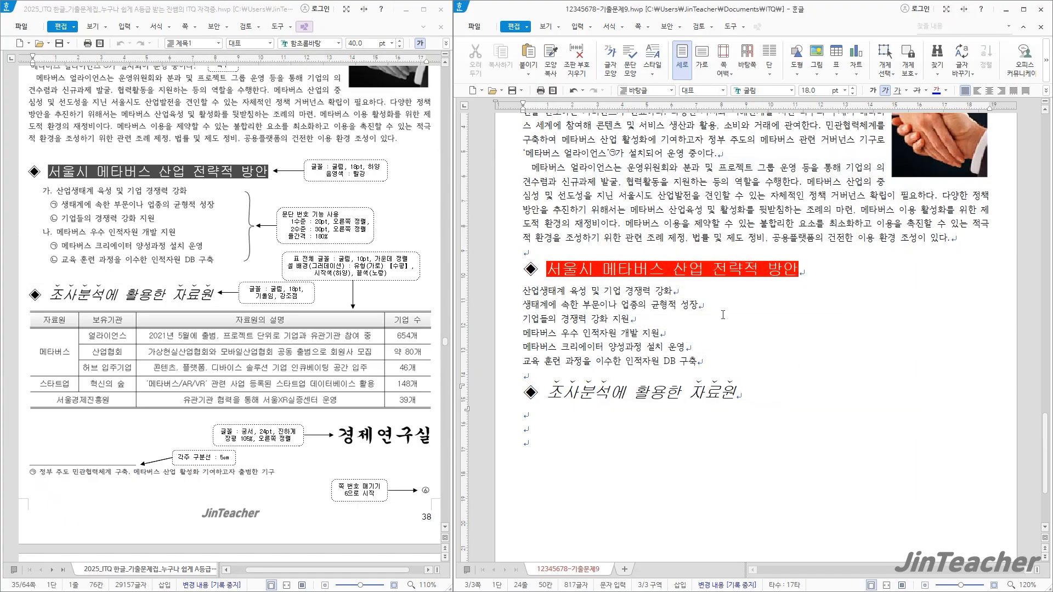
# Step: Select the six list lines and open custom numbering based on the 1. 가. 1) 가) style
pyautogui.moveTo(586, 290); pyautogui.dragTo(591, 361)
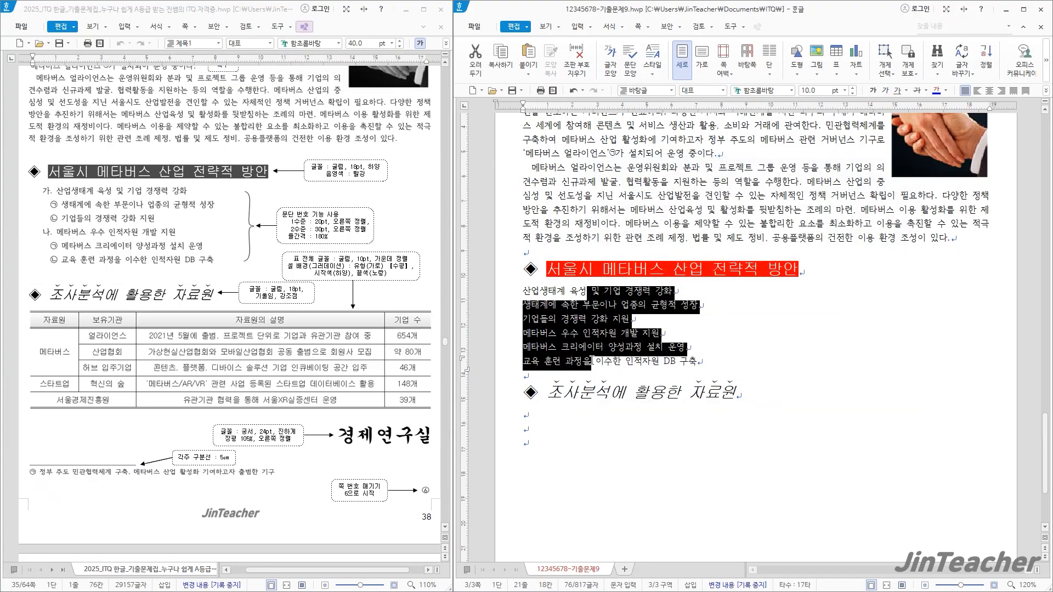
pyautogui.rightClick(608, 306)
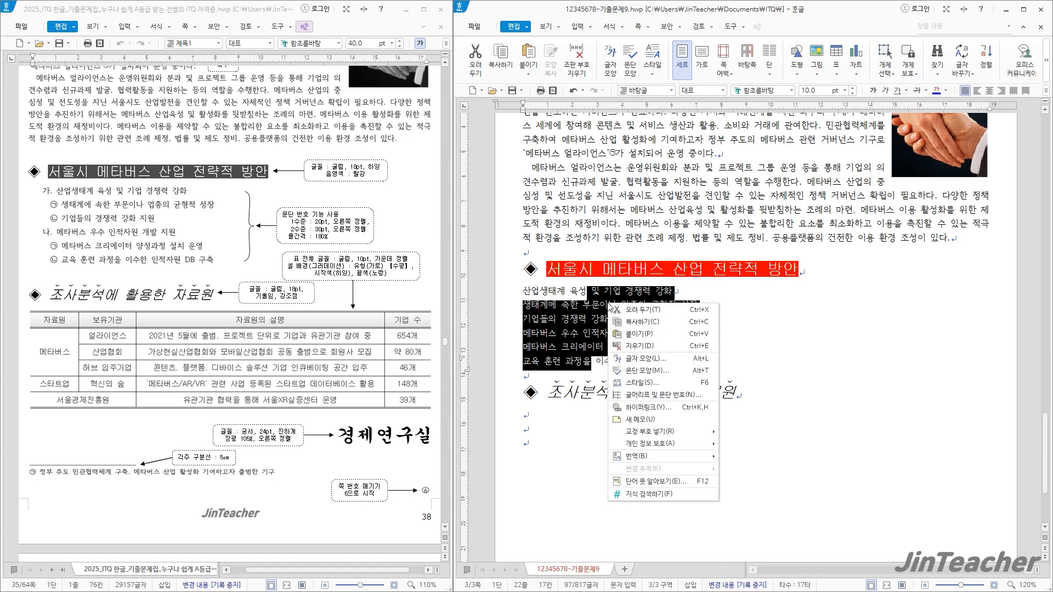
pyautogui.click(701, 399)
pyautogui.moveTo(669, 150); pyautogui.dragTo(506, 160)
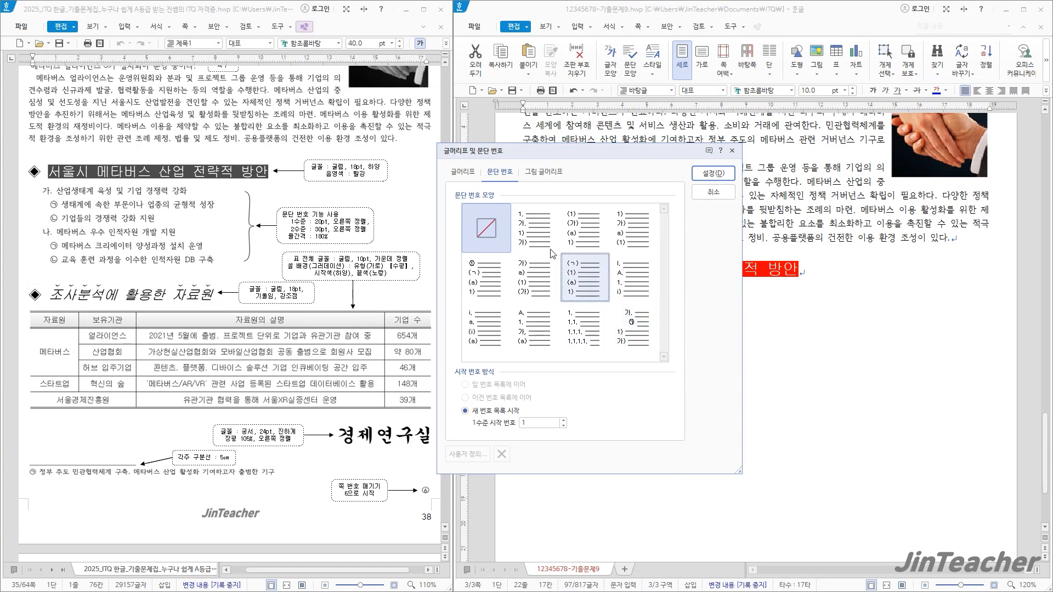
pyautogui.click(539, 236)
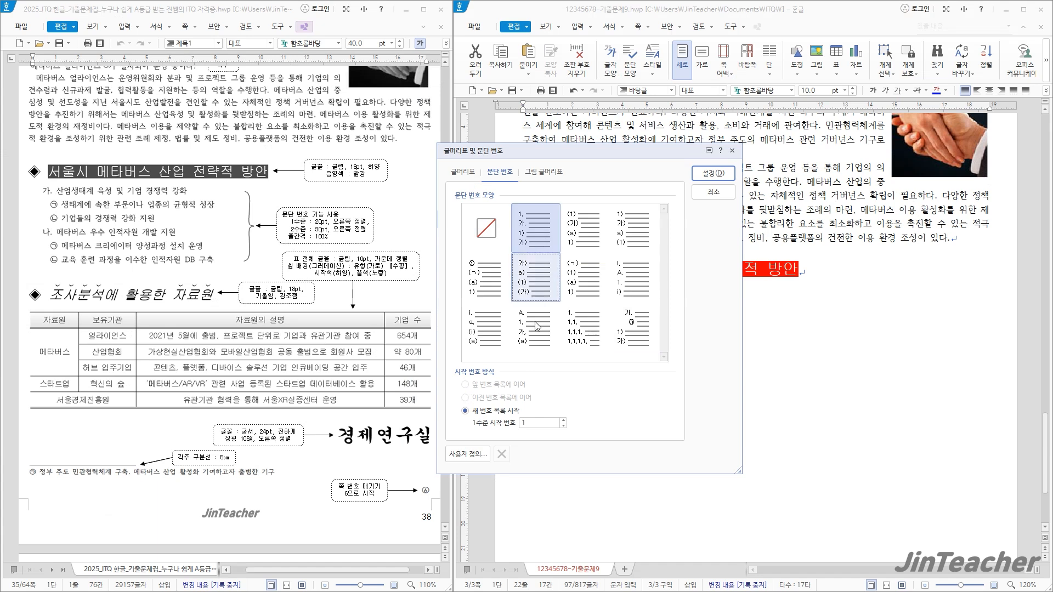
pyautogui.click(482, 455)
# Step: Set level 1 numbering to 가,나,다 with width 20, right-aligned
pyautogui.moveTo(489, 187); pyautogui.dragTo(506, 147)
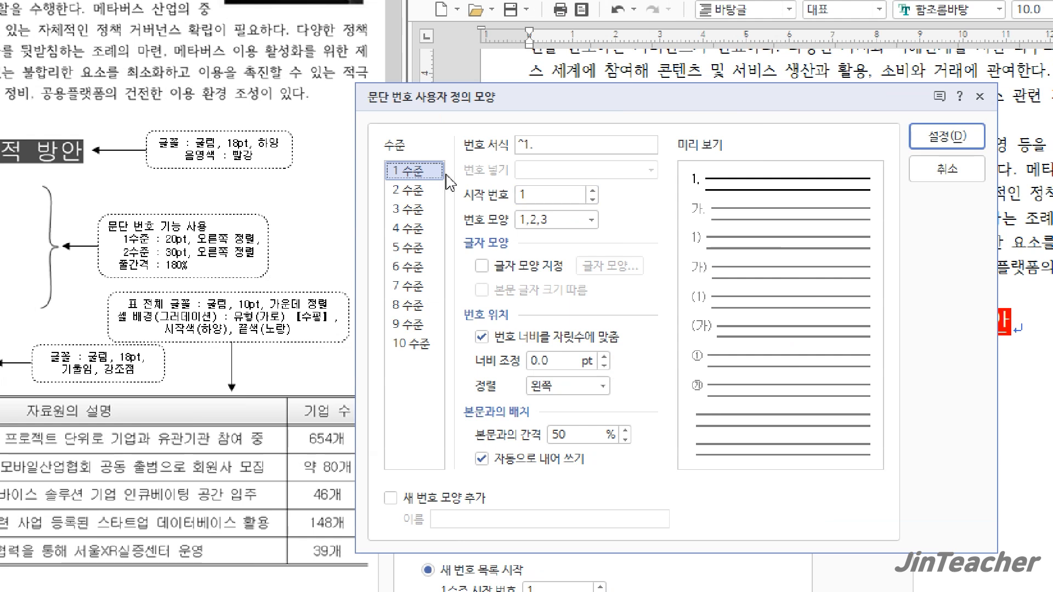
pyautogui.click(592, 219)
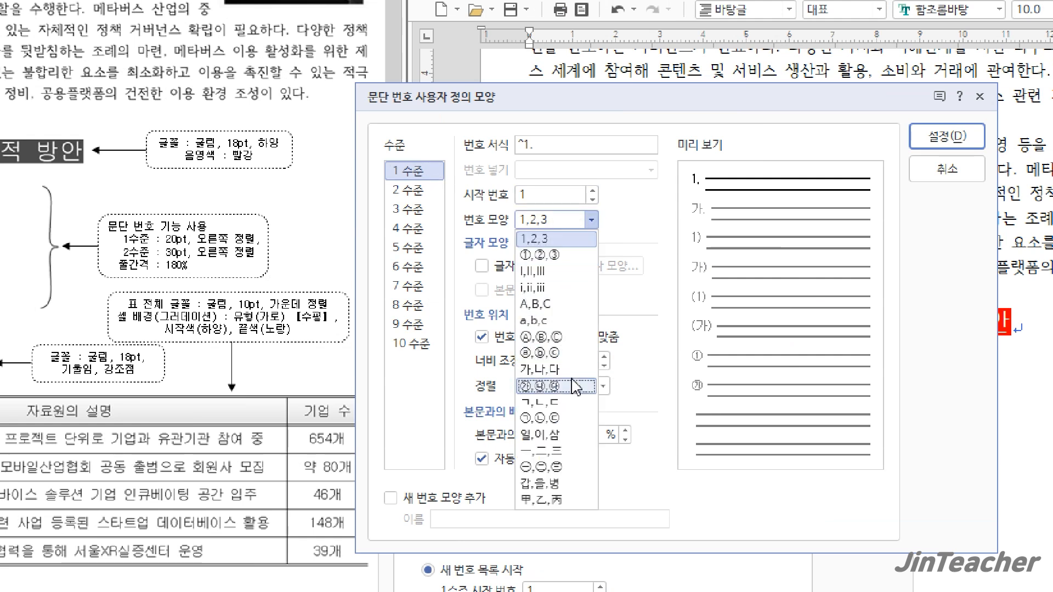
pyautogui.click(572, 370)
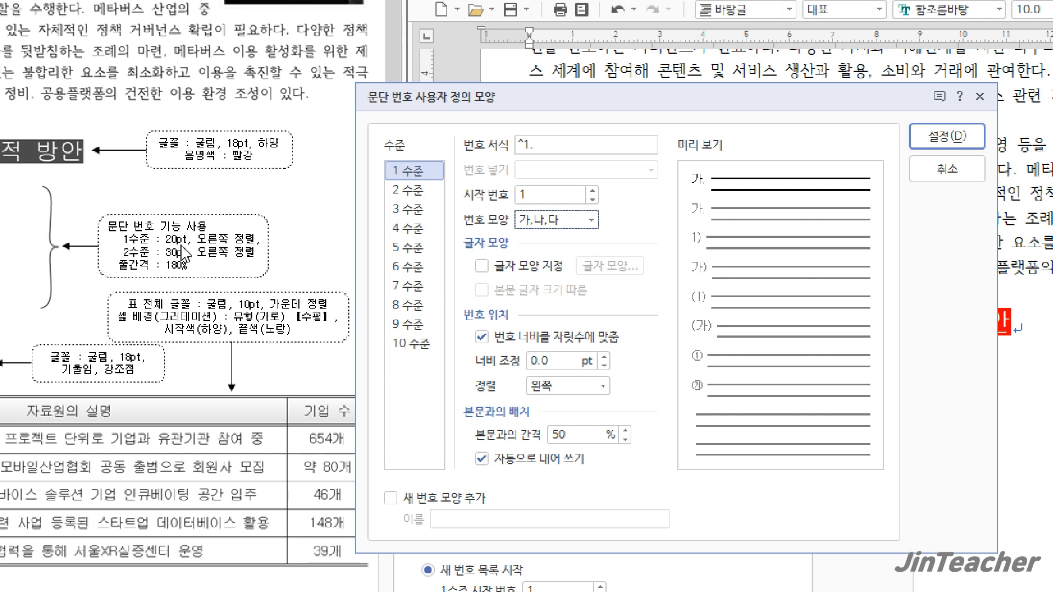
pyautogui.moveTo(554, 361); pyautogui.dragTo(522, 362)
pyautogui.write('20')
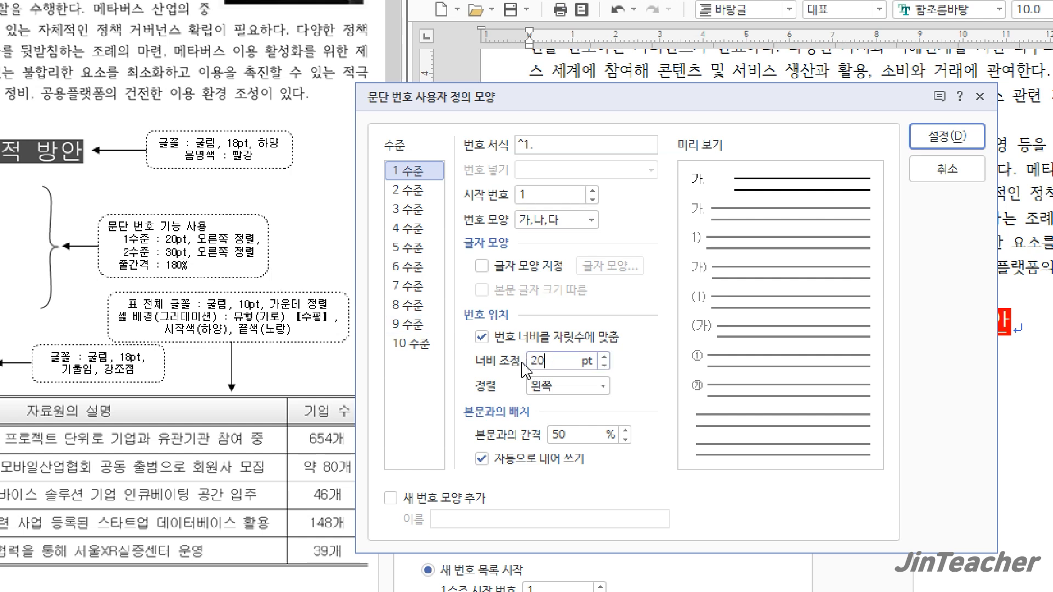
pyautogui.click(565, 386)
pyautogui.click(571, 438)
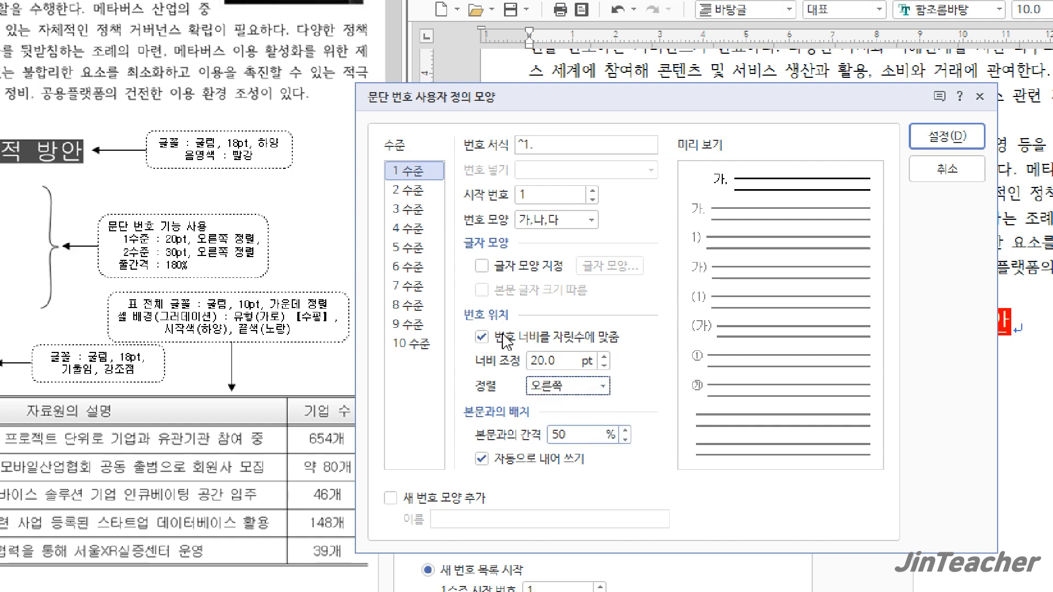
# Step: Set level 2 numbering to ㉠,㉡,㉢ with width 30 pt, right-aligned, and apply it
pyautogui.click(416, 197)
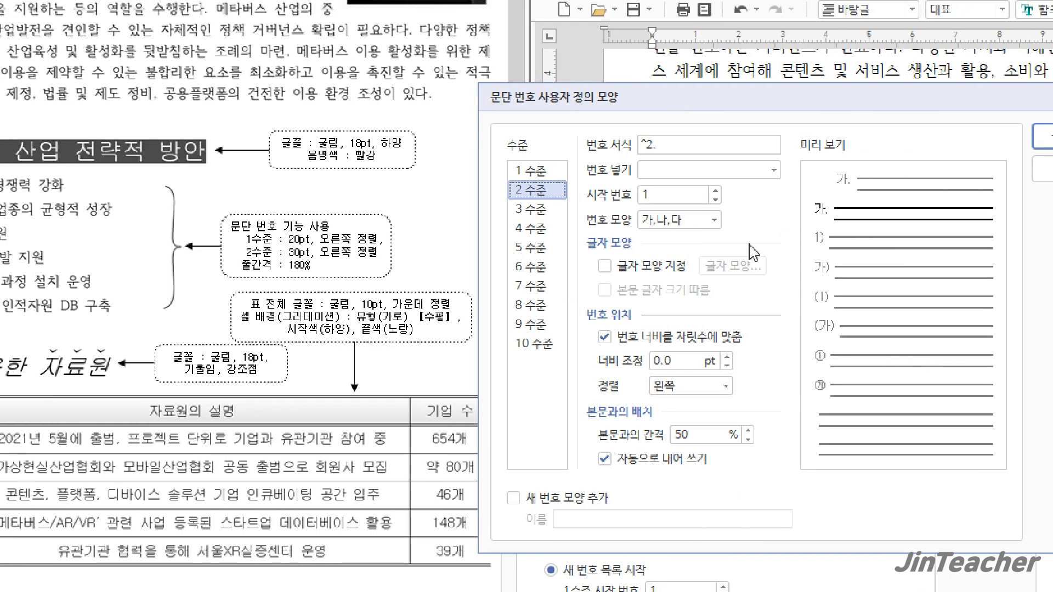
pyautogui.click(977, 221)
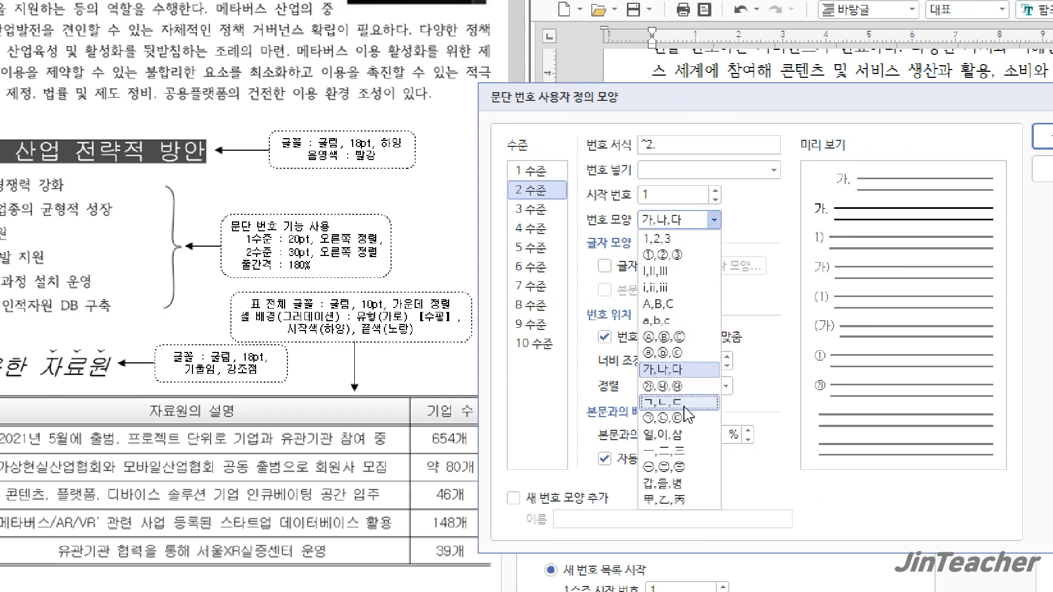
pyautogui.click(702, 419)
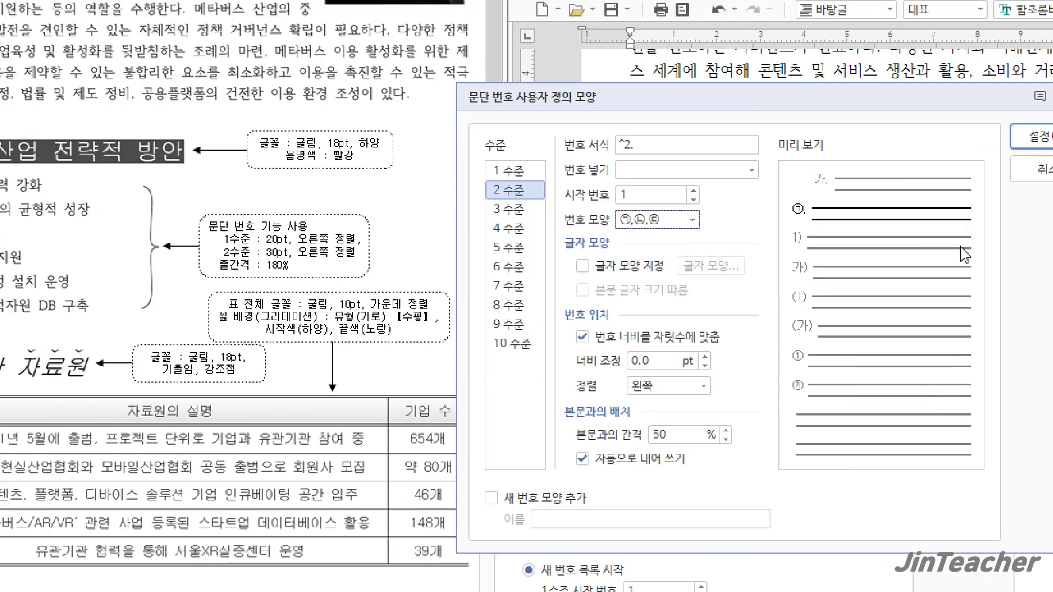
pyautogui.click(937, 141)
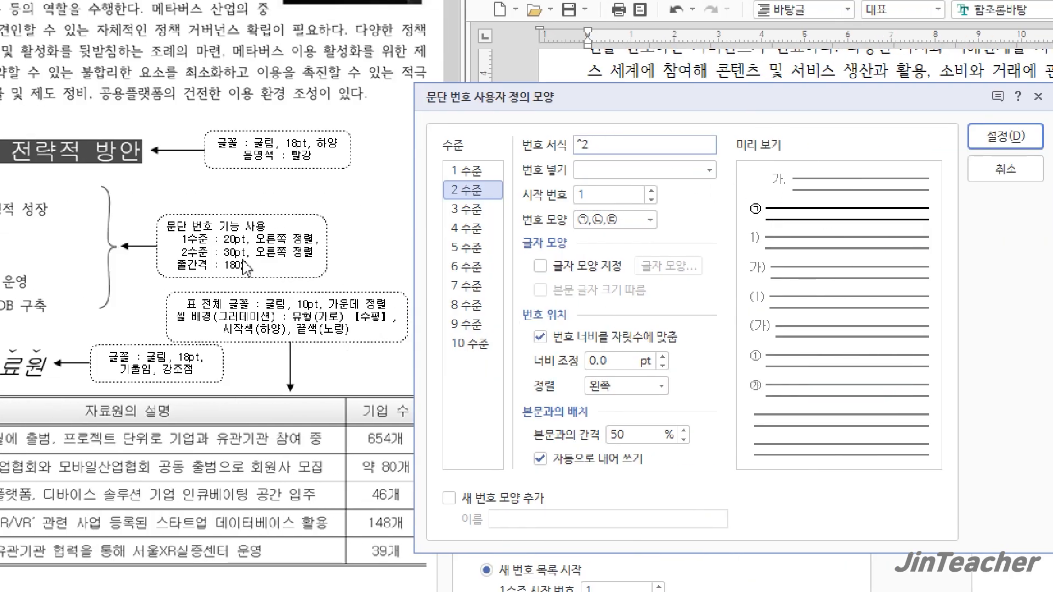
pyautogui.click(603, 361)
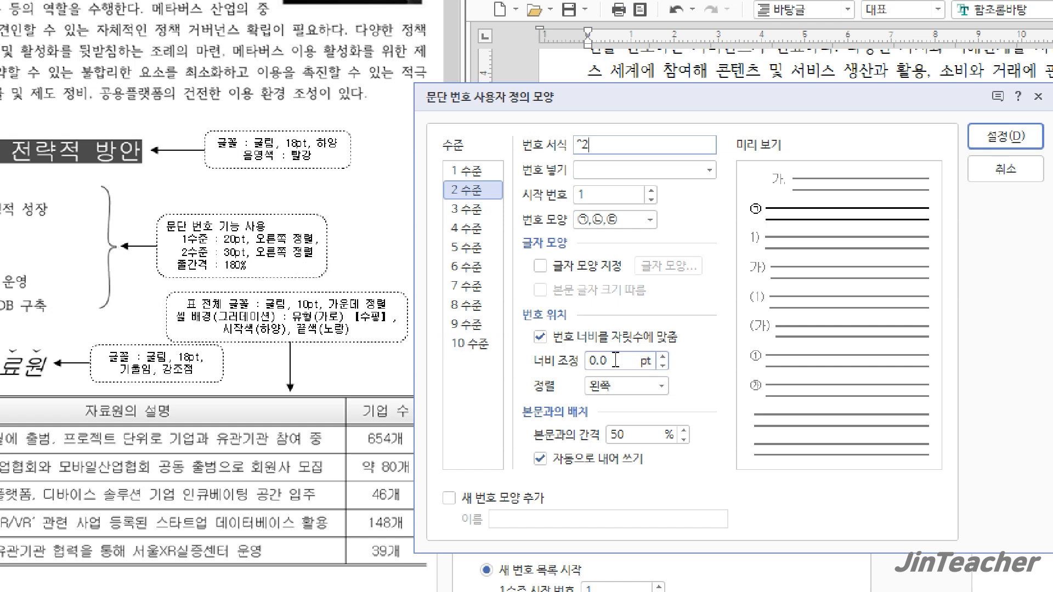
pyautogui.write('30')
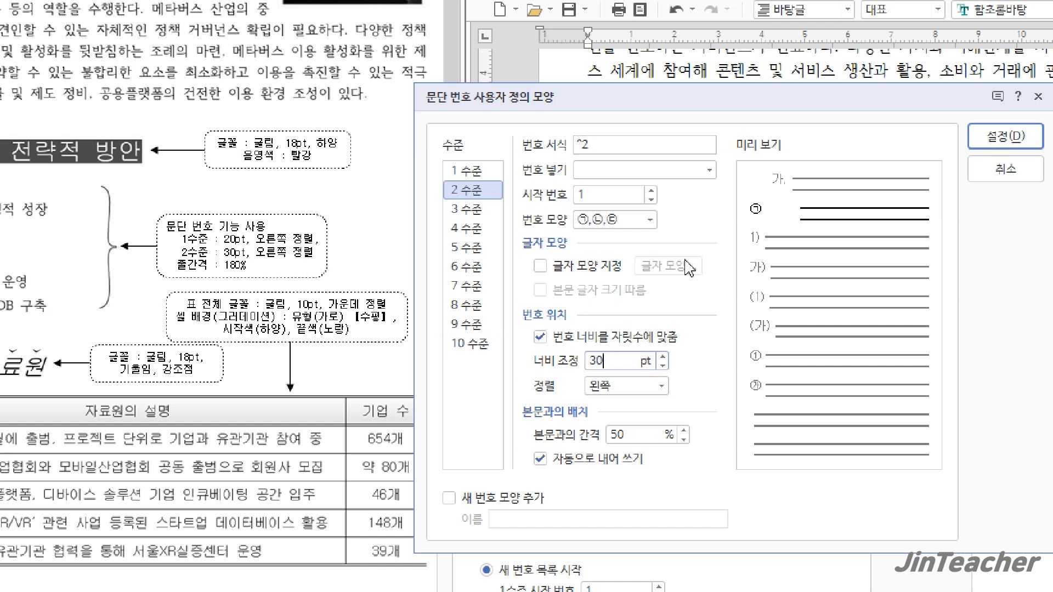
pyautogui.click(625, 386)
pyautogui.click(619, 437)
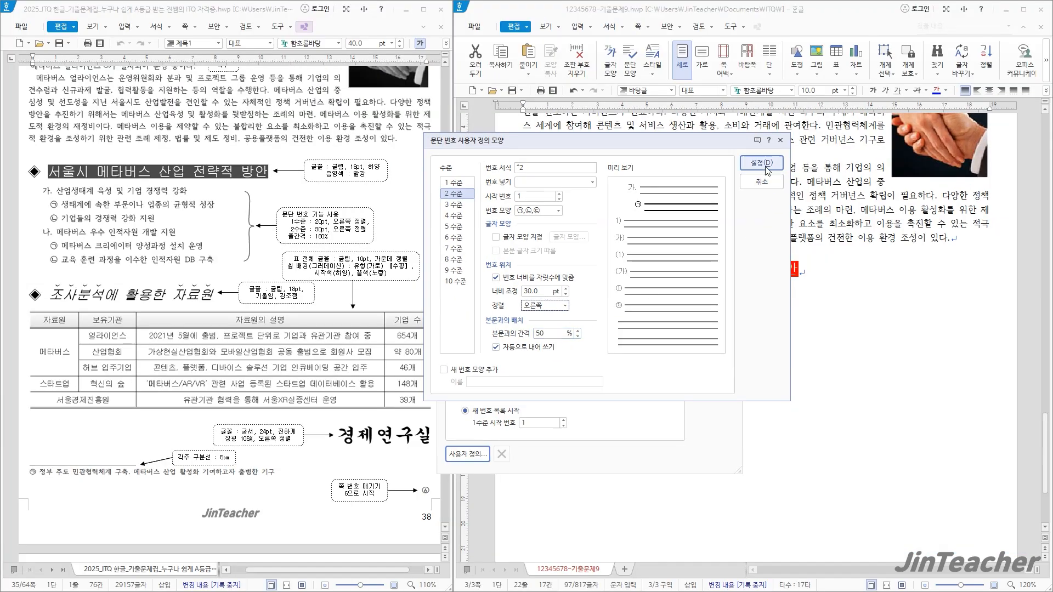
pyautogui.click(1006, 137)
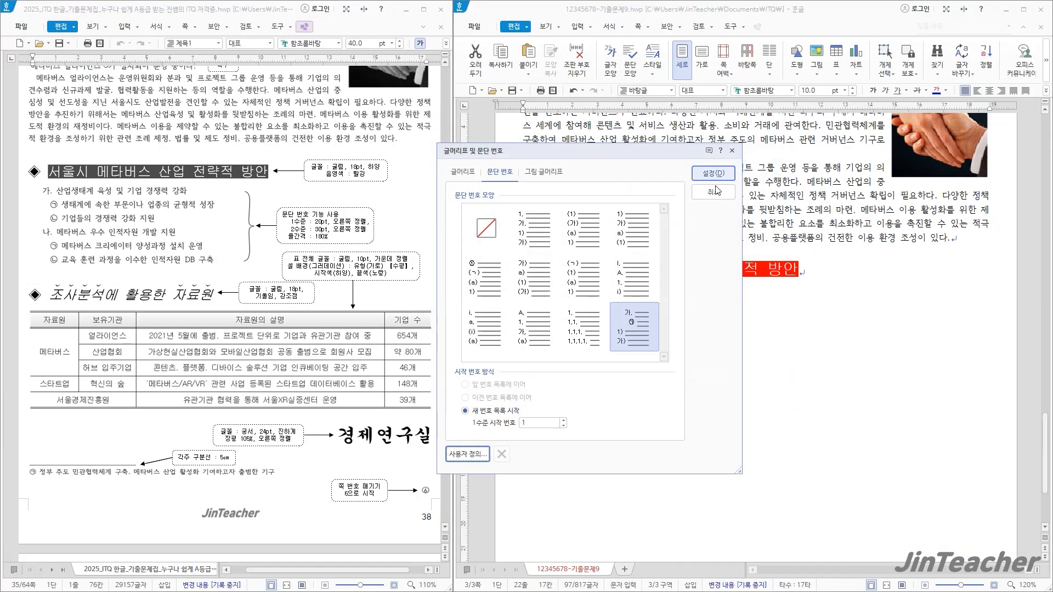
pyautogui.click(726, 175)
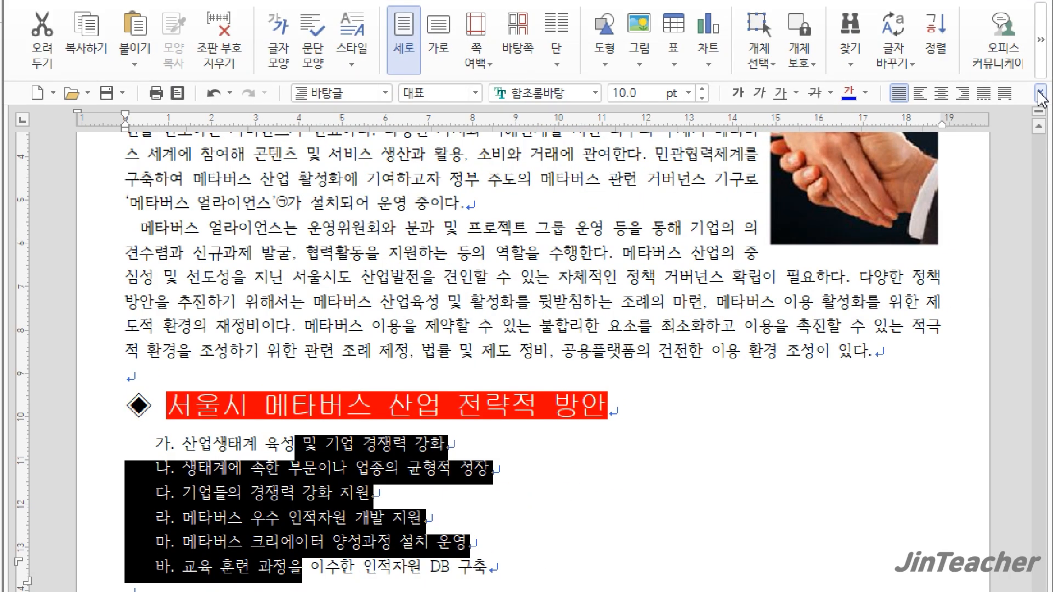
# Step: Raise the list's line spacing to 180%
pyautogui.click(1041, 94)
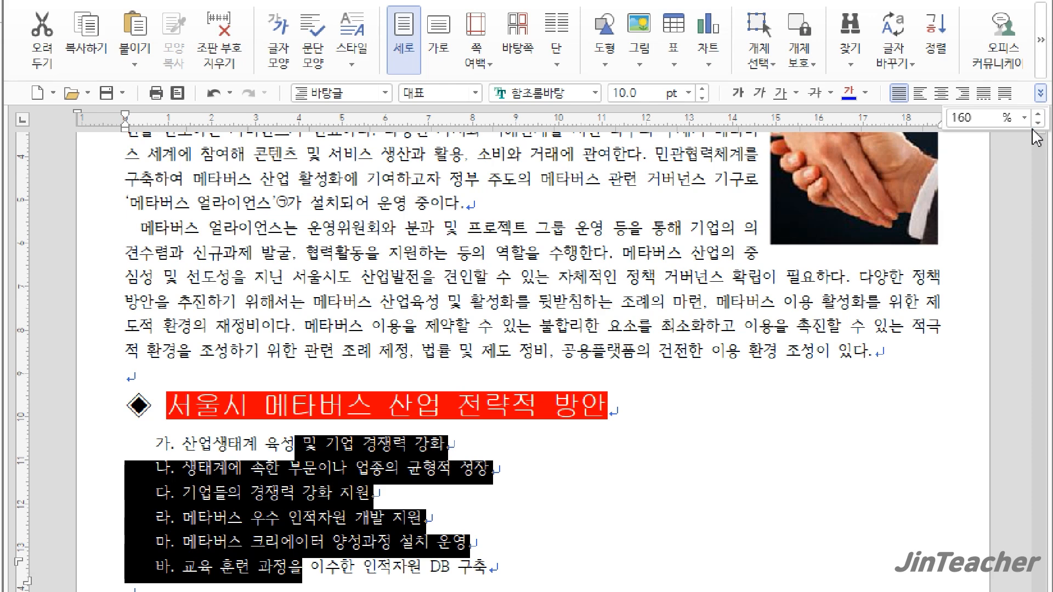
pyautogui.click(1038, 114)
pyautogui.click(1039, 115)
pyautogui.click(1038, 114)
pyautogui.click(1039, 114)
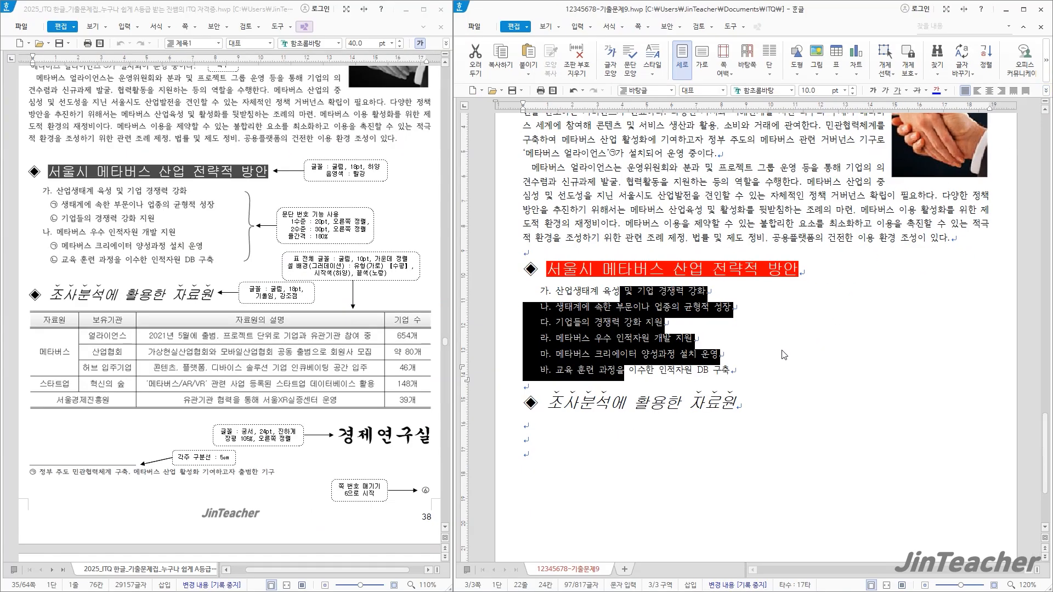
# Step: Demote two line pairs one level so 가. and 나. each get ㉠/㉡ sub-items
pyautogui.moveTo(624, 307); pyautogui.dragTo(627, 322)
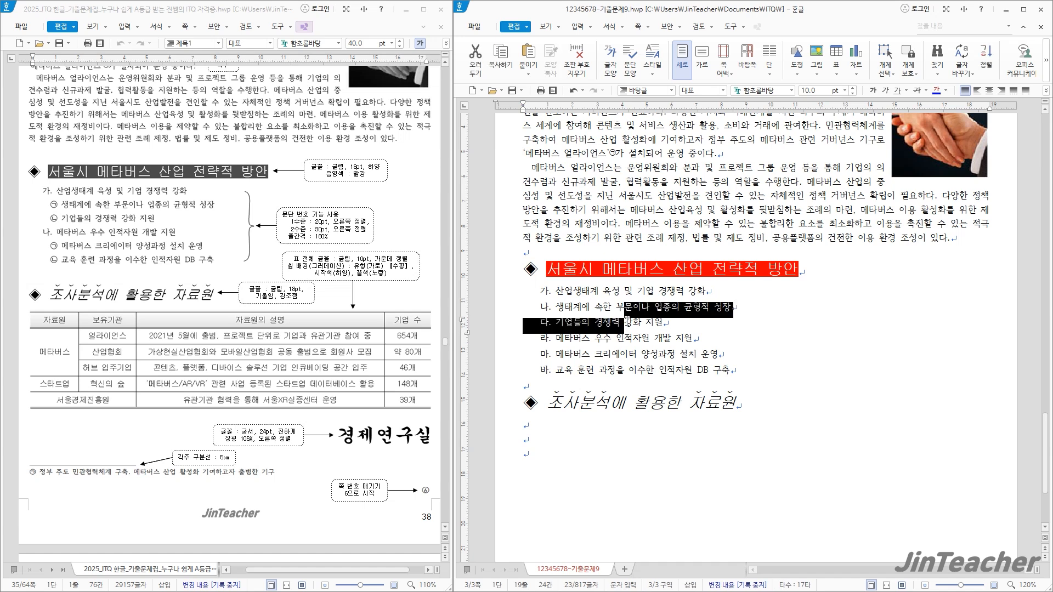
pyautogui.click(610, 27)
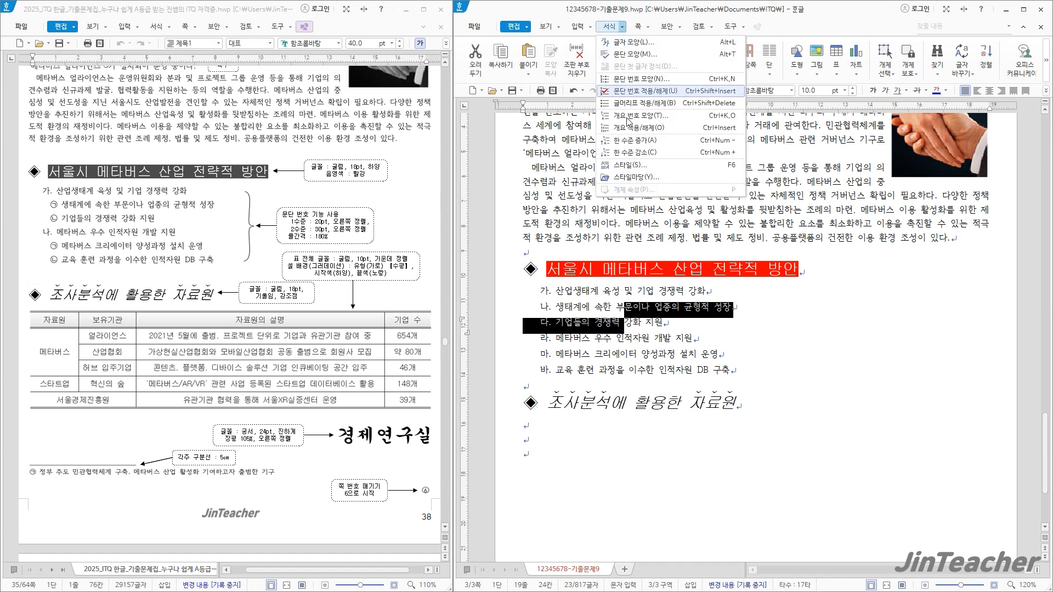
pyautogui.click(645, 157)
pyautogui.moveTo(636, 355); pyautogui.dragTo(638, 375)
pyautogui.click(609, 26)
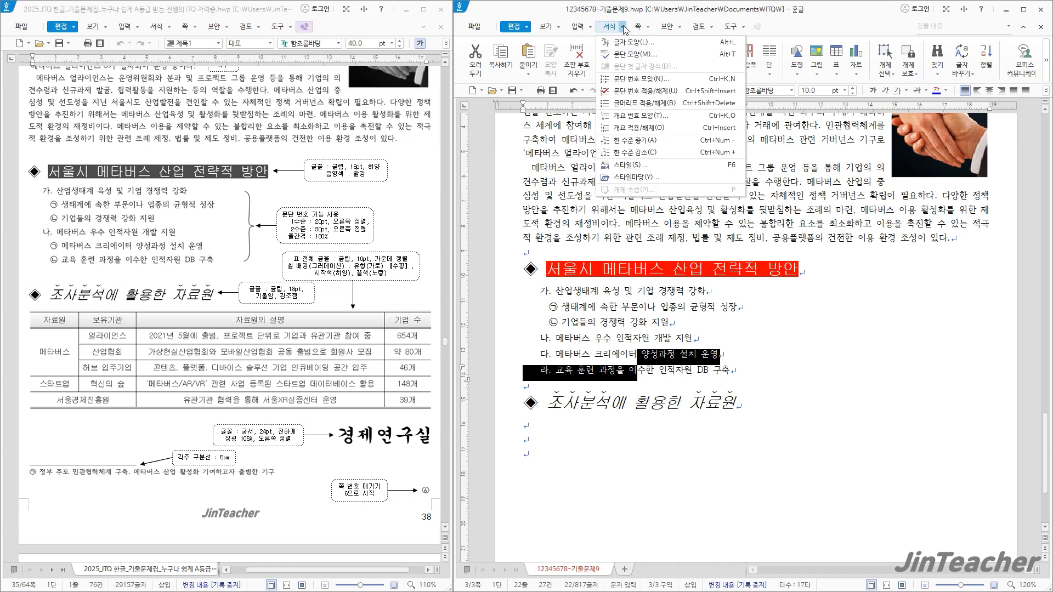
pyautogui.click(649, 154)
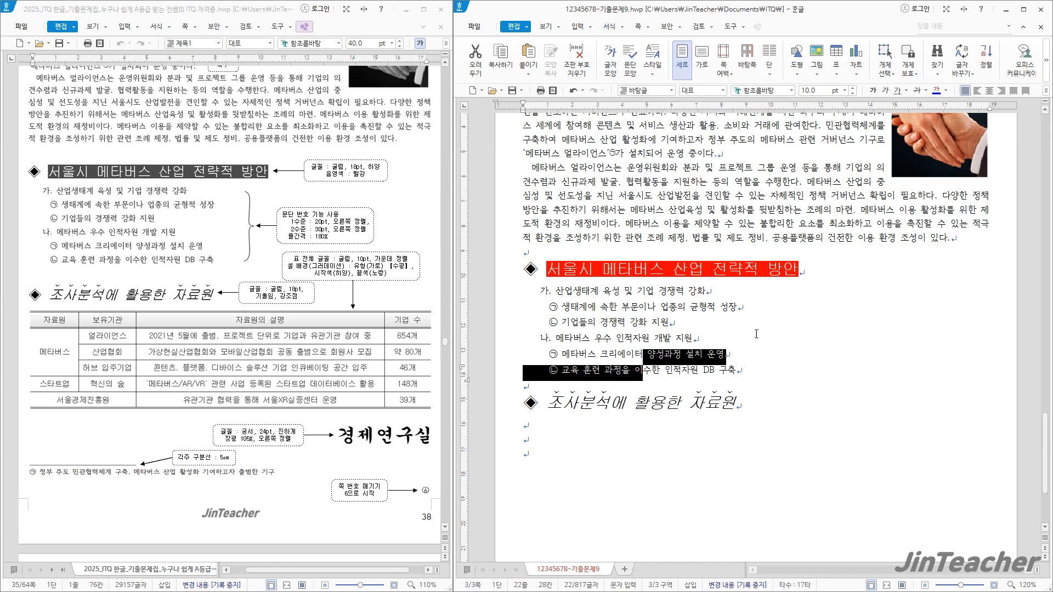
pyautogui.click(777, 393)
pyautogui.scroll(-1, 778, 391)
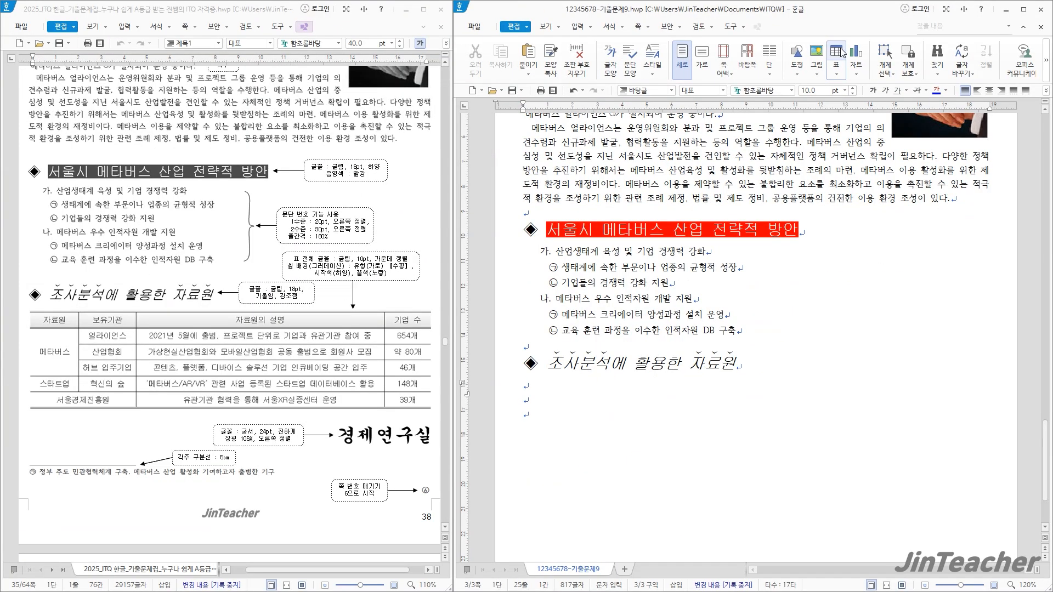
# Step: Insert a 6-row, 4-column table under the second heading
pyautogui.click(843, 82)
pyautogui.moveTo(731, 217); pyautogui.dragTo(562, 289)
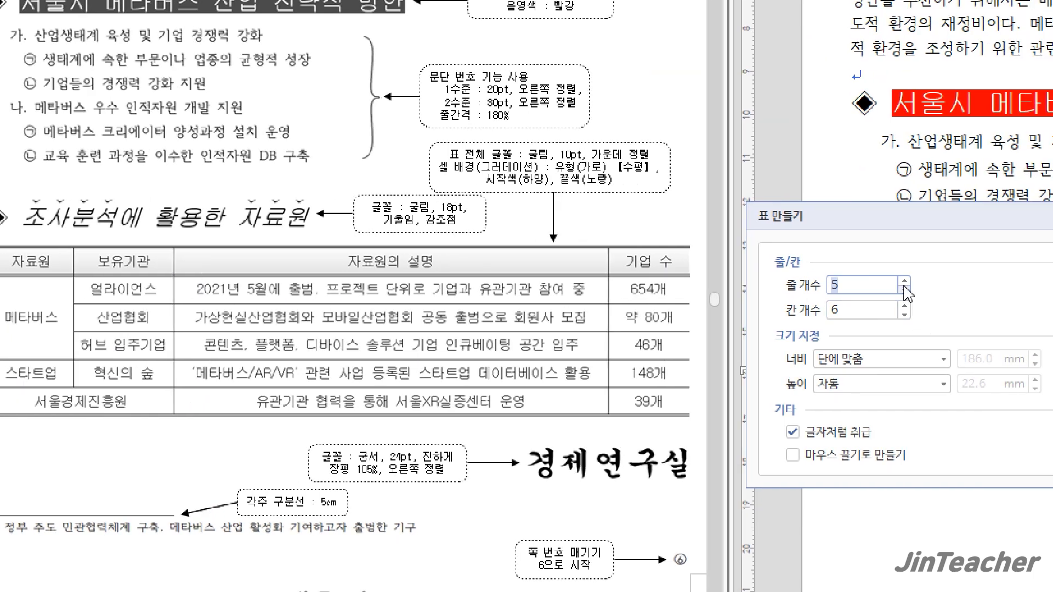
pyautogui.click(968, 280)
pyautogui.click(904, 316)
pyautogui.click(904, 316)
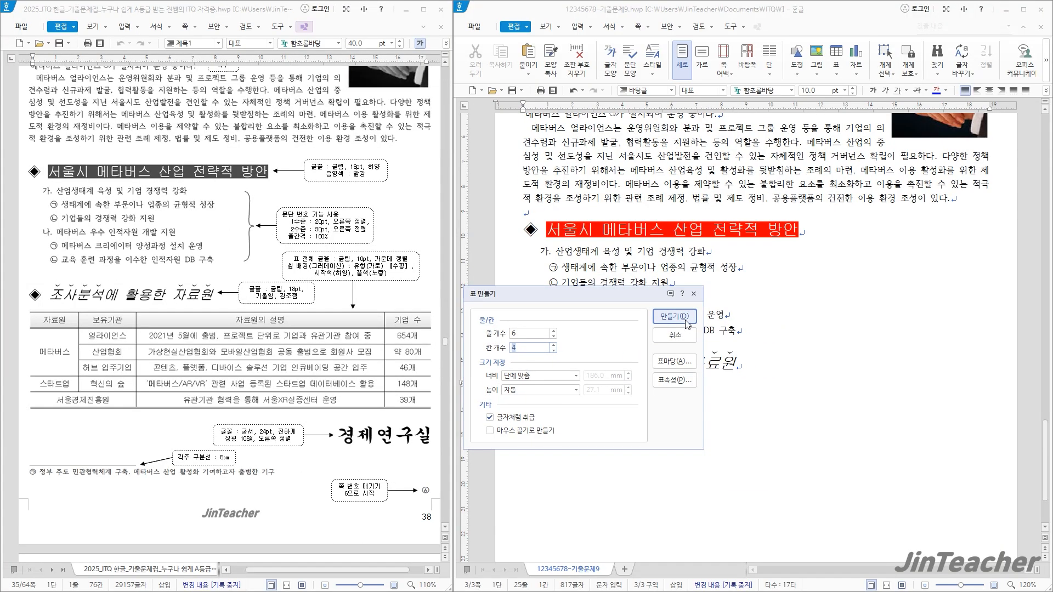
pyautogui.click(686, 323)
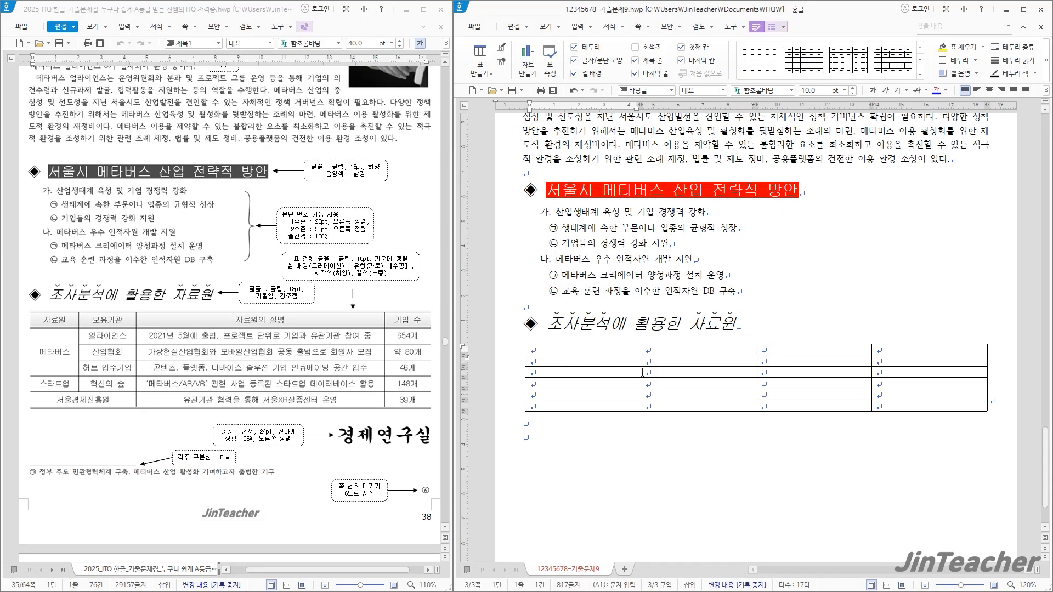
# Step: Narrow the first, second and last columns so the third column widens
pyautogui.moveTo(641, 373); pyautogui.dragTo(583, 374)
pyautogui.moveTo(757, 373); pyautogui.dragTo(649, 375)
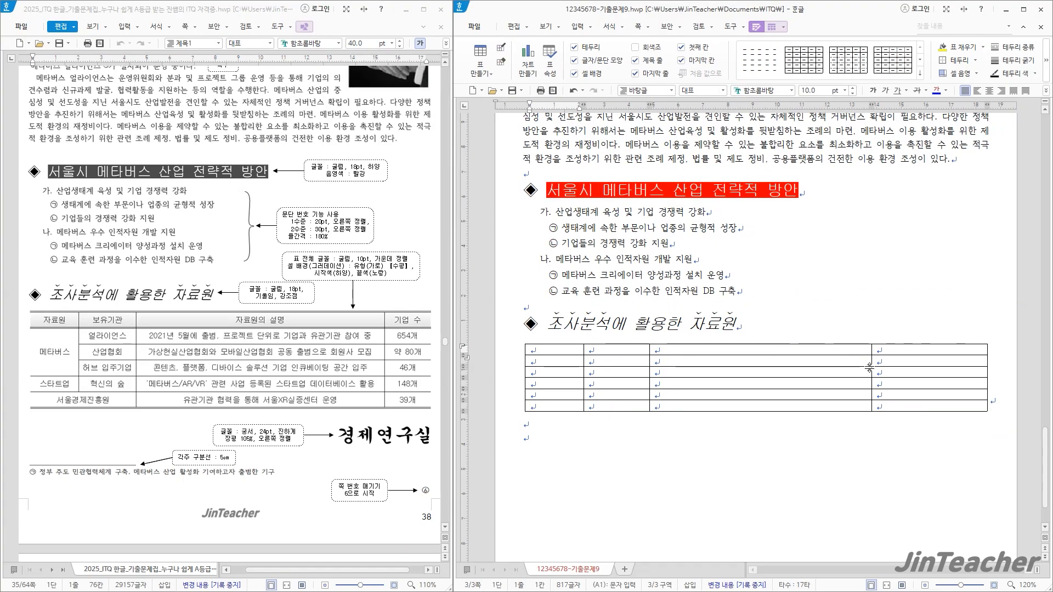
pyautogui.moveTo(869, 368); pyautogui.dragTo(937, 376)
pyautogui.click(585, 430)
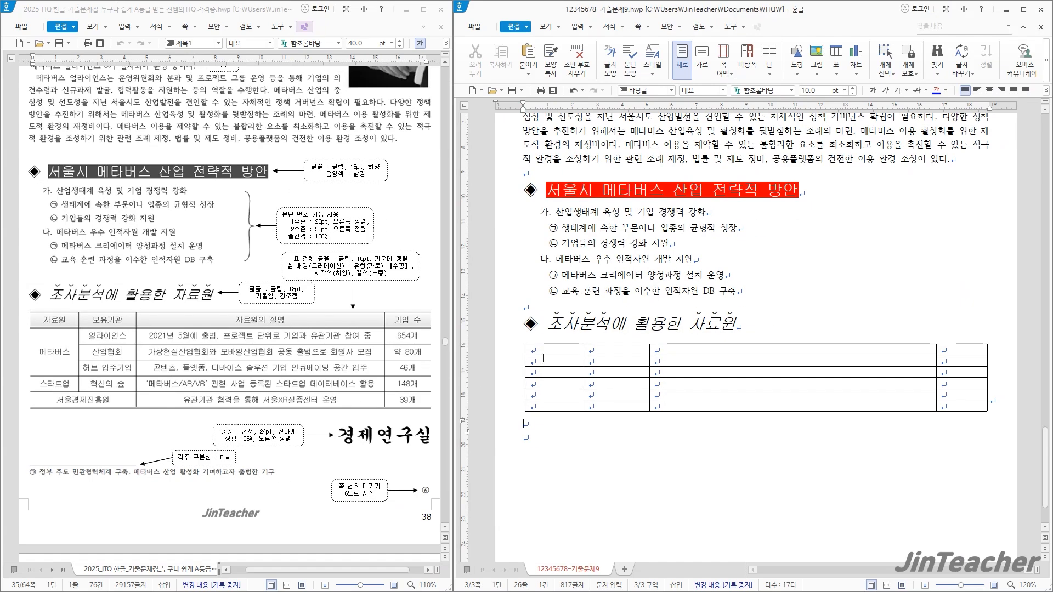
# Step: Merge first-column cells of rows 2–4 and the last row's two cells, then type 자료원 in the first cell
pyautogui.moveTo(543, 359); pyautogui.dragTo(550, 386)
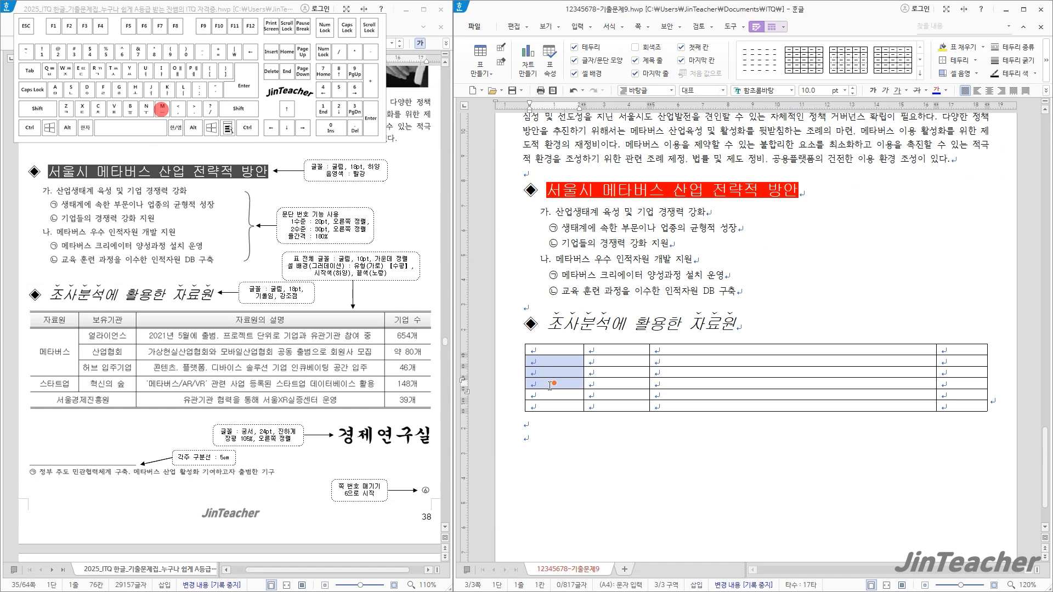
pyautogui.press('m')
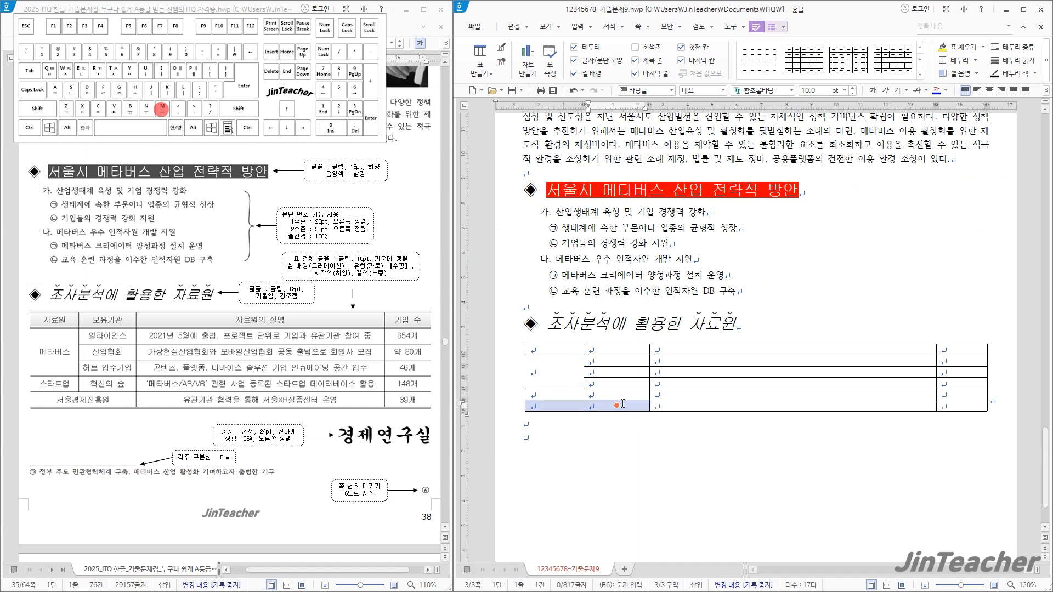
pyautogui.press('m')
pyautogui.click(561, 349)
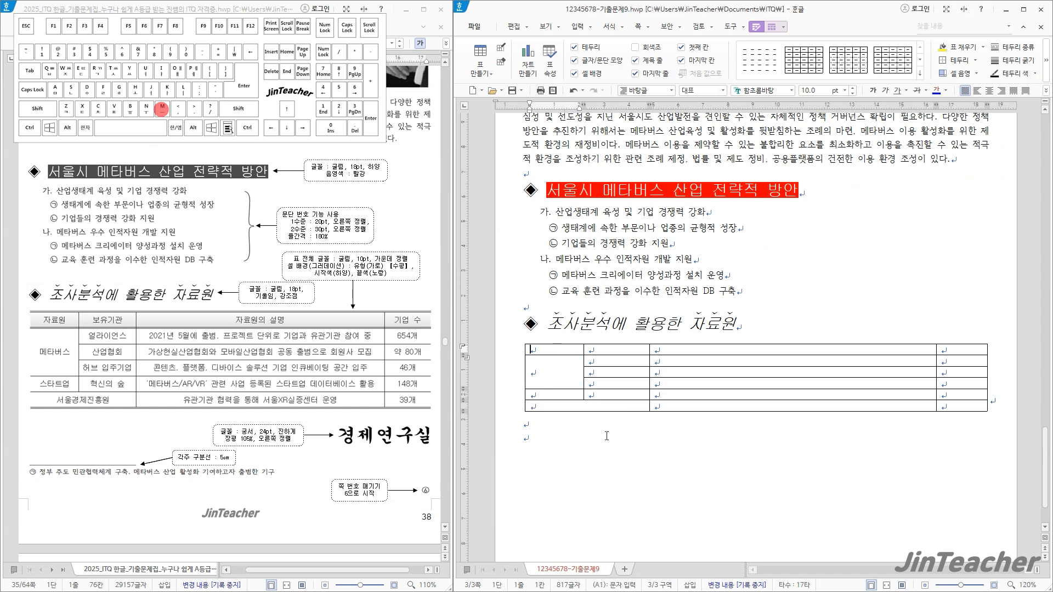
pyautogui.write('자료원')
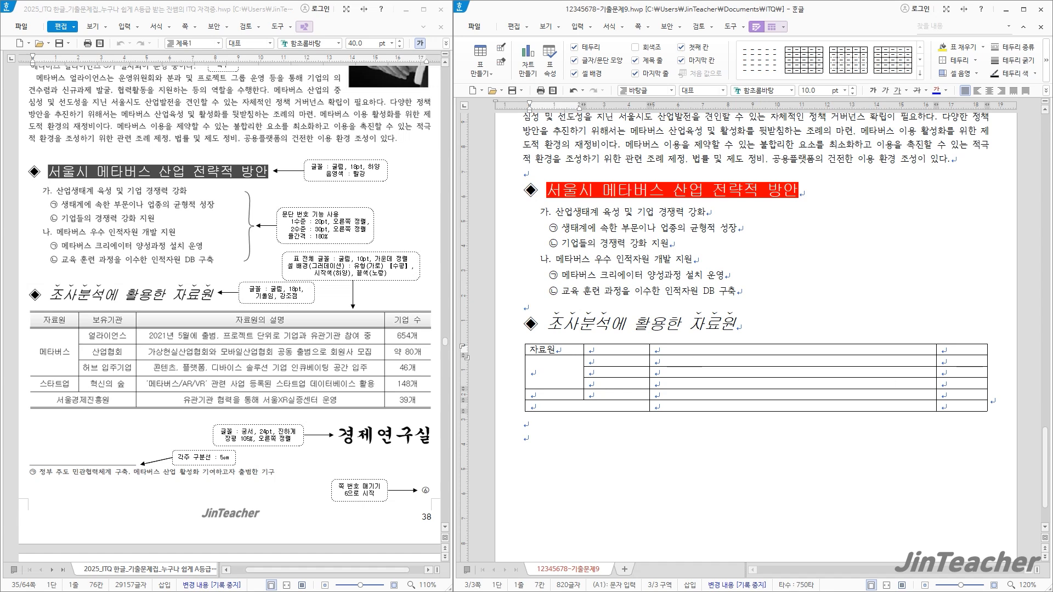
# Step: Paste the resource data into the table and set every cell to 굴림, centre-aligned
pyautogui.write("보유기관\t자료원의 설명\t기업 수 메타버스\t얼라이언스\t2021년 5월에 출범, 프로젝트 단위로 기업과 유관기관 참여 중\t654개 산업협회\t가상현실산업협회와 모바일산업협회 공동 출범으로 회원사 모집\t약 80개 허브 입주기업\t콘텐츠, 플랫폼, 디바이스 솔루션 기업 인큐베이팅 공간 입주\t46개 스타트업\t혁신의 숲\t'메타버스/AR/VR' 관련 사업 등록된 스타트업 데이터베이스 활용\t148개 서울경제진흥원\t유관기관 협력을 통해 서울XR실증센터 운영\t39개")
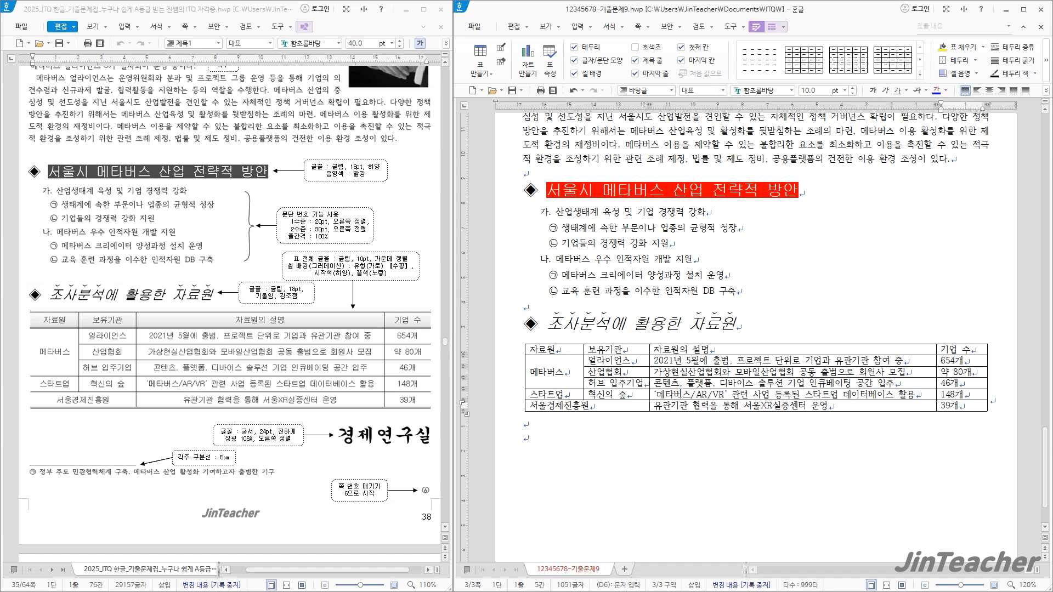
pyautogui.moveTo(582, 349); pyautogui.dragTo(957, 408)
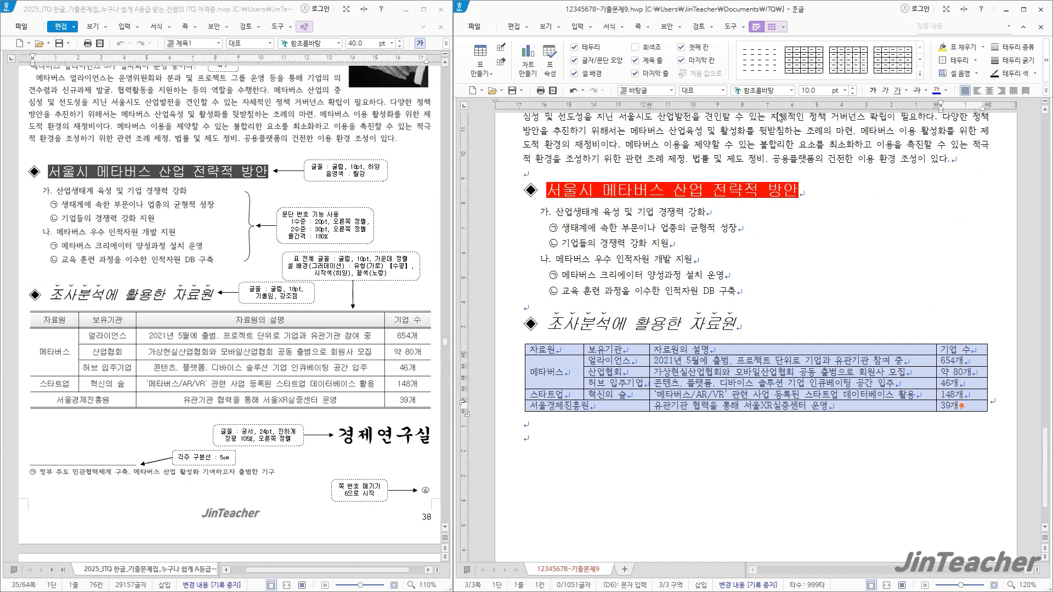
pyautogui.click(778, 91)
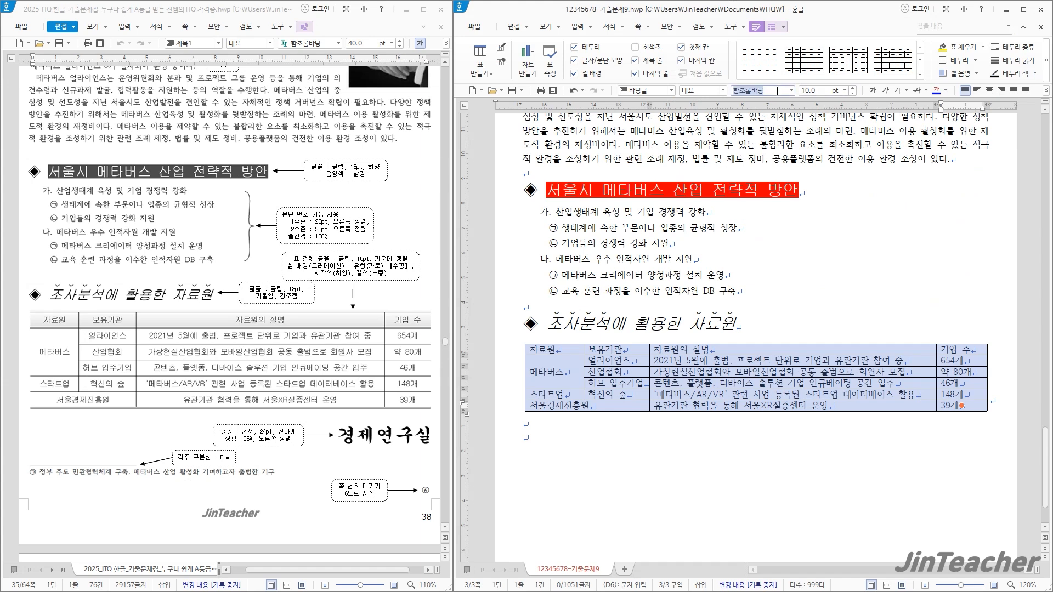
pyautogui.write('굴림')
pyautogui.press('Return')
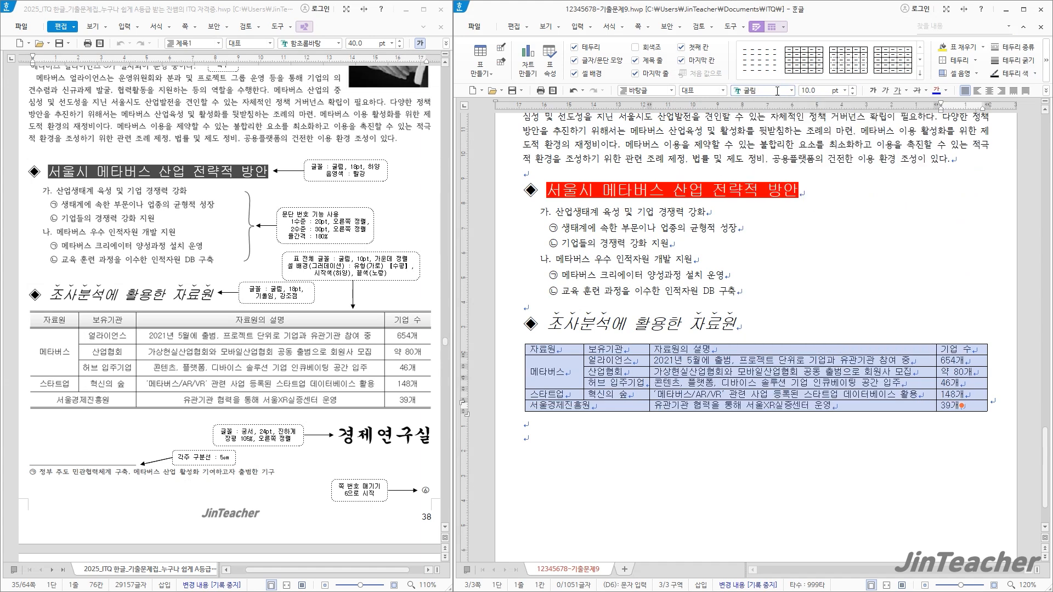
pyautogui.click(990, 91)
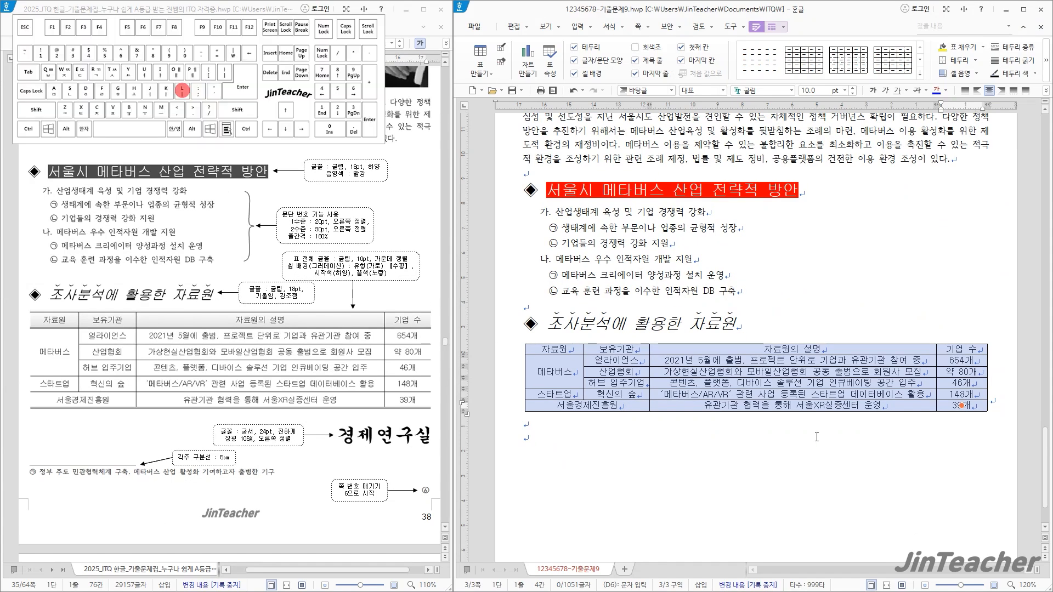
# Step: Remove the table's left and right outer borders by setting their line type to none
pyautogui.press('l')
pyautogui.click(690, 186)
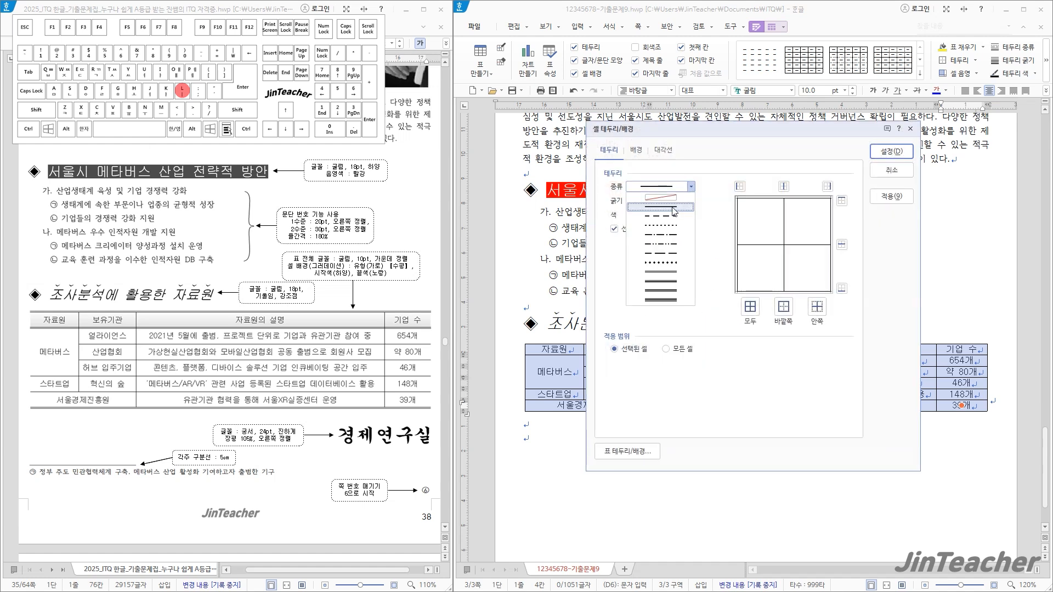
pyautogui.click(672, 207)
pyautogui.click(679, 189)
pyautogui.click(670, 205)
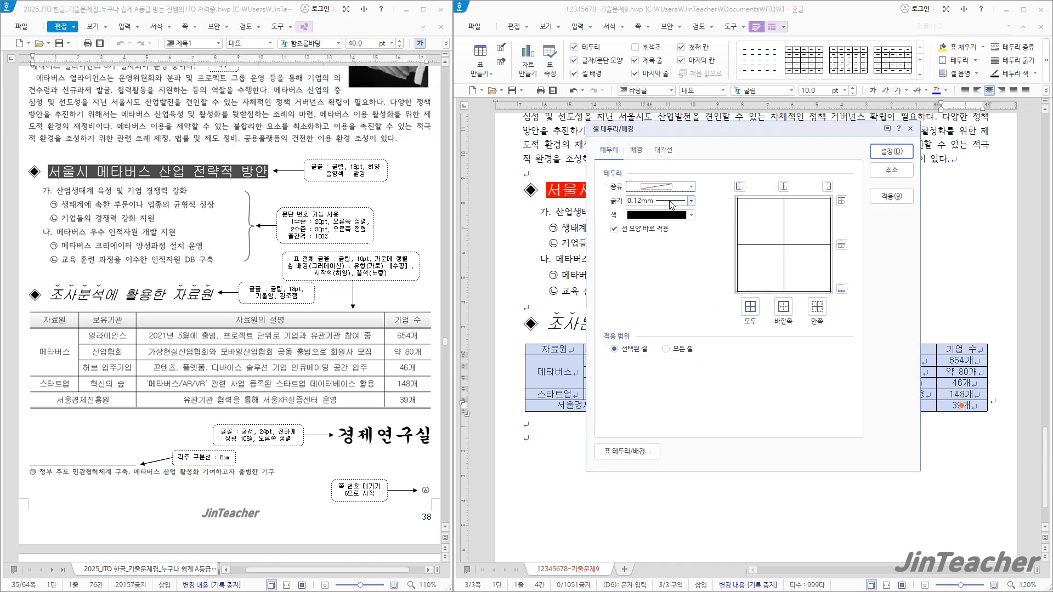
pyautogui.click(740, 187)
pyautogui.click(828, 186)
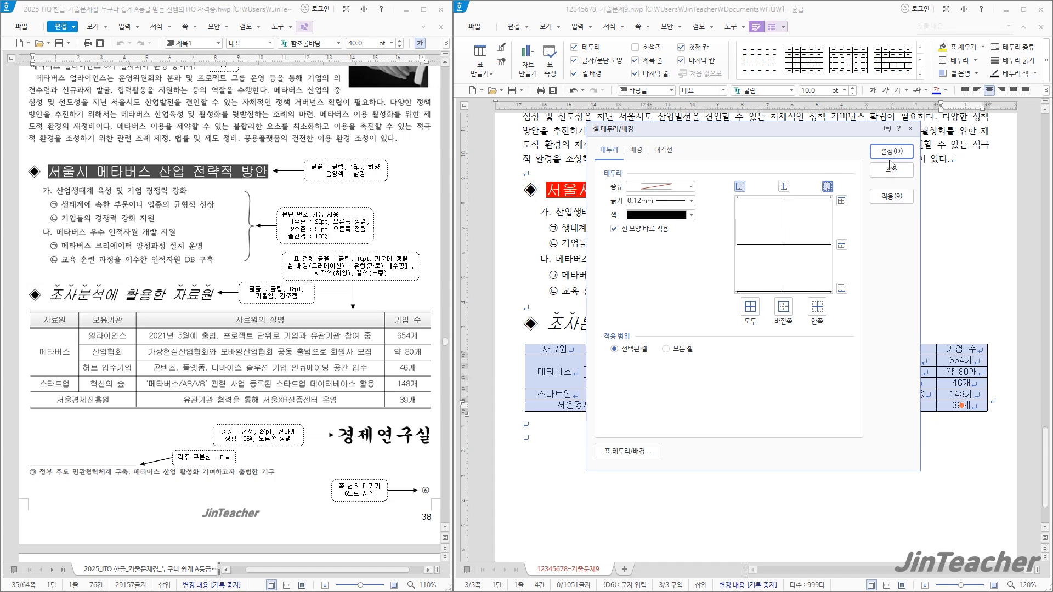
pyautogui.click(891, 154)
# Step: Give the header row double-line top and bottom borders in the cell border settings
pyautogui.moveTo(571, 349); pyautogui.dragTo(962, 350)
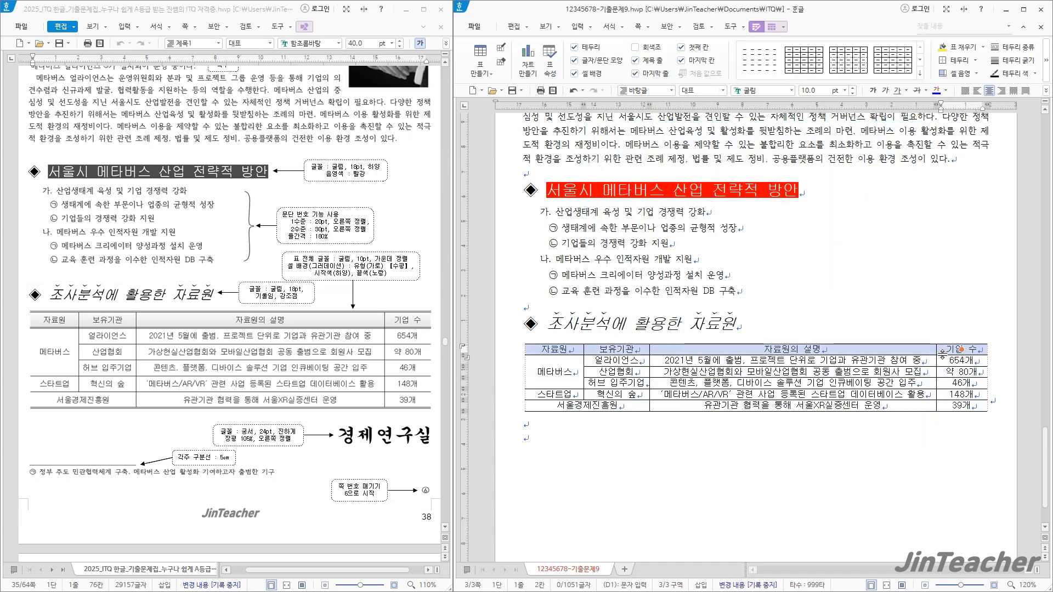
pyautogui.press('l')
pyautogui.moveTo(648, 133); pyautogui.dragTo(517, 247)
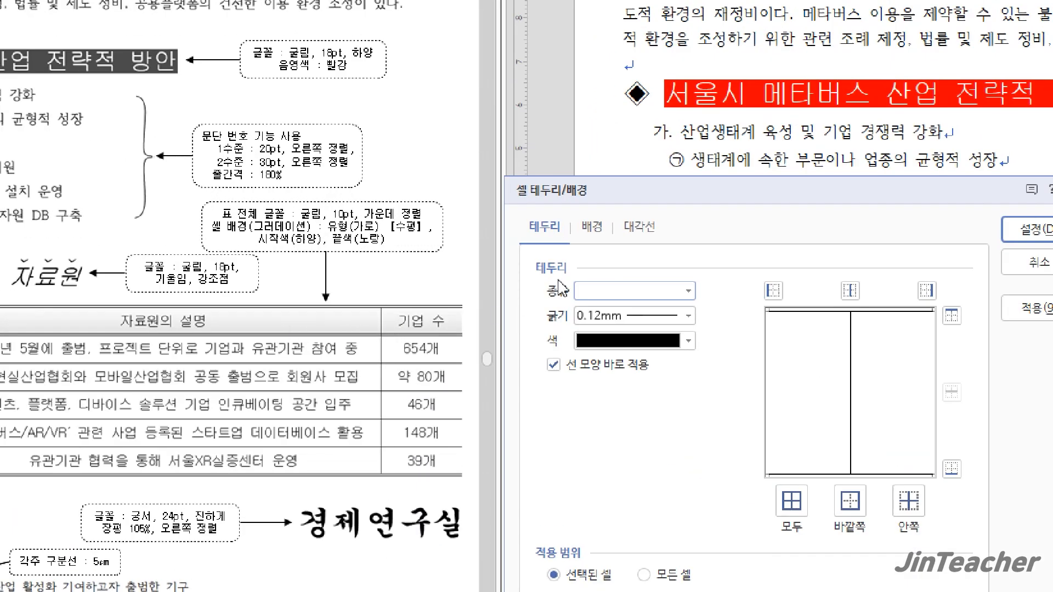
pyautogui.click(687, 291)
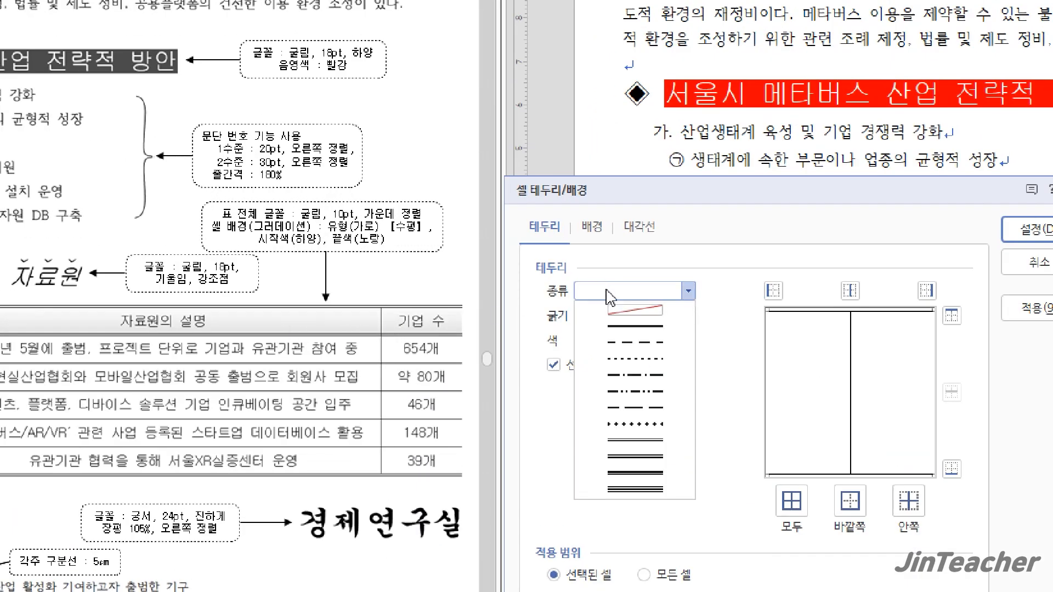
pyautogui.click(680, 442)
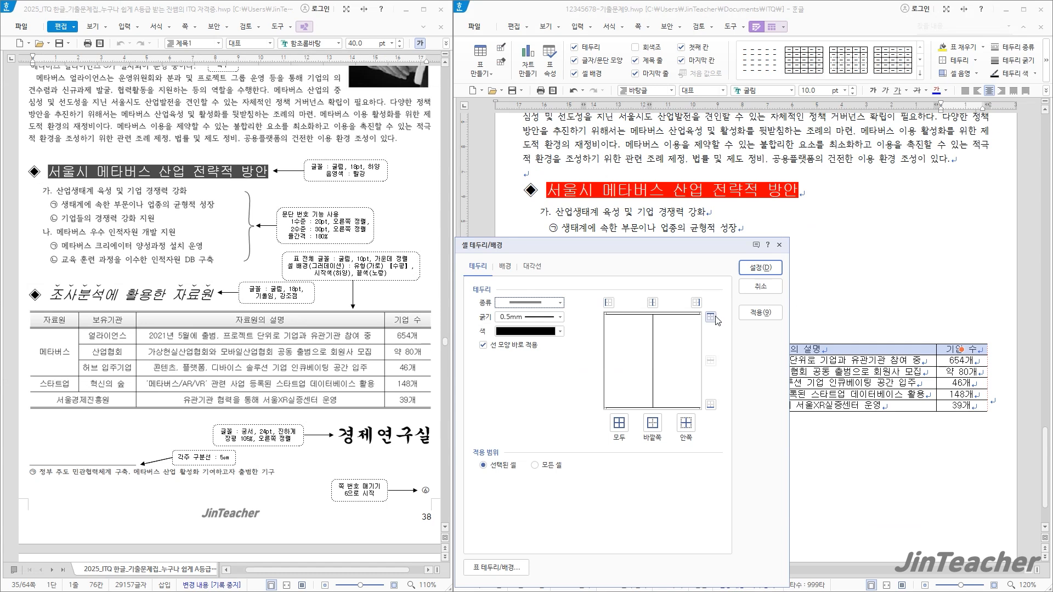
pyautogui.click(711, 318)
pyautogui.click(711, 405)
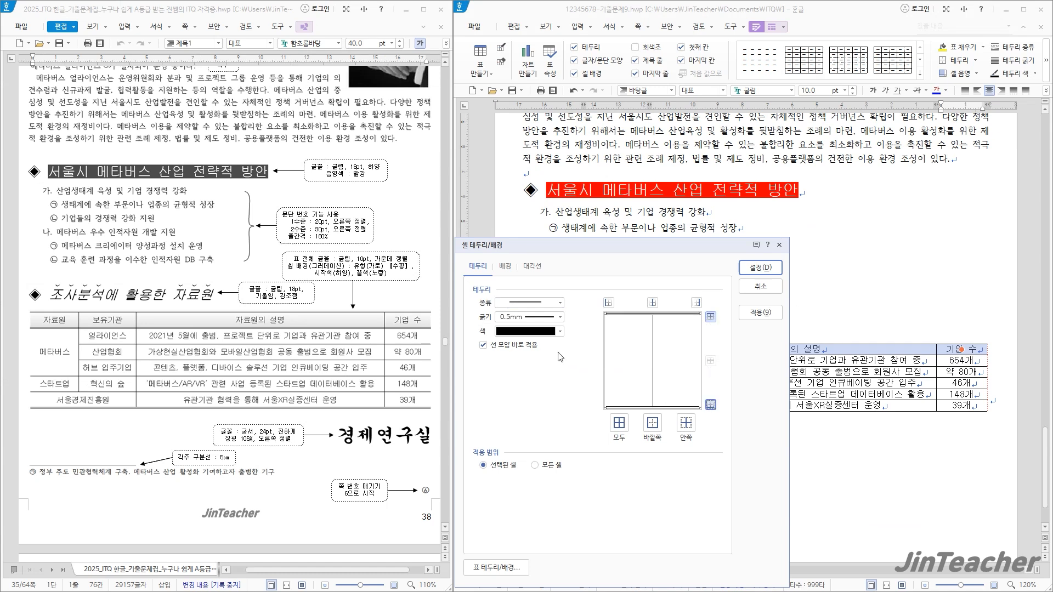
# Step: Fill the header row with a horizontal white-to-yellow gradient, apply it, then select the last row
pyautogui.click(506, 267)
pyautogui.click(505, 354)
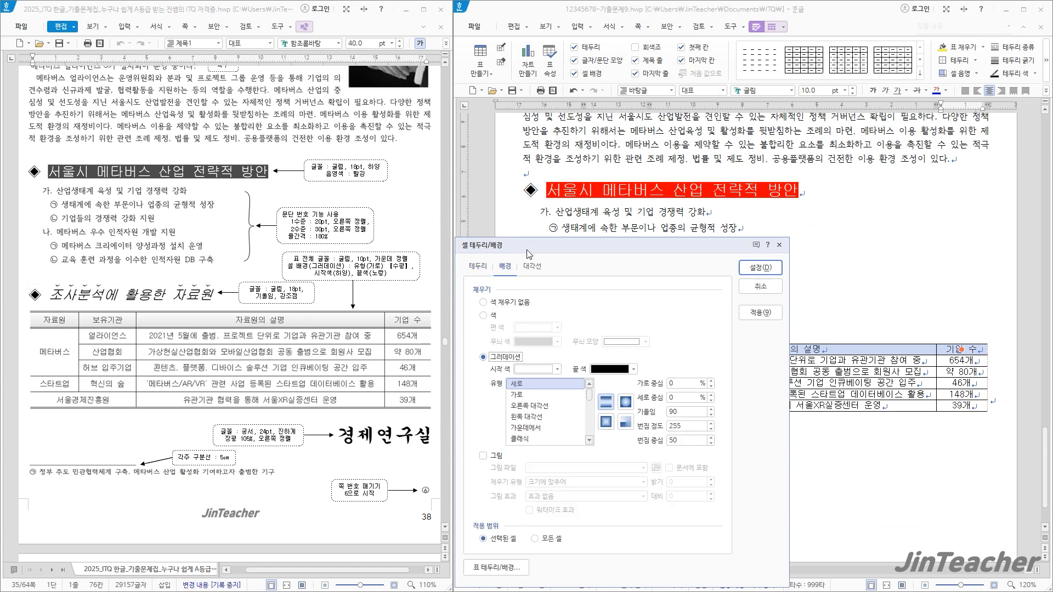
pyautogui.moveTo(548, 246); pyautogui.dragTo(541, 174)
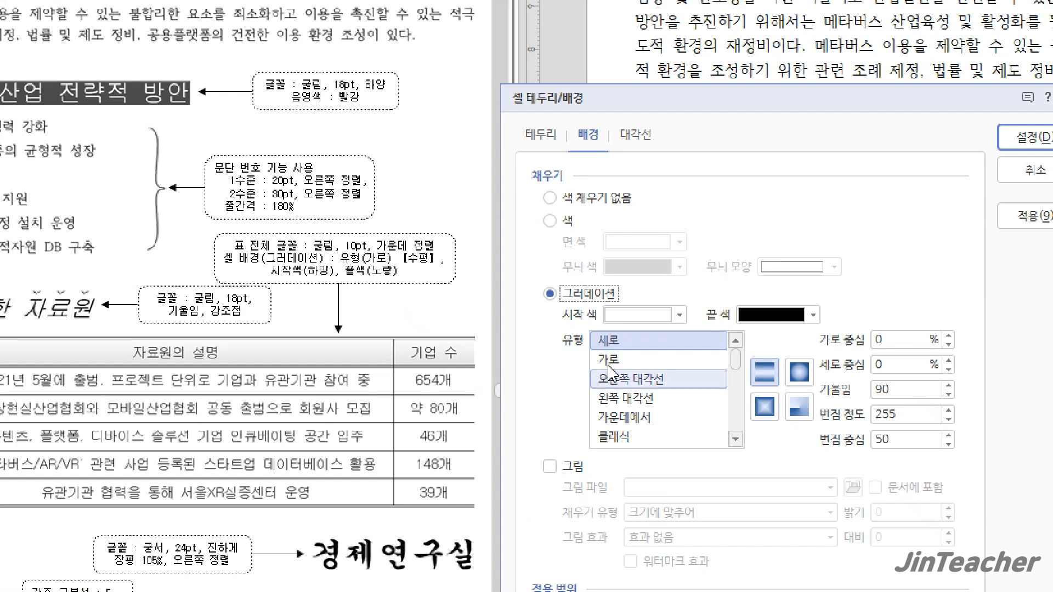
pyautogui.click(531, 337)
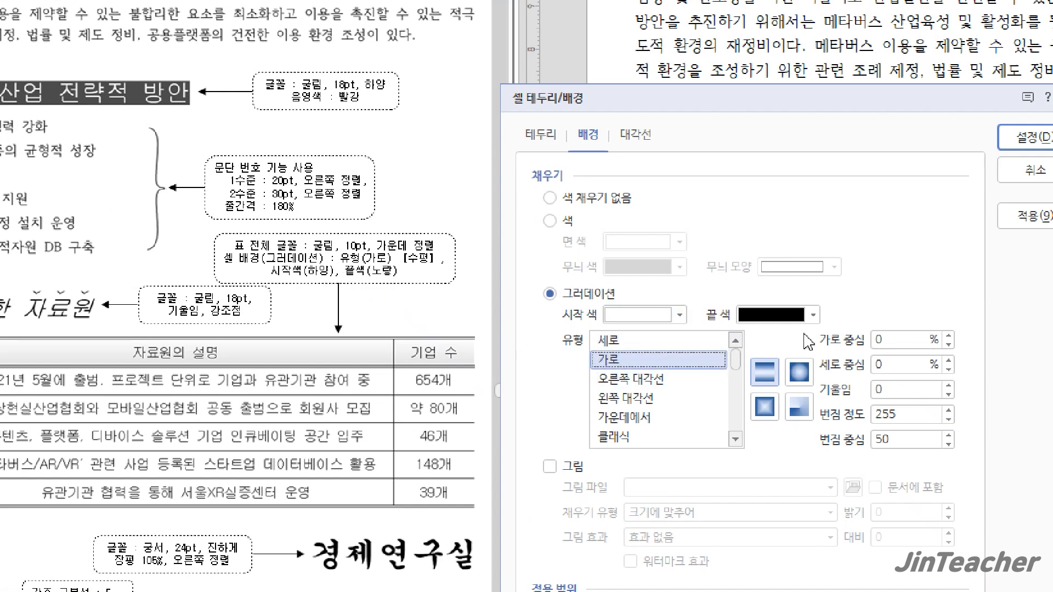
pyautogui.click(812, 315)
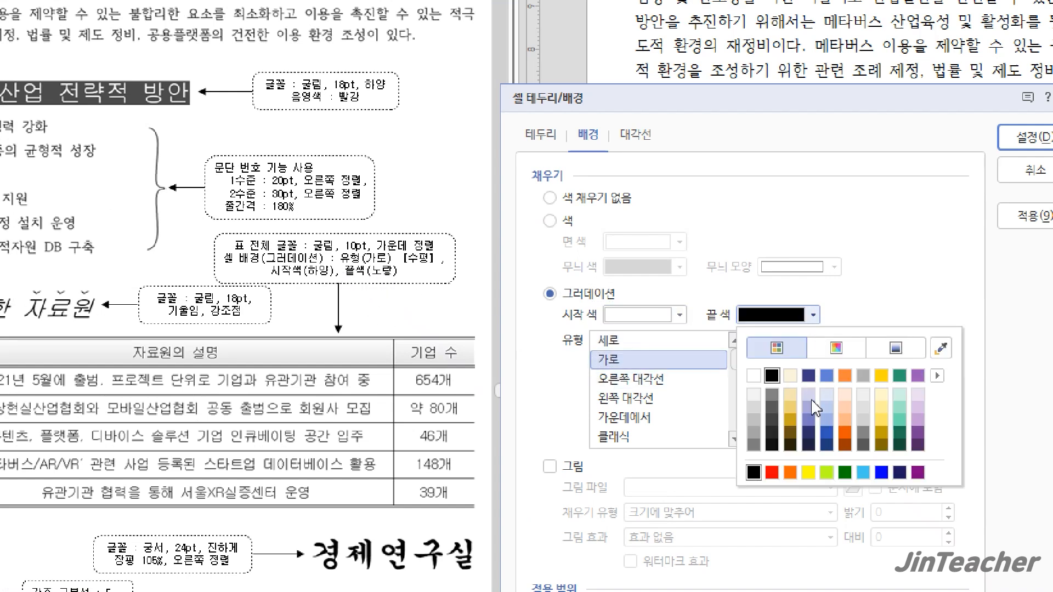
pyautogui.click(809, 472)
pyautogui.click(740, 197)
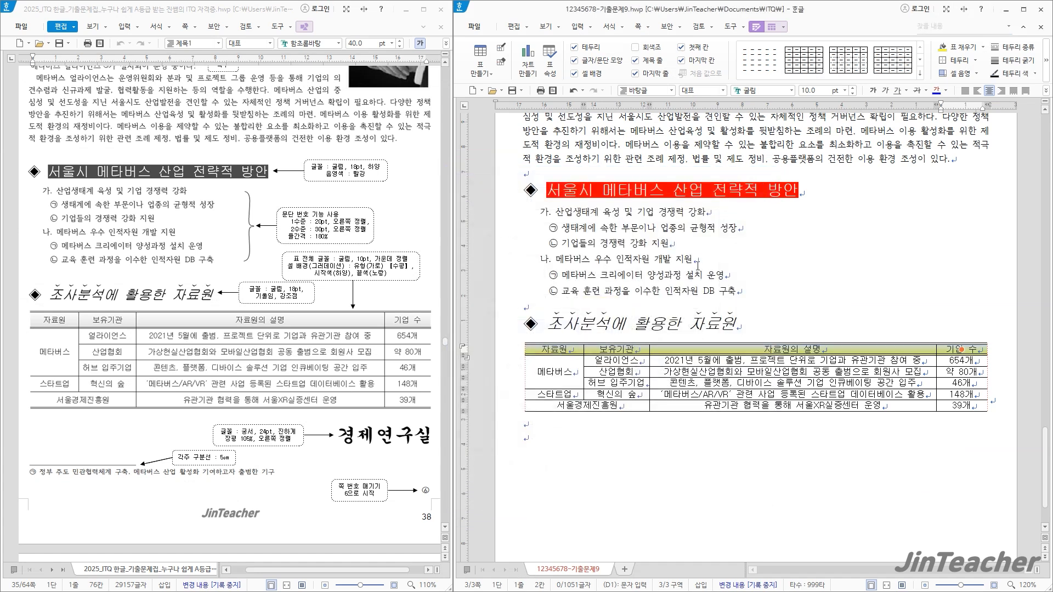
pyautogui.click(715, 311)
pyautogui.moveTo(627, 405); pyautogui.dragTo(961, 406)
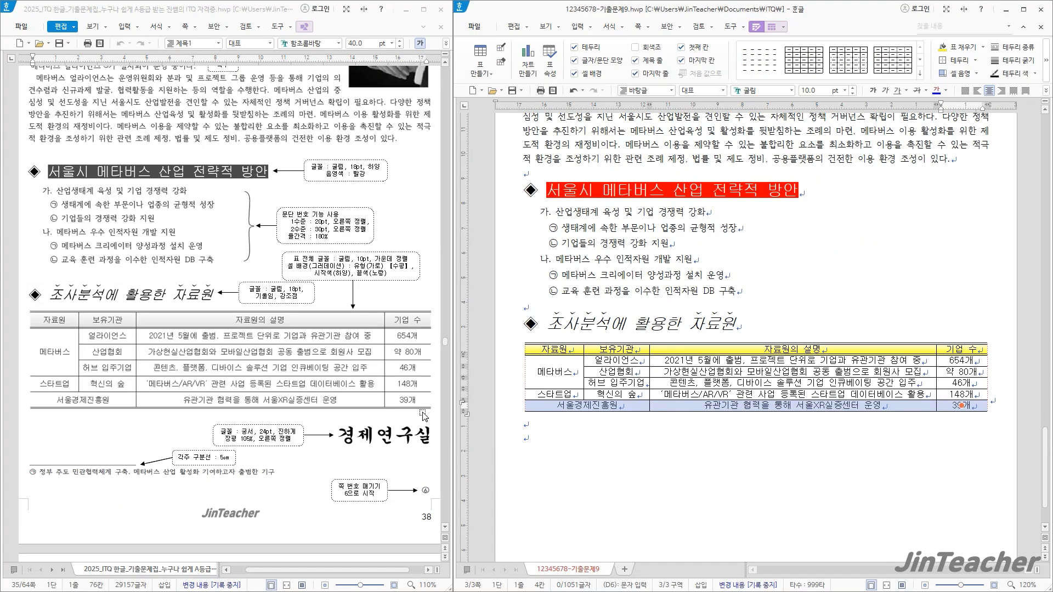
# Step: Give the table's last row a double-line bottom border
pyautogui.press('l')
pyautogui.click(691, 186)
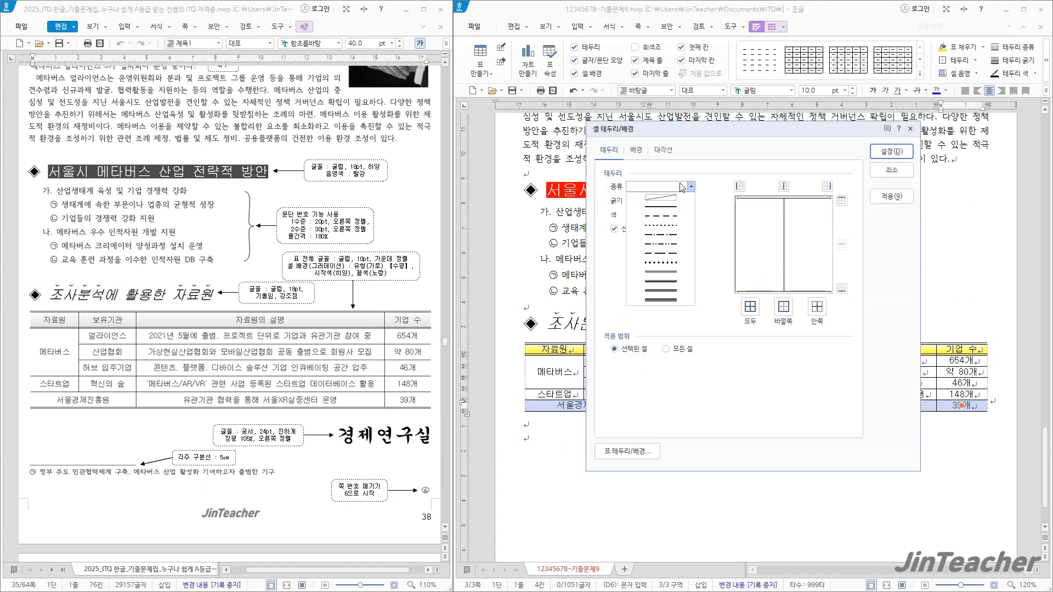
pyautogui.click(667, 274)
pyautogui.click(841, 289)
pyautogui.click(891, 156)
# Step: Make every row of the table taller with Ctrl+Down, then move below the table
pyautogui.click(900, 279)
pyautogui.moveTo(572, 350); pyautogui.dragTo(960, 415)
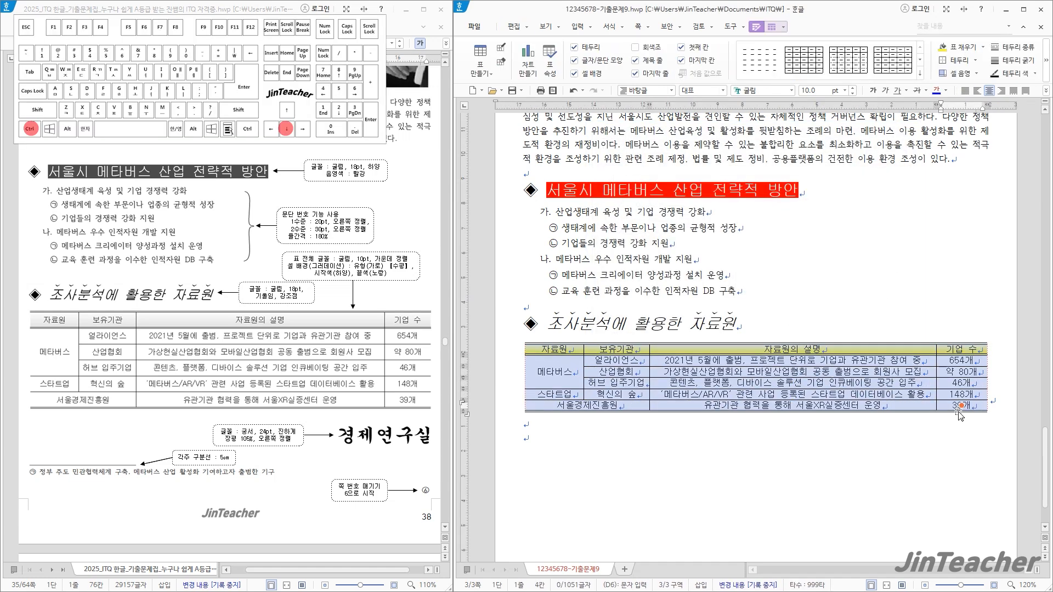
pyautogui.hotkey('ctrl', 'Down')
pyautogui.hotkey('ctrl', 'Down')
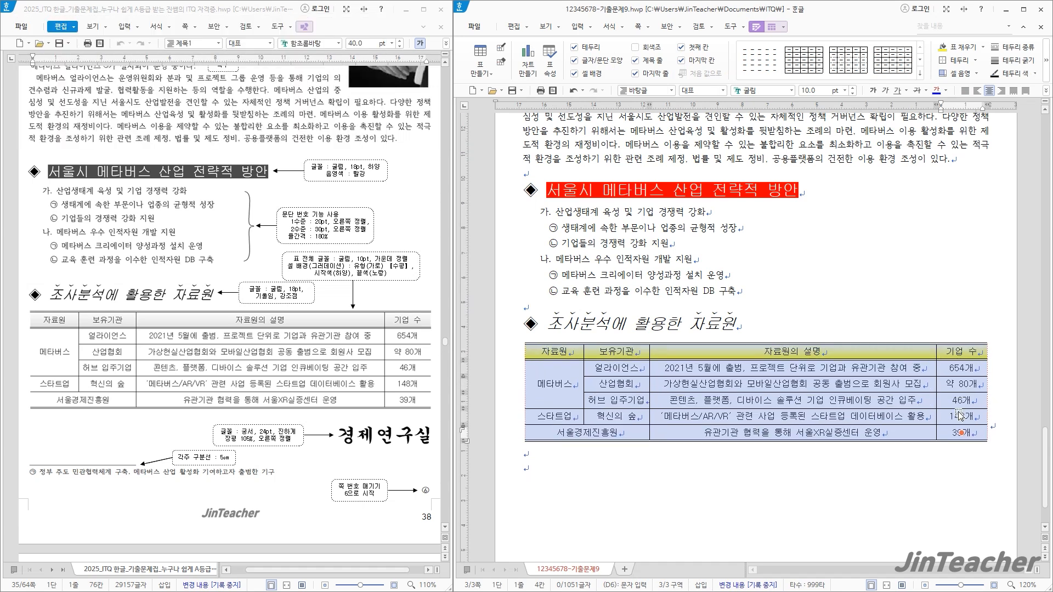
pyautogui.click(525, 453)
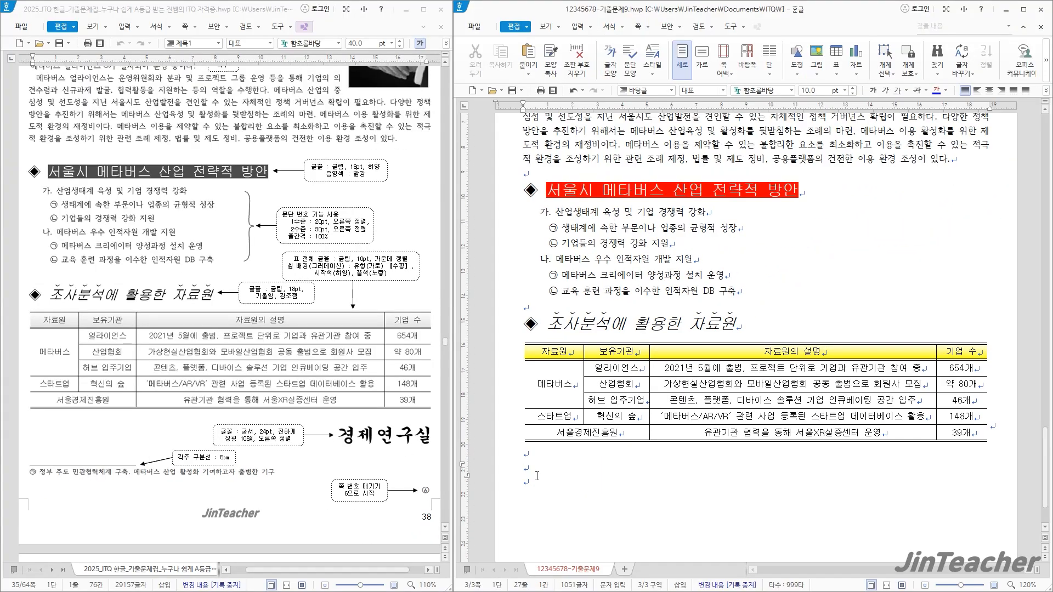
# Step: Type 경제연구실 below the table and format it as 궁서, 24 pt bold, 105% width
pyautogui.write('경제연구실')
pyautogui.moveTo(589, 475); pyautogui.dragTo(515, 475)
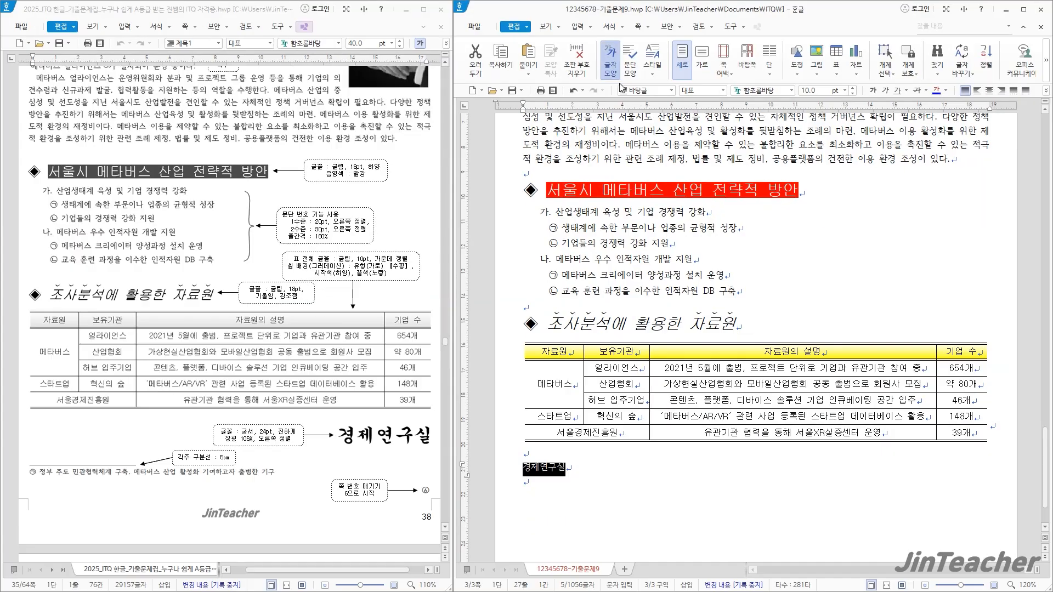
pyautogui.click(617, 75)
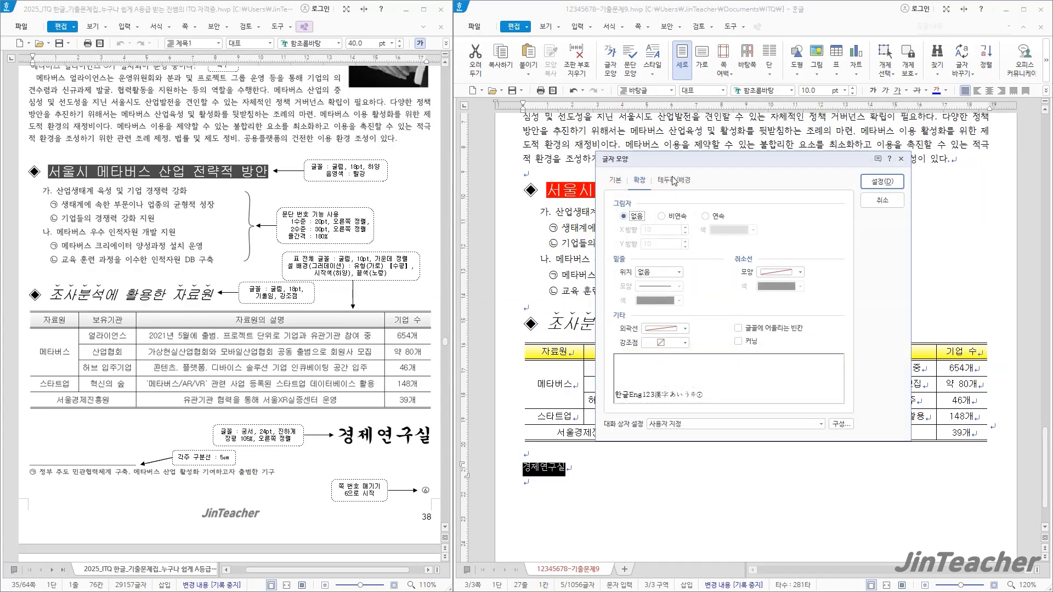
pyautogui.moveTo(676, 167); pyautogui.dragTo(576, 314)
pyautogui.click(519, 327)
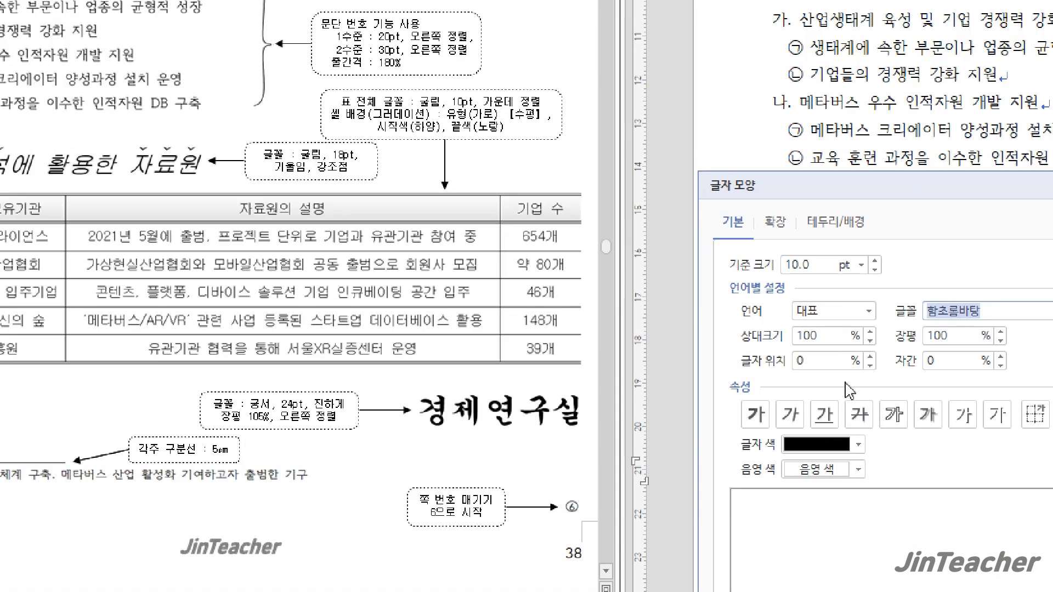
pyautogui.write('궁서')
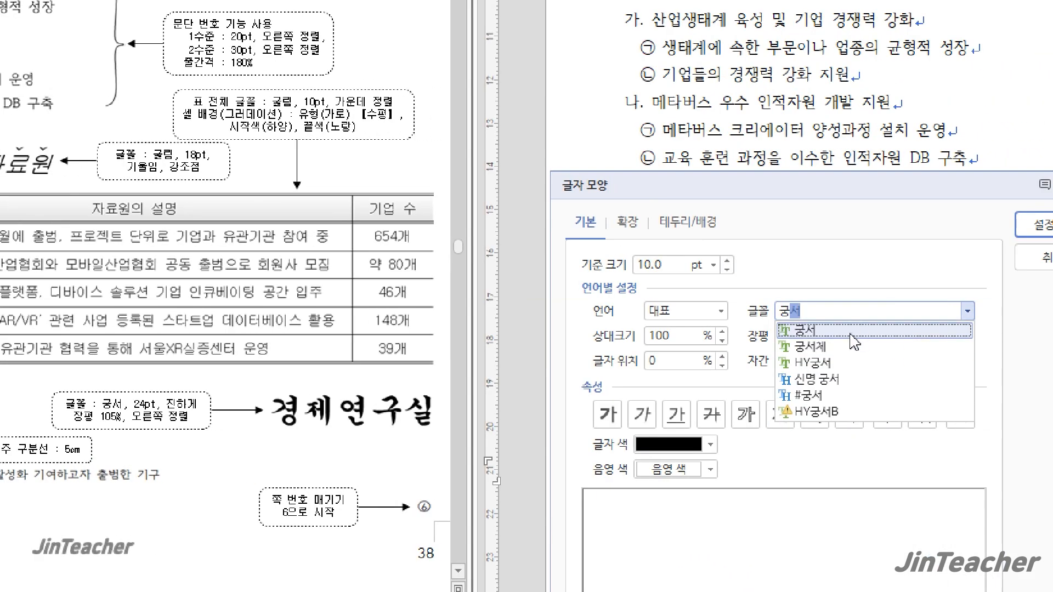
pyautogui.click(851, 331)
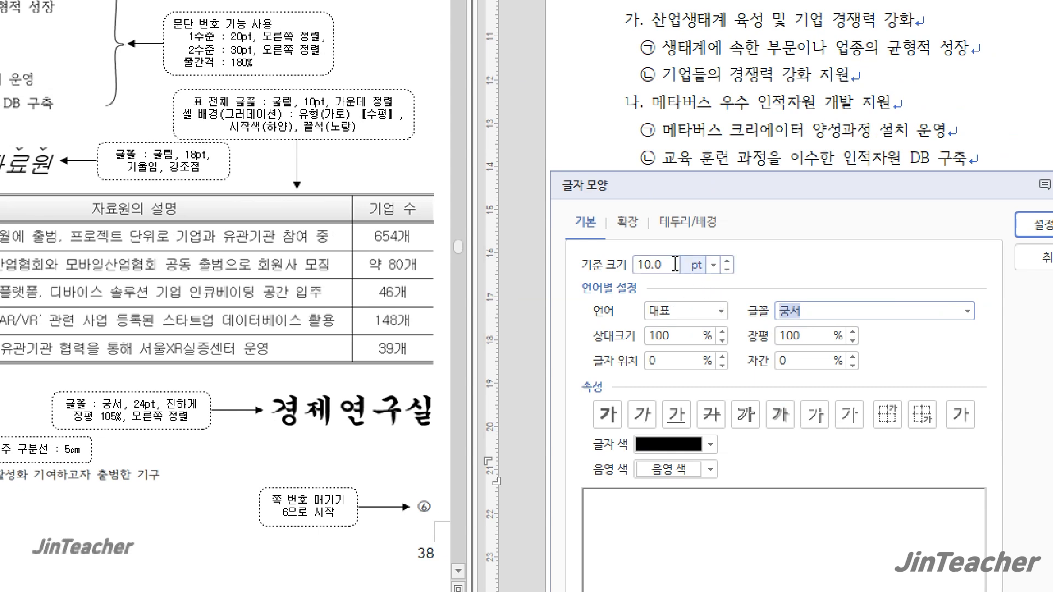
pyautogui.click(622, 265)
pyautogui.write('24')
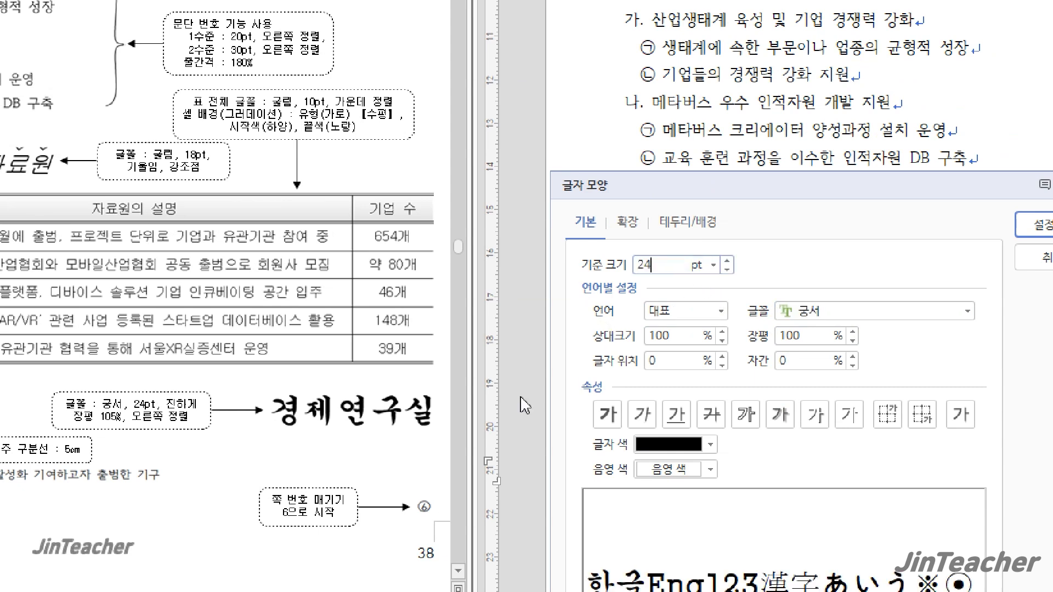
pyautogui.click(609, 417)
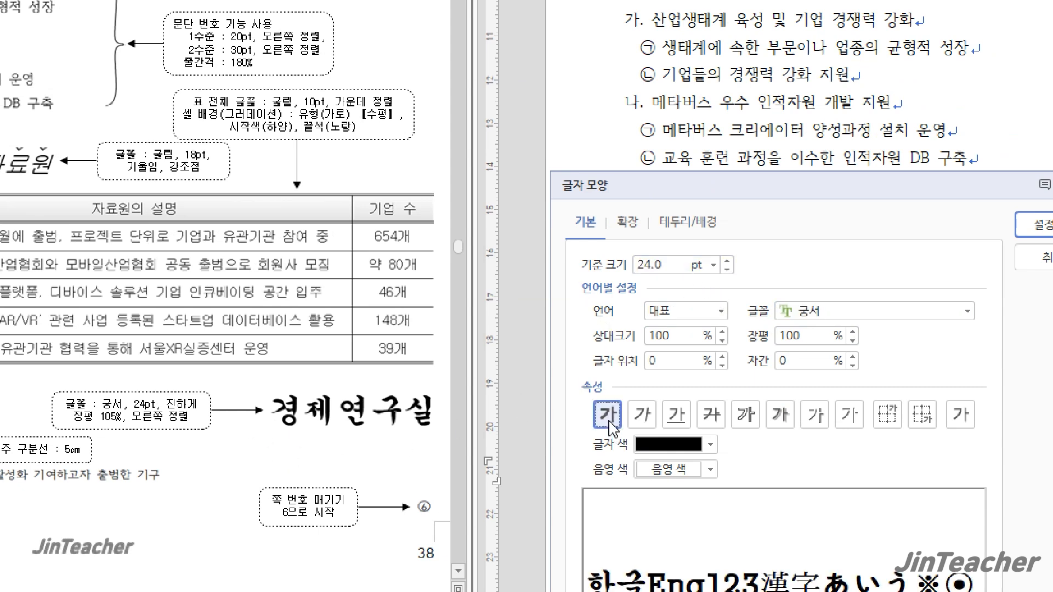
pyautogui.click(853, 332)
pyautogui.click(853, 332)
pyautogui.click(853, 332)
pyautogui.click(853, 332)
pyautogui.click(853, 332)
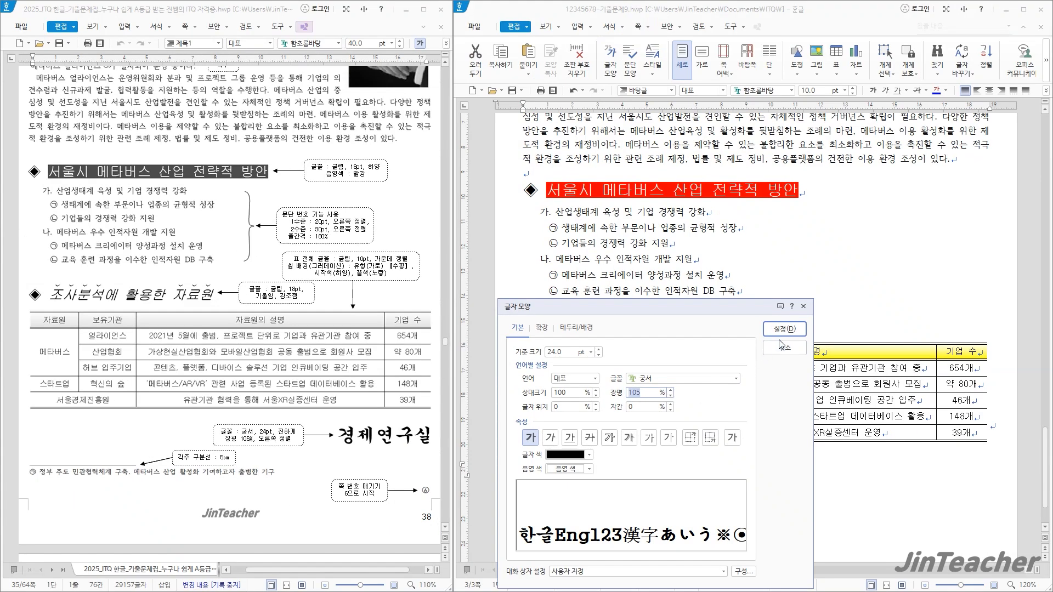
pyautogui.click(783, 329)
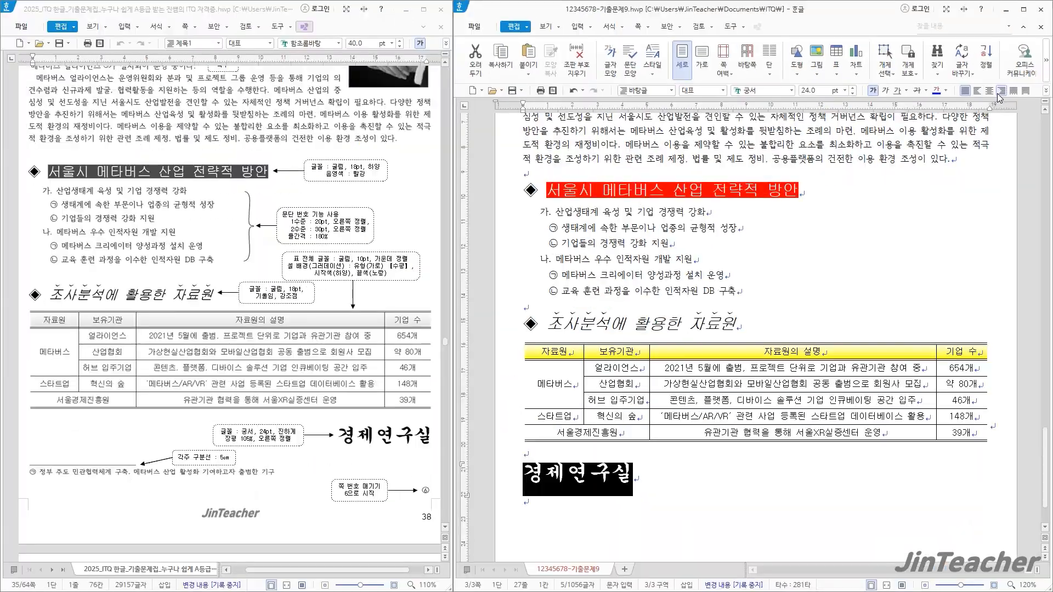
# Step: Right-align the title 경제연구실 and move to the line below it
pyautogui.click(1001, 91)
pyautogui.click(916, 475)
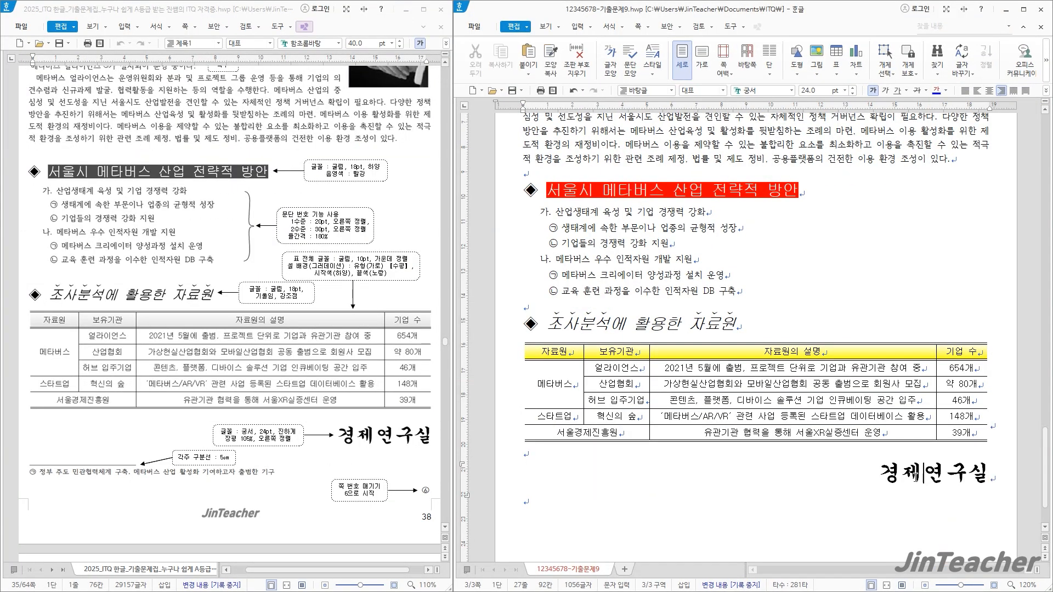
pyautogui.click(550, 498)
pyautogui.scroll(-1, 521, 505)
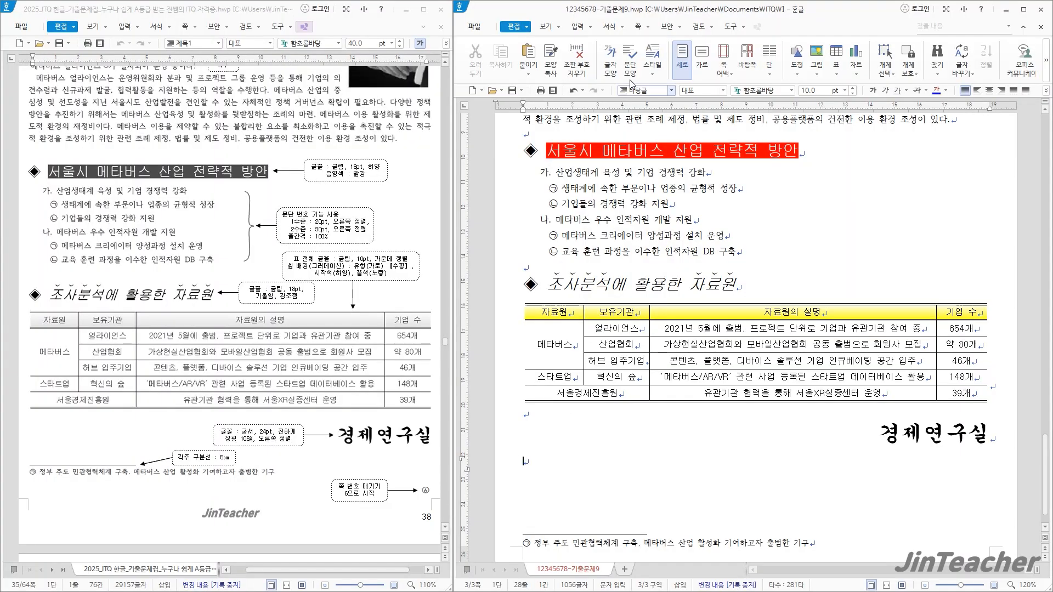
# Step: Insert bottom-right page numbers in ①,②,③ style without dashes, starting at 6
pyautogui.click(639, 27)
pyautogui.click(711, 57)
pyautogui.moveTo(703, 159); pyautogui.dragTo(586, 266)
pyautogui.click(568, 409)
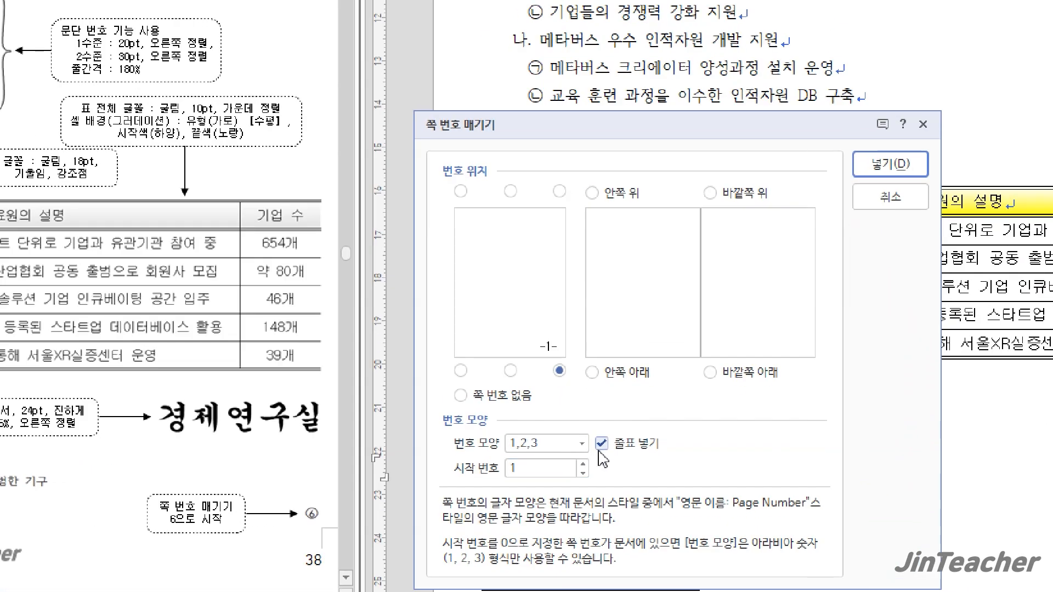
pyautogui.click(602, 444)
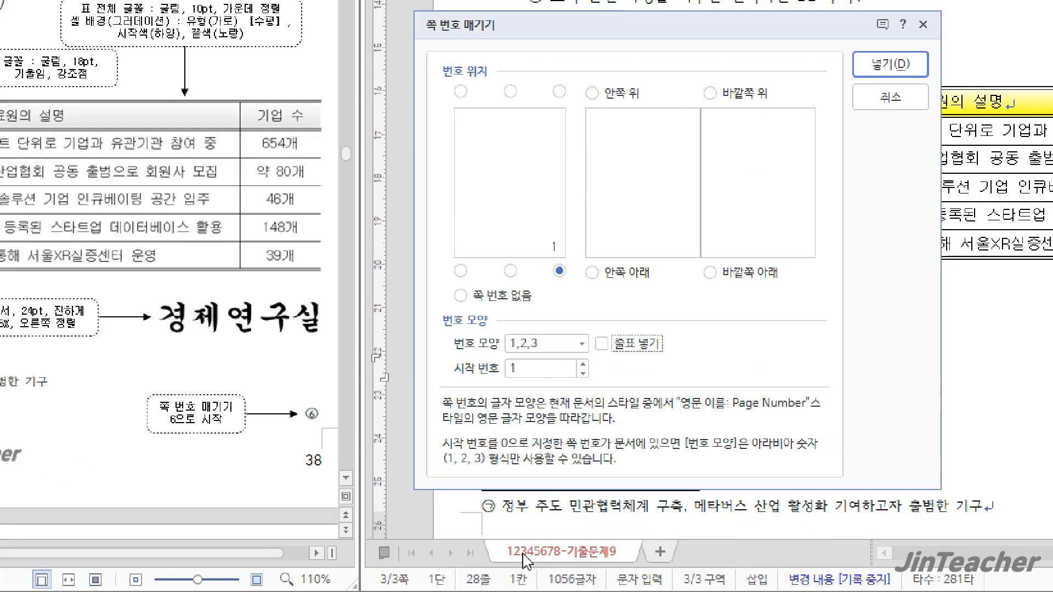
pyautogui.click(582, 344)
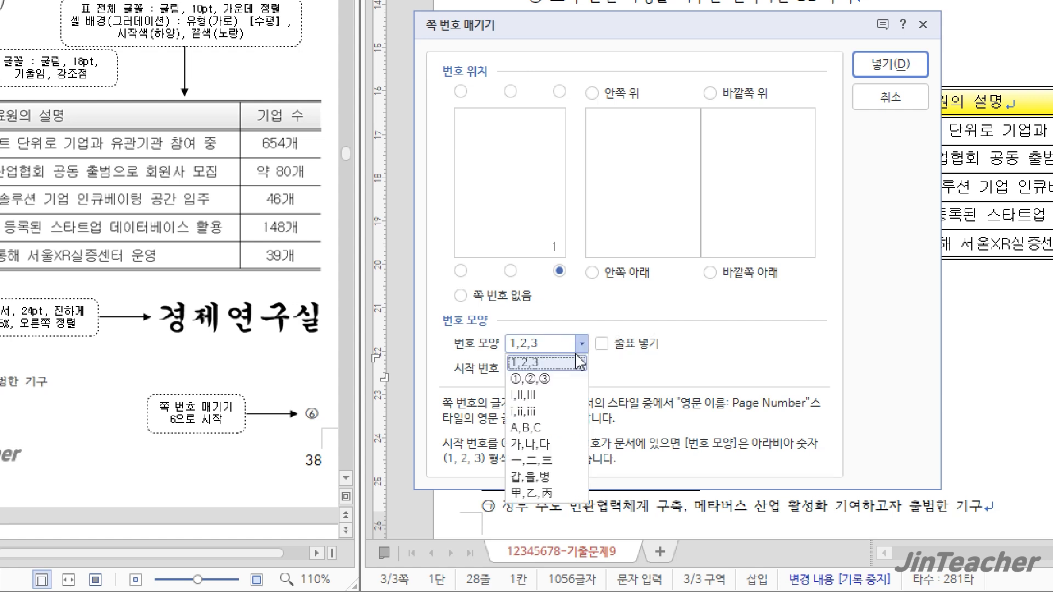
pyautogui.click(546, 380)
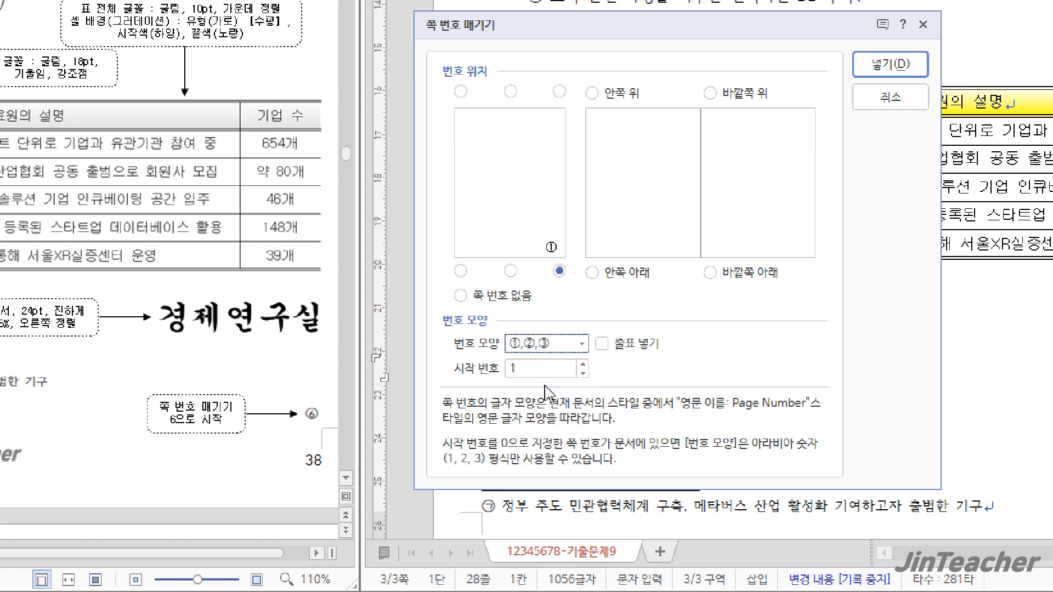
pyautogui.click(582, 365)
pyautogui.click(582, 364)
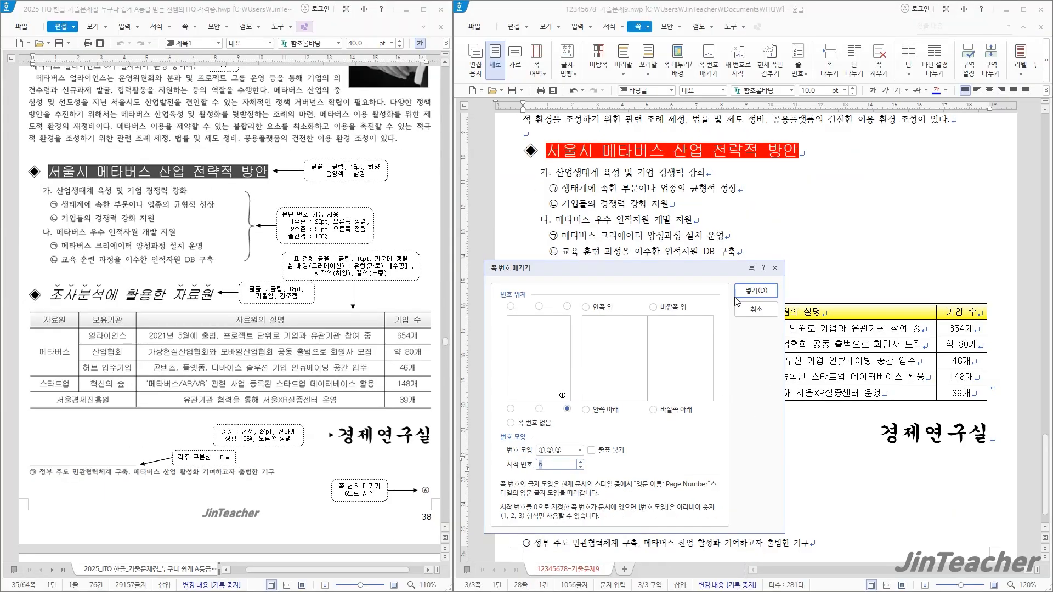
pyautogui.click(749, 292)
pyautogui.scroll(-1, 812, 470)
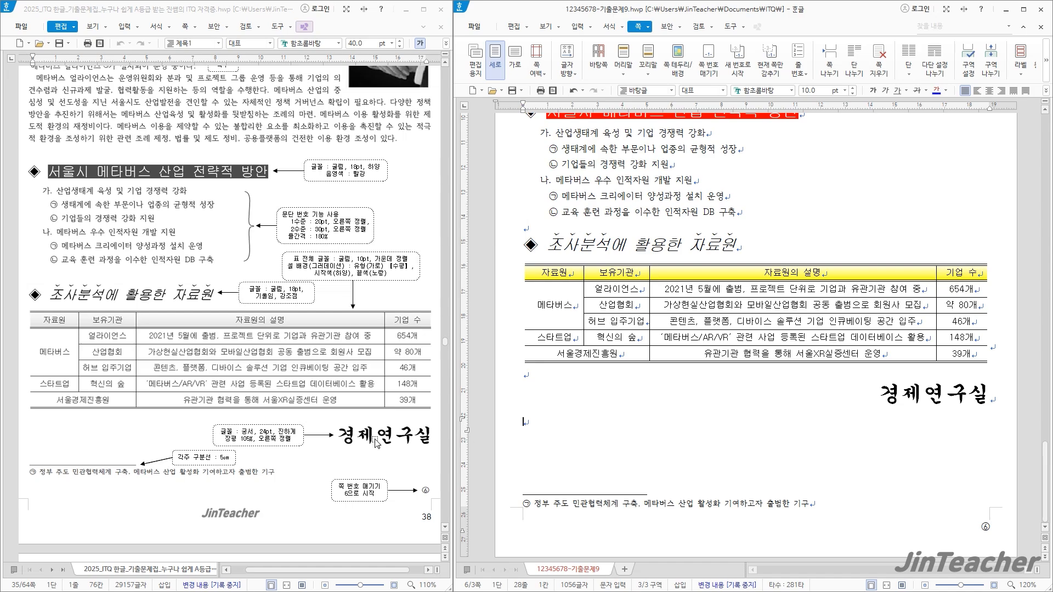
# Step: Draw a large blank rectangle, about 94.53 × 118.38 mm, under the 4. heading
pyautogui.scroll(15, 376, 443)
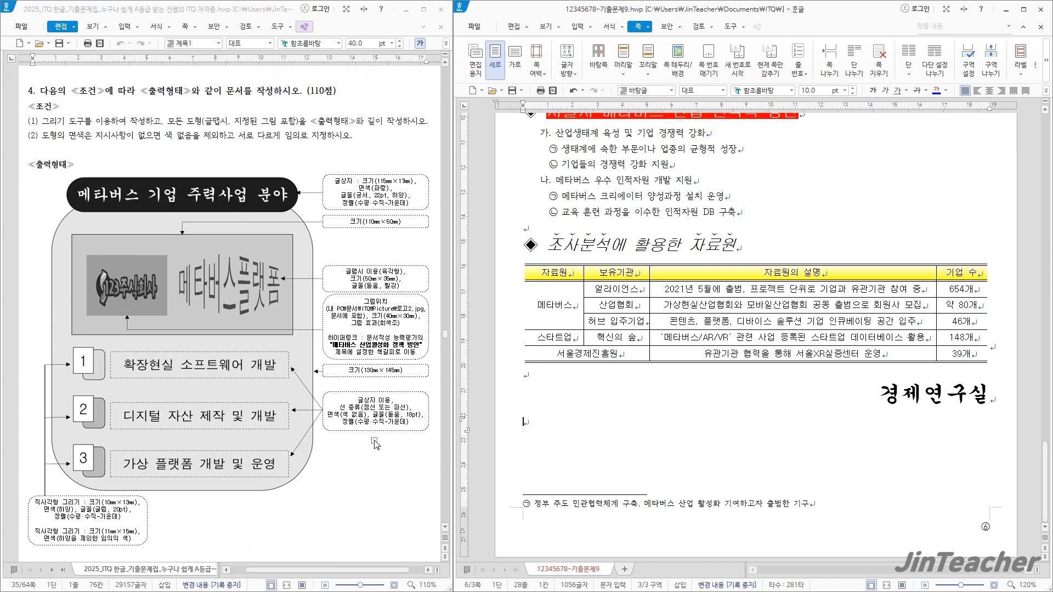
pyautogui.scroll(15, 590, 411)
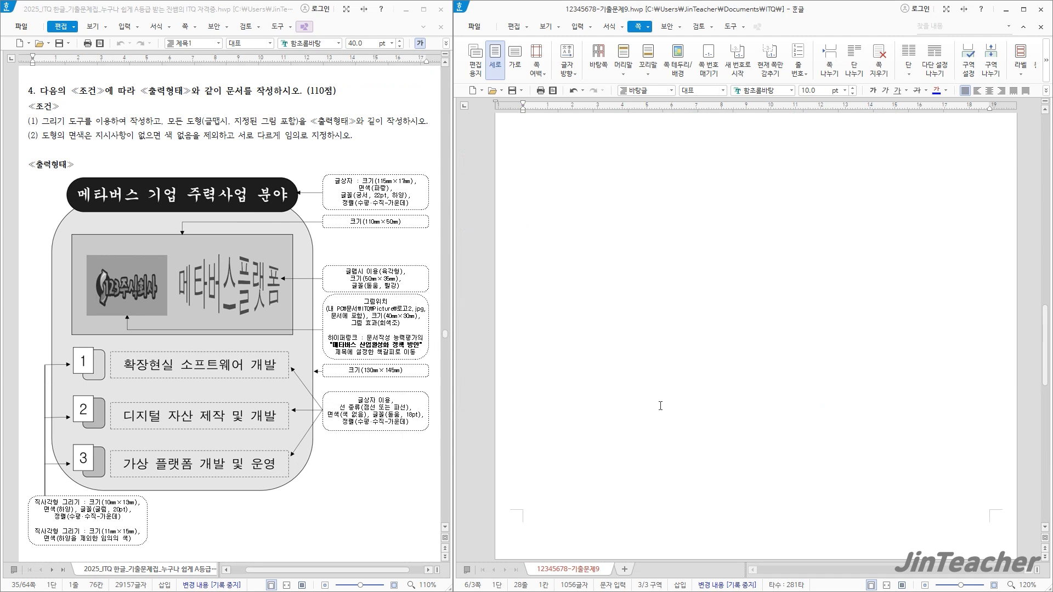
pyautogui.scroll(2, 658, 408)
pyautogui.click(525, 158)
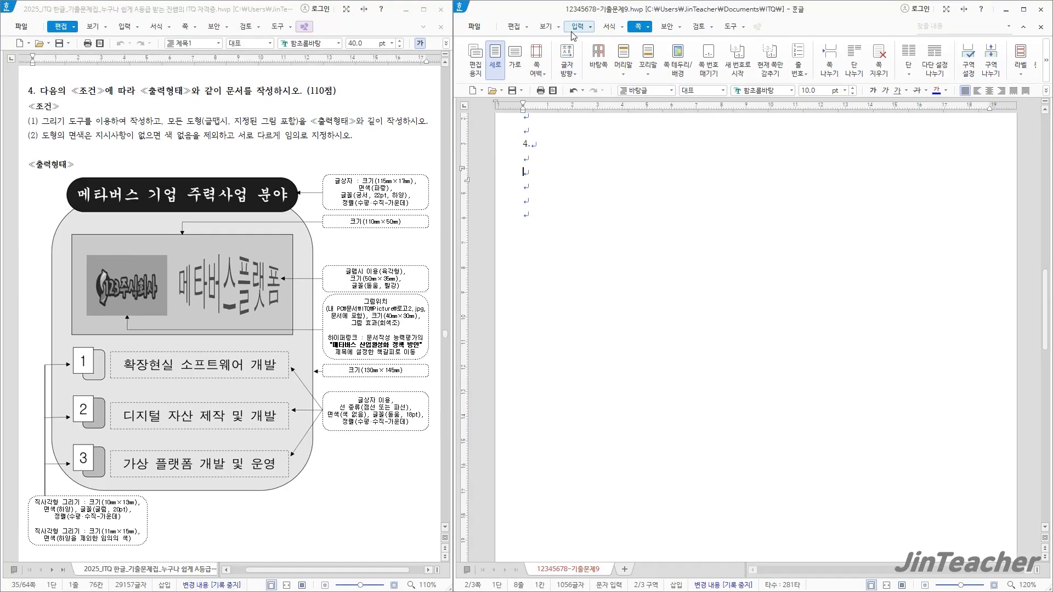
pyautogui.click(573, 28)
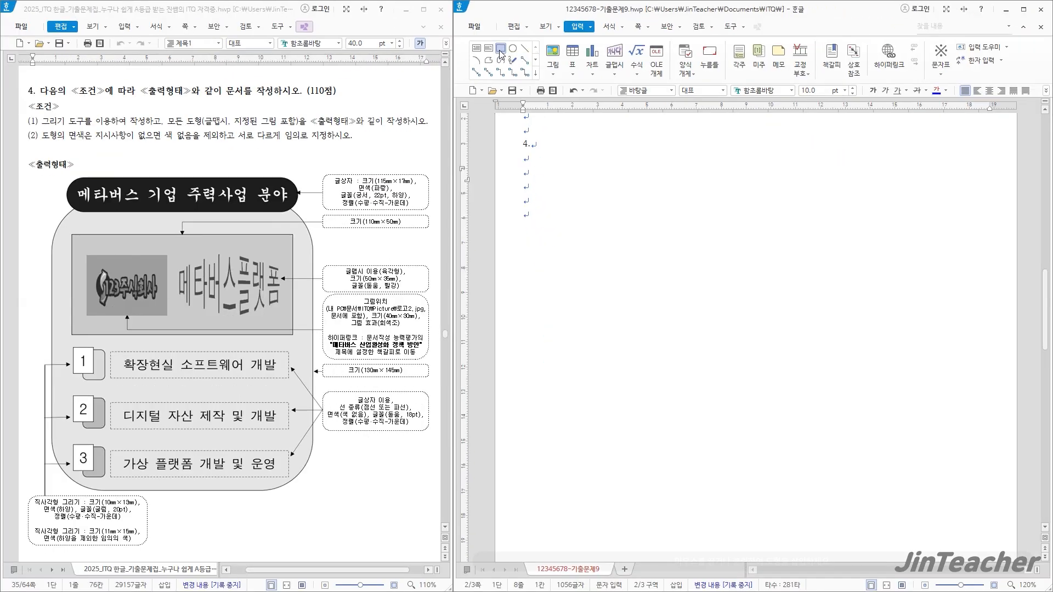
pyautogui.click(501, 48)
pyautogui.moveTo(614, 211); pyautogui.dragTo(849, 505)
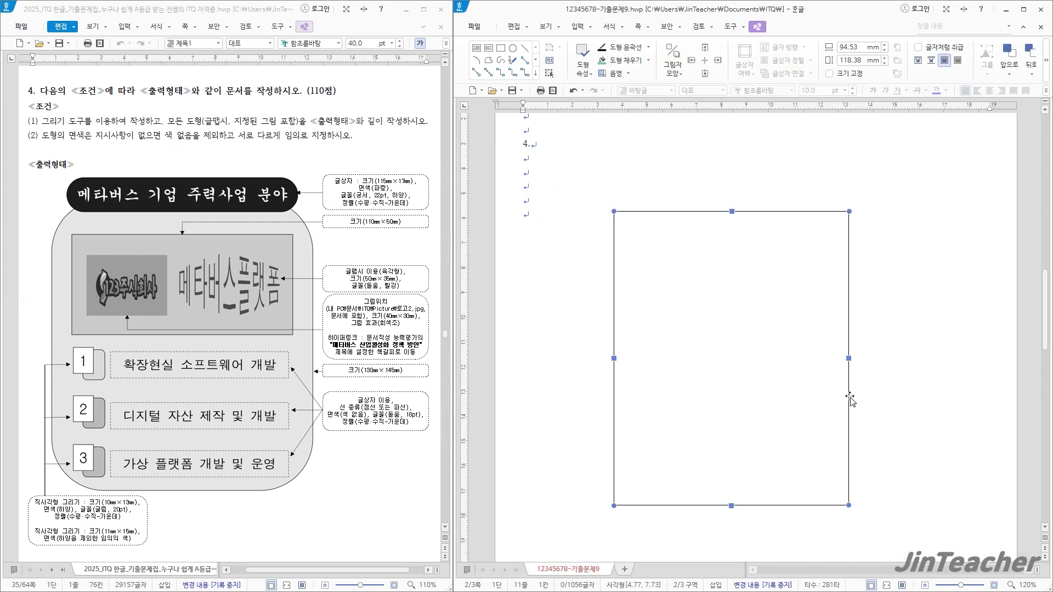
# Step: Set the rectangle's size to 130 × 145 mm and lock it
pyautogui.doubleClick(850, 400)
pyautogui.moveTo(663, 126); pyautogui.dragTo(565, 199)
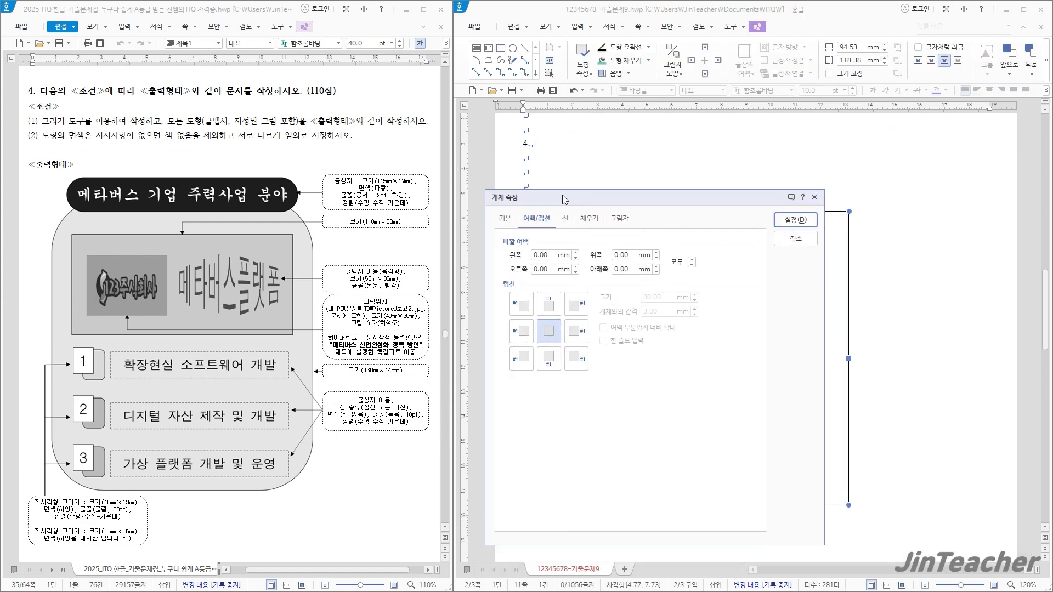
pyautogui.click(506, 219)
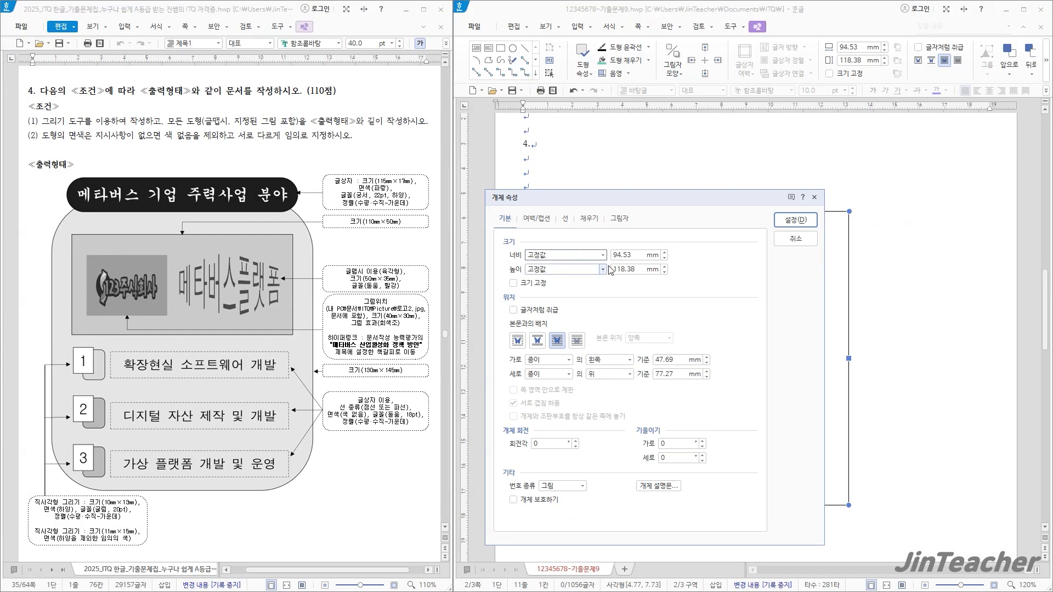
pyautogui.moveTo(929, 146); pyautogui.dragTo(767, 150)
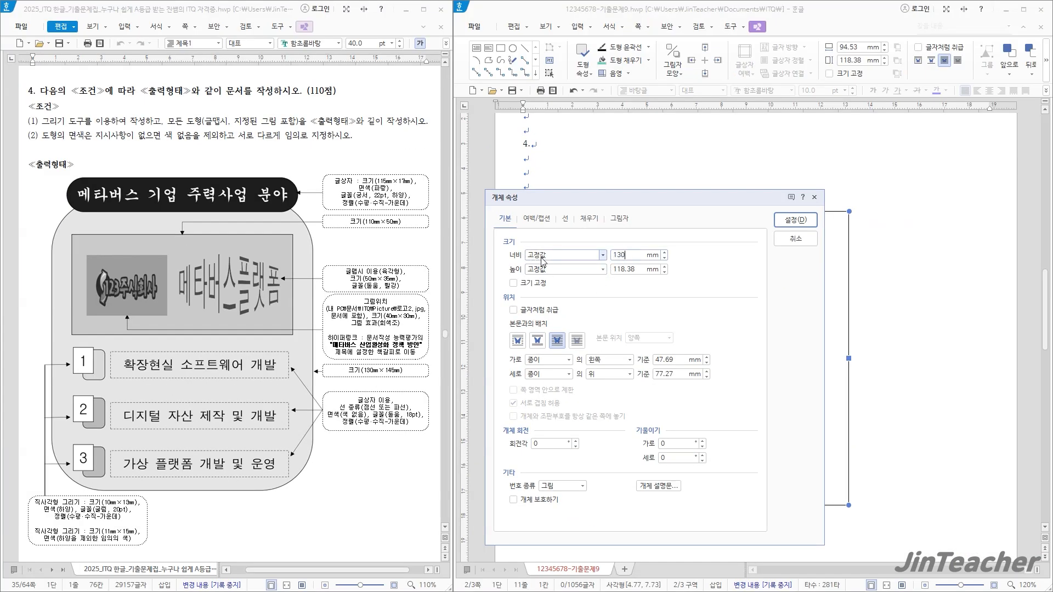
pyautogui.press('Tab')
pyautogui.write('14')
pyautogui.click(515, 285)
# Step: Give the rectangle rounded corners and a light-blue fill
pyautogui.click(566, 220)
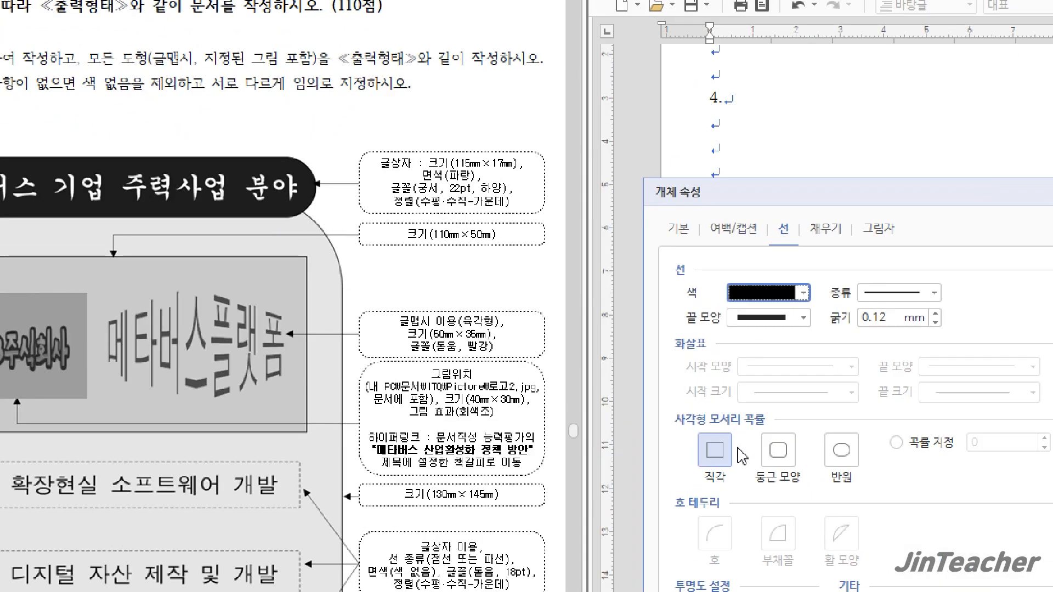
pyautogui.click(777, 456)
pyautogui.click(828, 231)
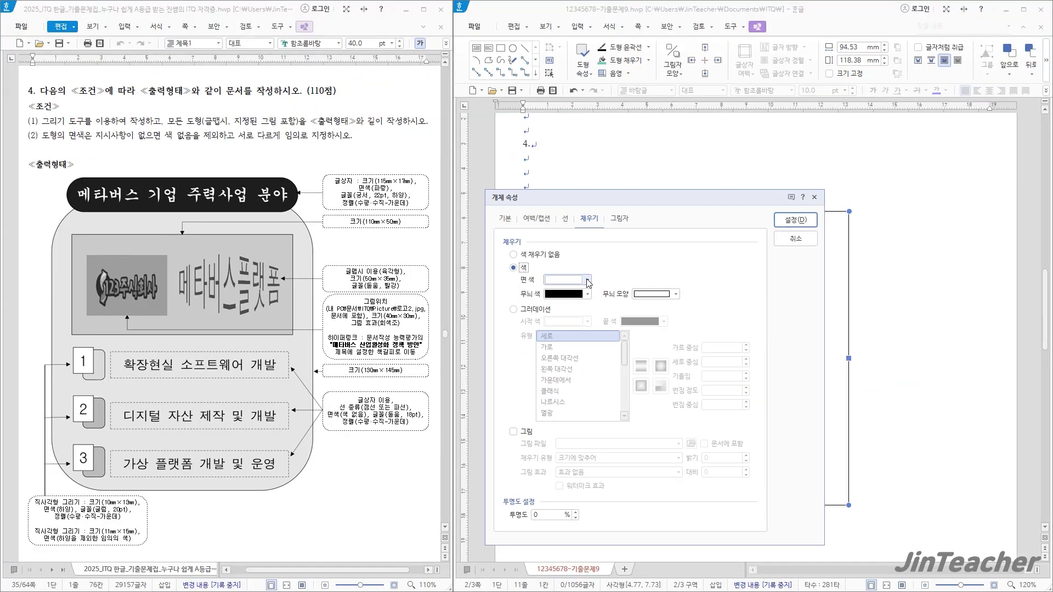
pyautogui.click(585, 286)
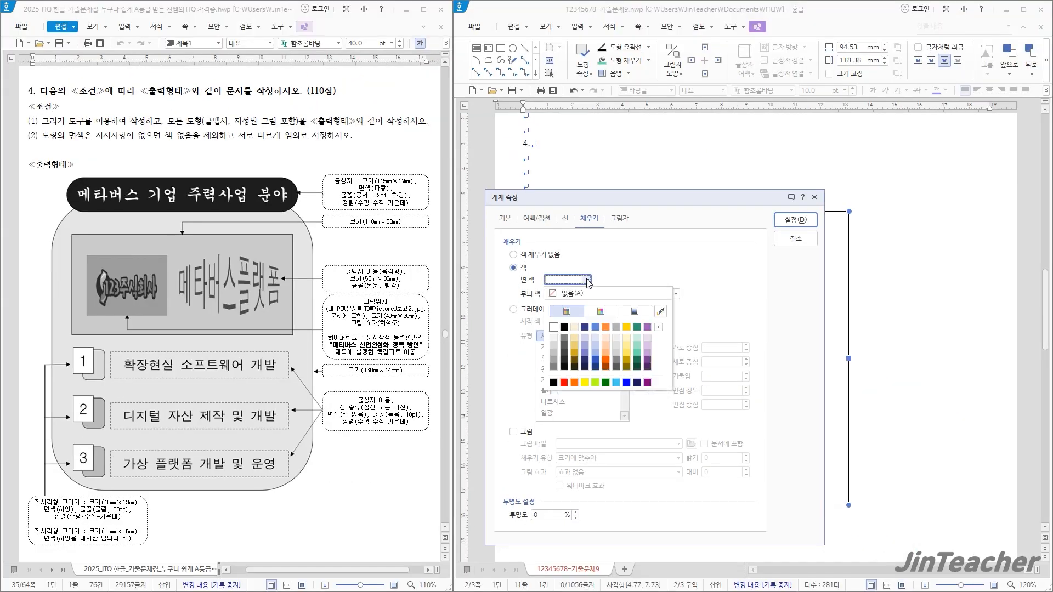
pyautogui.click(596, 346)
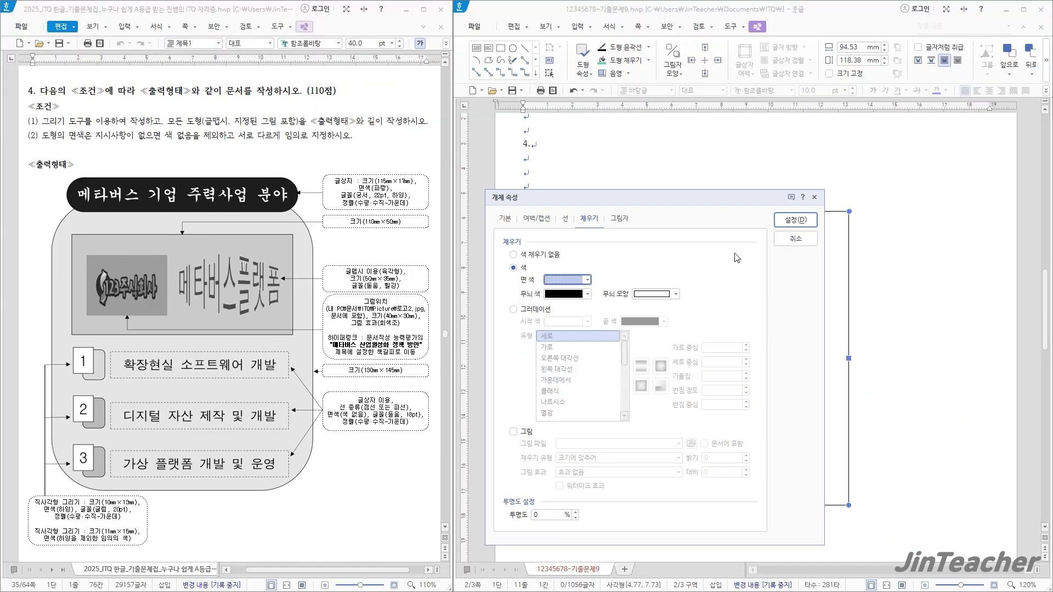
pyautogui.click(804, 223)
# Step: Adjust the rounded rectangle's position on the page
pyautogui.moveTo(784, 330); pyautogui.dragTo(774, 327)
pyautogui.click(564, 323)
pyautogui.scroll(-1, 568, 335)
pyautogui.moveTo(682, 331)
pyautogui.mouseDown()
pyautogui.moveTo(683, 307)
pyautogui.moveTo(681, 317)
pyautogui.mouseUp()
pyautogui.click(566, 308)
pyautogui.scroll(1, 564, 307)
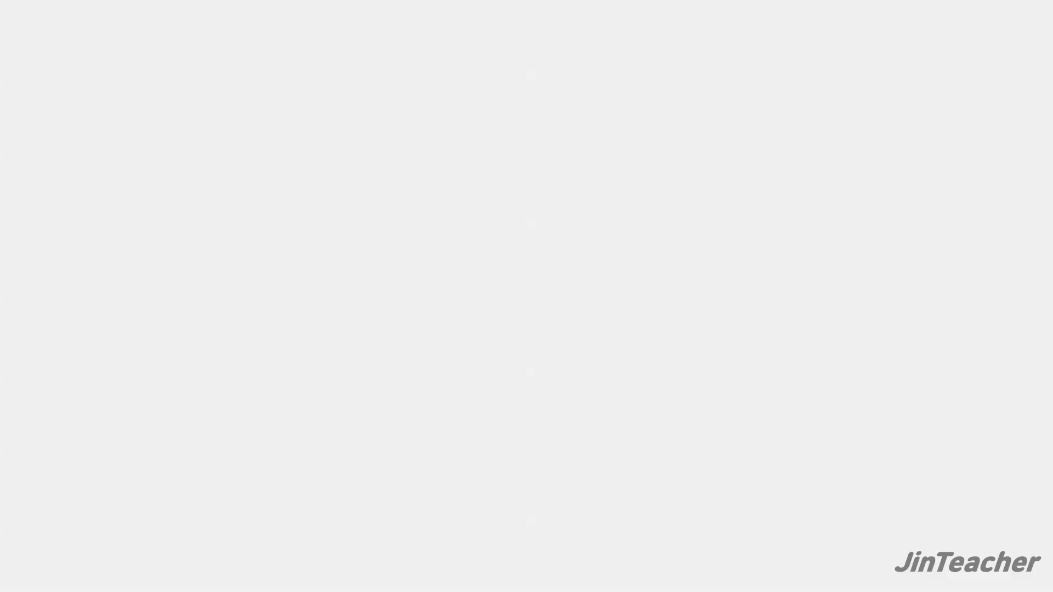
# Step: Draw a text box across the panel's top and lock its size at 115 × 17 mm
pyautogui.press('Up')
pyautogui.press('Up')
pyautogui.press('Up')
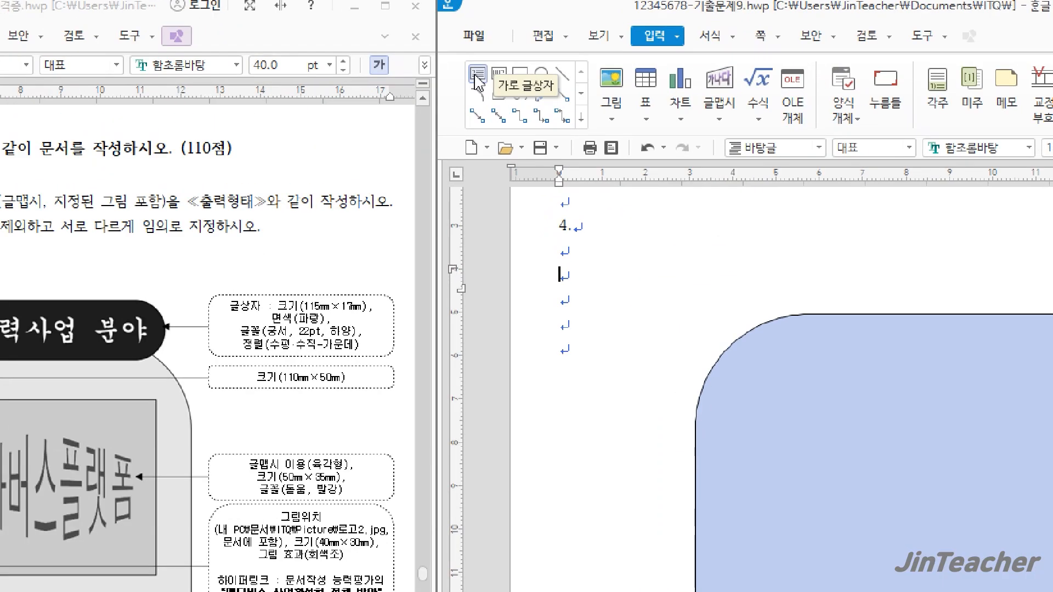
pyautogui.click(475, 81)
pyautogui.moveTo(614, 164); pyautogui.dragTo(906, 216)
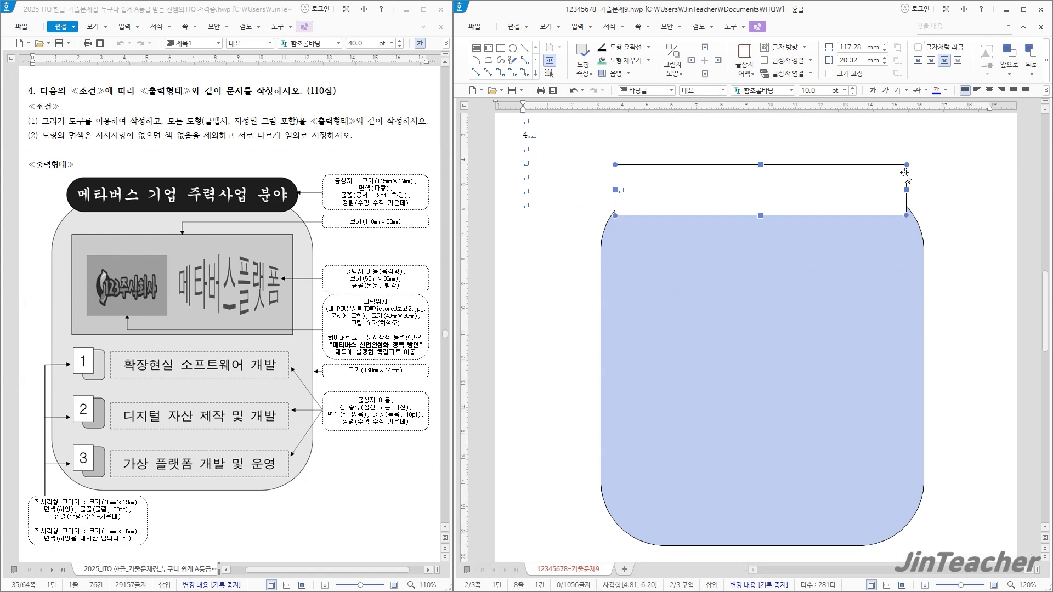
pyautogui.doubleClick(904, 176)
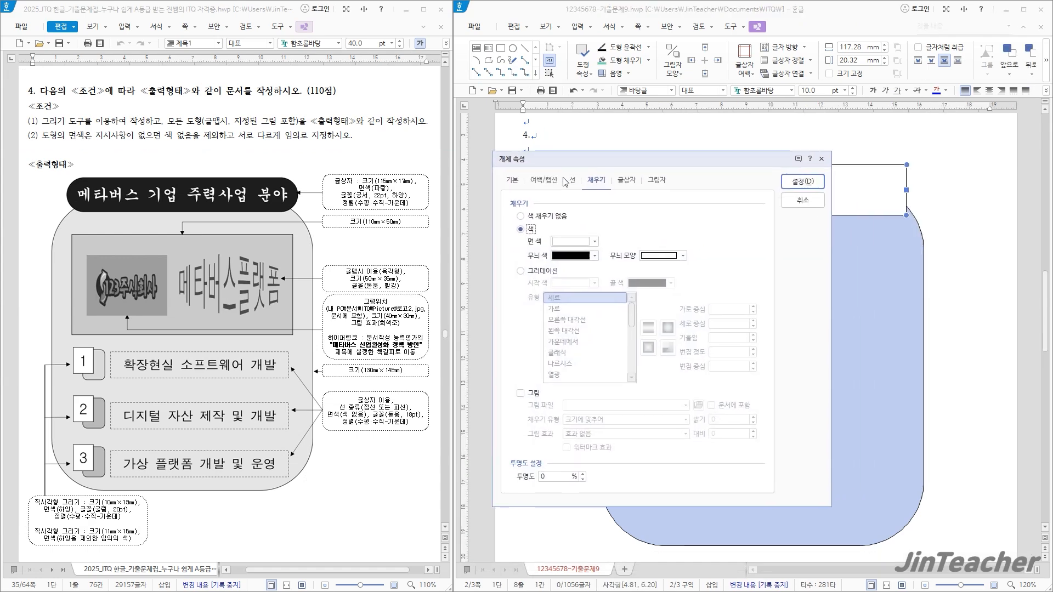
pyautogui.click(513, 181)
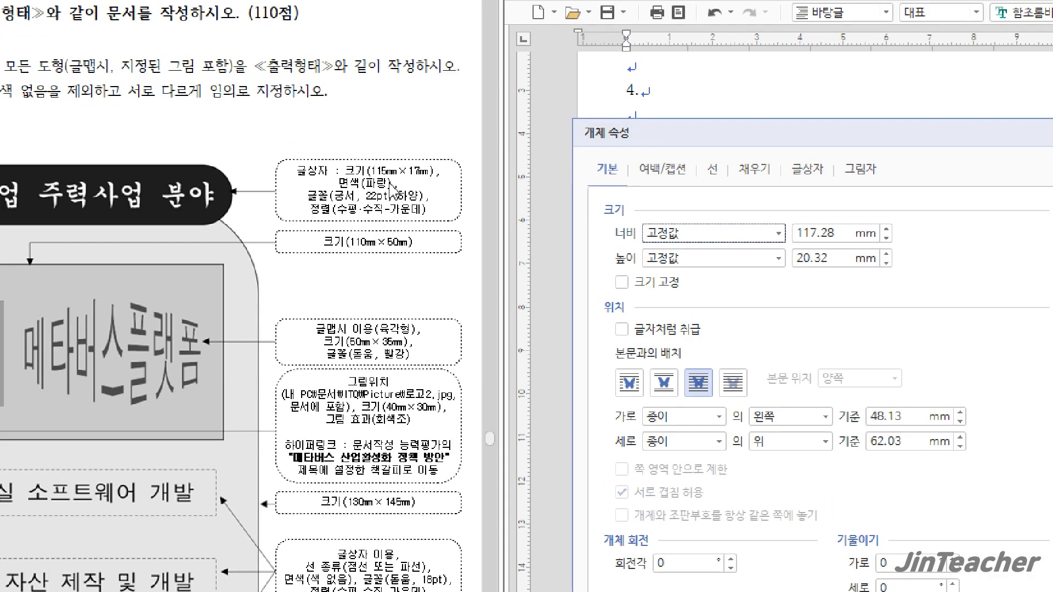
pyautogui.doubleClick(832, 227)
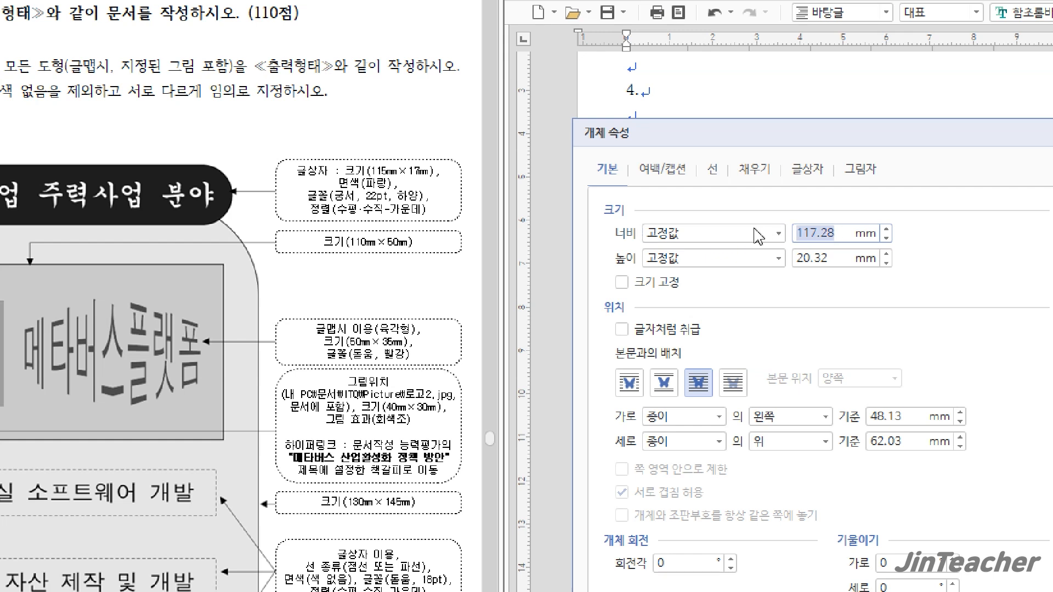
pyautogui.write('115')
pyautogui.press('Tab')
pyautogui.write('1')
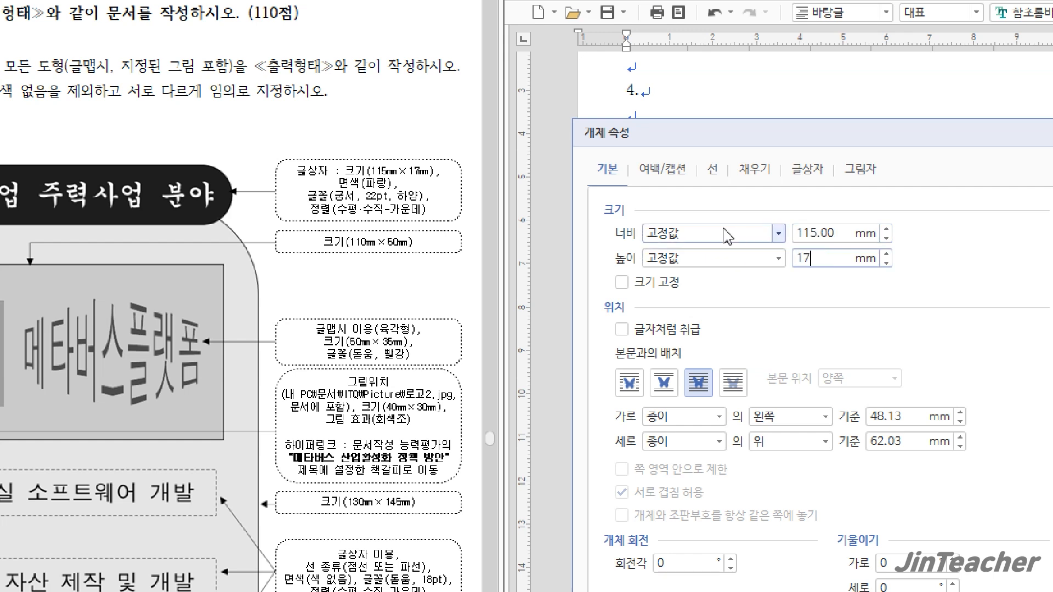
pyautogui.click(659, 283)
# Step: Give the text box half-round (반원) ends and a solid blue fill
pyautogui.click(723, 173)
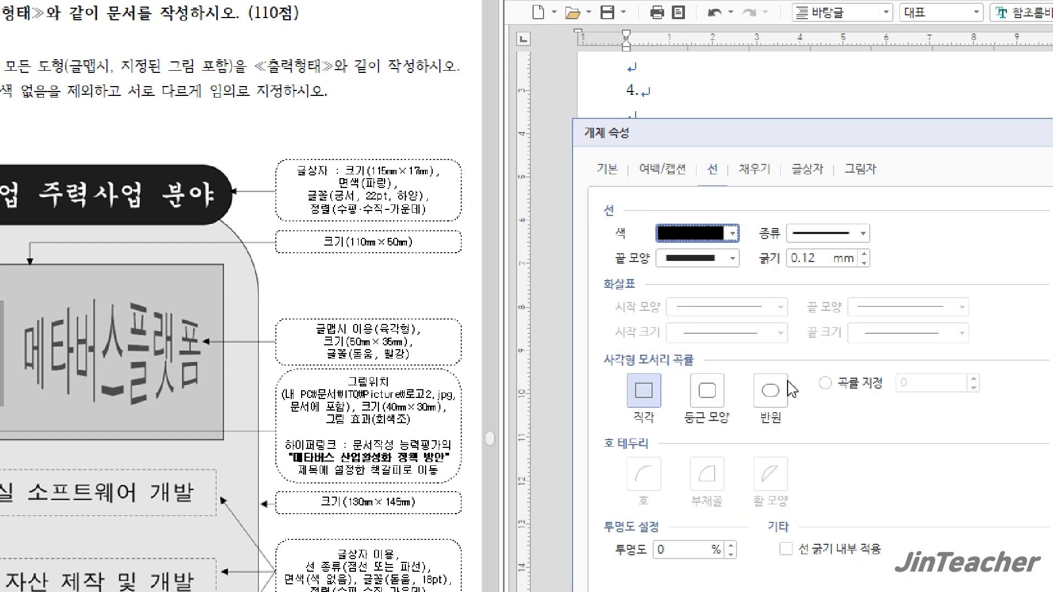
pyautogui.click(782, 404)
pyautogui.click(768, 168)
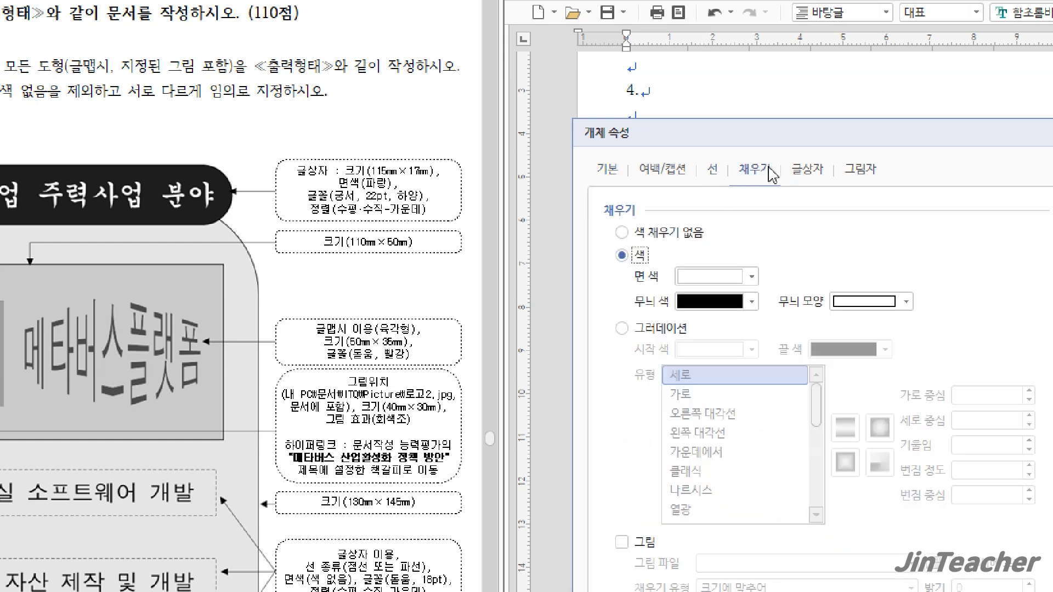
pyautogui.click(638, 256)
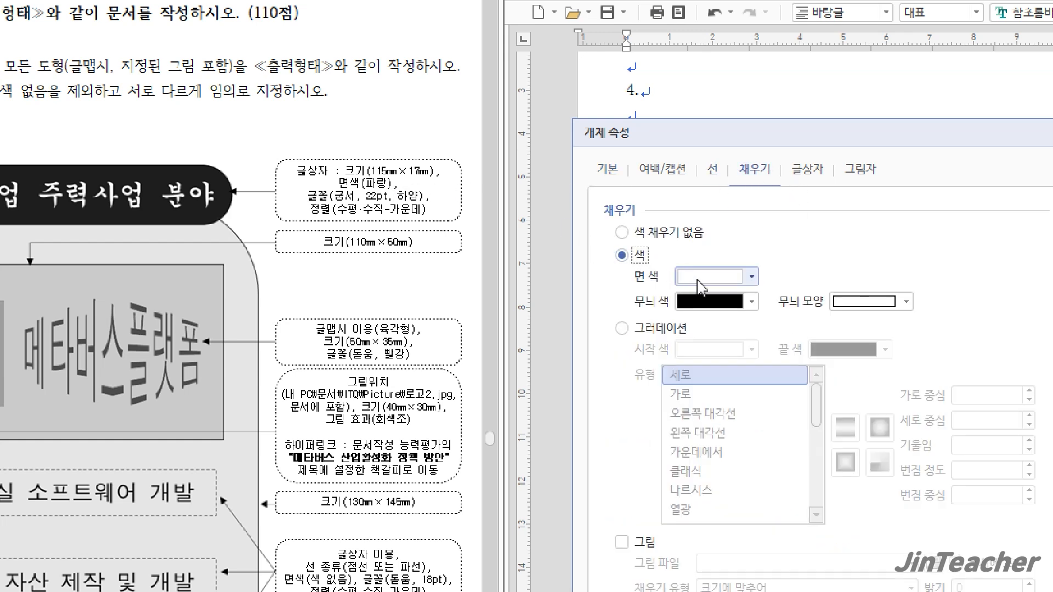
pyautogui.click(751, 277)
pyautogui.click(821, 456)
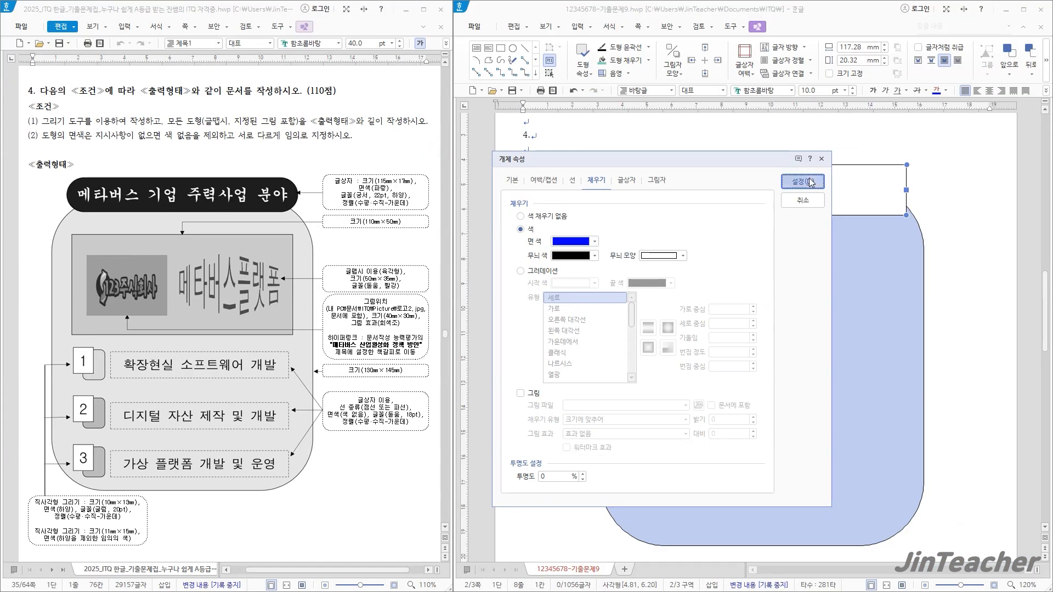
pyautogui.click(811, 182)
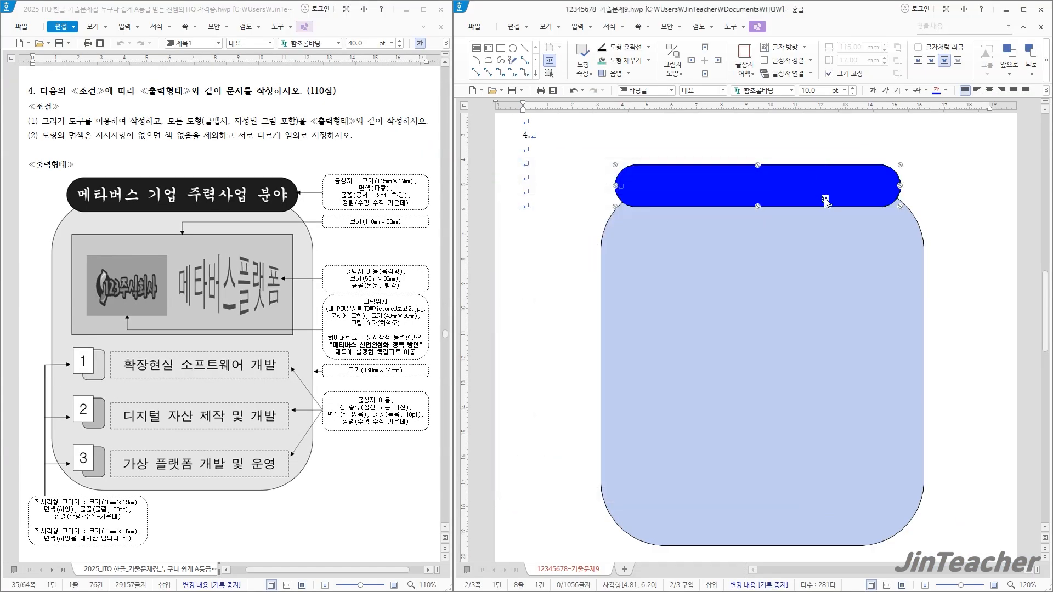
# Step: Nudge the blue pill into place over the panel and place the cursor inside it
pyautogui.press('Left')
pyautogui.press('Left')
pyautogui.press('Left')
pyautogui.press('Left')
pyautogui.press('Left')
pyautogui.press('Left')
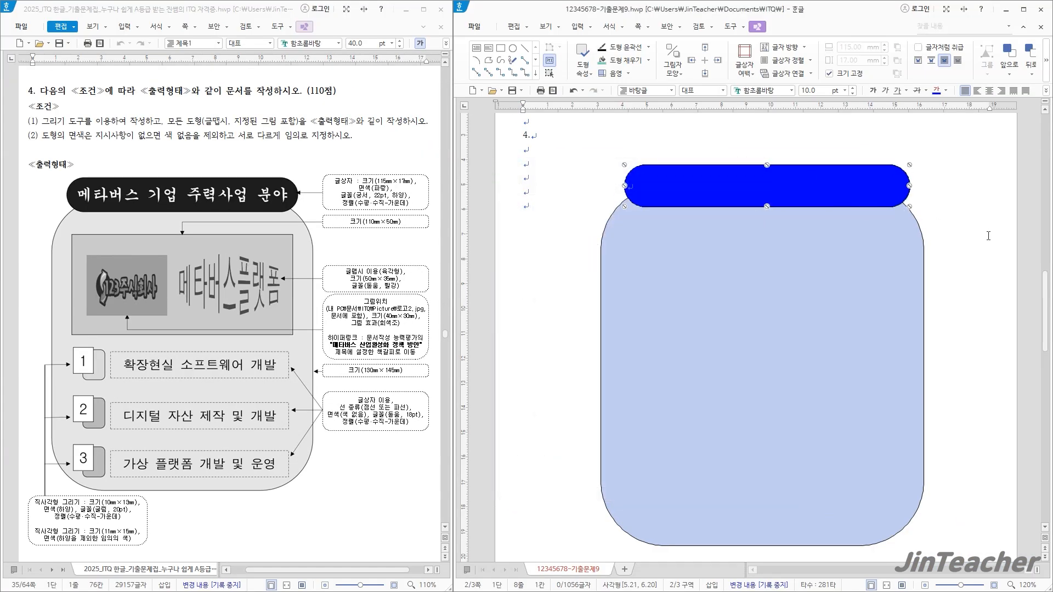
pyautogui.press('Left')
pyautogui.press('Up')
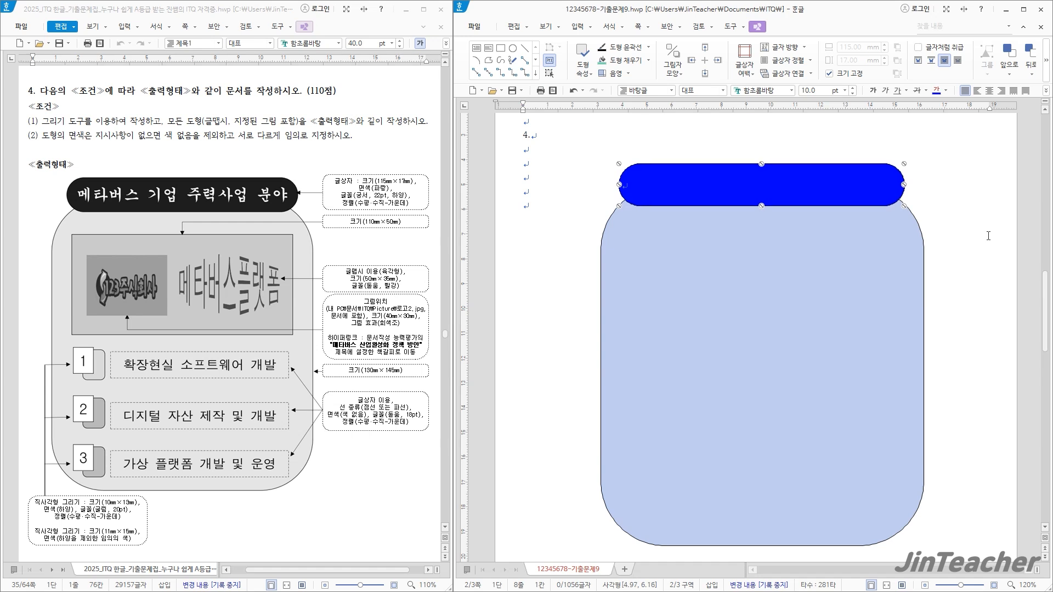
pyautogui.press('Left')
pyautogui.press('Right')
pyautogui.click(783, 211)
pyautogui.click(686, 190)
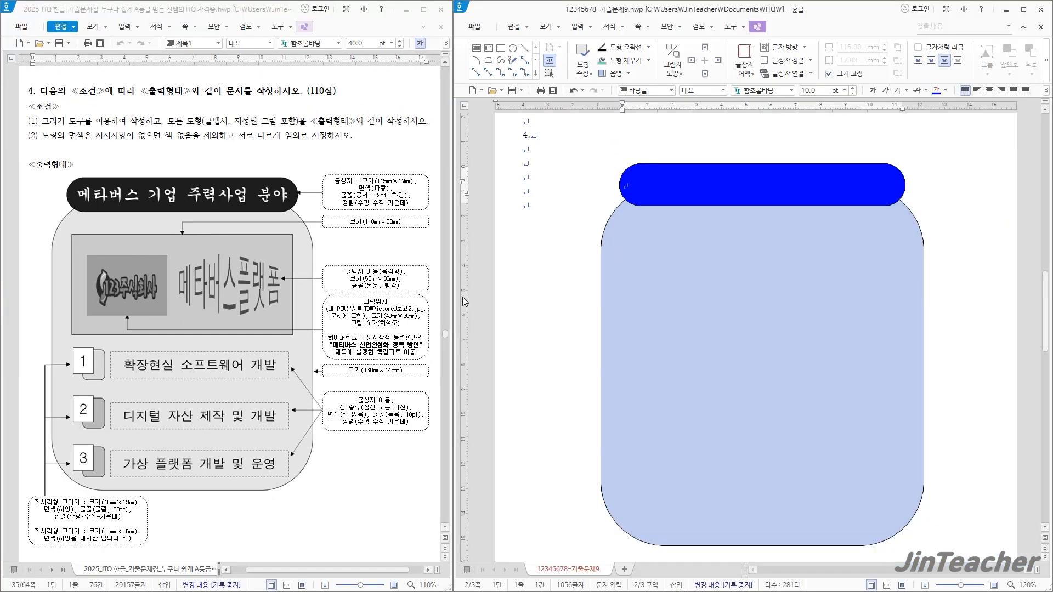
# Step: Type 메타버스 기업 주력사업 분야 in the pill, styled white 22 pt 궁서, centred
pyautogui.write('메타버스 기업 주력사업 분야')
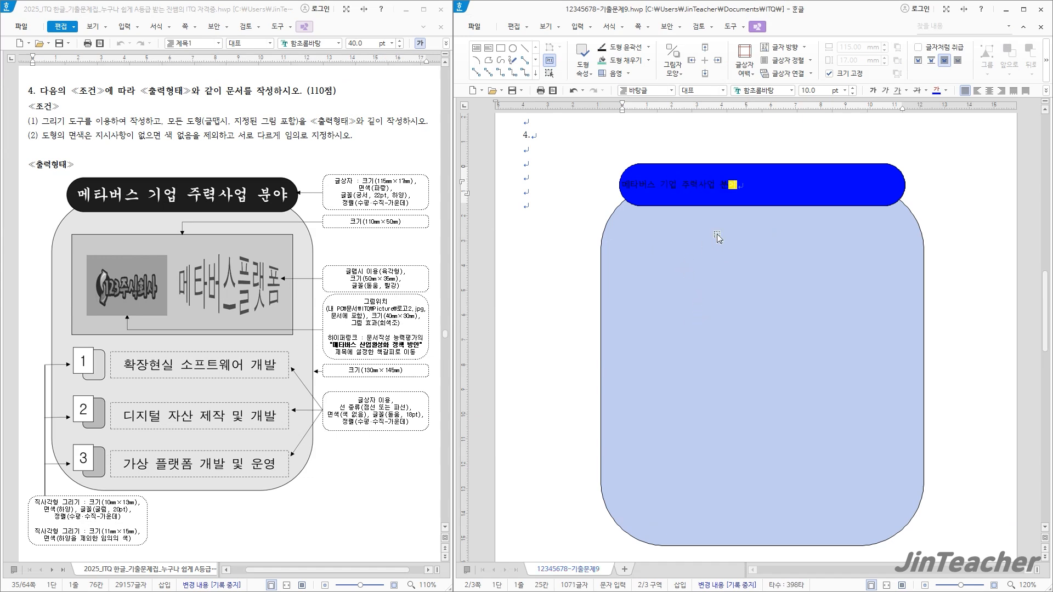
pyautogui.moveTo(741, 185); pyautogui.dragTo(620, 186)
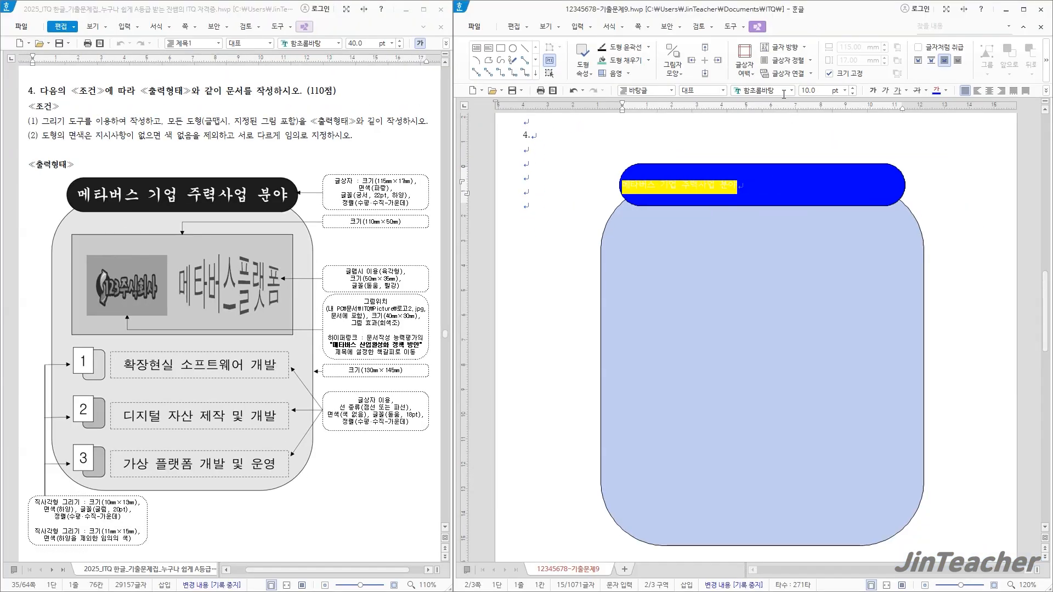
pyautogui.click(782, 90)
pyautogui.write('궁서')
pyautogui.press('Return')
pyautogui.click(819, 92)
pyautogui.write('22')
pyautogui.press('Return')
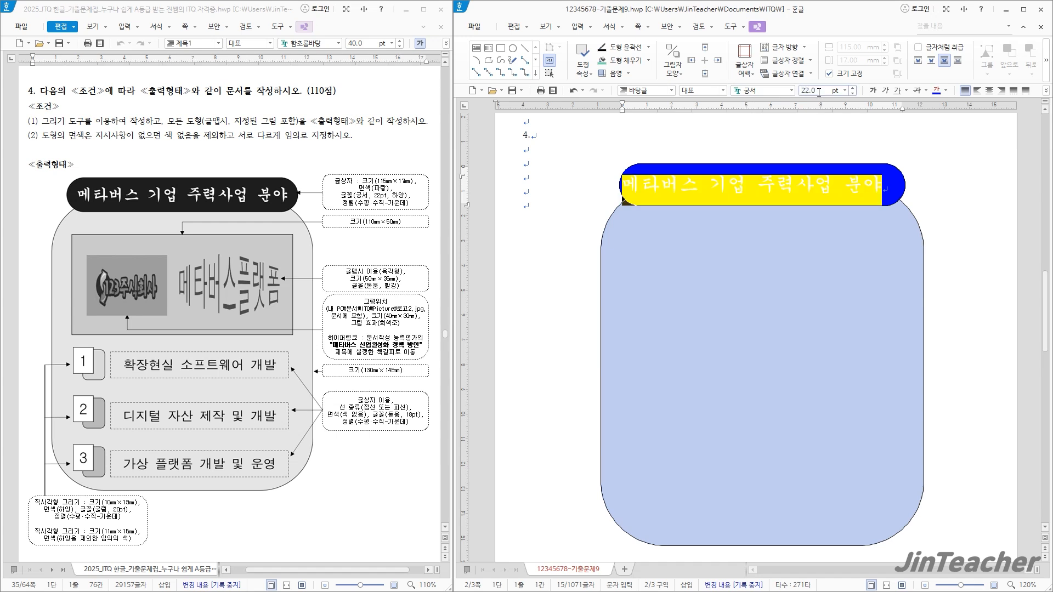
pyautogui.click(948, 91)
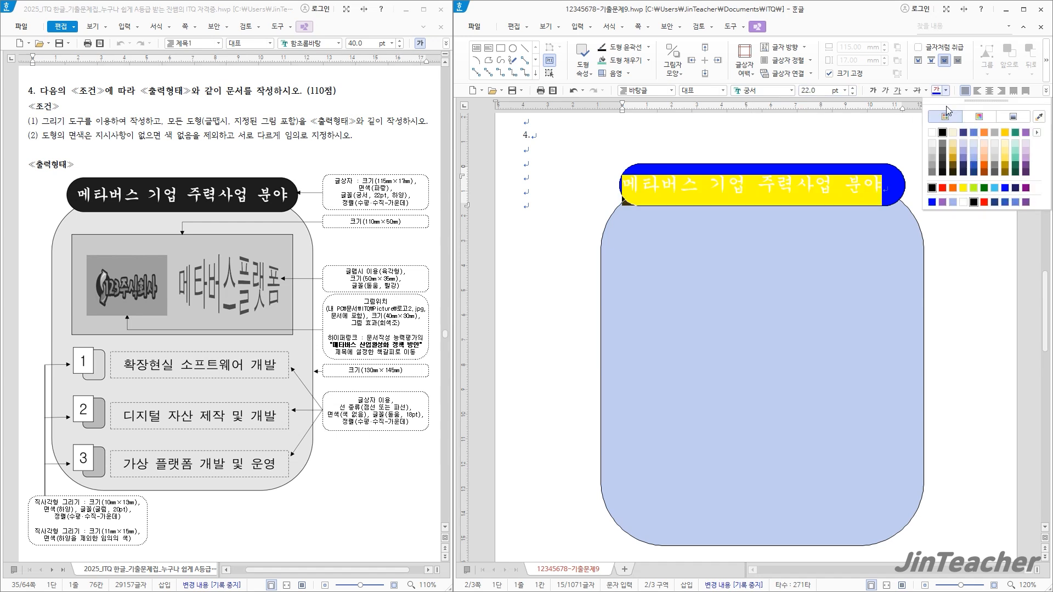
pyautogui.click(932, 133)
pyautogui.click(990, 91)
pyautogui.click(958, 192)
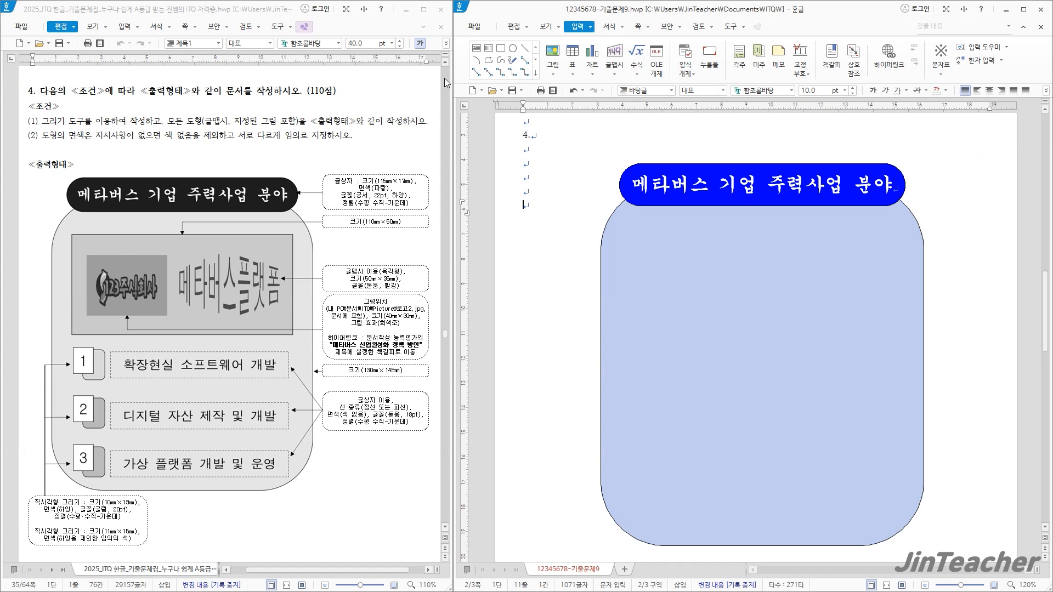
# Step: Draw a rectangle inside the blue panel and size it 110 × 50 mm
pyautogui.click(501, 48)
pyautogui.moveTo(623, 243); pyautogui.dragTo(898, 337)
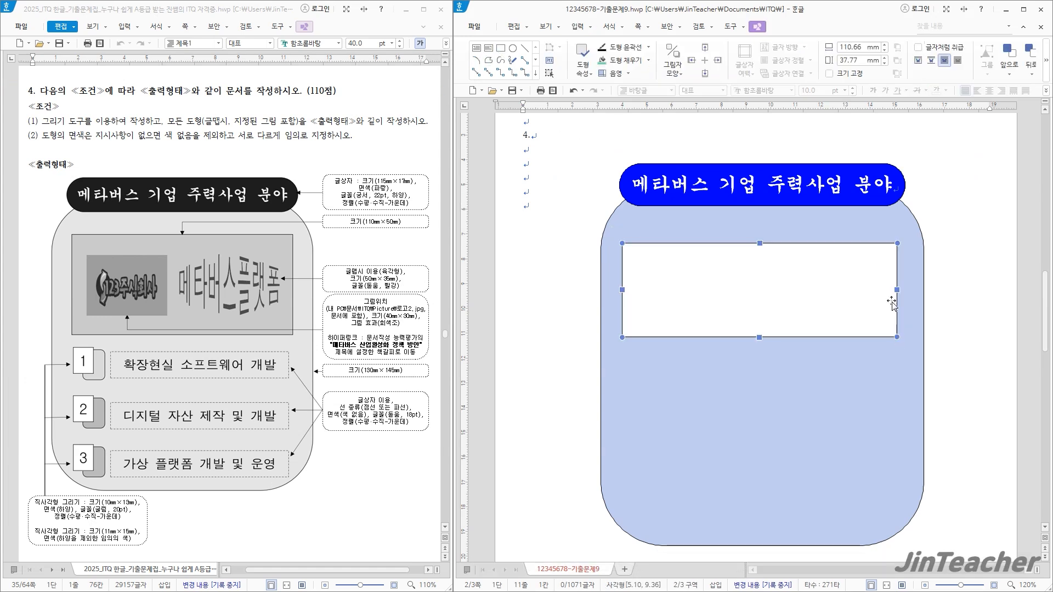
pyautogui.doubleClick(892, 304)
pyautogui.moveTo(680, 130); pyautogui.dragTo(575, 175)
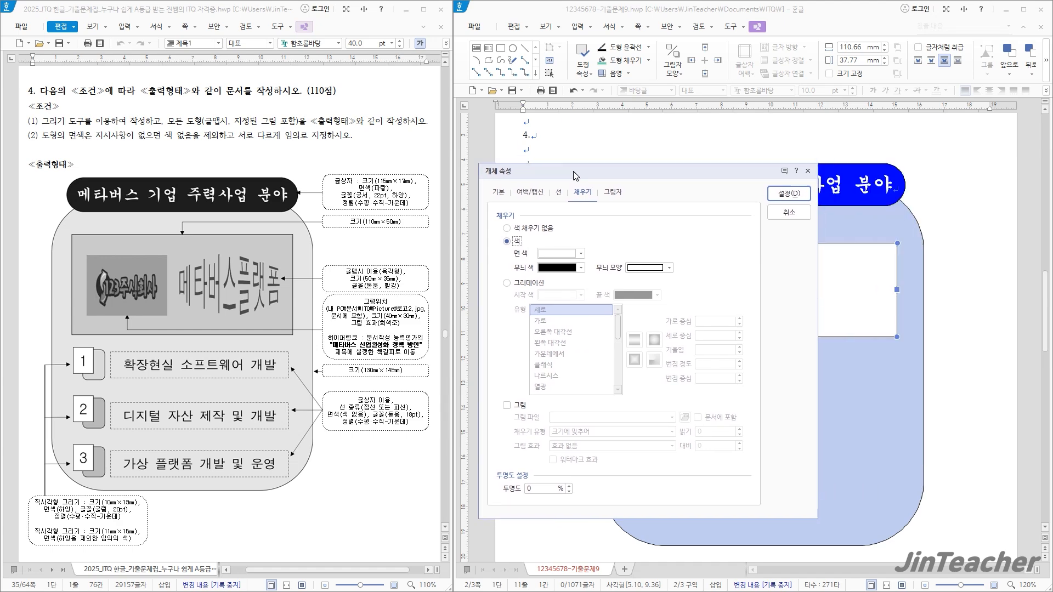
pyautogui.click(498, 193)
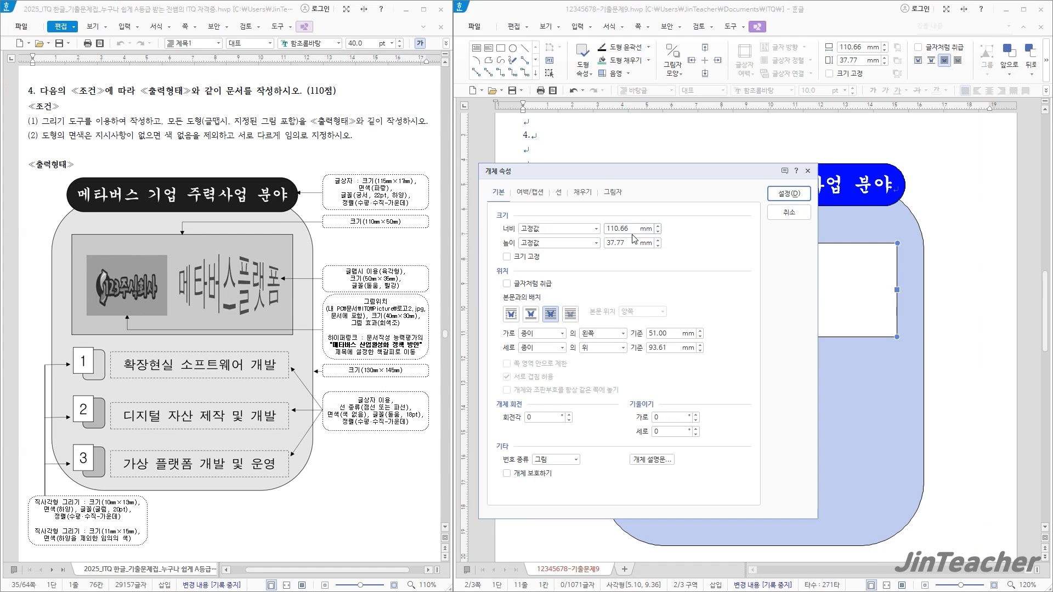
pyautogui.moveTo(966, 220); pyautogui.dragTo(817, 223)
pyautogui.write('110')
pyautogui.press('Tab')
# Step: Fill the rectangle light peach and apply the settings
pyautogui.click(562, 199)
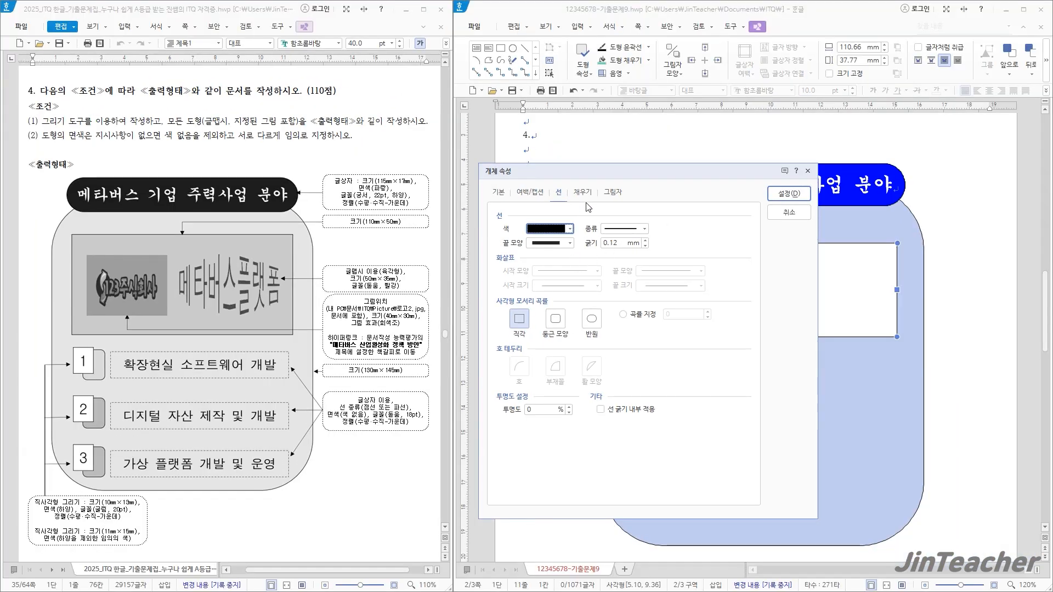
pyautogui.click(583, 193)
pyautogui.click(570, 253)
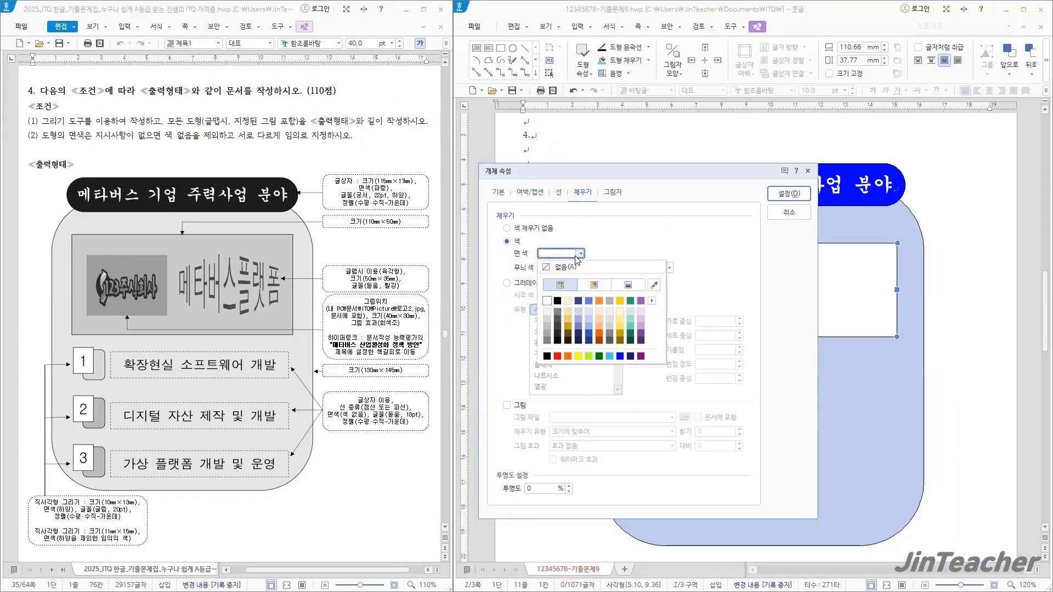
pyautogui.click(600, 317)
pyautogui.click(793, 196)
# Step: Nudge the peach rectangle into place just below the panel's title bar
pyautogui.moveTo(790, 259); pyautogui.dragTo(810, 303)
pyautogui.press('Left')
pyautogui.press('Left')
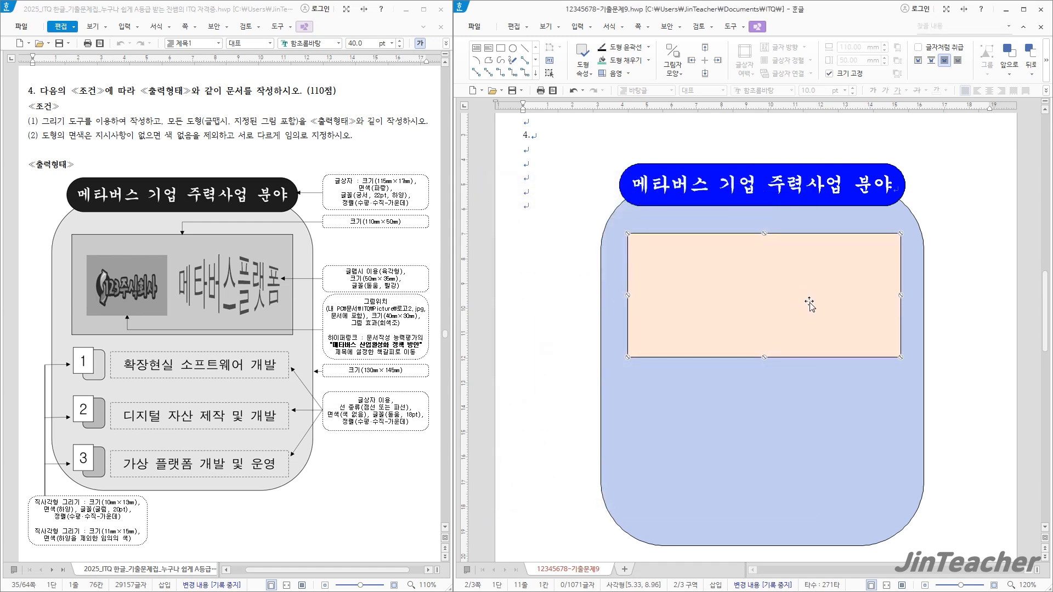
pyautogui.press('Down')
pyautogui.press('Down')
pyautogui.press('Down')
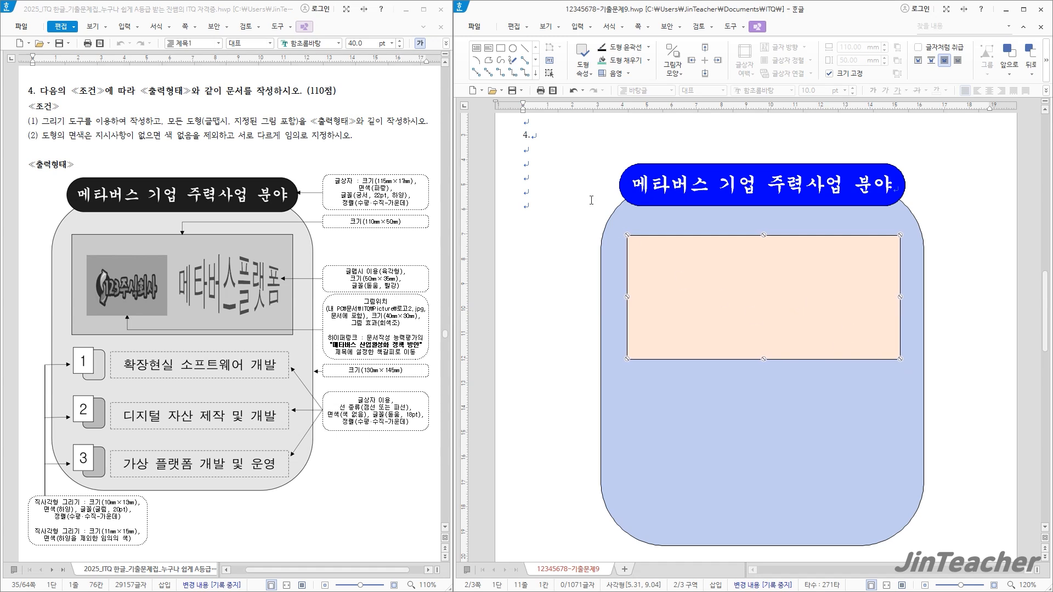
pyautogui.click(561, 194)
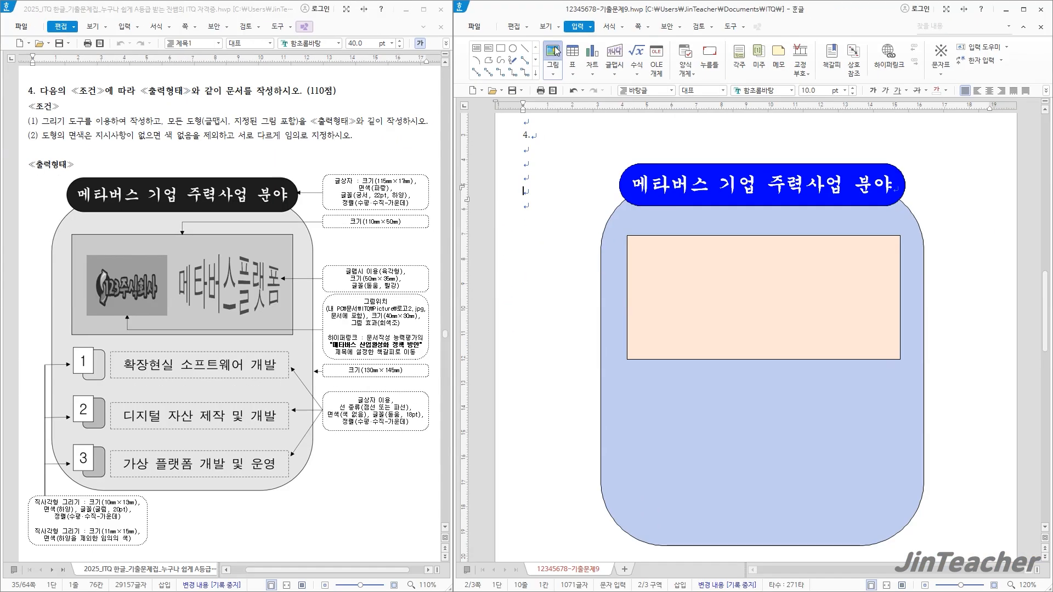
# Step: Insert the 로고2 logo picture onto the page
pyautogui.click(555, 69)
pyautogui.click(730, 219)
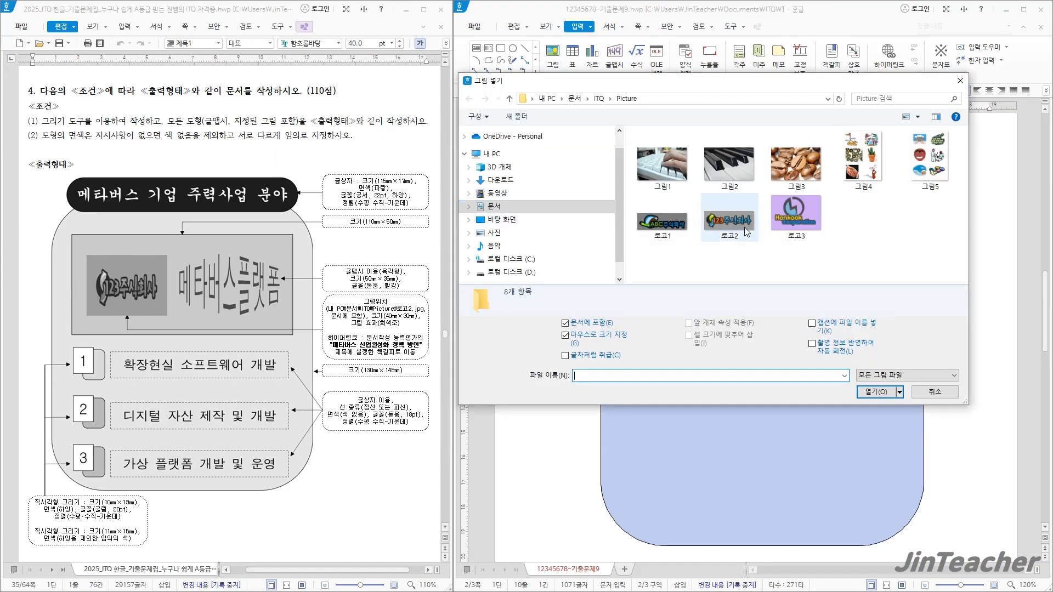
pyautogui.click(872, 400)
pyautogui.moveTo(552, 271); pyautogui.dragTo(615, 320)
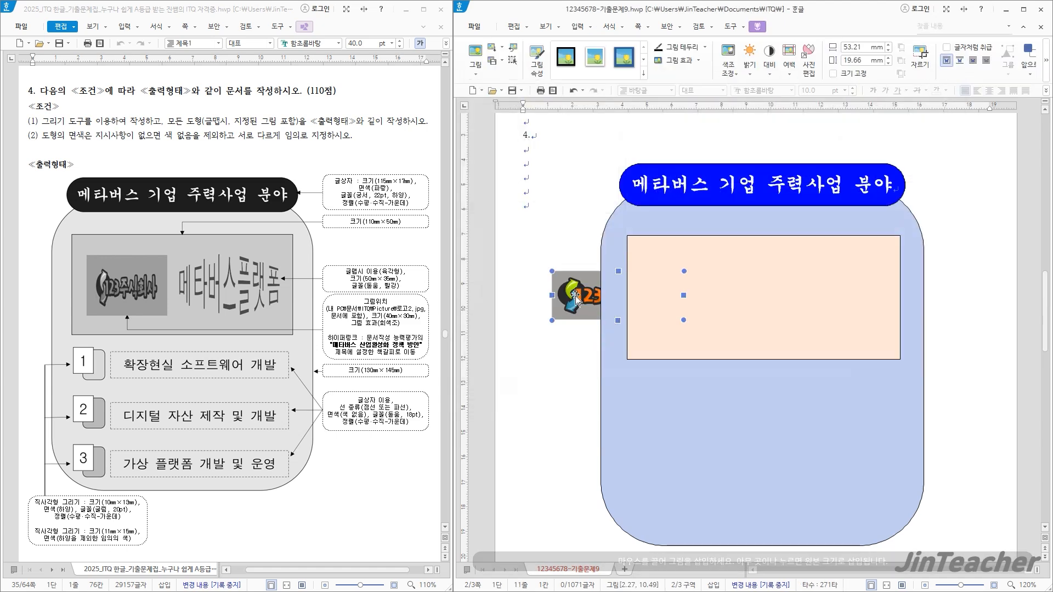
# Step: Resize the logo to 40 × 30 mm and lock its size
pyautogui.doubleClick(591, 287)
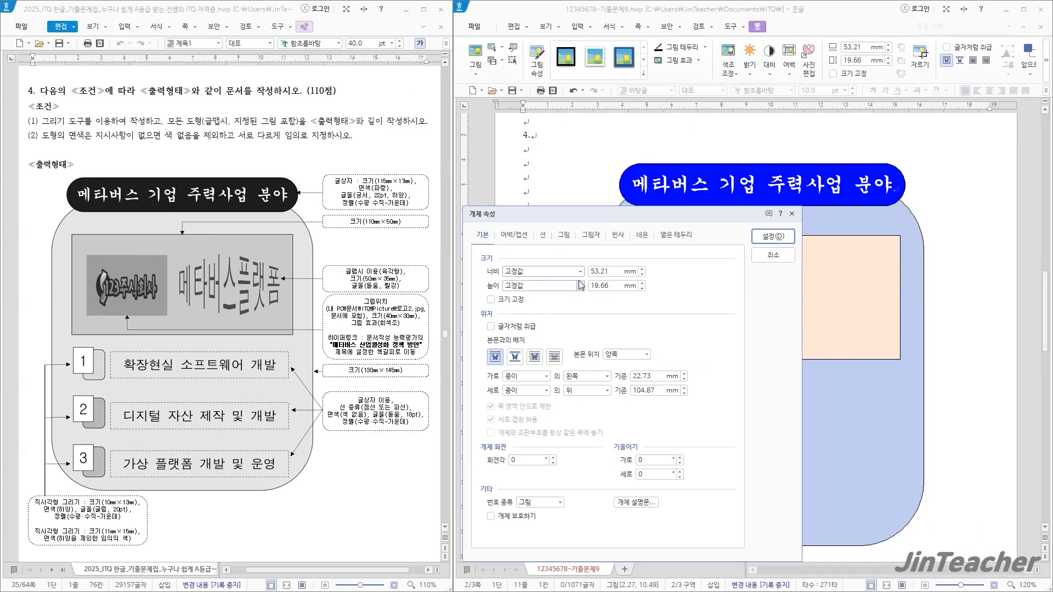
pyautogui.moveTo(614, 271); pyautogui.dragTo(567, 266)
pyautogui.write('40')
pyautogui.press('Tab')
pyautogui.press('Tab')
pyautogui.write('30')
pyautogui.click(491, 299)
# Step: Place the logo in front of text, make it grayscale, and move it into the peach box
pyautogui.moveTo(568, 218); pyautogui.dragTo(697, 171)
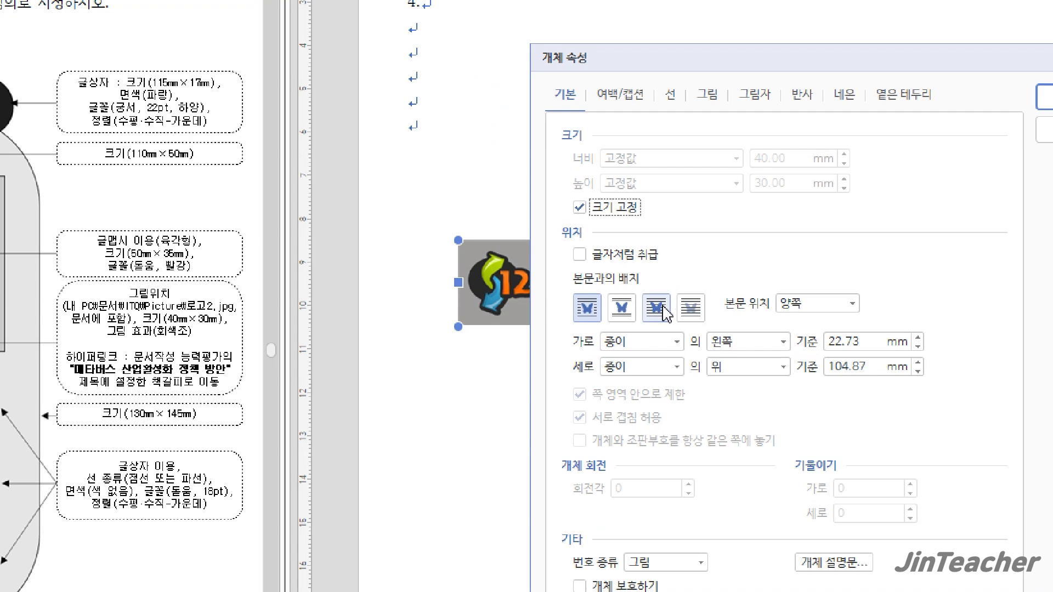
pyautogui.click(657, 309)
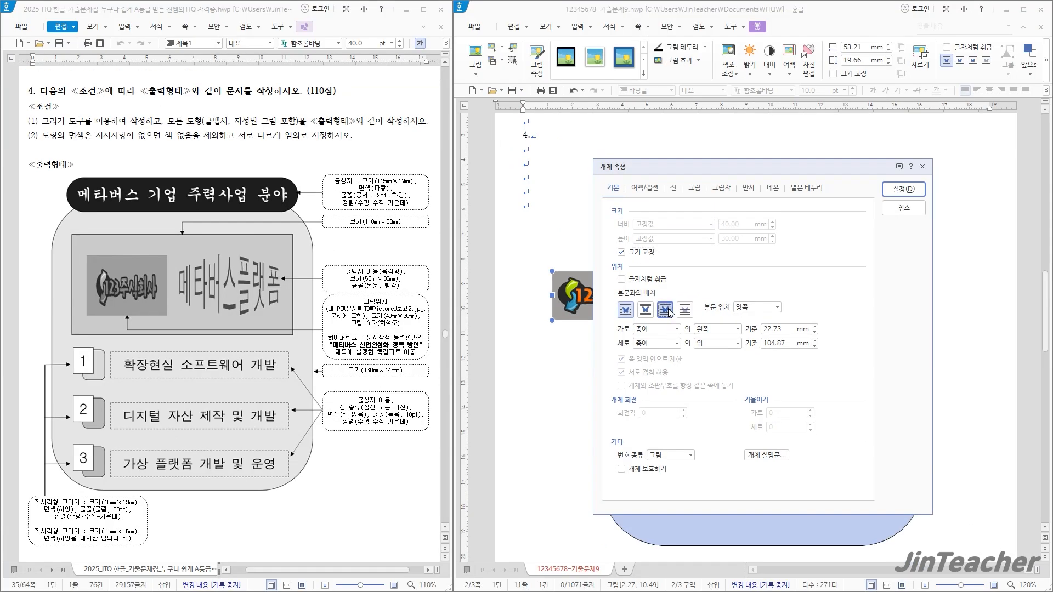
pyautogui.click(707, 94)
pyautogui.click(644, 415)
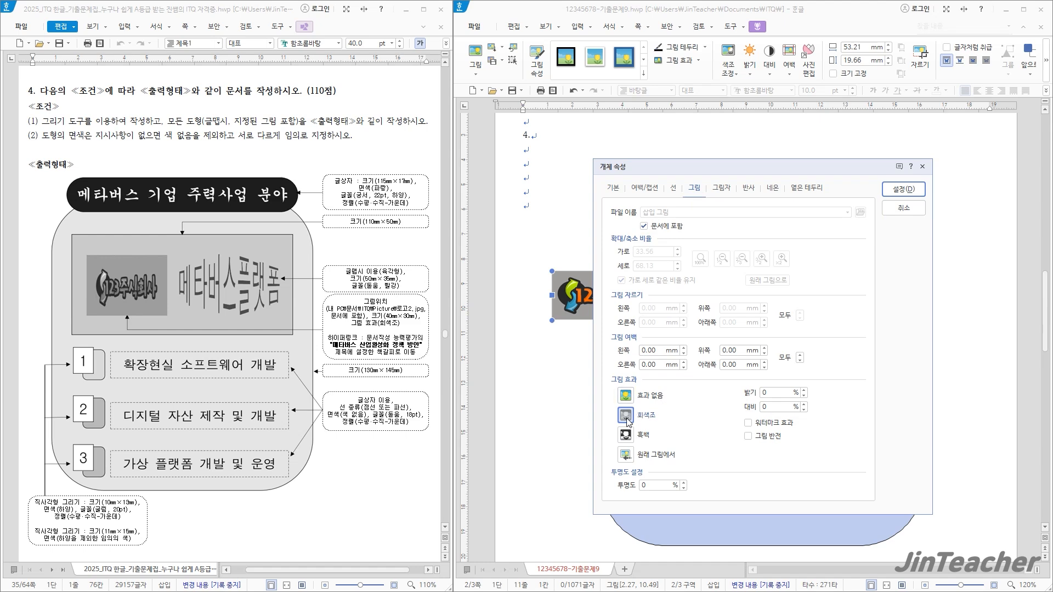
pyautogui.click(904, 189)
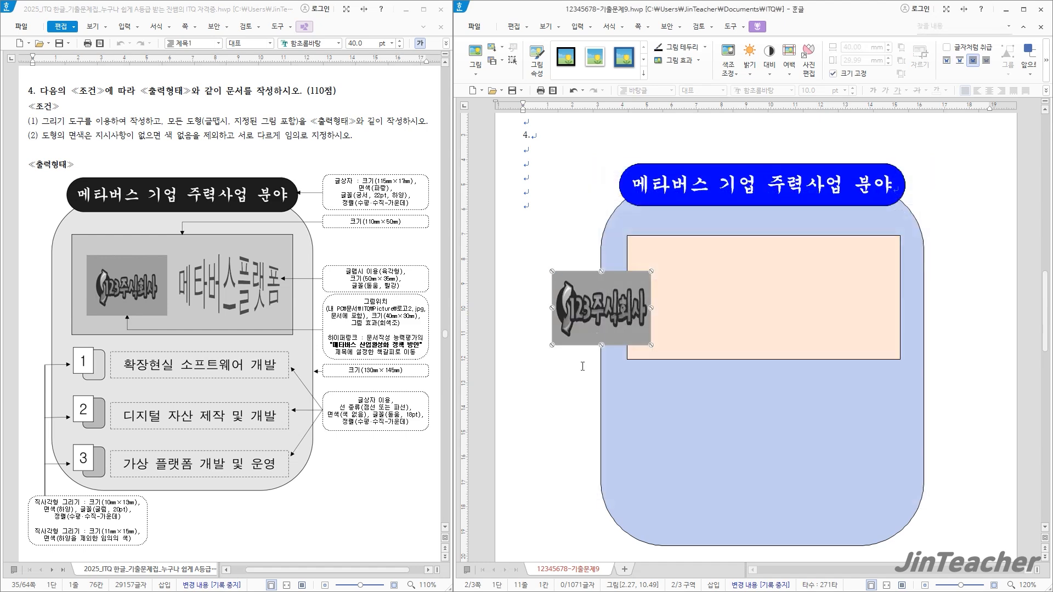
pyautogui.moveTo(615, 322); pyautogui.dragTo(709, 310)
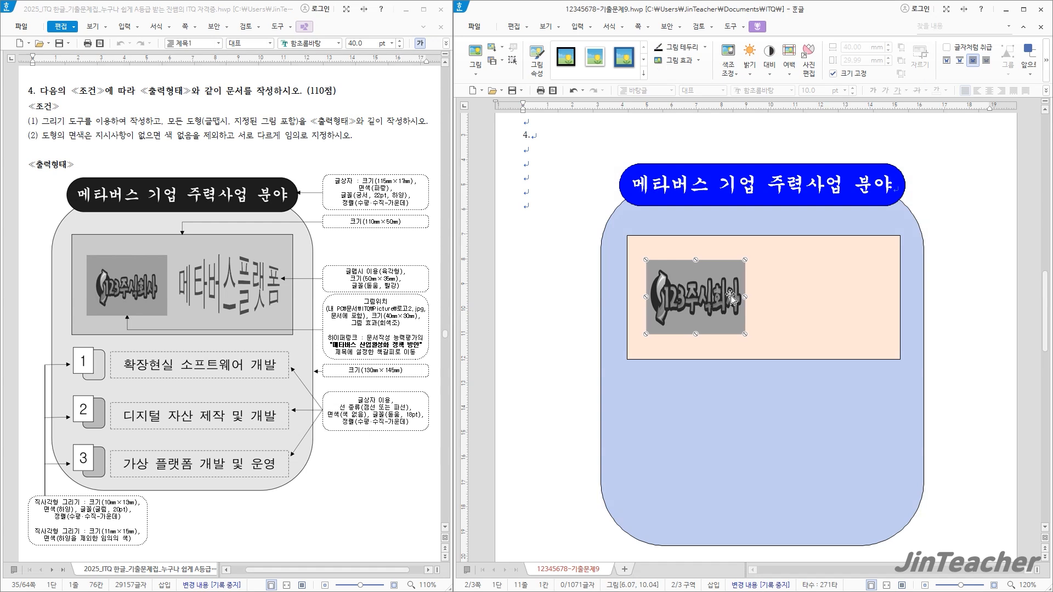
# Step: Link the logo to the 메타버스 bookmark within this Hangul document
pyautogui.click(579, 27)
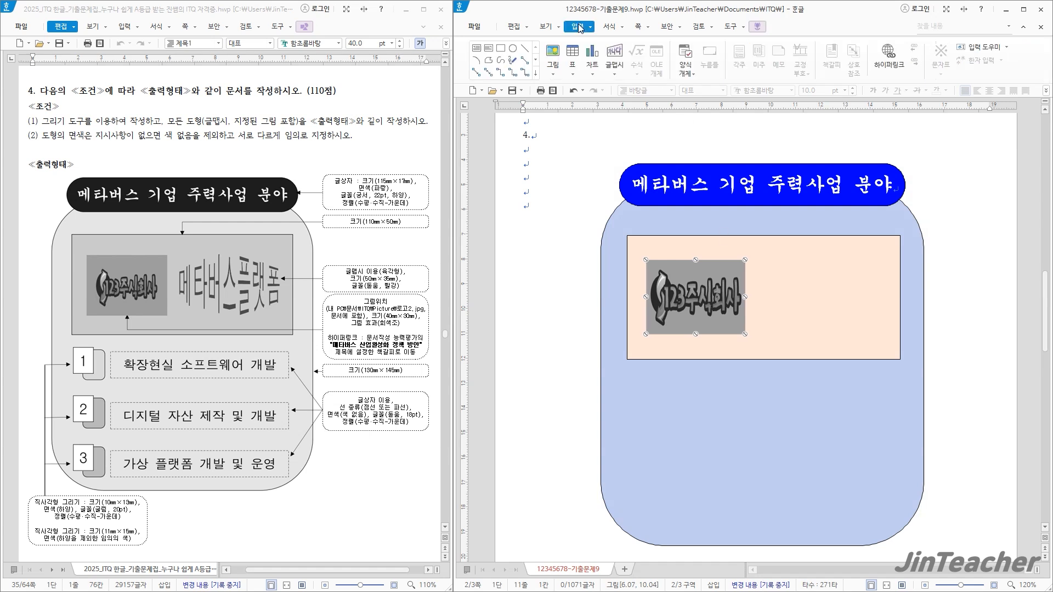
pyautogui.click(889, 55)
pyautogui.moveTo(700, 219); pyautogui.dragTo(524, 218)
pyautogui.click(508, 283)
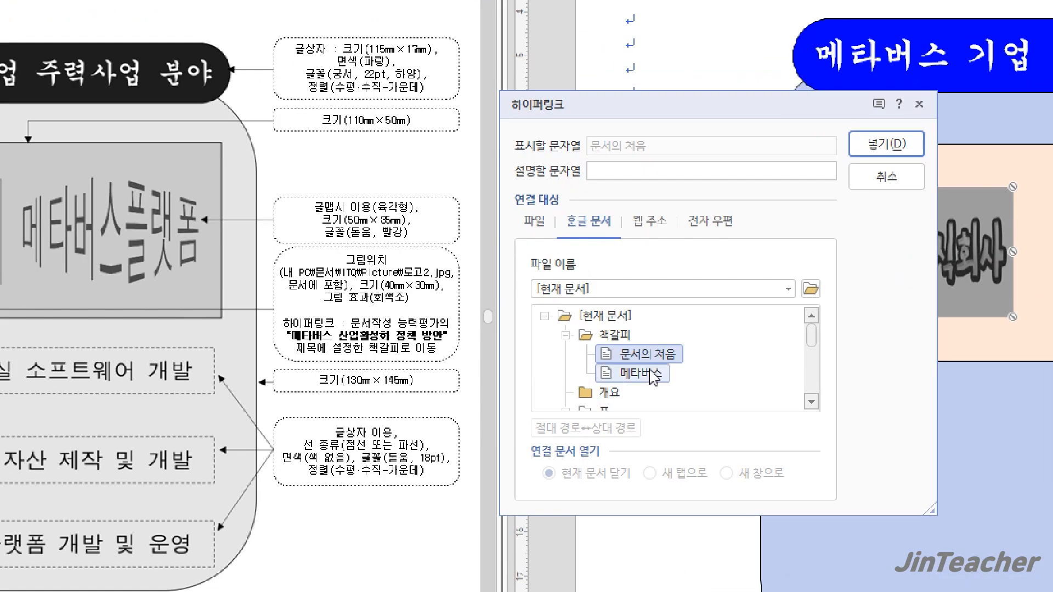
pyautogui.click(641, 374)
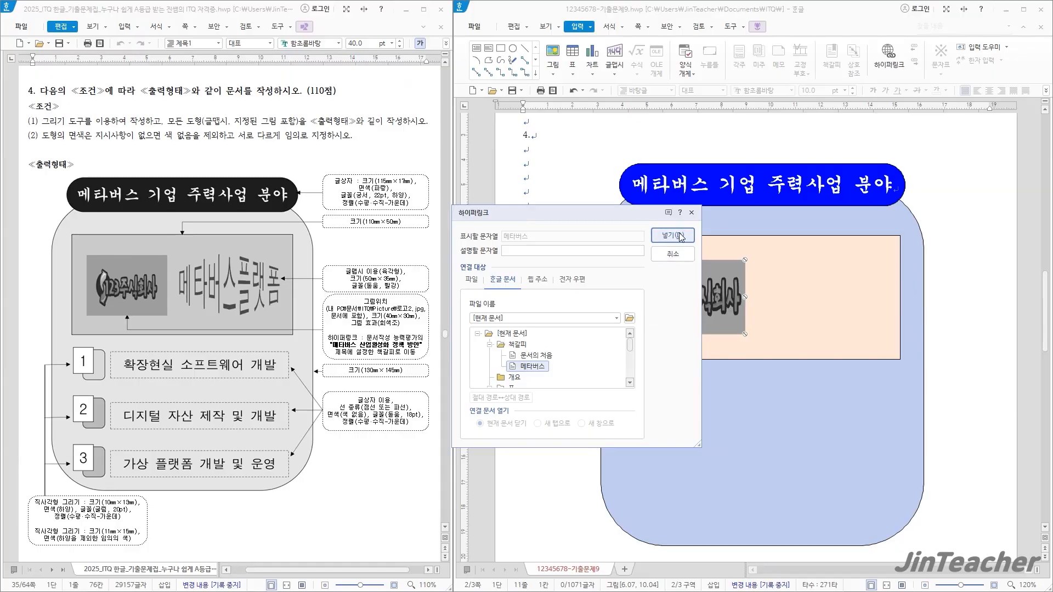
pyautogui.click(886, 144)
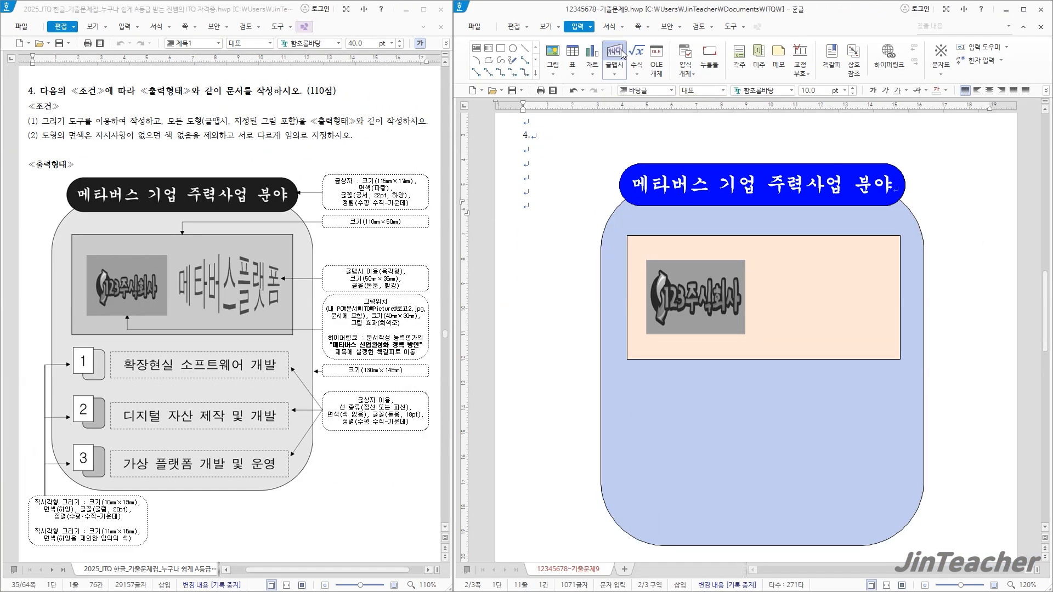
# Step: Create a 메타버스플랫폼 WordArt using the hexagon shape and 돋움 font
pyautogui.click(657, 90)
pyautogui.moveTo(677, 209); pyautogui.dragTo(491, 225)
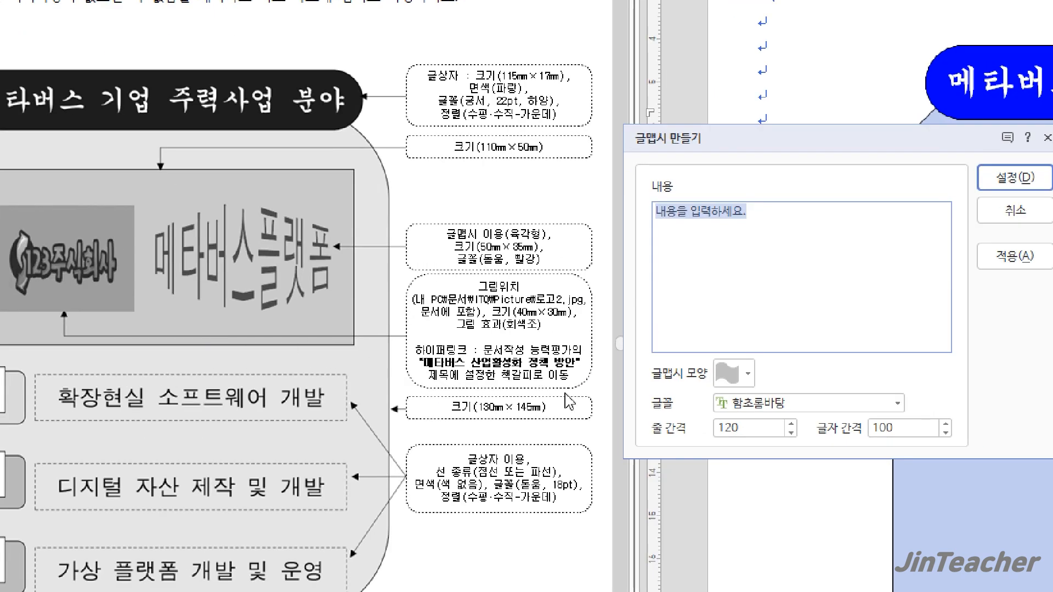
pyautogui.write('메타버스플')
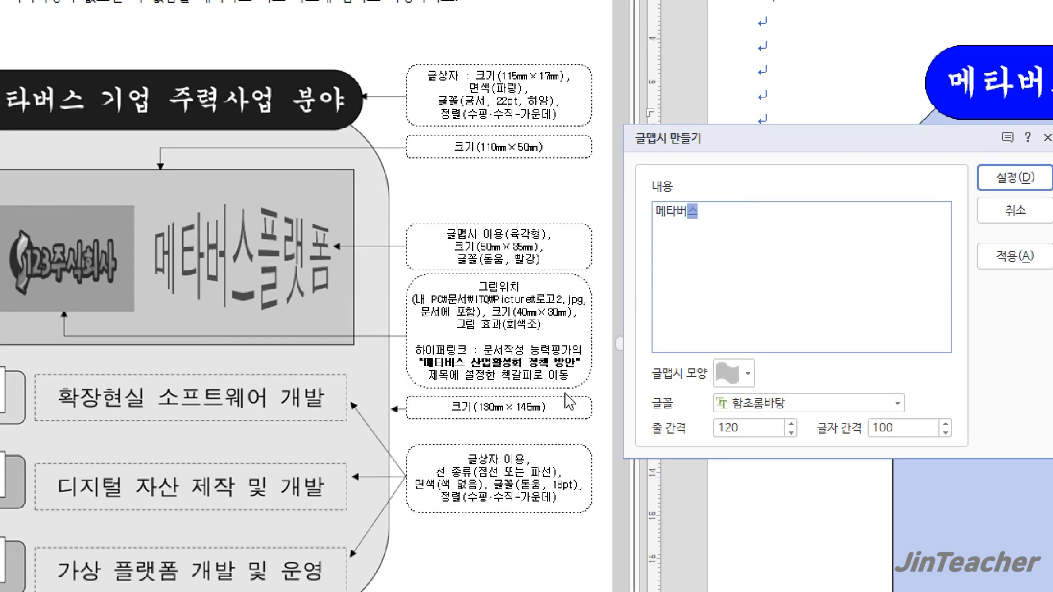
pyautogui.write('렛포')
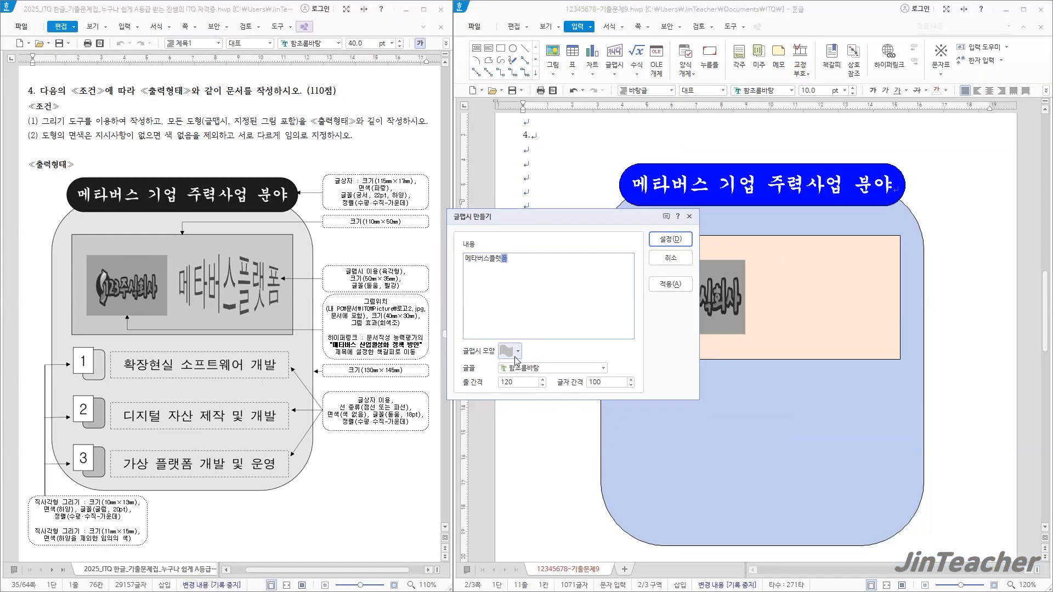
pyautogui.click(734, 373)
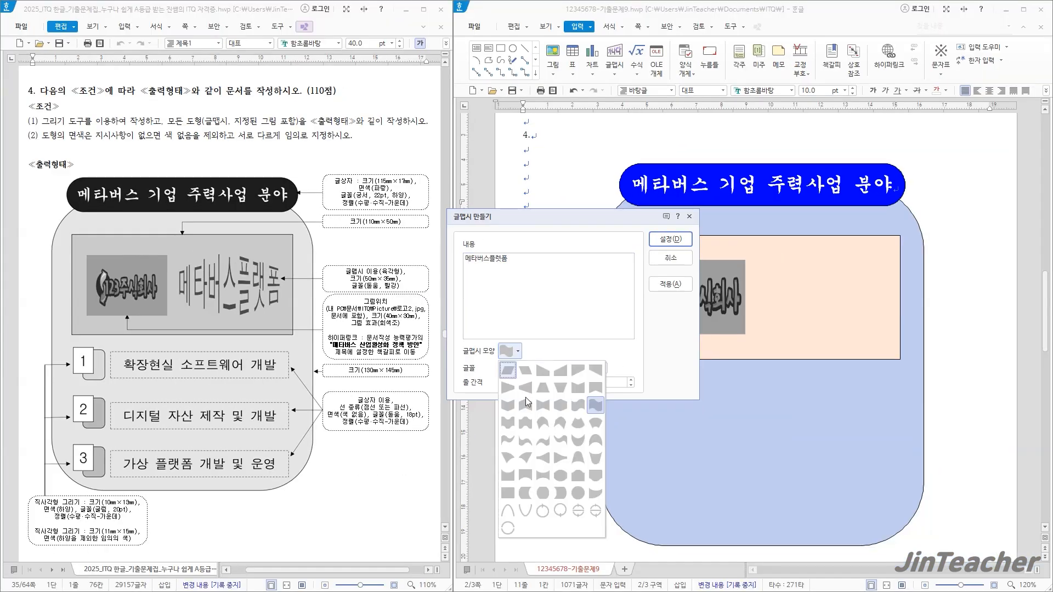
pyautogui.click(558, 410)
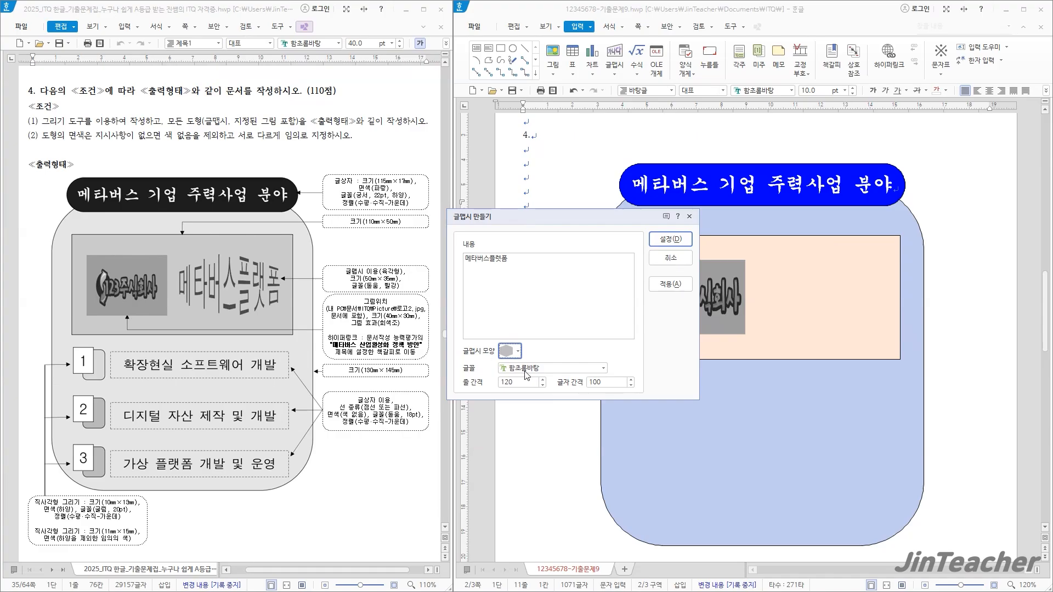
pyautogui.click(602, 369)
pyautogui.scroll(5, 574, 427)
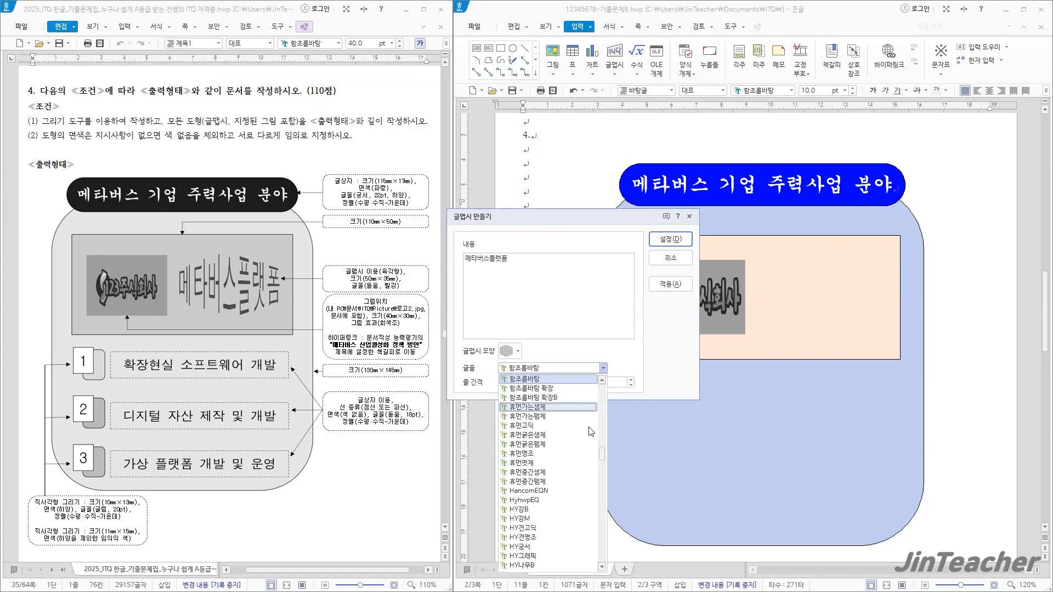
pyautogui.scroll(10, 568, 427)
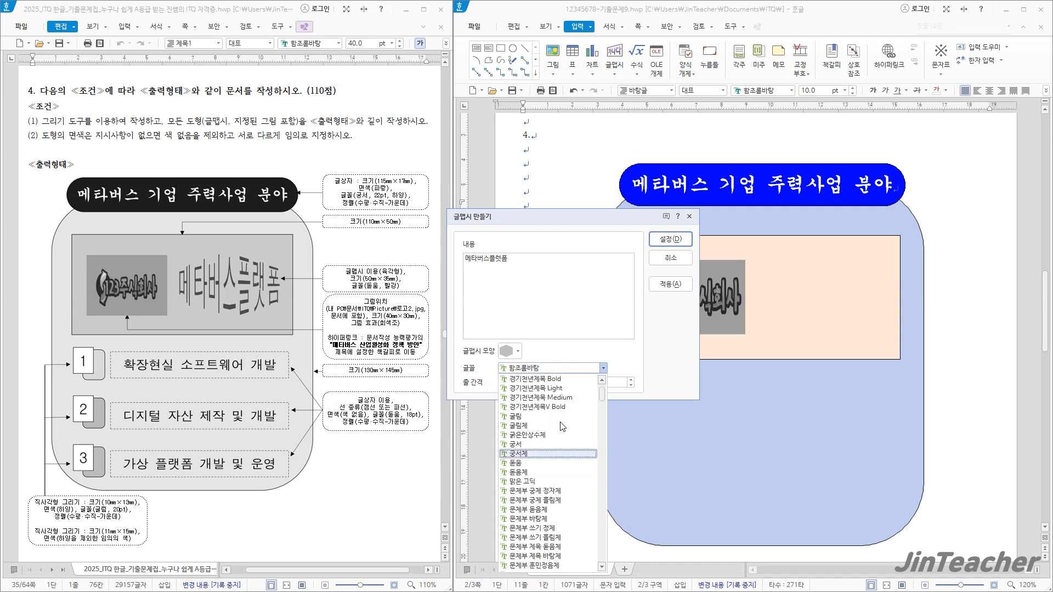
pyautogui.click(527, 492)
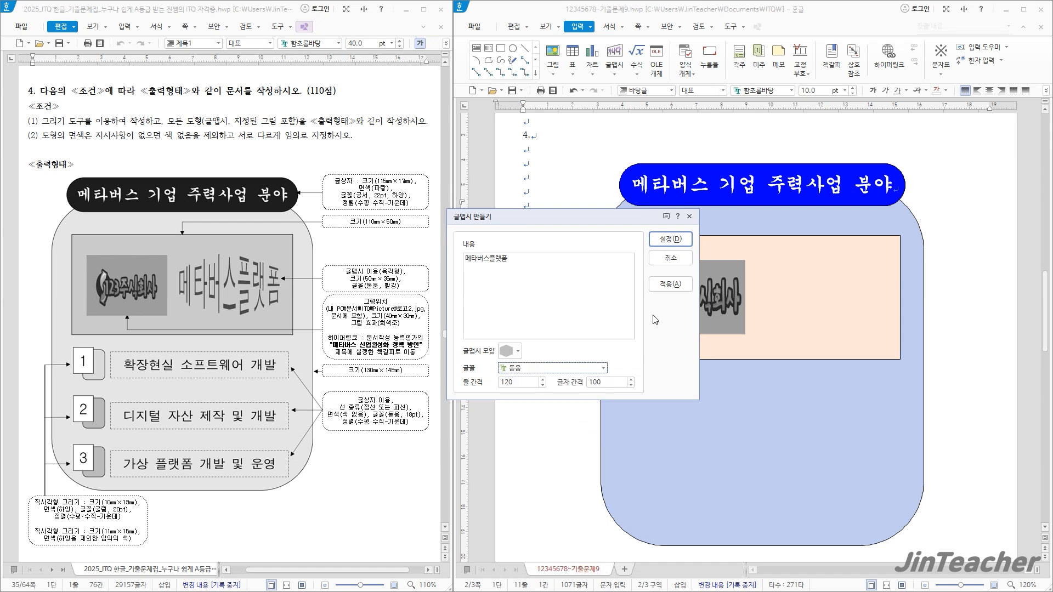
pyautogui.click(671, 240)
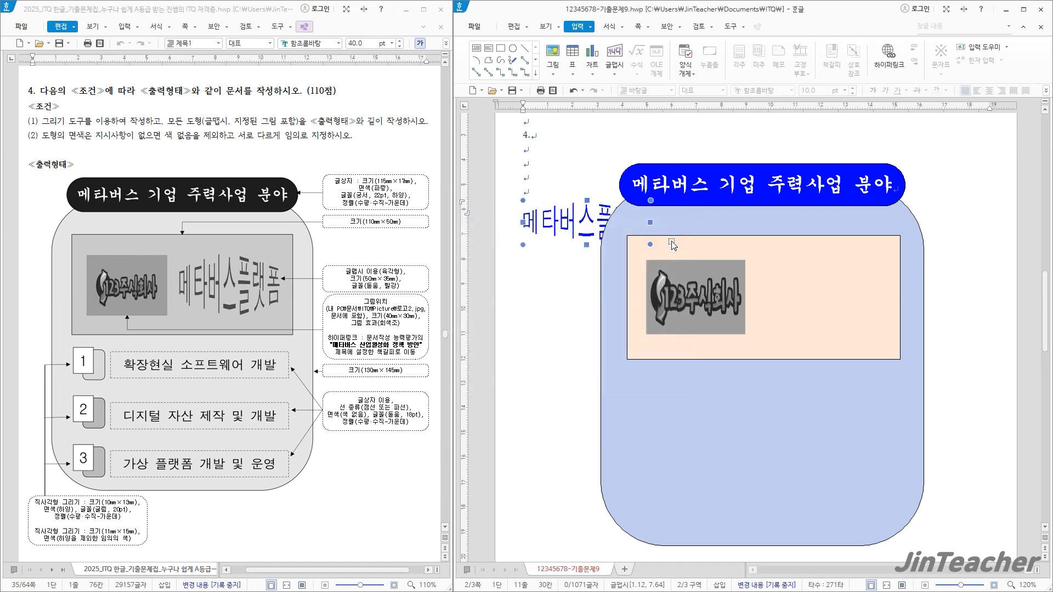
# Step: Size the WordArt to 50 × 35 mm, lock its size, and place it in front of text
pyautogui.doubleClick(574, 230)
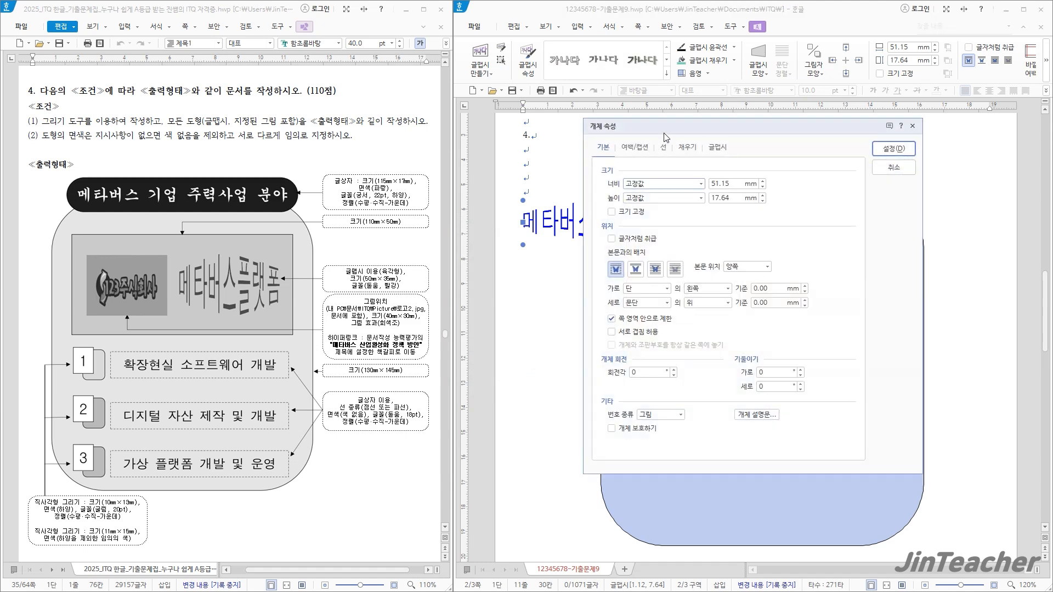
pyautogui.moveTo(666, 137); pyautogui.dragTo(546, 138)
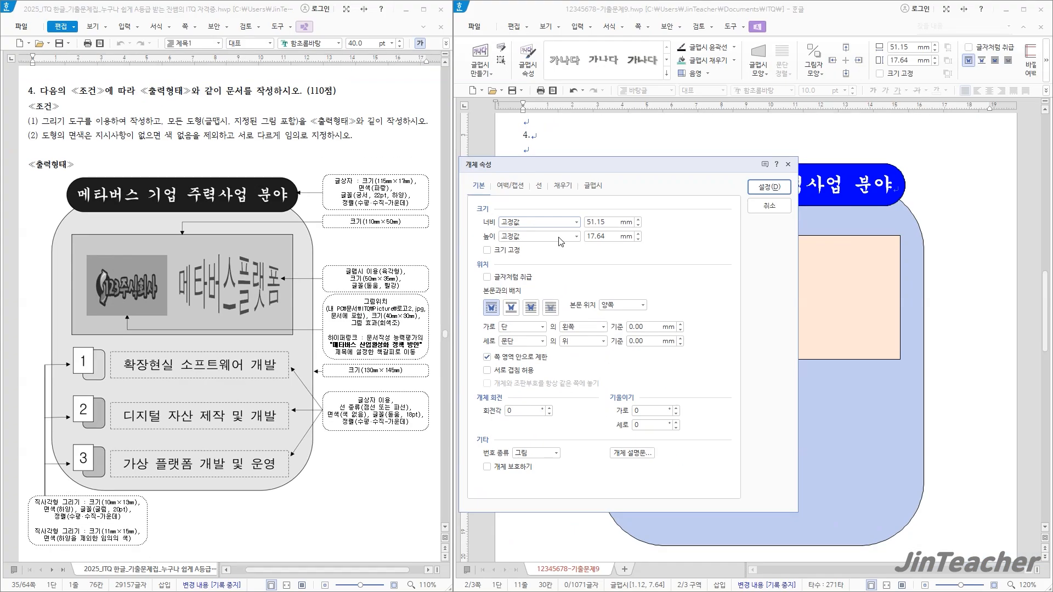
pyautogui.moveTo(796, 168); pyautogui.dragTo(667, 176)
pyautogui.write('50')
pyautogui.press('Tab')
pyautogui.write('35')
pyautogui.click(486, 250)
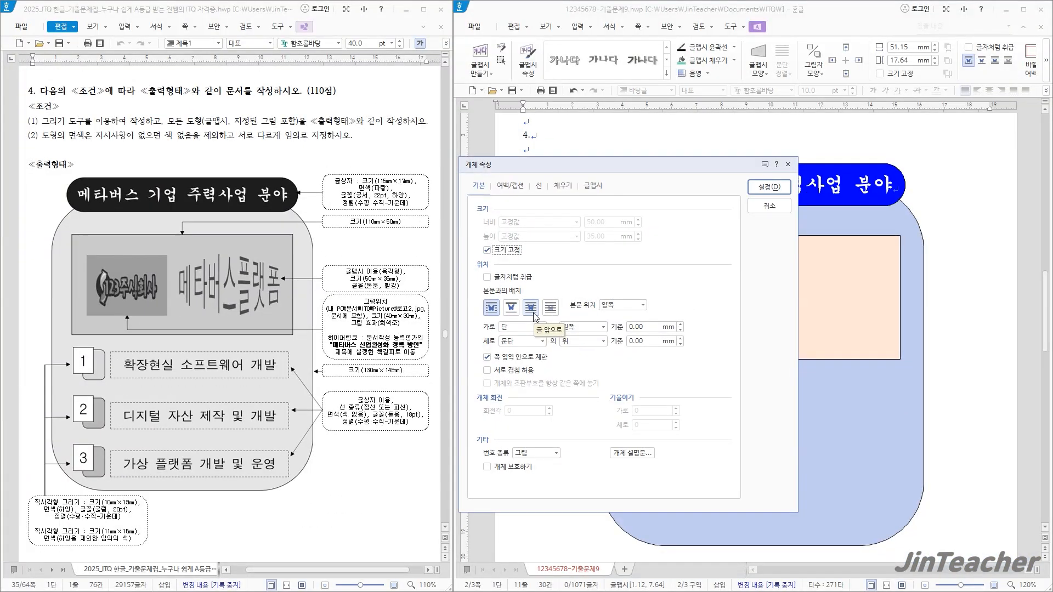
pyautogui.click(534, 315)
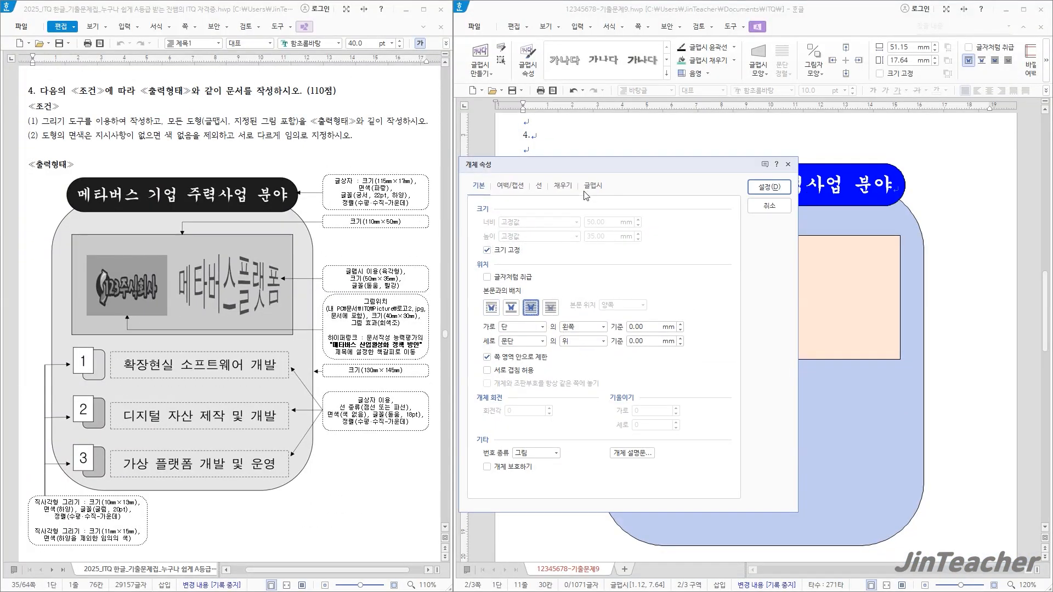
# Step: Fill the WordArt red and move it into the peach box beside the logo
pyautogui.click(571, 186)
pyautogui.click(561, 247)
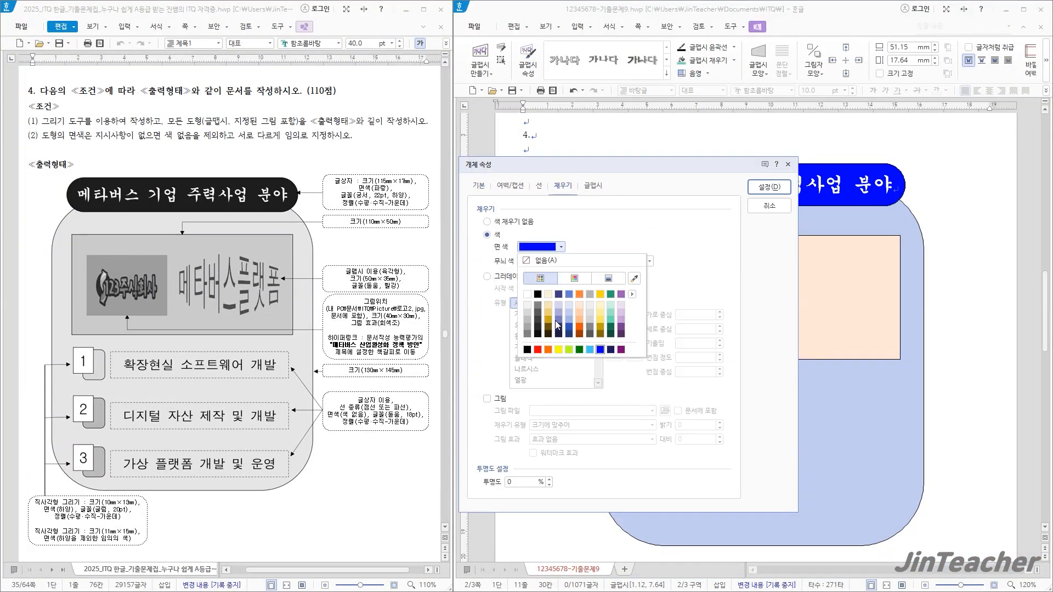
pyautogui.click(537, 350)
pyautogui.click(769, 187)
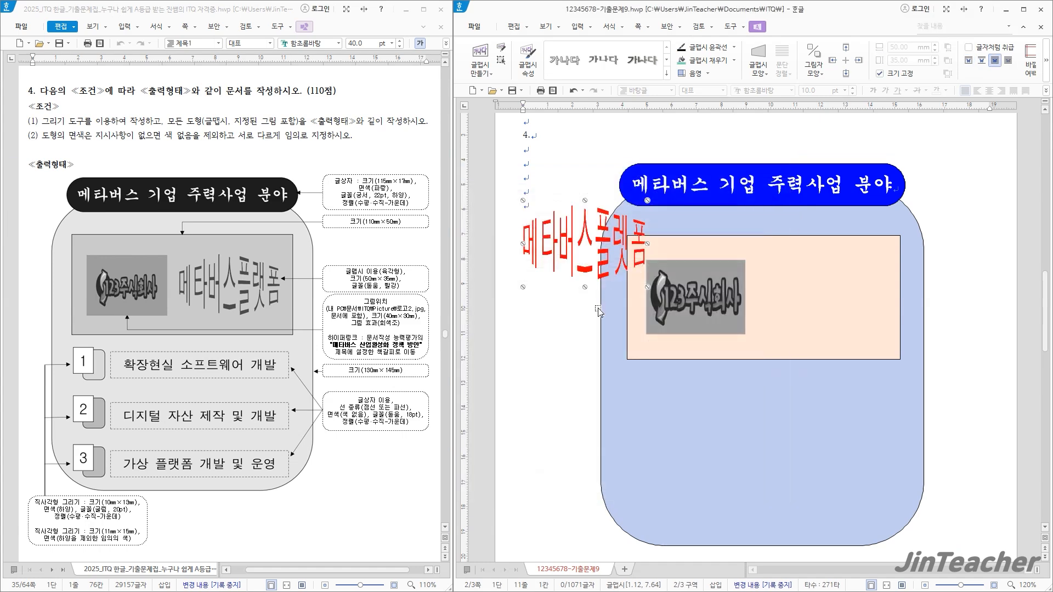
pyautogui.moveTo(599, 253); pyautogui.dragTo(838, 302)
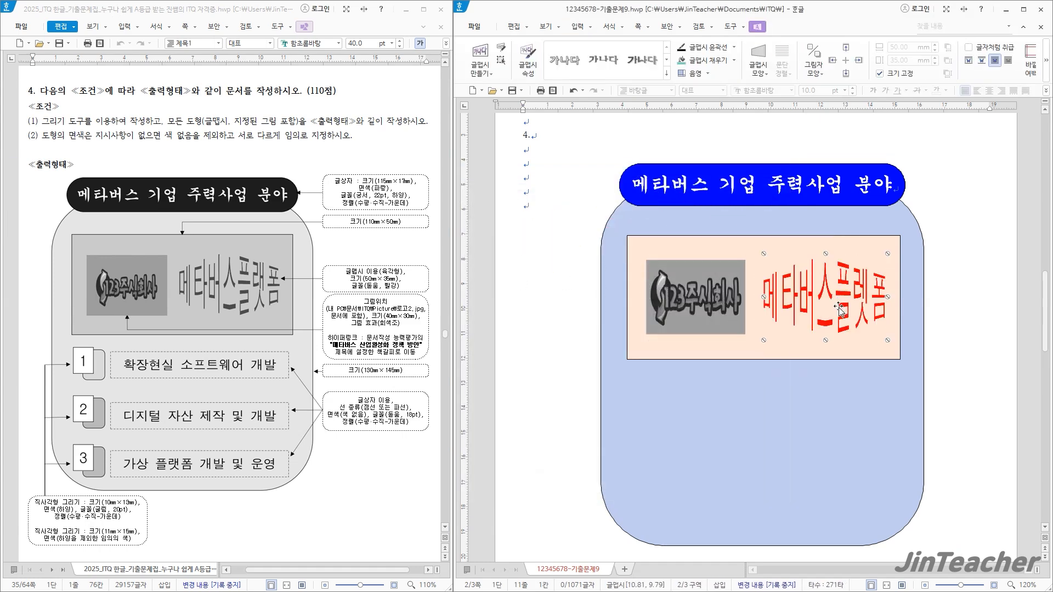
pyautogui.press('Escape')
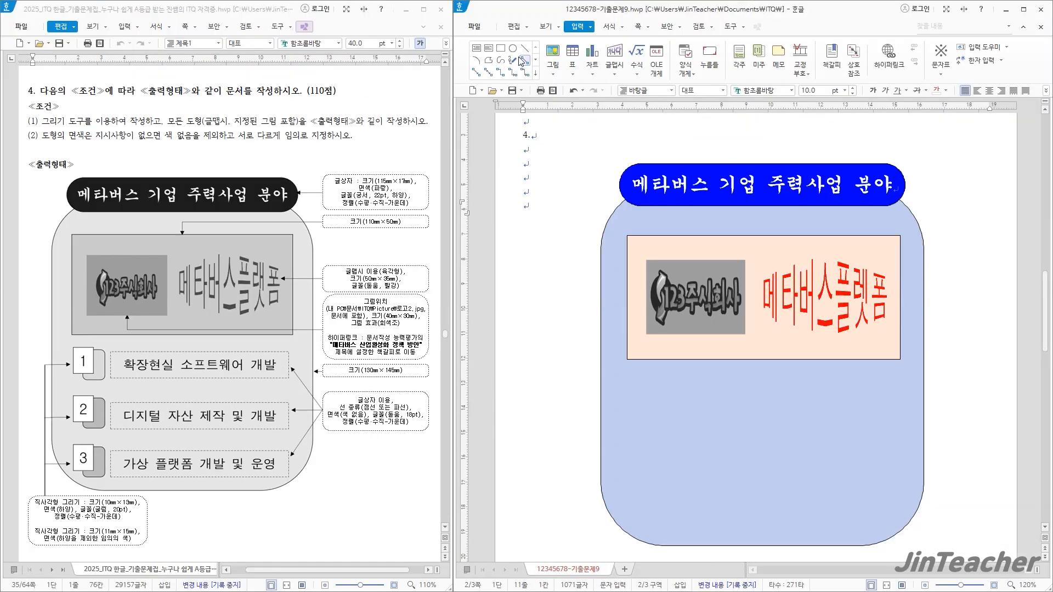
# Step: Draw a small rectangle on the panel and lock its size at 11 × 15 mm
pyautogui.click(501, 48)
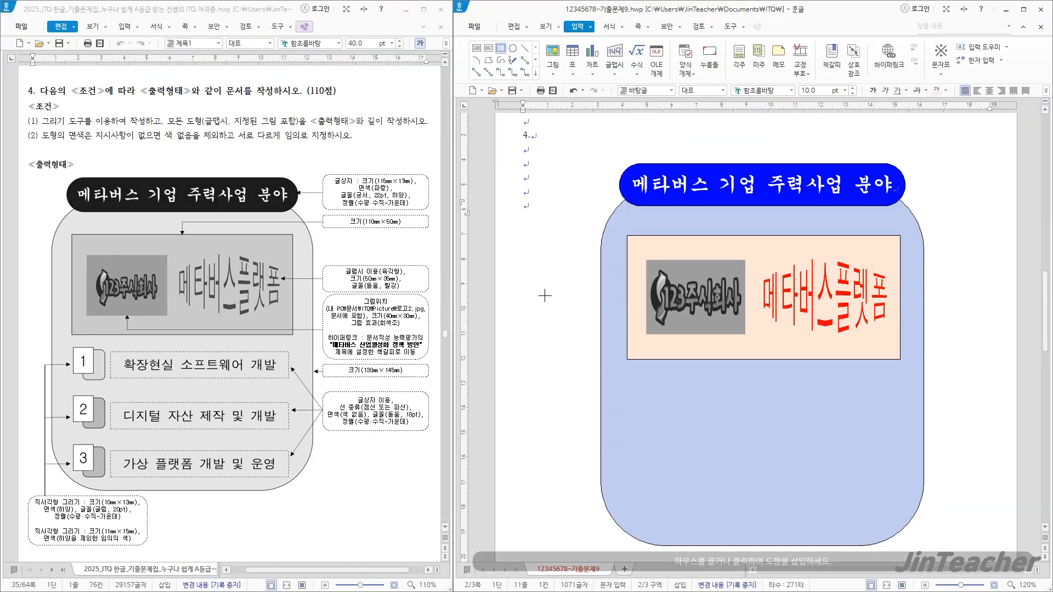
pyautogui.moveTo(532, 402); pyautogui.dragTo(570, 458)
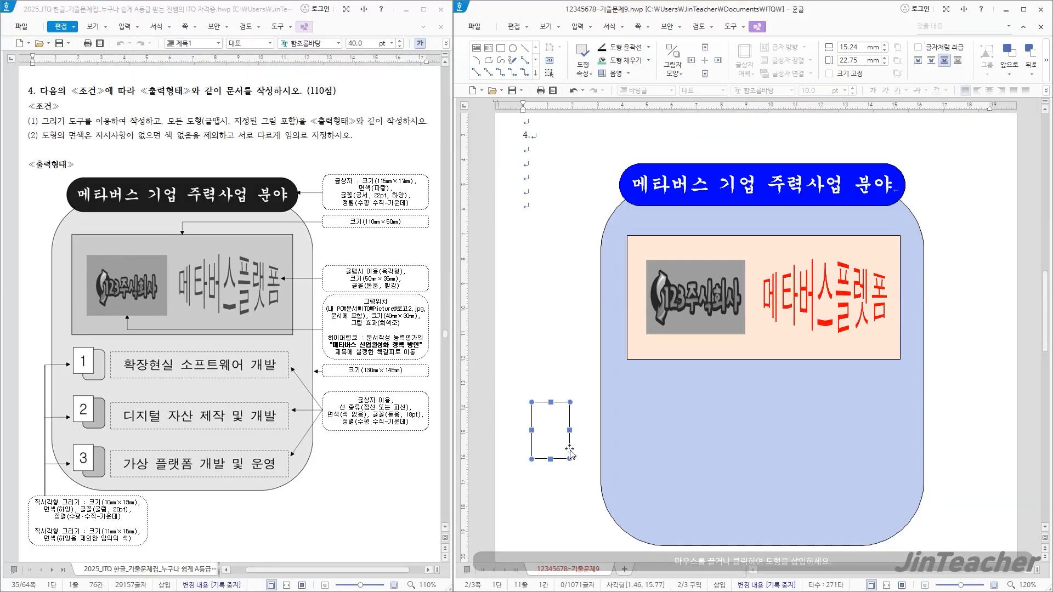
pyautogui.doubleClick(569, 445)
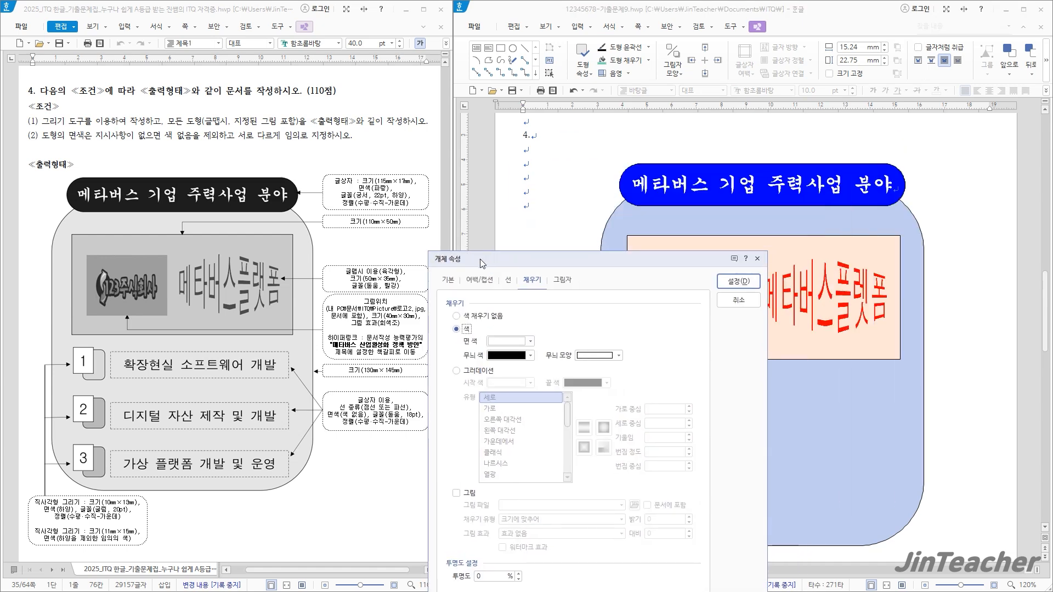
pyautogui.click(457, 280)
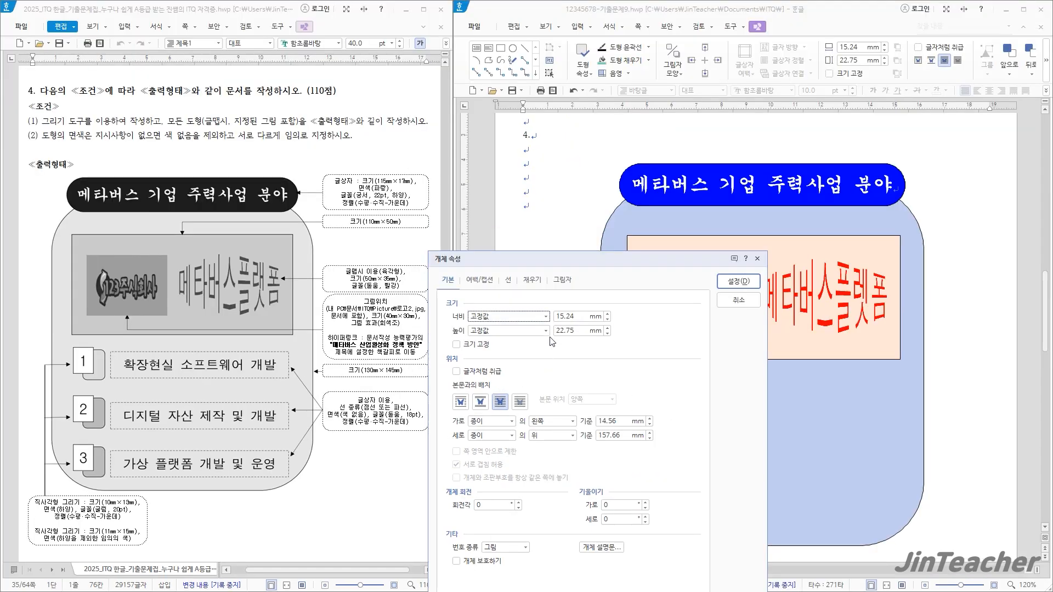
pyautogui.moveTo(575, 316); pyautogui.dragTo(550, 324)
pyautogui.press('Tab')
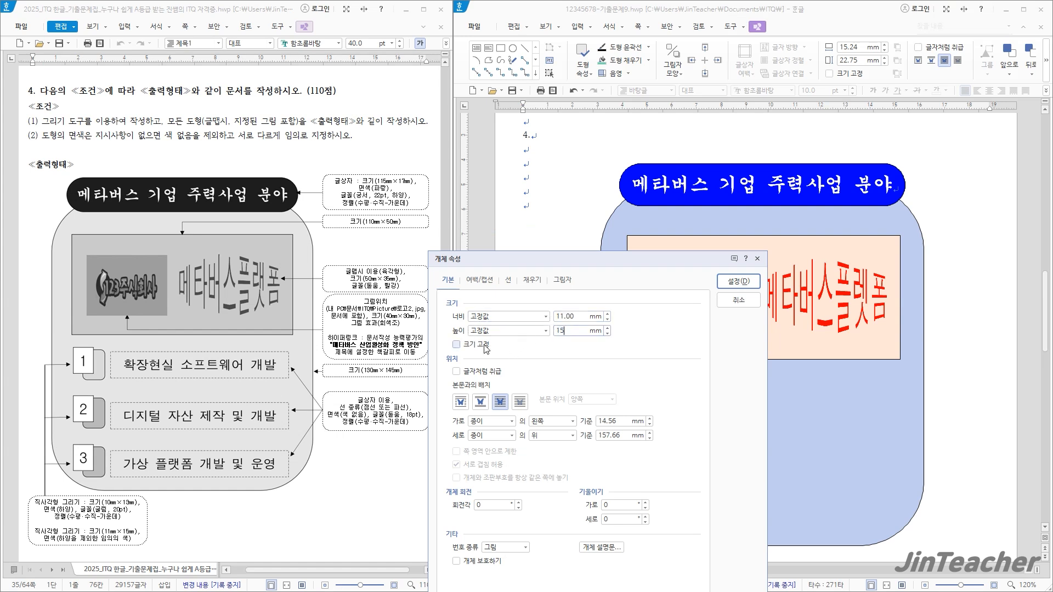
pyautogui.click(484, 349)
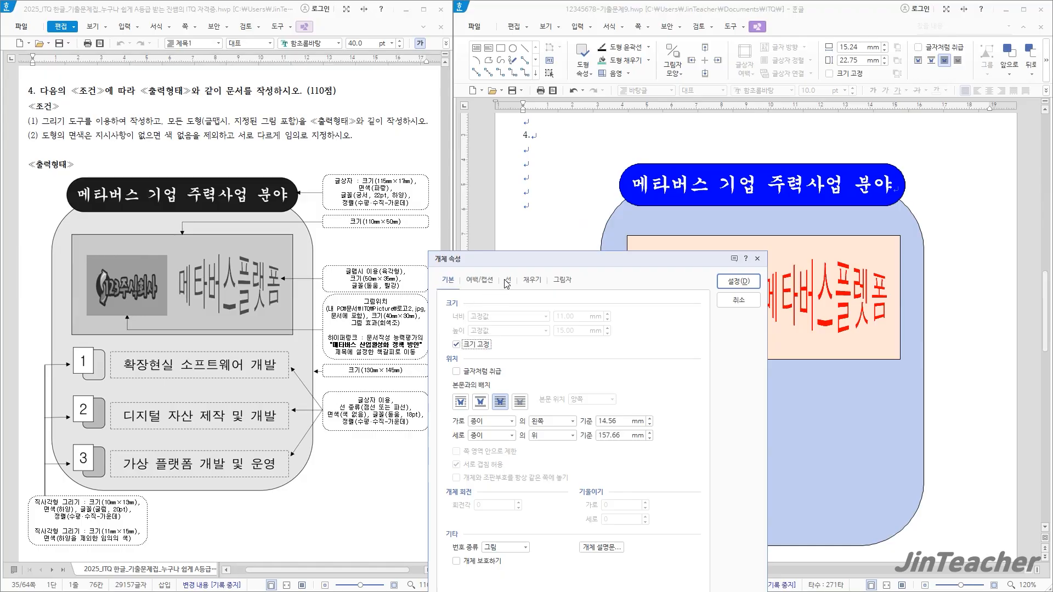
# Step: Give the rectangle rounded corners and light yellow fill, then move it below the peach box
pyautogui.click(505, 282)
pyautogui.click(509, 407)
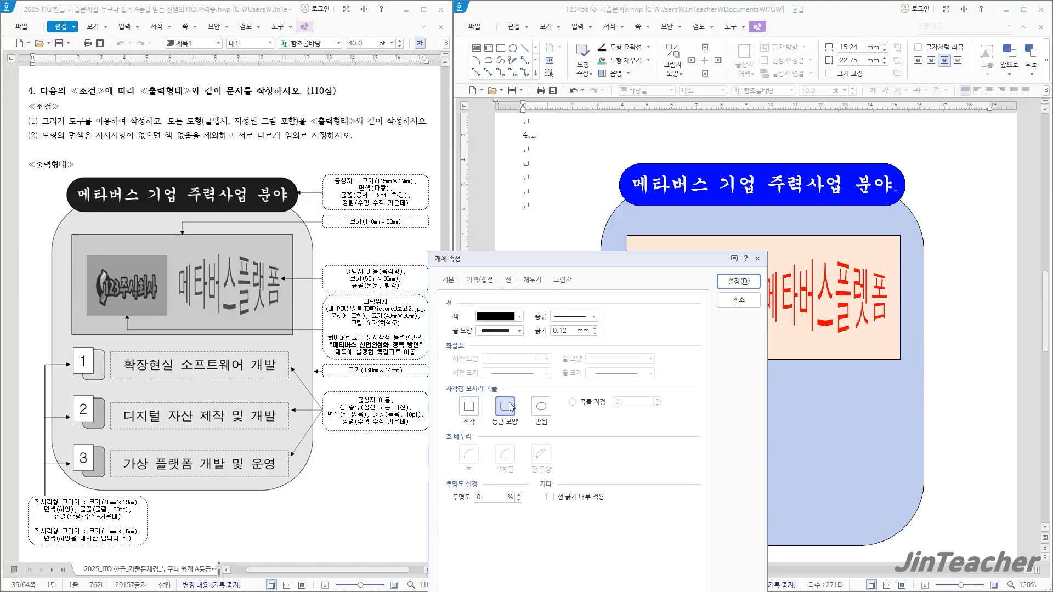
pyautogui.click(532, 281)
pyautogui.click(523, 341)
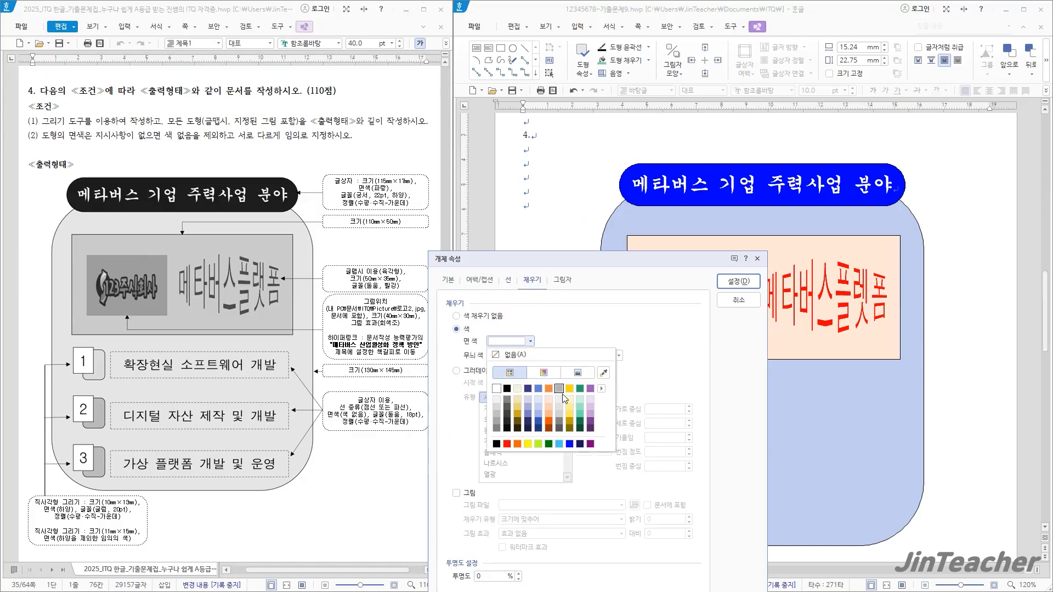
pyautogui.click(571, 403)
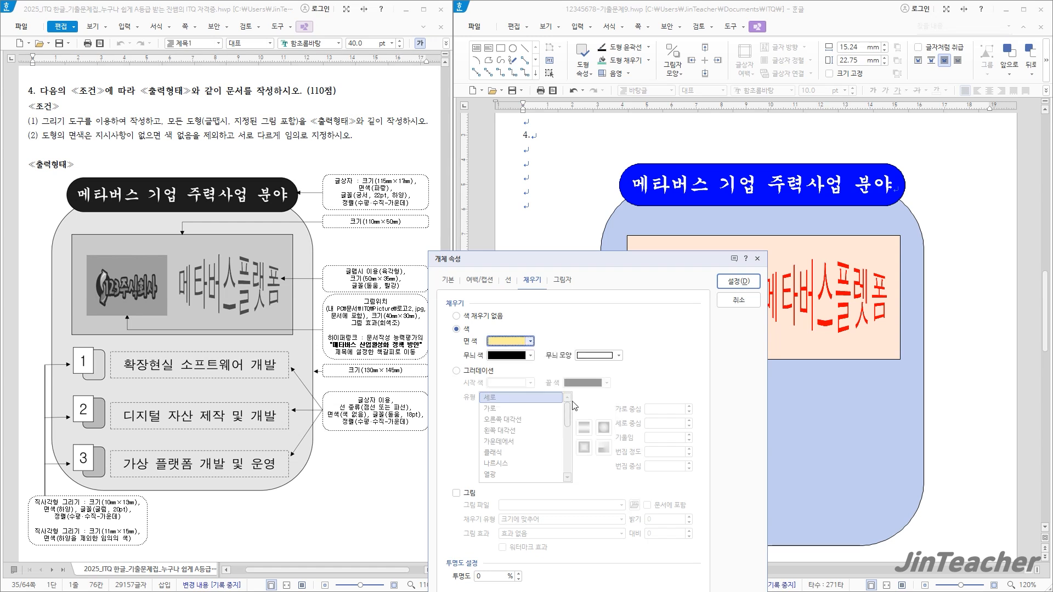
pyautogui.click(738, 281)
pyautogui.moveTo(556, 435); pyautogui.dragTo(666, 406)
pyautogui.press('Escape')
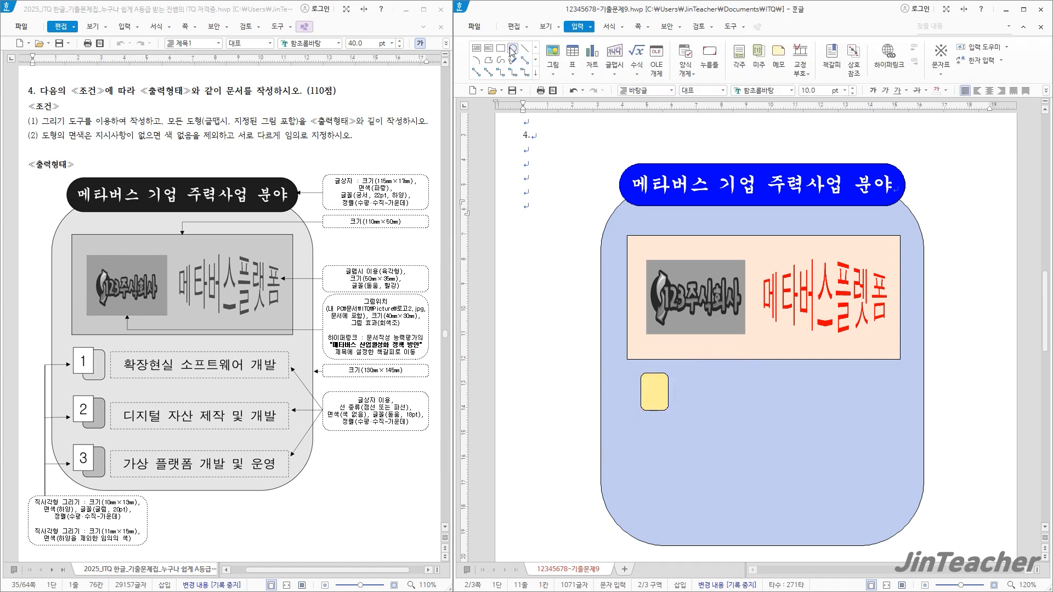
# Step: Draw another rectangle and lock its size at 10 × 13 mm
pyautogui.click(501, 48)
pyautogui.moveTo(530, 360); pyautogui.dragTo(573, 415)
pyautogui.press('p')
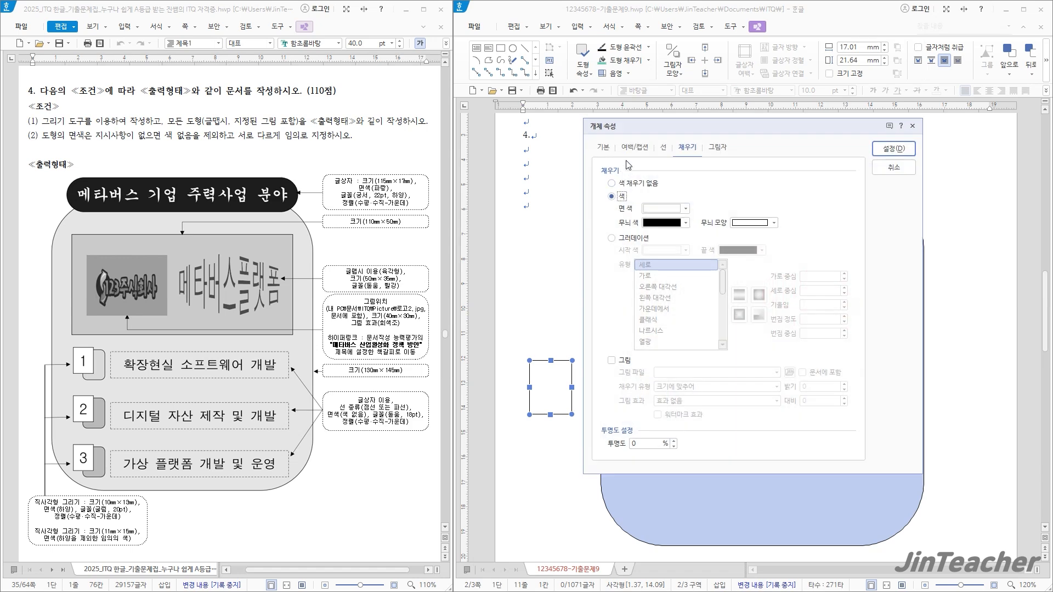
pyautogui.moveTo(644, 133); pyautogui.dragTo(489, 272)
pyautogui.click(451, 286)
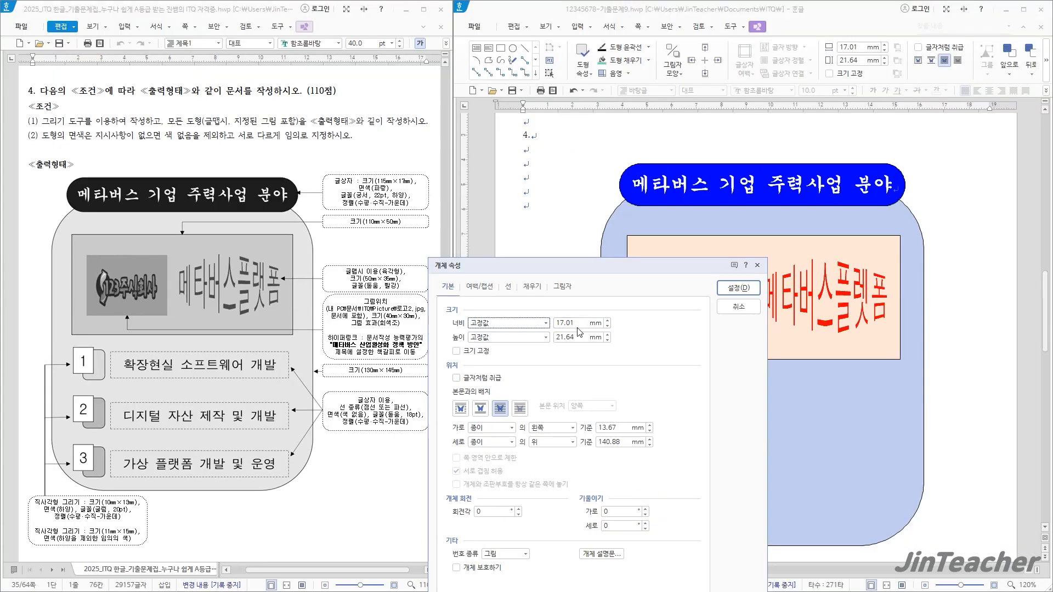
pyautogui.moveTo(579, 324); pyautogui.dragTo(477, 322)
pyautogui.press('Tab')
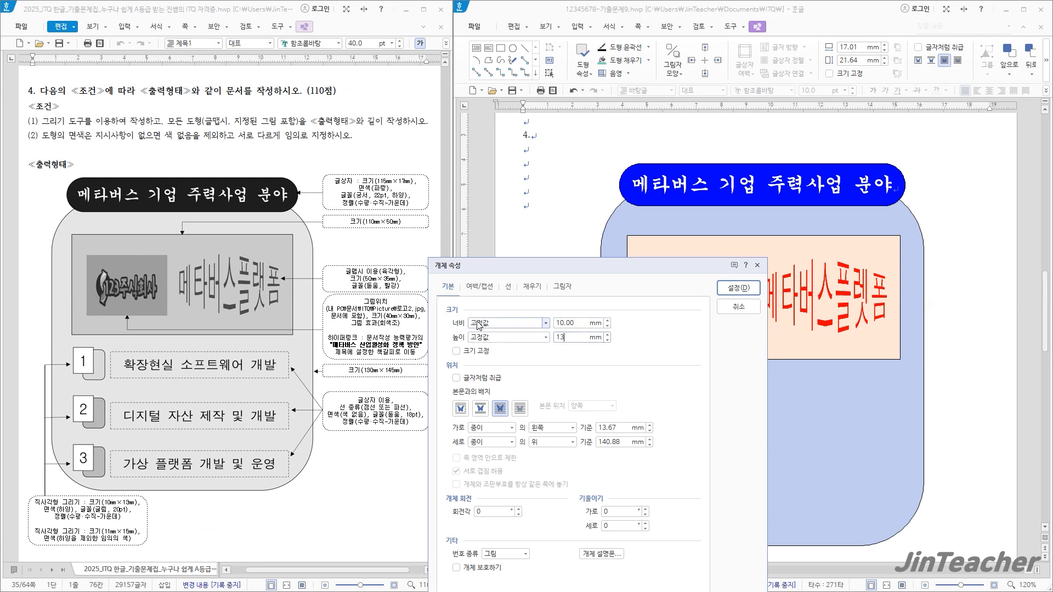
pyautogui.click(475, 352)
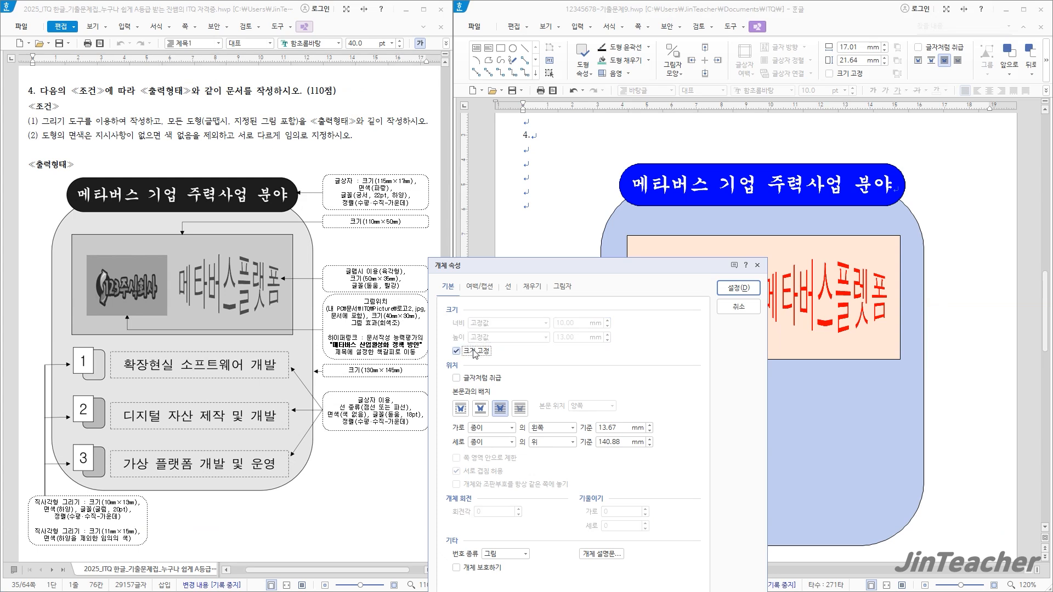
# Step: Fill the 10 × 13 rectangle white and apply the settings
pyautogui.click(536, 294)
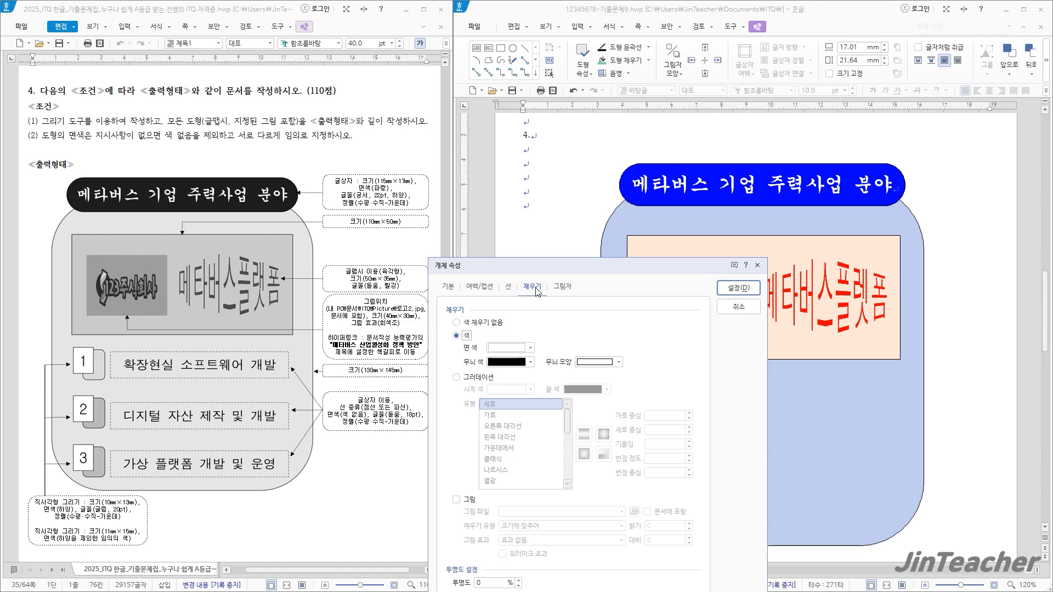
pyautogui.click(510, 348)
pyautogui.click(497, 395)
pyautogui.click(746, 289)
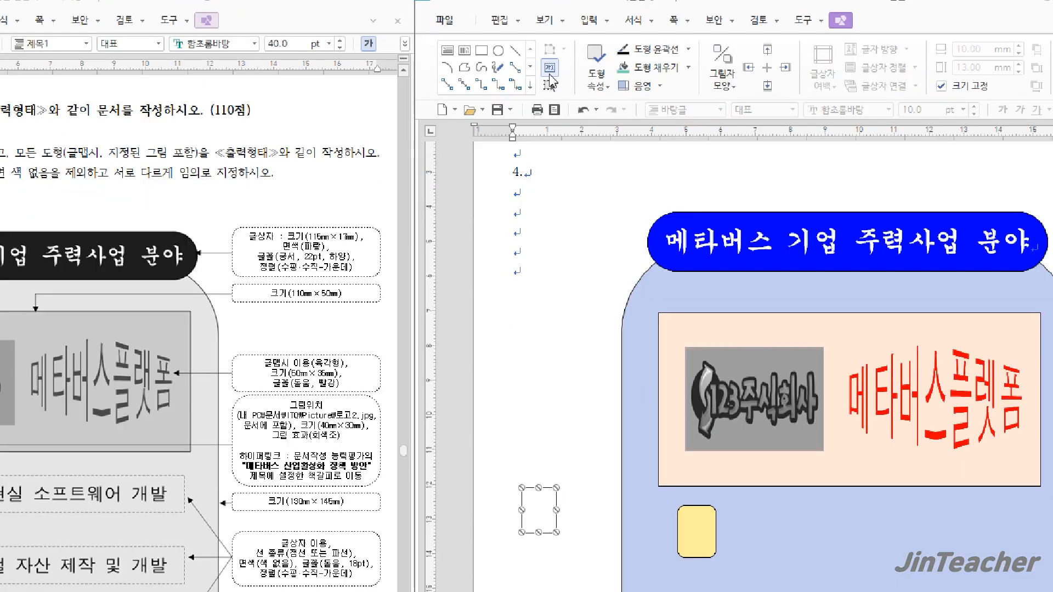
# Step: Put a centred number 1 in 20 pt 굴림 inside the white box
pyautogui.click(549, 75)
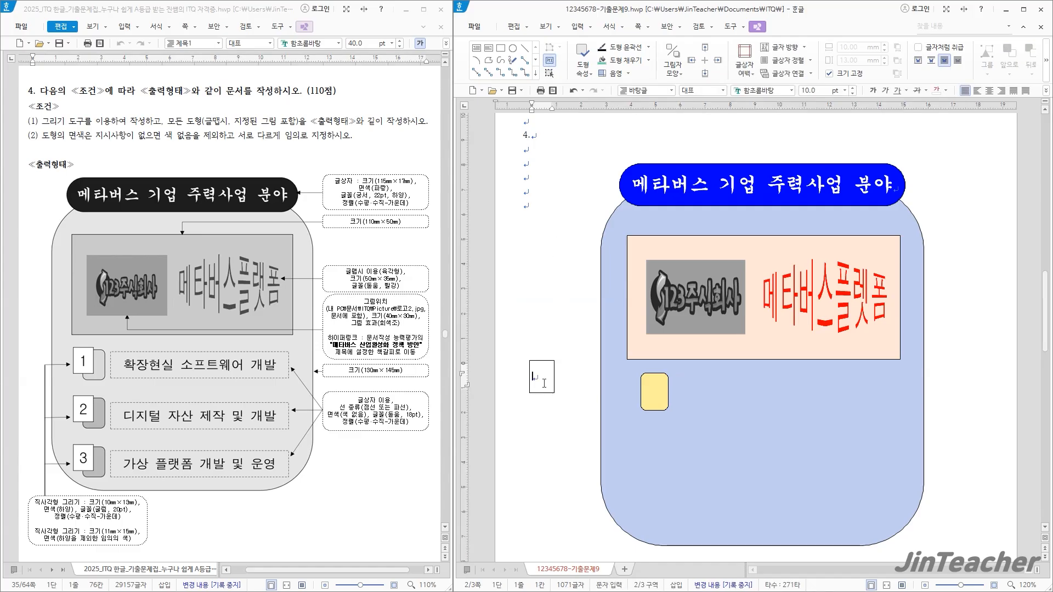
pyautogui.moveTo(546, 379); pyautogui.dragTo(532, 375)
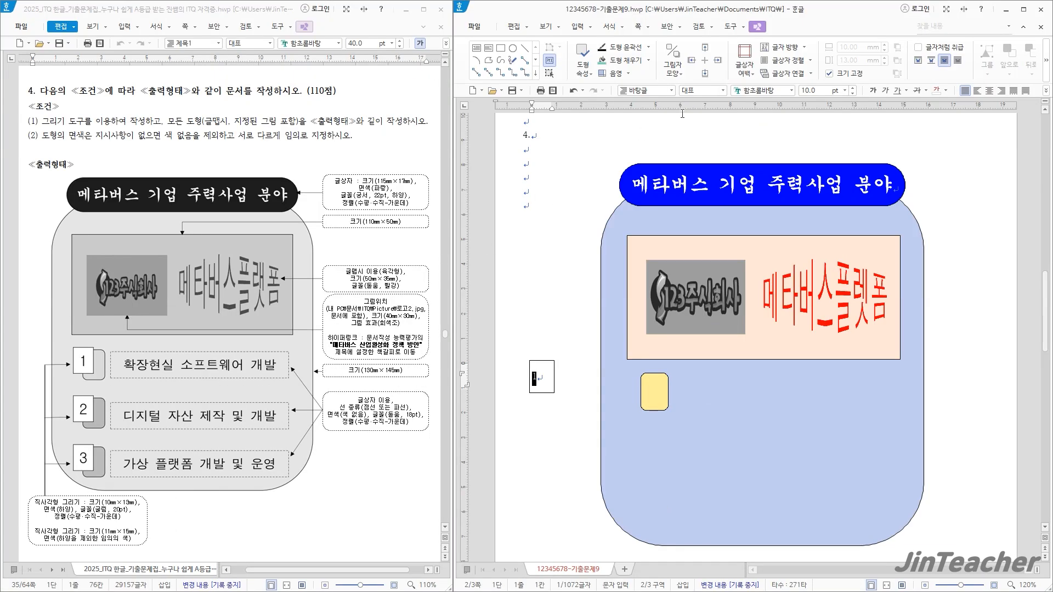
pyautogui.click(773, 88)
pyautogui.write('굴림')
pyautogui.press('Return')
pyautogui.press('Return')
pyautogui.click(990, 90)
pyautogui.click(548, 386)
# Step: Position the numbered box over the yellow rectangle's top-left corner
pyautogui.moveTo(553, 388); pyautogui.dragTo(653, 392)
pyautogui.press('Right')
pyautogui.press('Left')
pyautogui.press('Down')
pyautogui.press('Down')
pyautogui.press('Down')
pyautogui.press('Down')
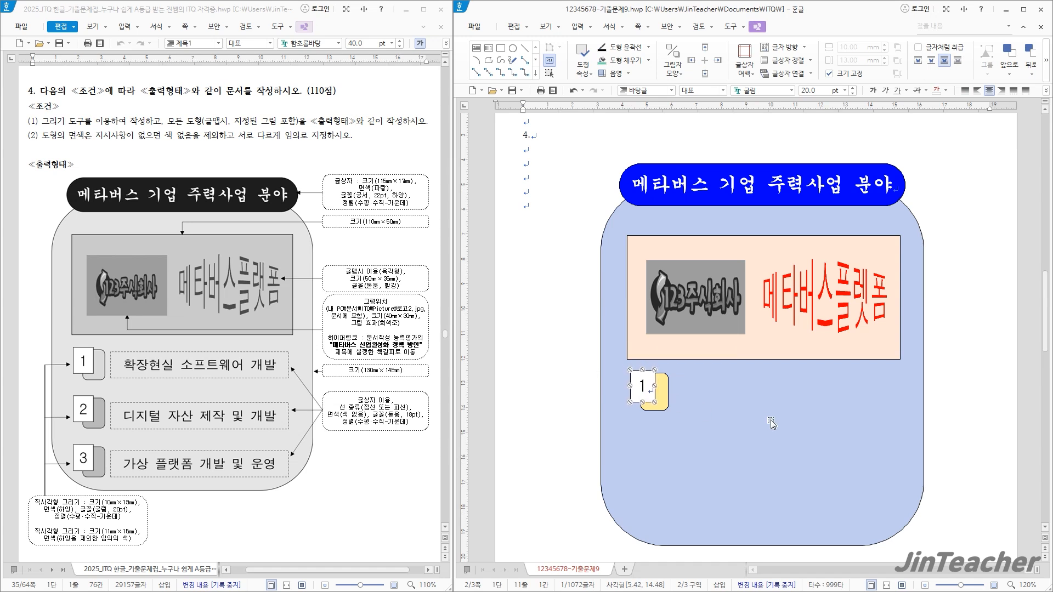
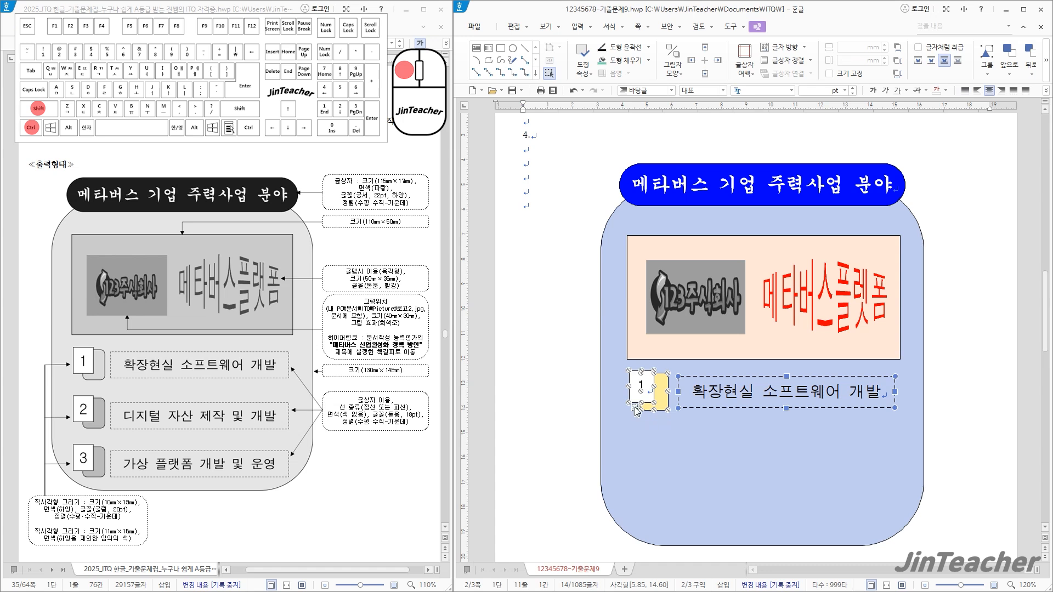
# Step: Copy the number box and '확장현실 소프트웨어 개발' text-box pair further down the rounded panel
pyautogui.moveTo(663, 405); pyautogui.dragTo(667, 457)
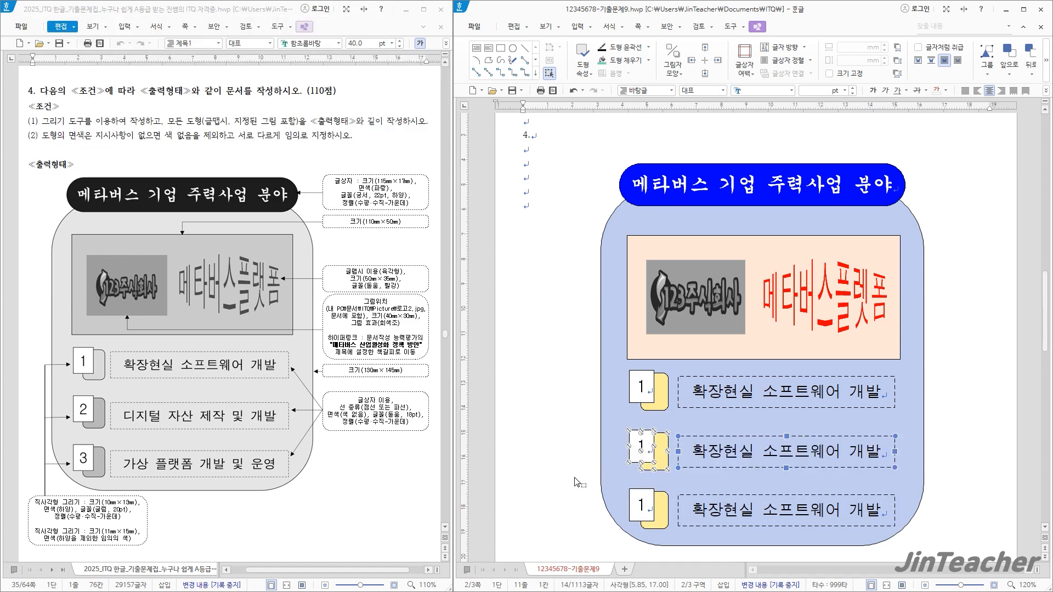
# Step: Renumber the two copied boxes as 2 and 3
pyautogui.press('Escape')
pyautogui.doubleClick(653, 451)
pyautogui.write('2')
pyautogui.doubleClick(646, 505)
pyautogui.write('3')
# Step: Fill number box 2 light purple and number box 3 light orange
pyautogui.click(662, 464)
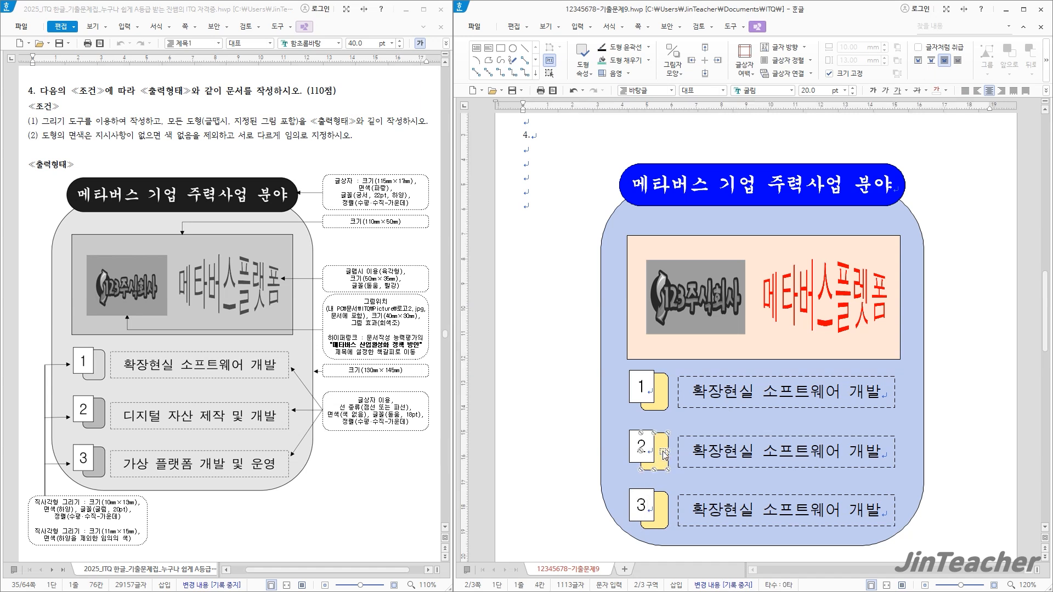
pyautogui.click(649, 60)
pyautogui.click(688, 149)
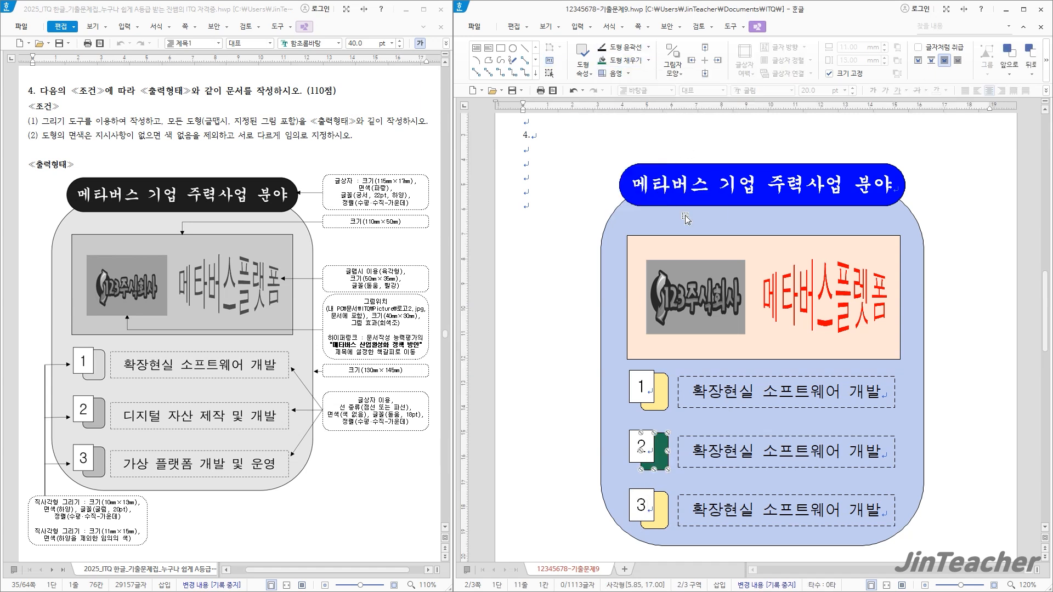
pyautogui.click(666, 505)
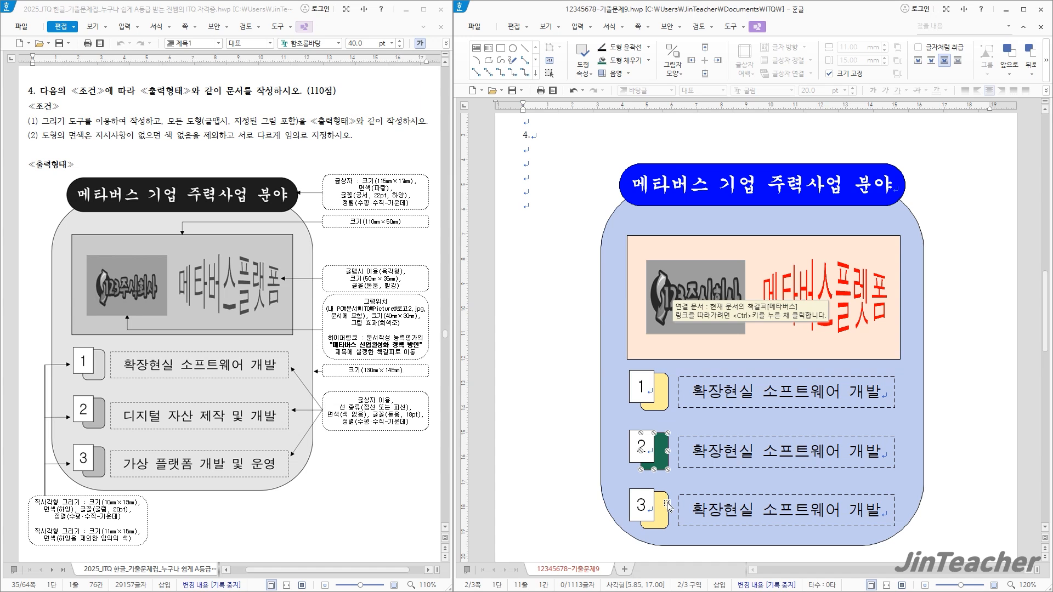
pyautogui.click(649, 61)
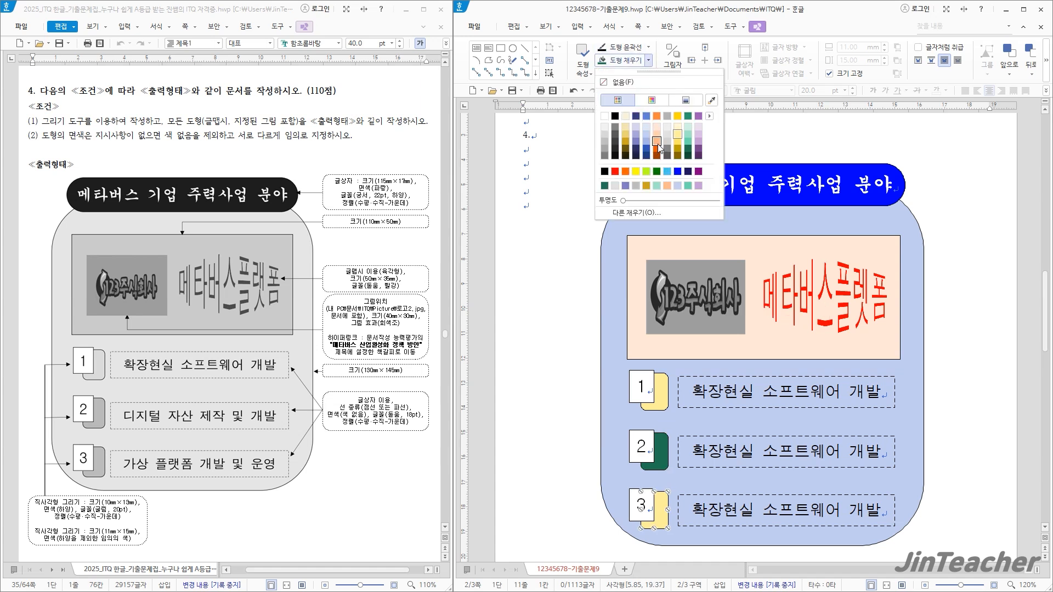
pyautogui.click(657, 141)
pyautogui.click(668, 450)
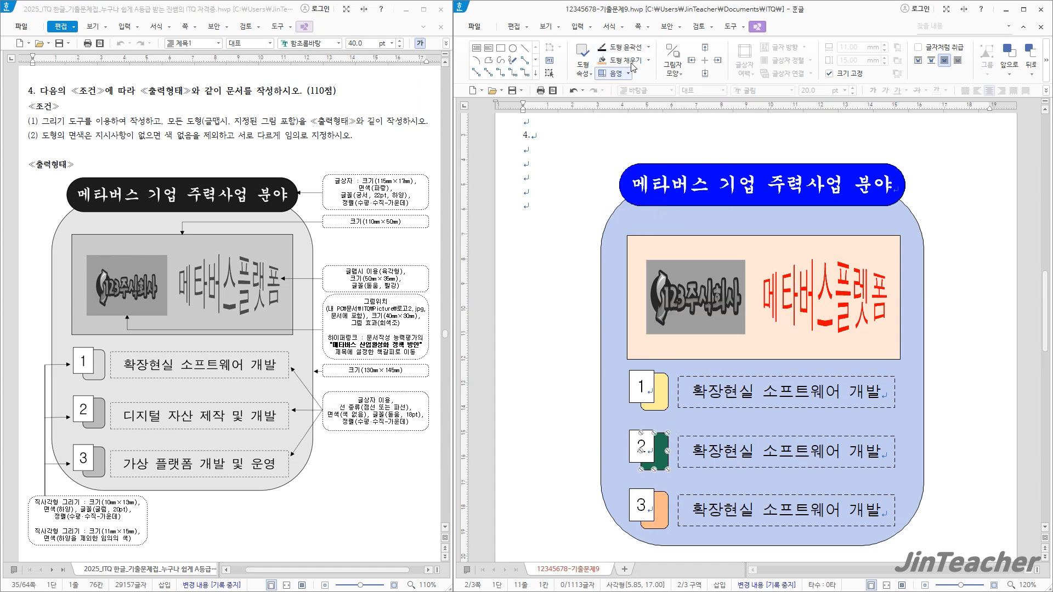
pyautogui.click(649, 60)
pyautogui.click(696, 142)
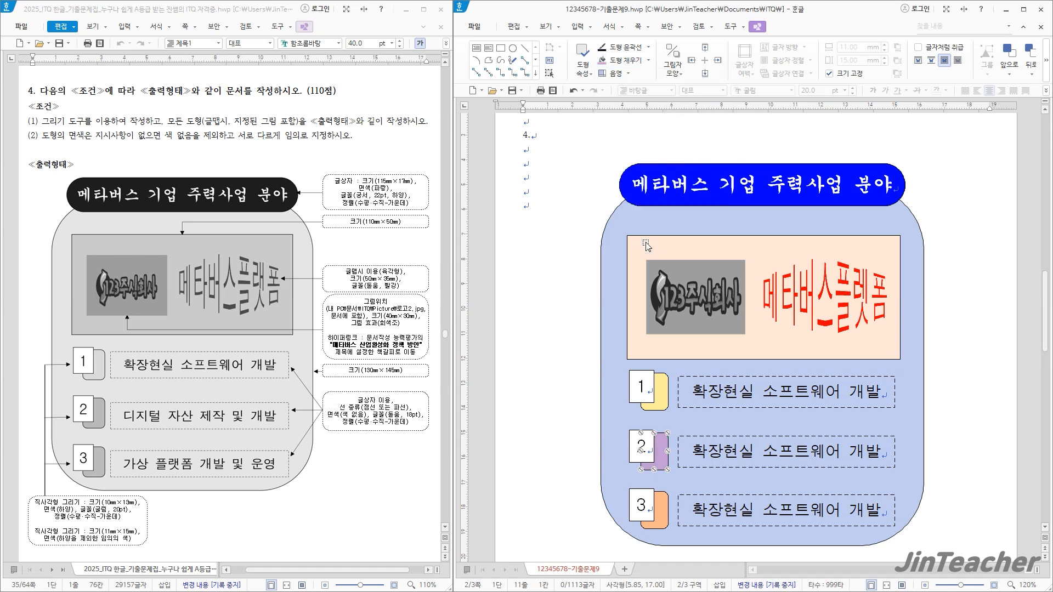
pyautogui.click(565, 428)
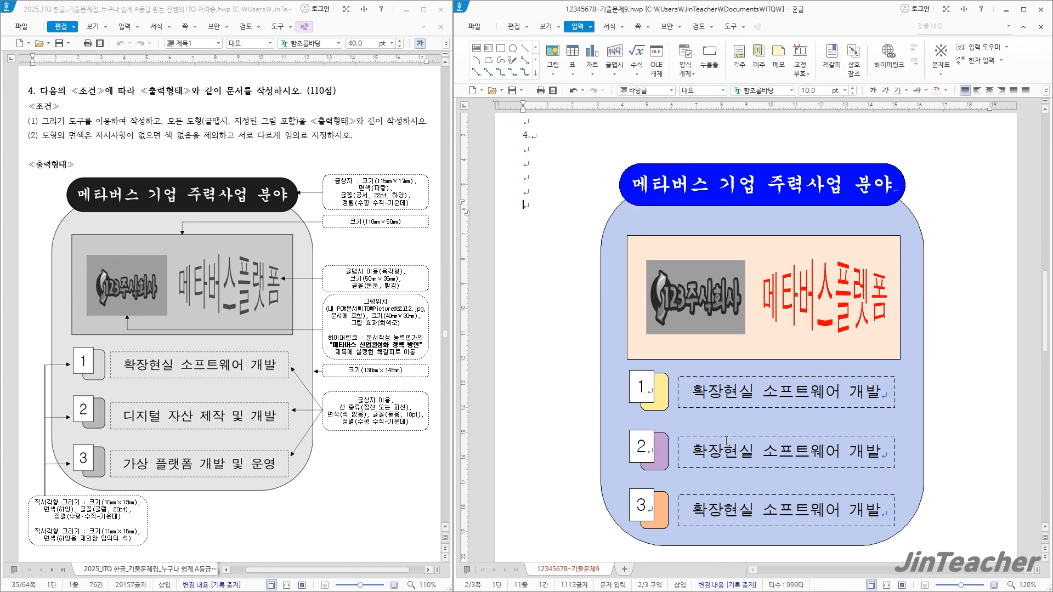
# Step: Retype items 2 and 3 as '디지털 자산 제작 및 개발' and '가상 플랫폼 개발 및 운영'
pyautogui.tripleClick(815, 453)
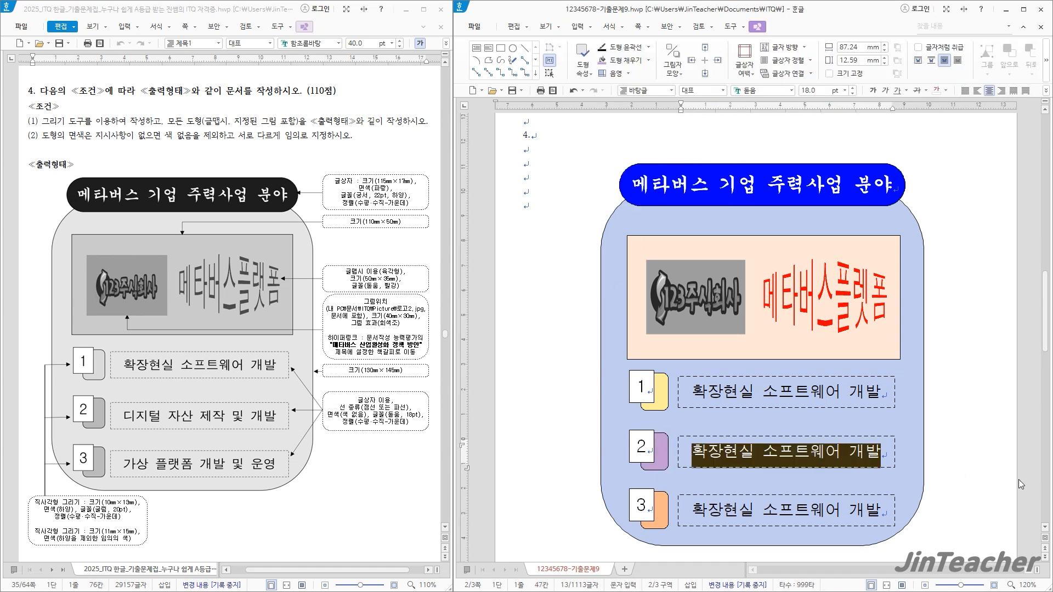
pyautogui.write('디지털 자산')
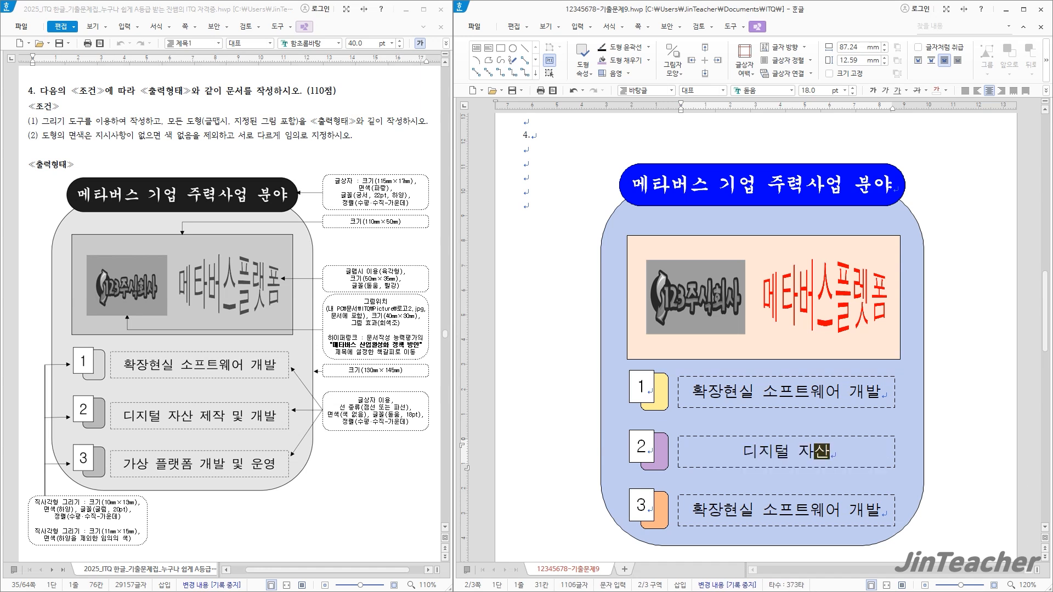
pyautogui.write(' 제작 및 개발')
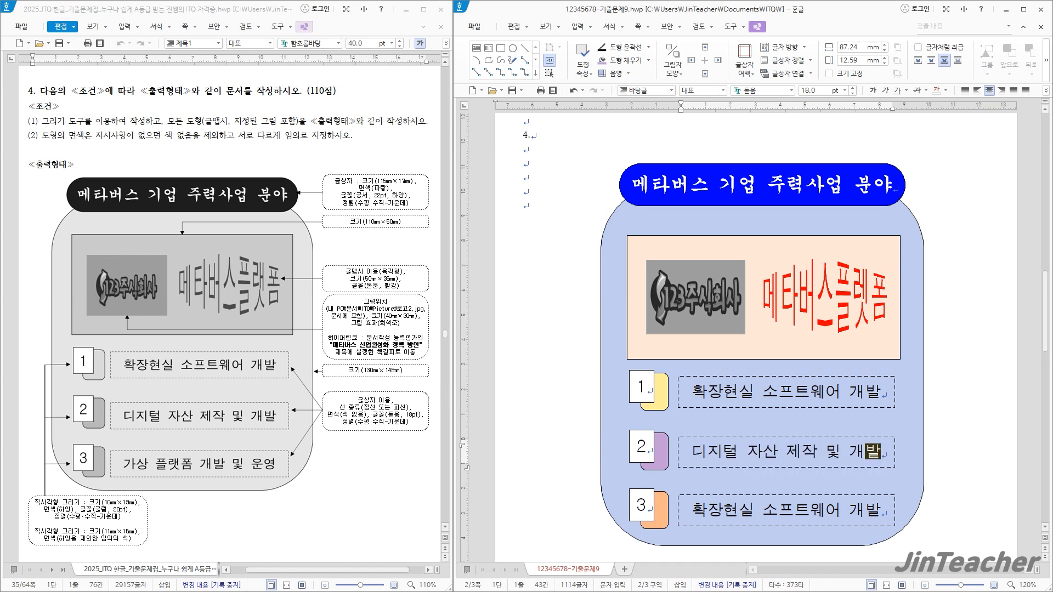
pyautogui.tripleClick(834, 511)
pyautogui.press('Delete')
pyautogui.write('가상 플ㄹ')
pyautogui.write('폼 개발 및 운영')
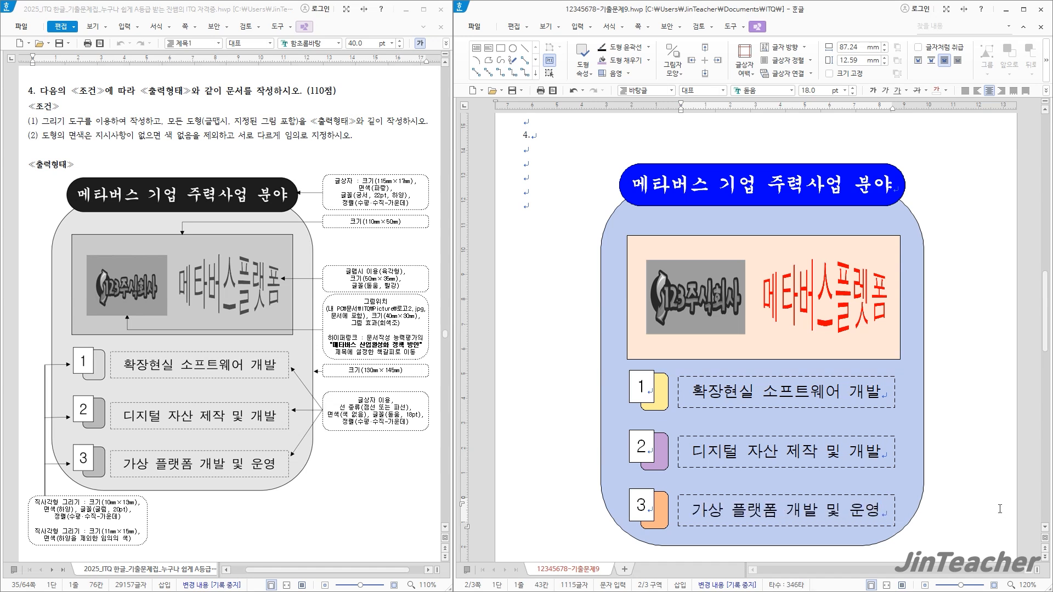
# Step: Check the fonts and sizes of the first item, the number box and the title box
pyautogui.click(782, 392)
pyautogui.click(637, 387)
pyautogui.click(749, 185)
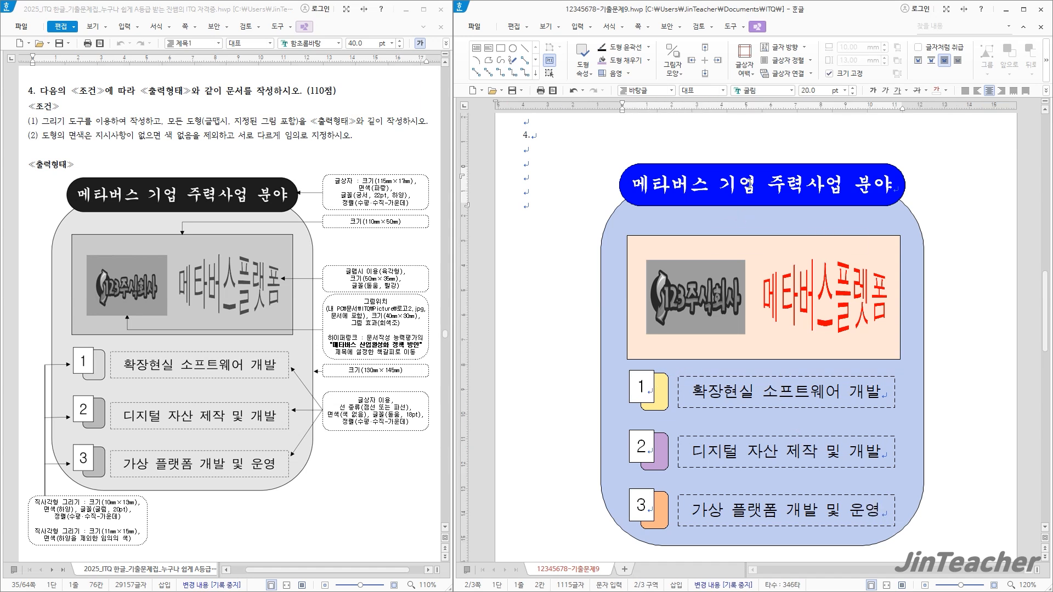
# Step: Scroll the answer file to the empty line under the 2. heading and place the cursor there
pyautogui.click(521, 349)
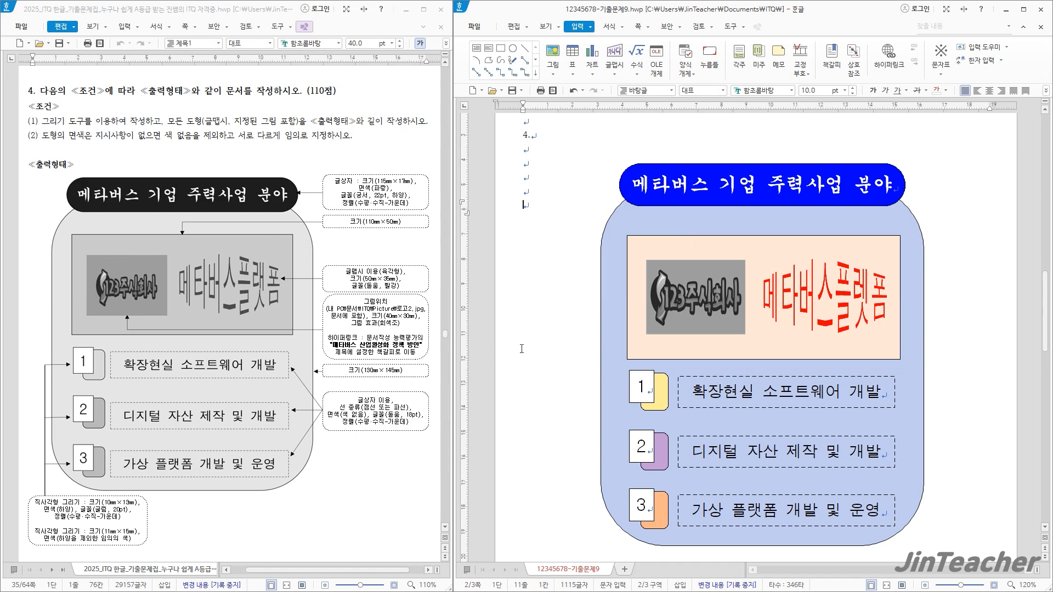
pyautogui.scroll(10, 358, 439)
pyautogui.scroll(13, 357, 438)
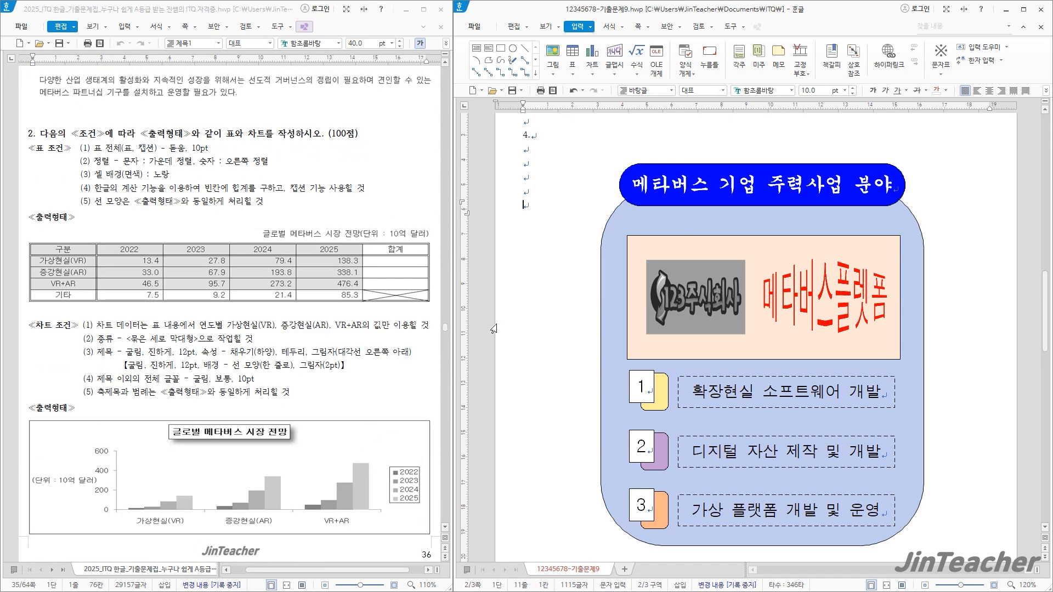
pyautogui.scroll(-1, 397, 354)
pyautogui.scroll(15, 549, 320)
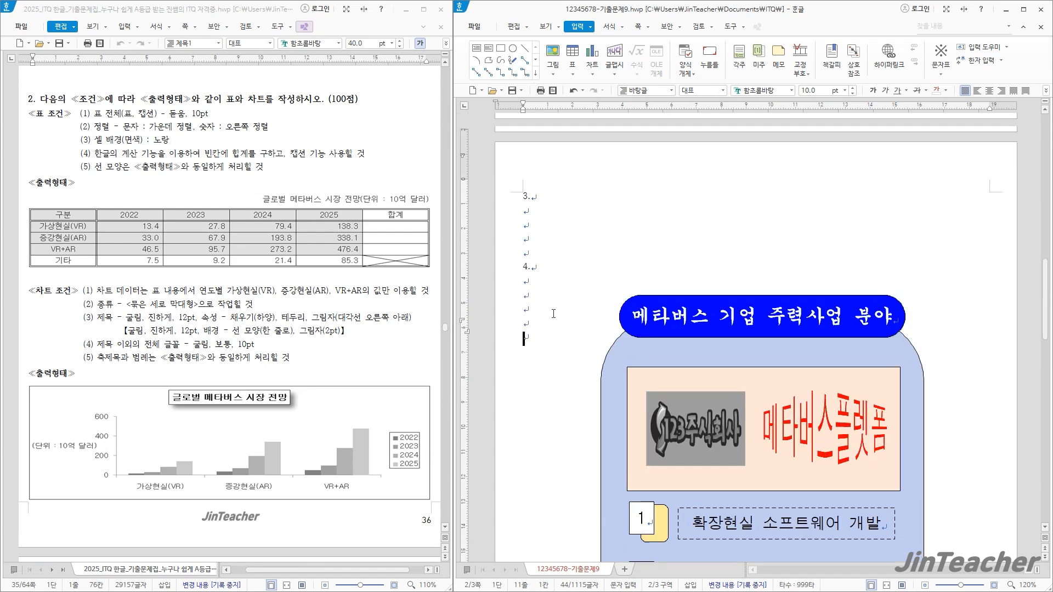
pyautogui.click(540, 226)
pyautogui.scroll(-1, 557, 232)
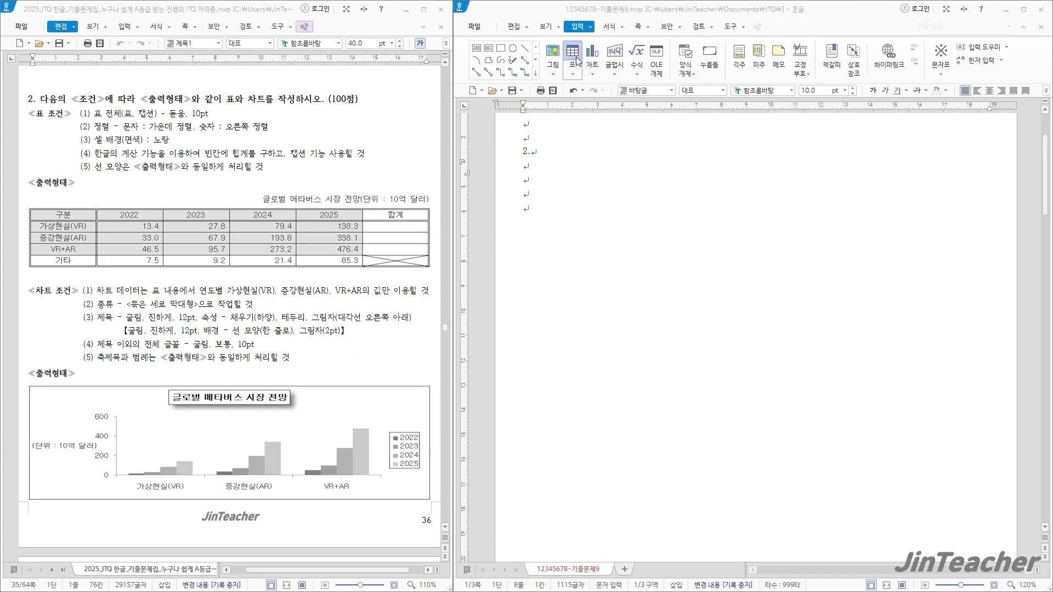
pyautogui.click(571, 86)
# Step: Insert a table of 5 rows and 6 columns under the 2. heading
pyautogui.moveTo(679, 224); pyautogui.dragTo(480, 190)
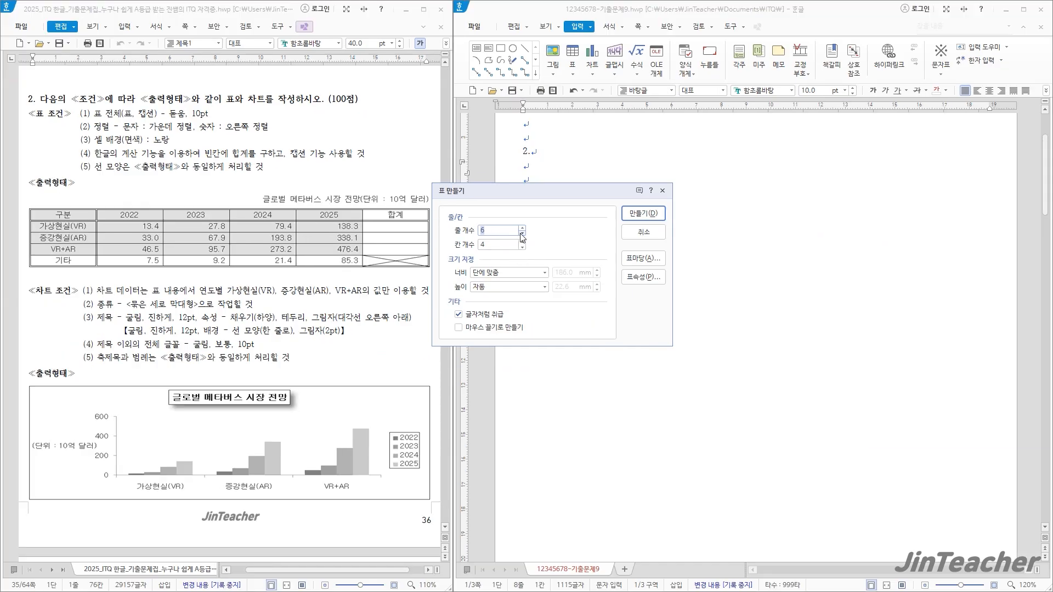
pyautogui.click(521, 234)
pyautogui.click(522, 242)
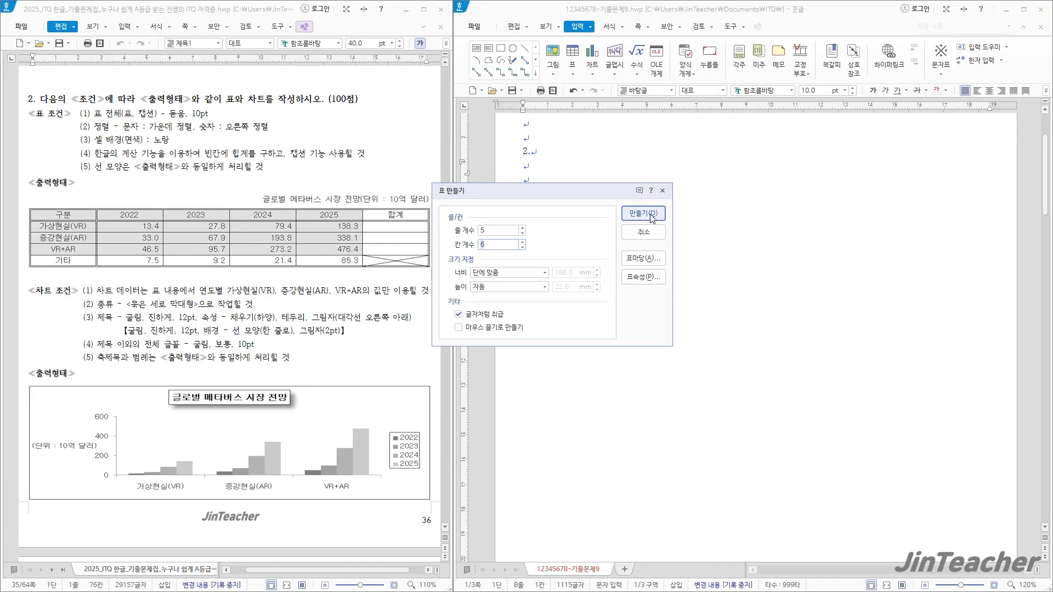
pyautogui.click(734, 192)
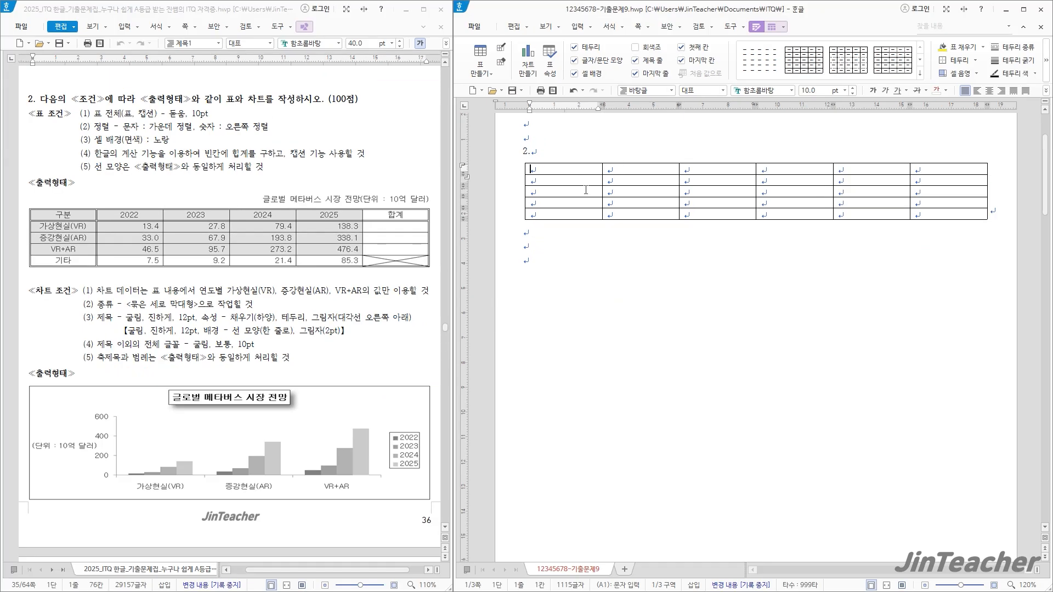
# Step: Enter the 구분 header and the table data, then select all the cells
pyautogui.write('구분')
pyautogui.press('Right')
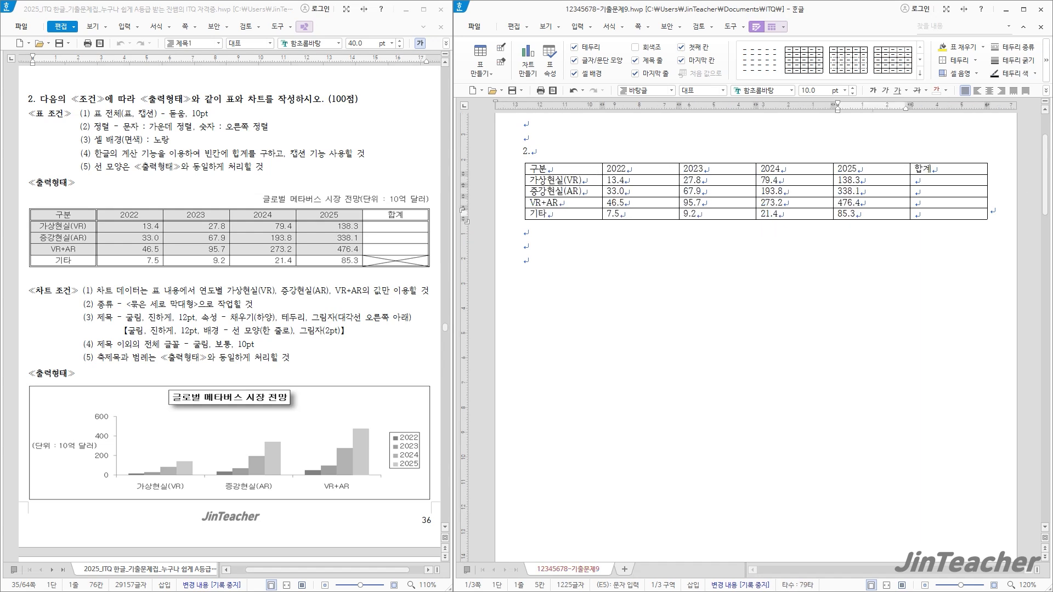
pyautogui.moveTo(561, 172); pyautogui.dragTo(978, 213)
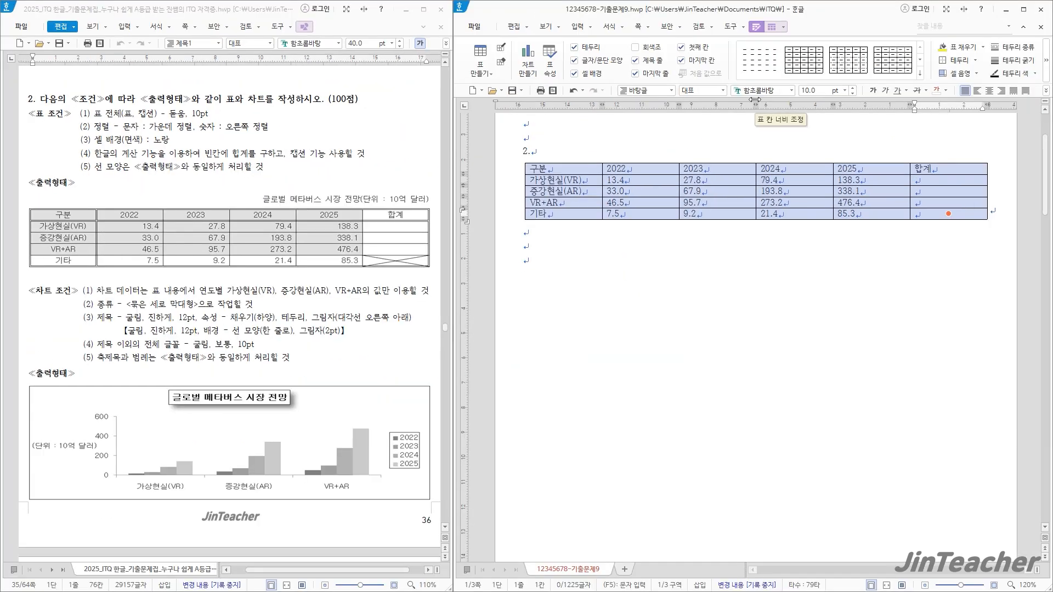
# Step: Set the whole table in 돋움 and centre its text
pyautogui.click(752, 92)
pyautogui.write('돋움')
pyautogui.press('Return')
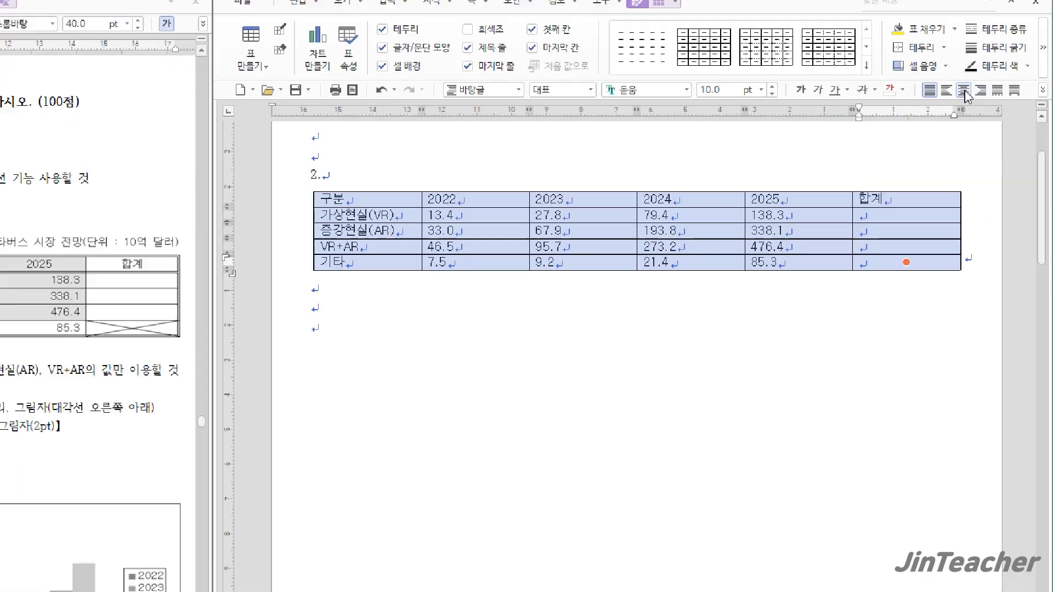
pyautogui.click(965, 91)
pyautogui.click(770, 325)
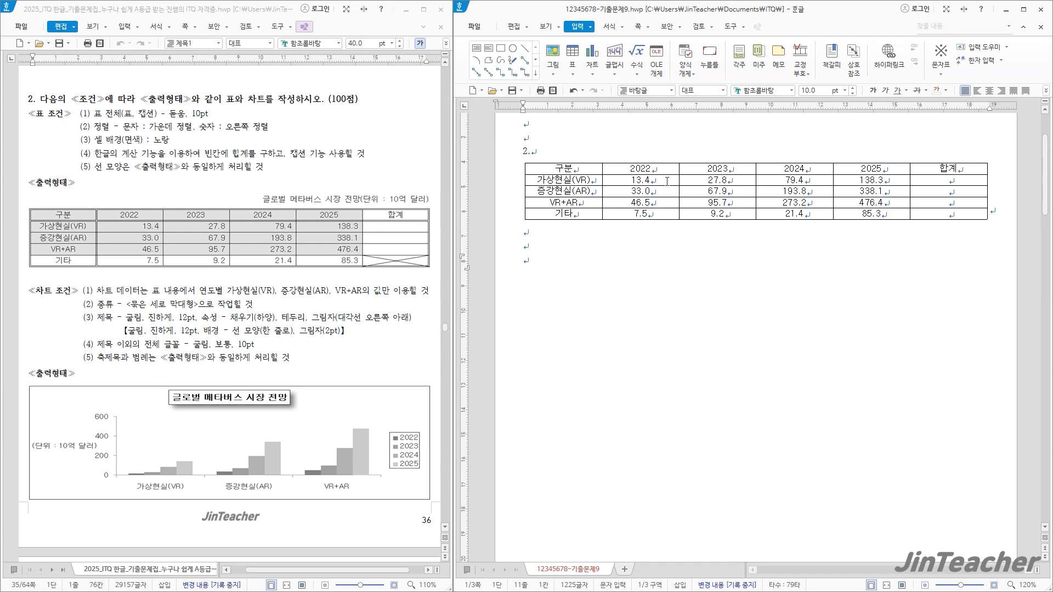
# Step: Right-align the figures from 13.4 through the last total
pyautogui.moveTo(667, 181); pyautogui.dragTo(933, 219)
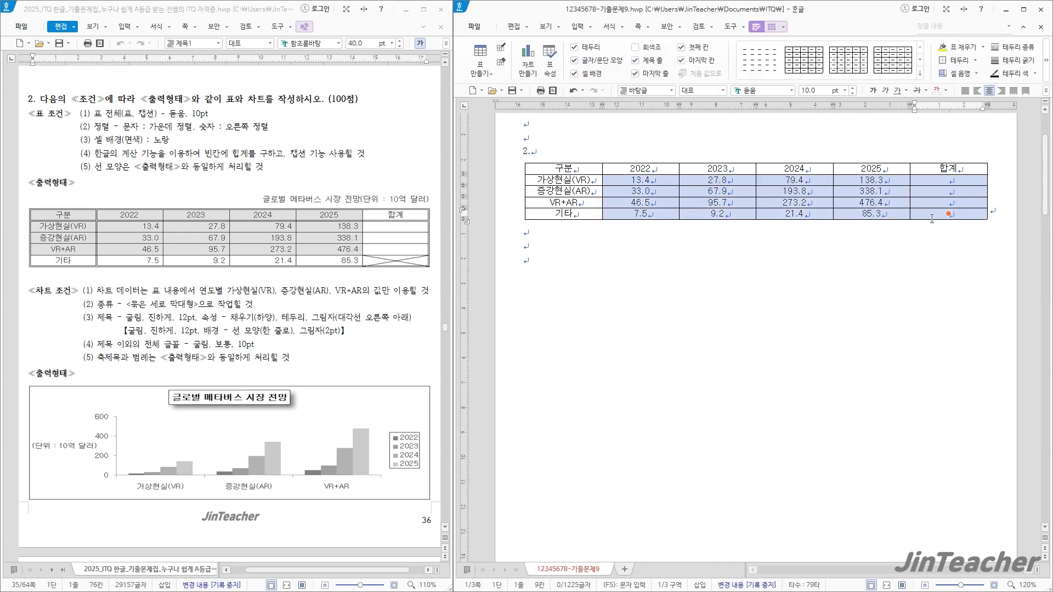
pyautogui.click(1002, 90)
pyautogui.click(694, 224)
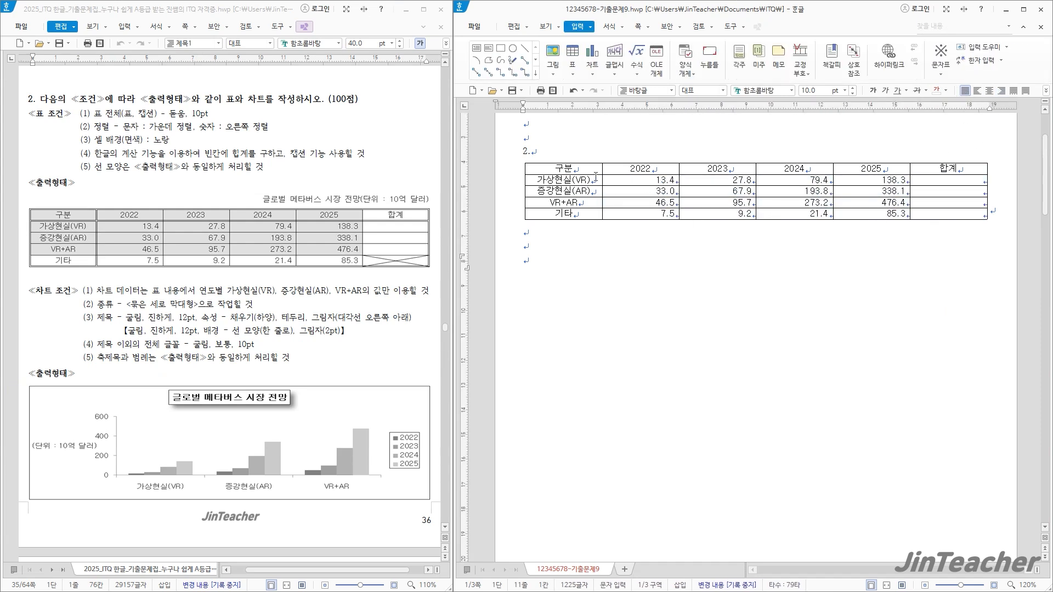
# Step: Fill the header row and the VR, AR and VR+AR rows yellow
pyautogui.moveTo(581, 169); pyautogui.dragTo(859, 206)
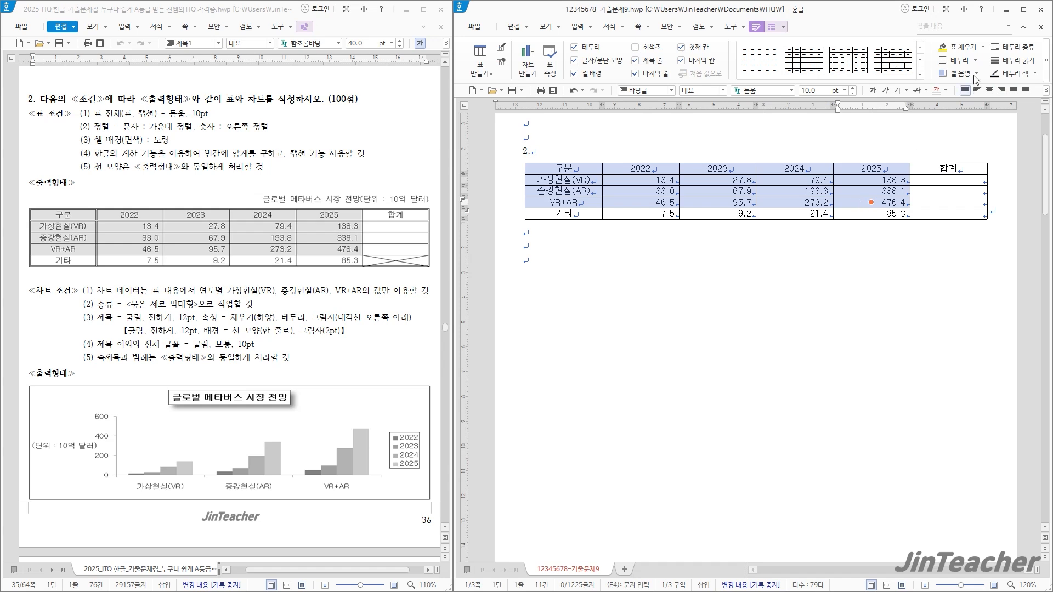
pyautogui.click(983, 49)
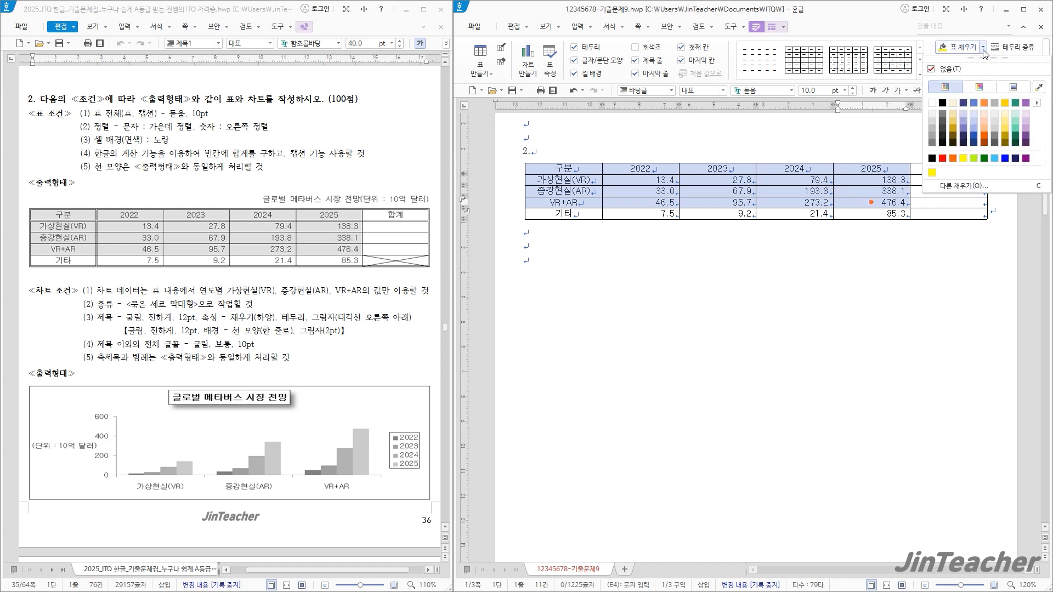
pyautogui.click(963, 158)
pyautogui.click(848, 258)
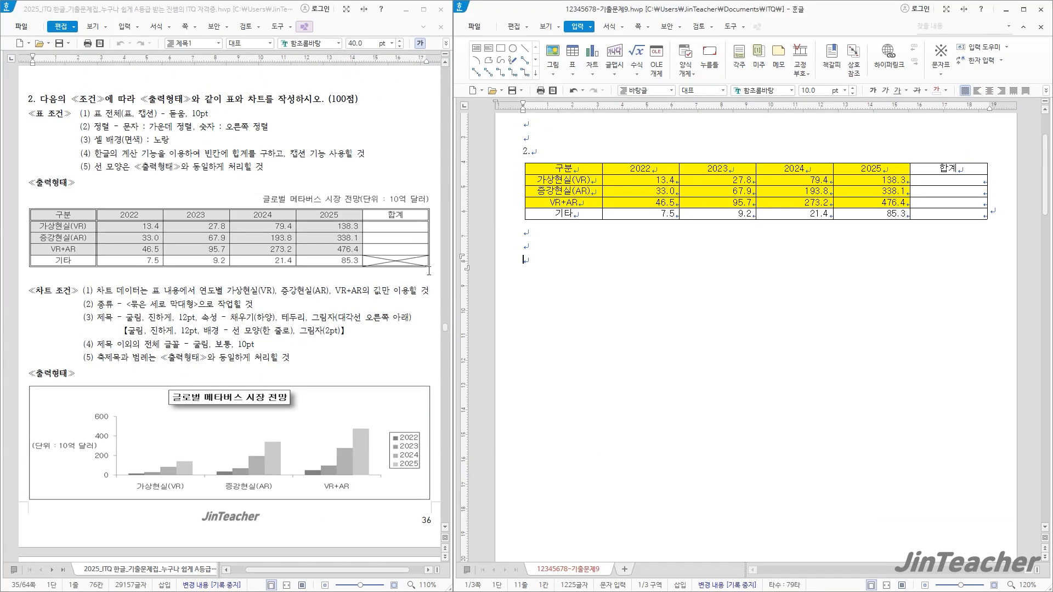
# Step: Sum the VR, AR and VR+AR rows into their 합계 cells
pyautogui.moveTo(645, 183); pyautogui.dragTo(933, 204)
pyautogui.rightClick(933, 206)
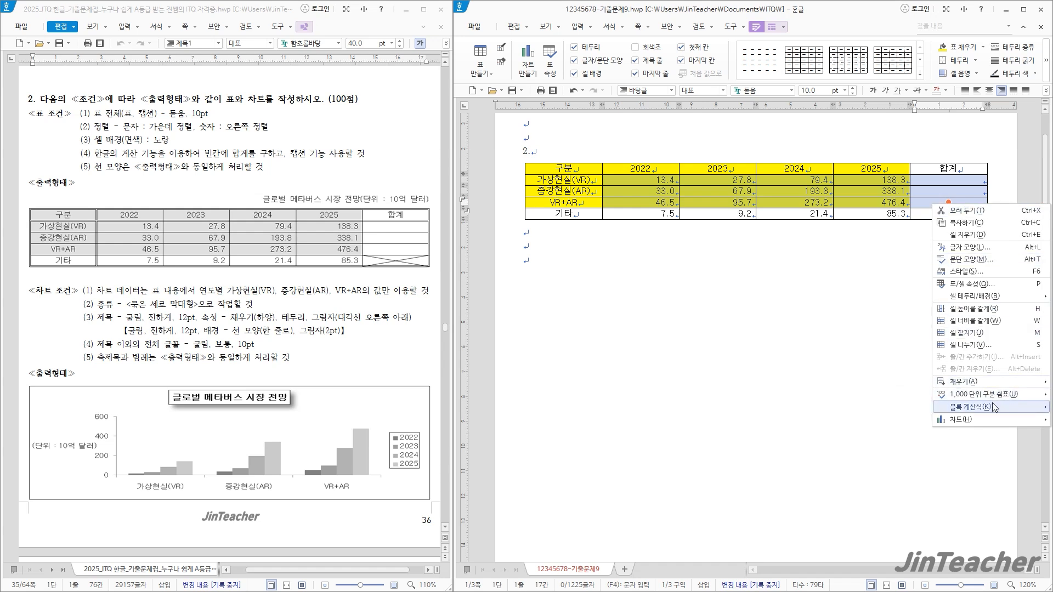
pyautogui.moveTo(994, 407)
pyautogui.click(881, 411)
pyautogui.click(719, 250)
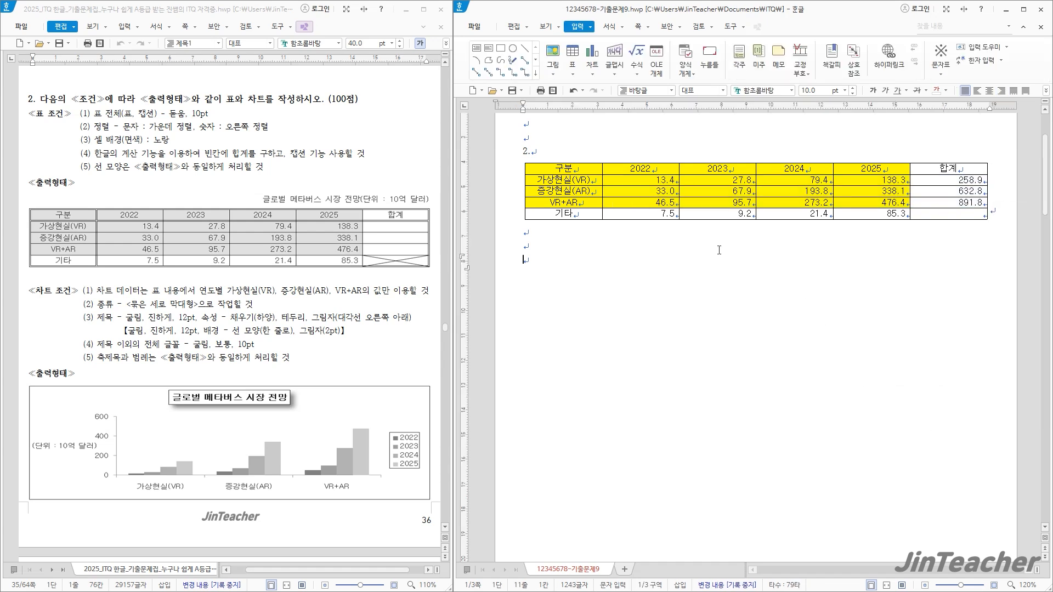
# Step: Give the table a double-line outer border
pyautogui.moveTo(579, 171); pyautogui.dragTo(936, 214)
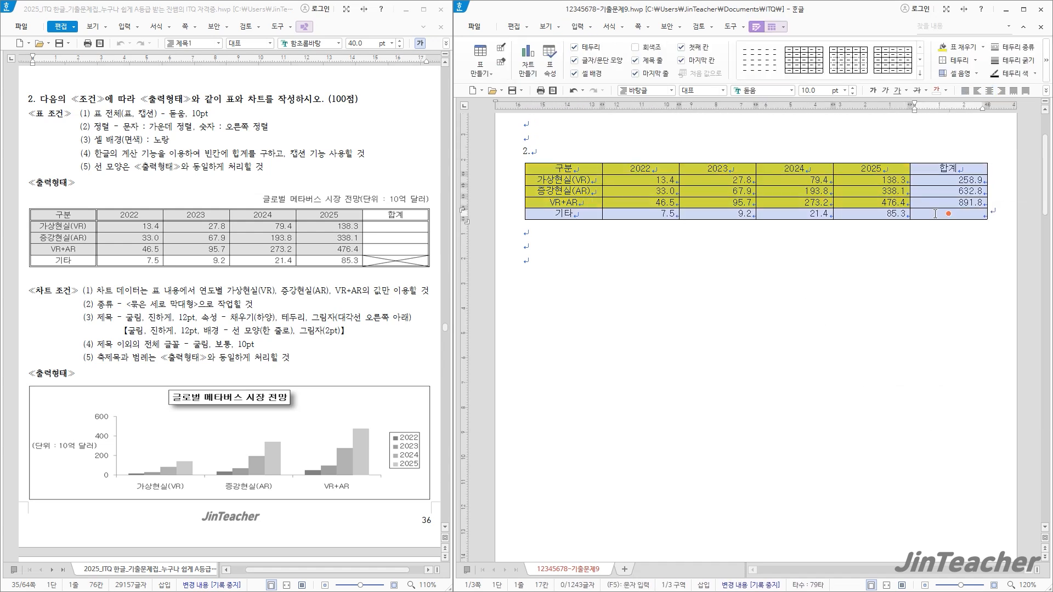
pyautogui.press('l')
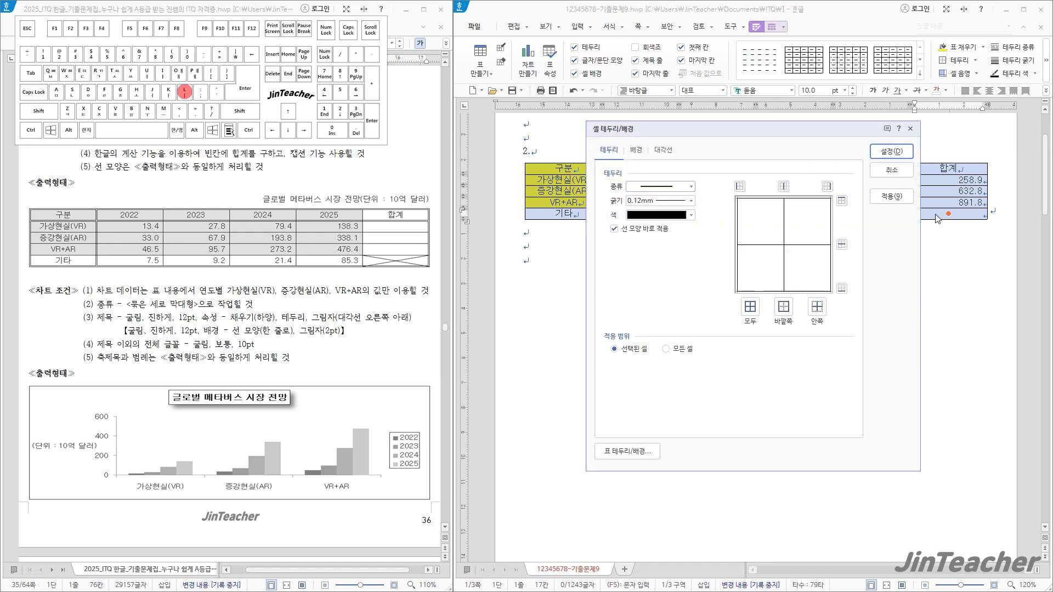
pyautogui.click(690, 187)
pyautogui.click(661, 272)
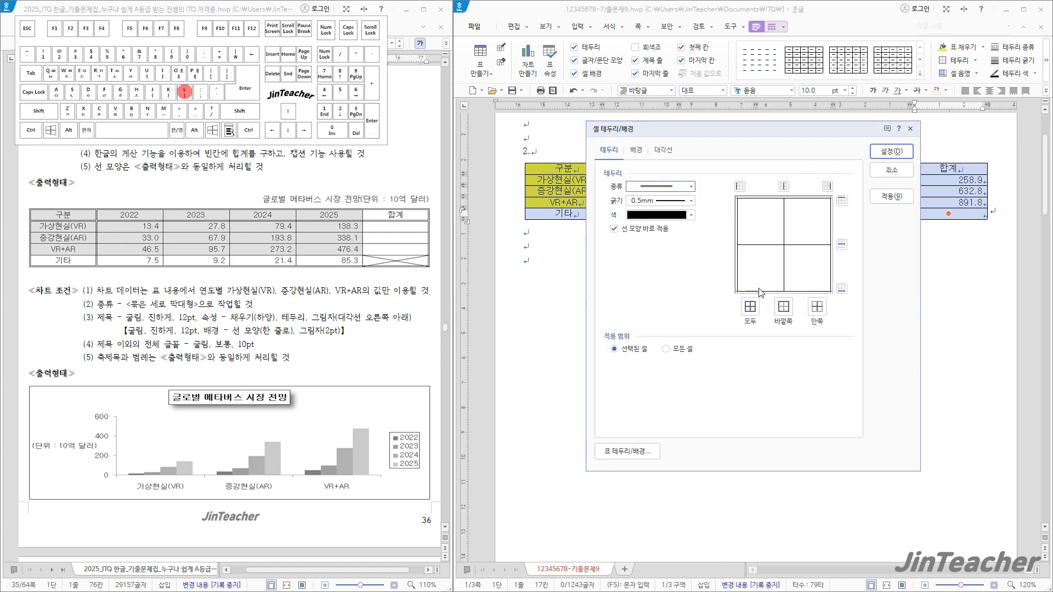
pyautogui.click(784, 306)
pyautogui.click(904, 153)
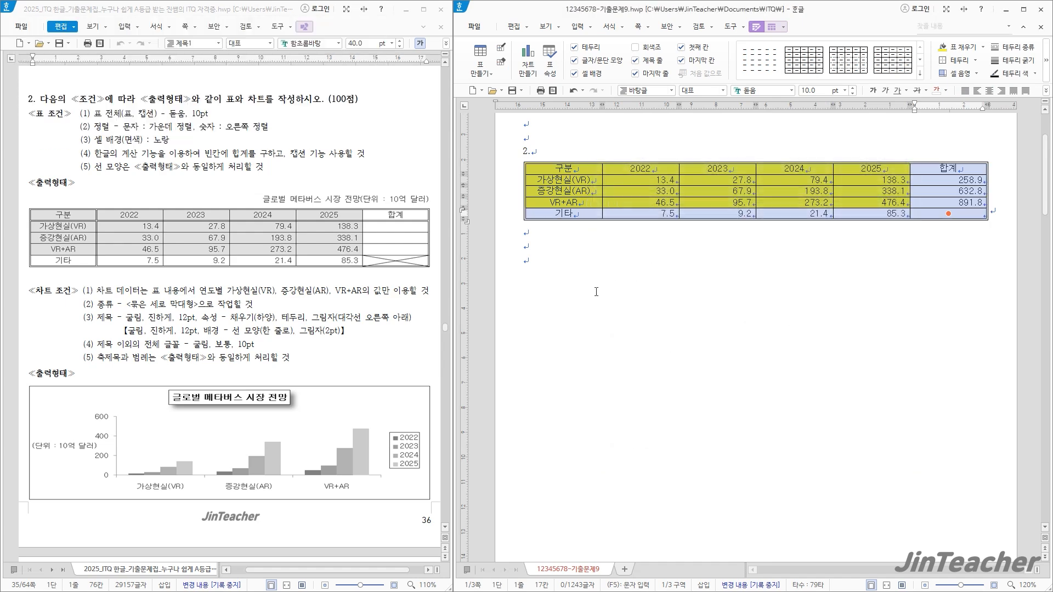
pyautogui.press('Escape')
# Step: Add a double line along the first column's right edge
pyautogui.click(590, 216)
pyautogui.press('l')
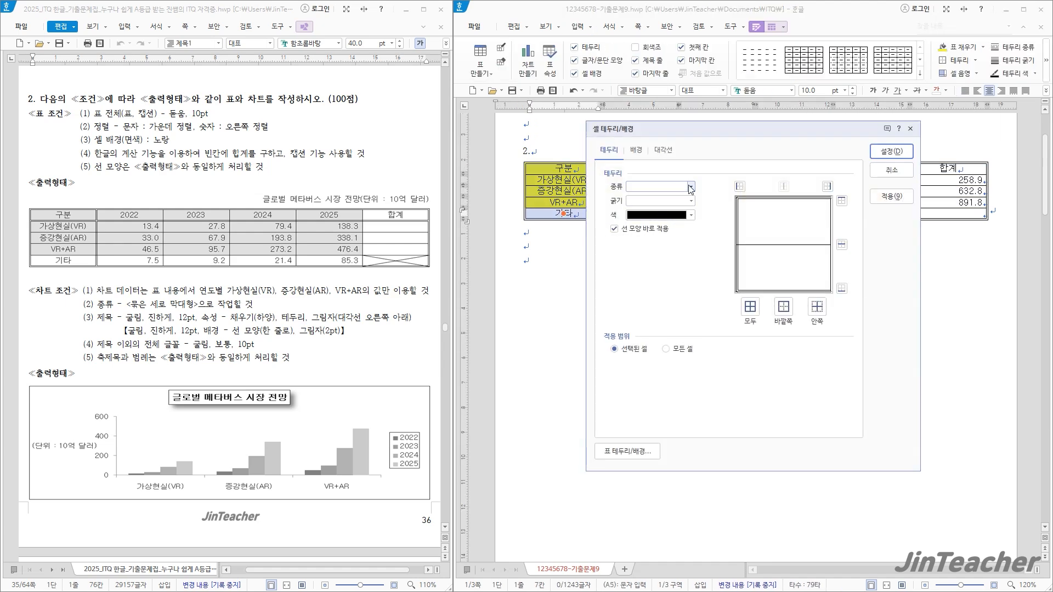
pyautogui.click(690, 187)
pyautogui.click(661, 272)
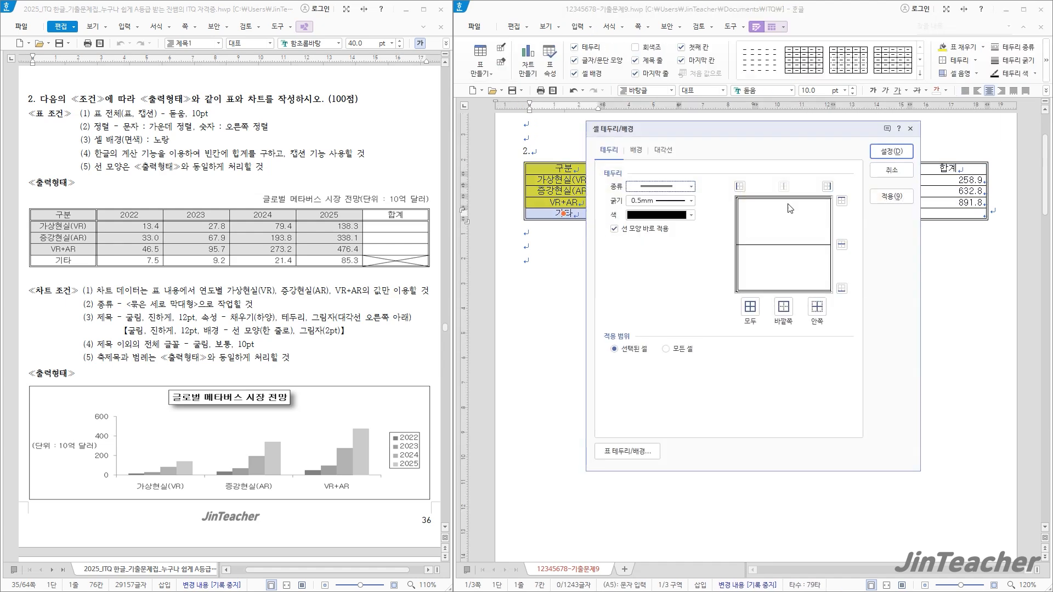
pyautogui.click(827, 187)
pyautogui.click(892, 151)
pyautogui.click(525, 260)
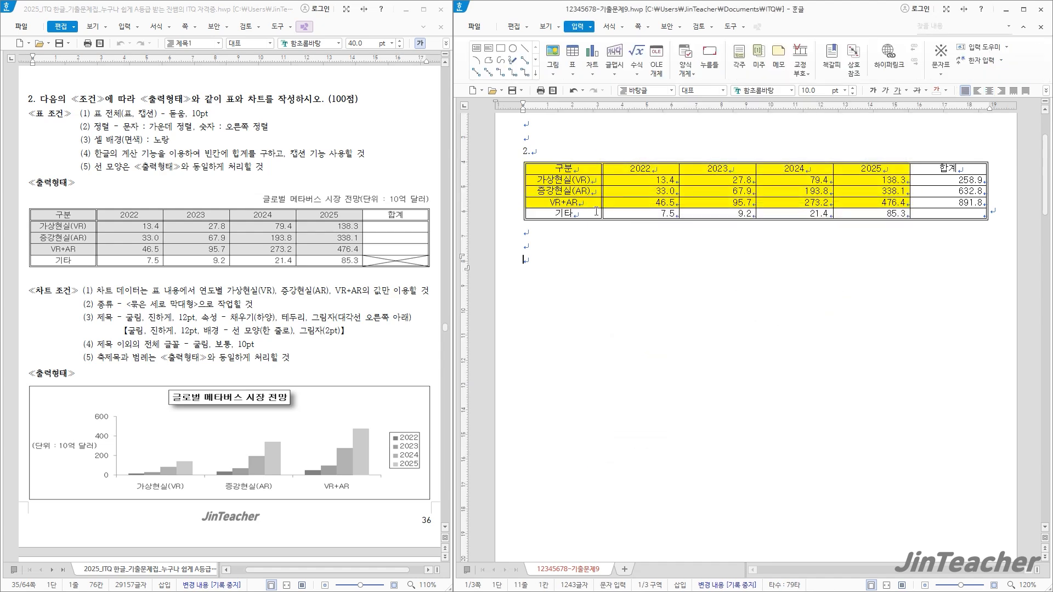
# Step: Add a double line under the header row from 구분 to 합계
pyautogui.moveTo(591, 171); pyautogui.dragTo(949, 169)
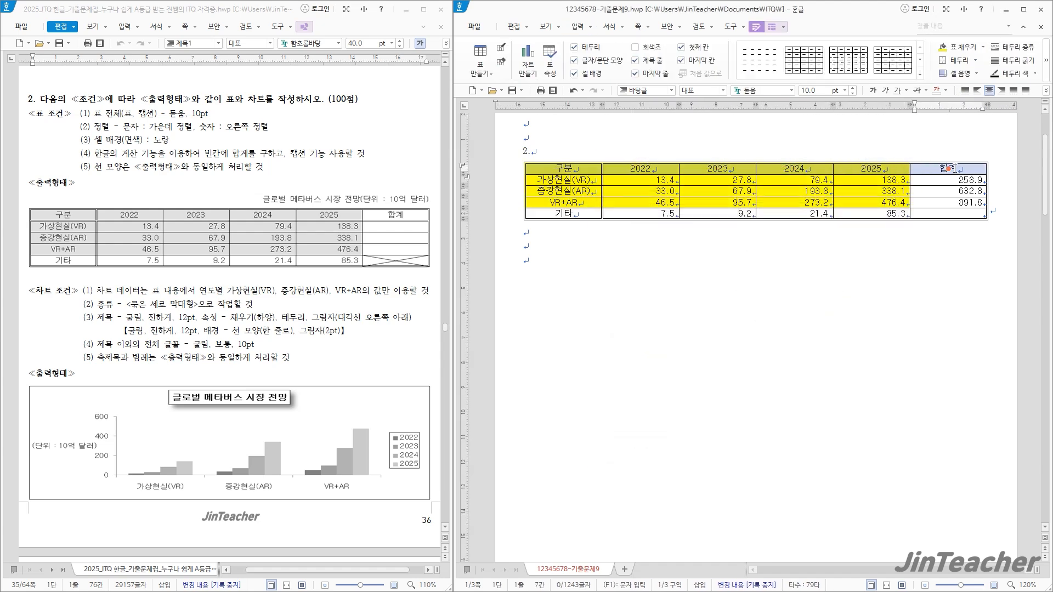
pyautogui.press('l')
pyautogui.click(690, 187)
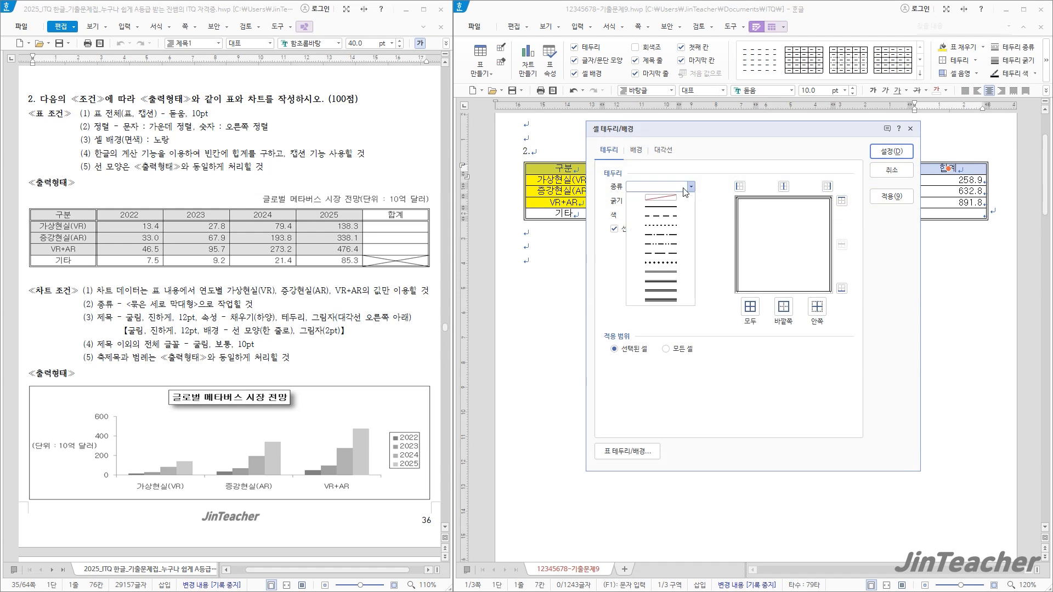
pyautogui.click(677, 275)
pyautogui.click(842, 288)
pyautogui.click(892, 152)
pyautogui.click(915, 270)
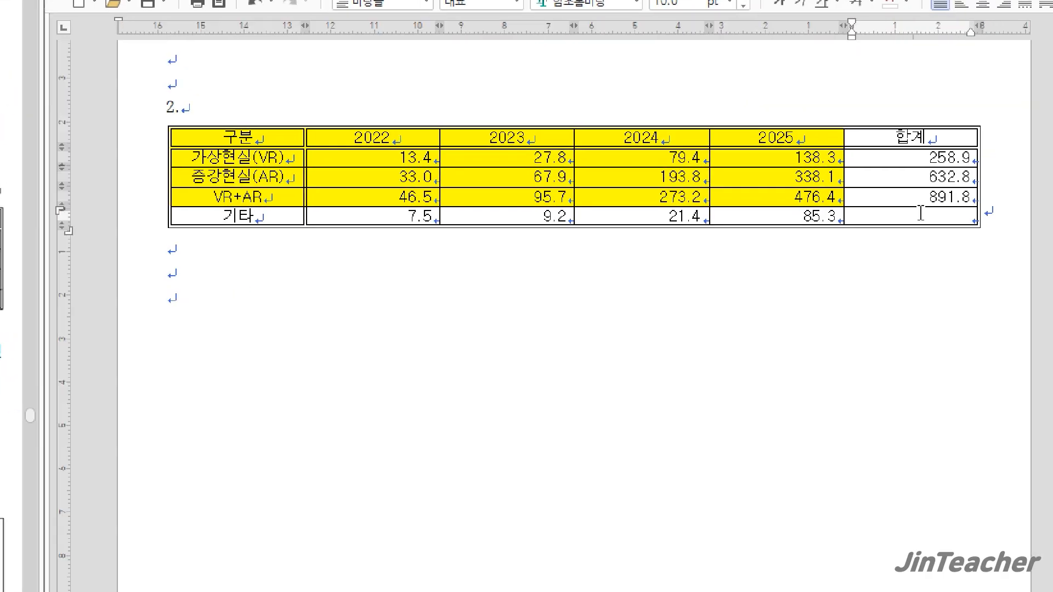
# Step: Draw both diagonals across the empty 기타 합계 cell to form an X
pyautogui.click(900, 220)
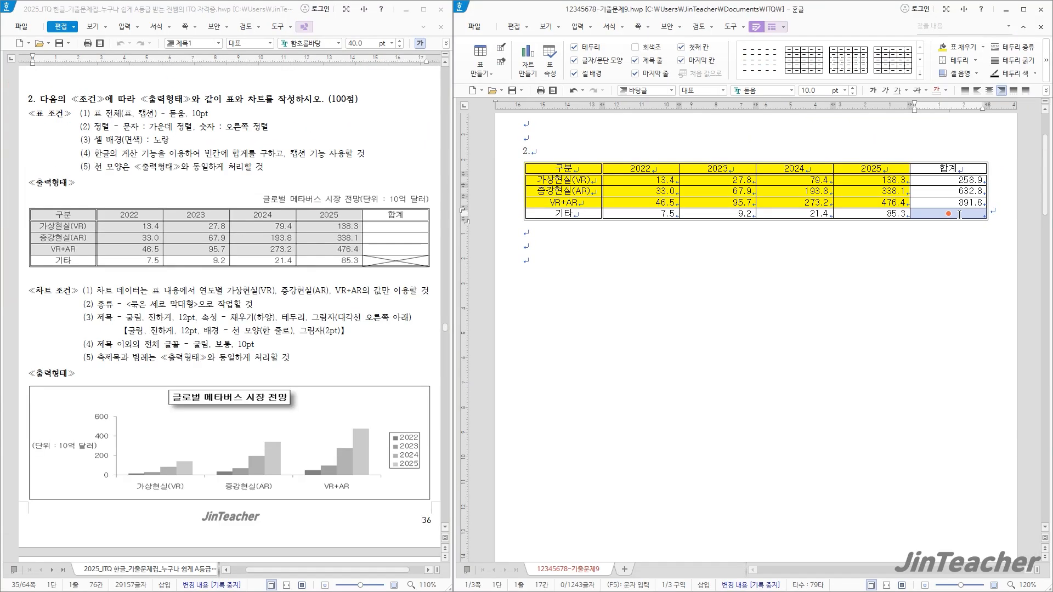
pyautogui.press('l')
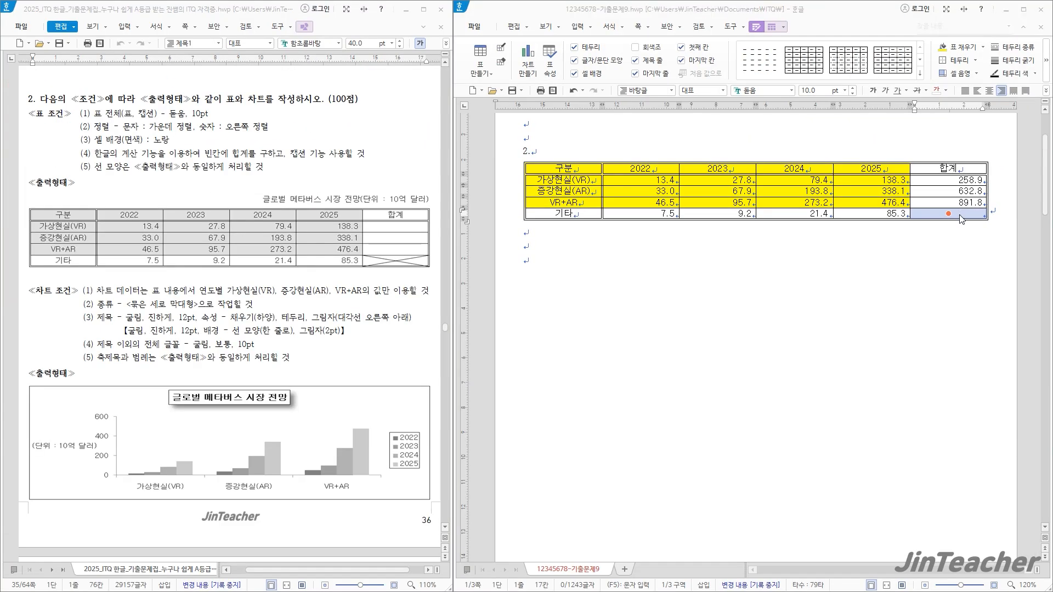
pyautogui.click(667, 154)
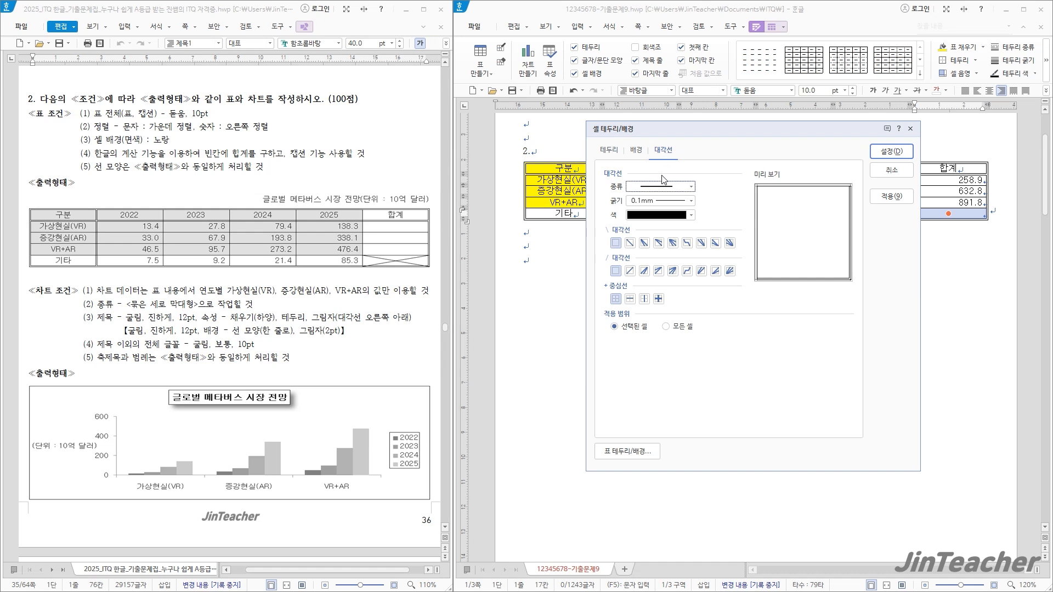
pyautogui.click(630, 243)
pyautogui.click(630, 271)
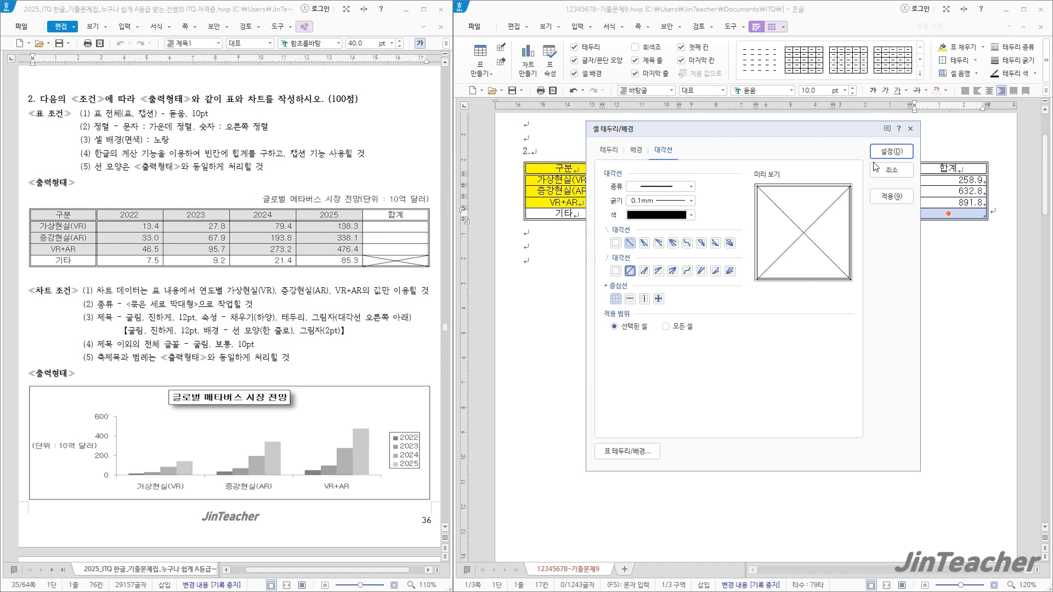
pyautogui.click(885, 153)
pyautogui.click(792, 278)
# Step: Make every row of the table taller
pyautogui.moveTo(590, 171); pyautogui.dragTo(943, 222)
pyautogui.hotkey('ctrl', 'Down')
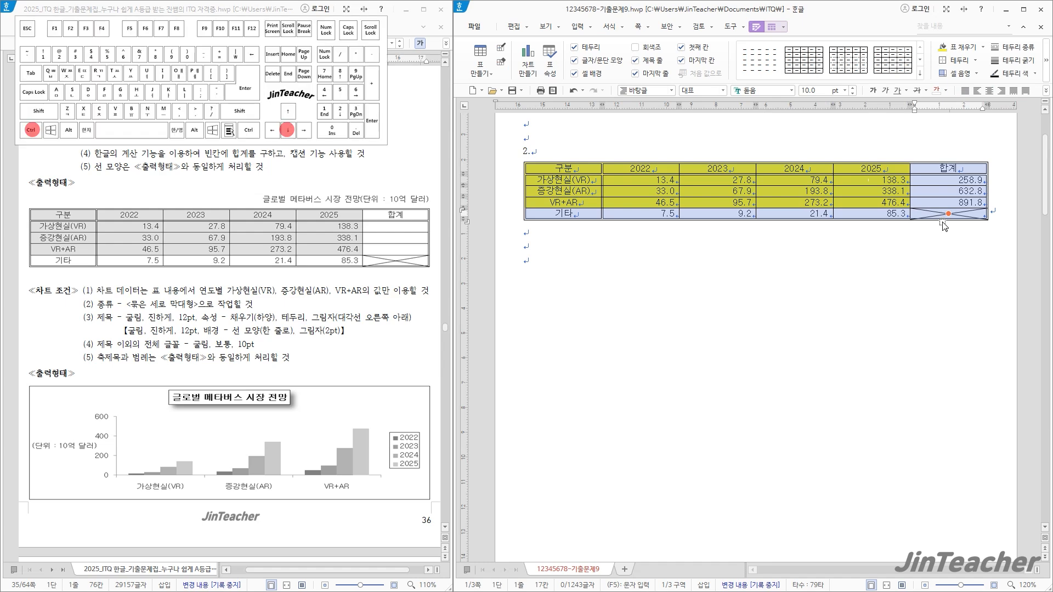
pyautogui.hotkey('ctrl', 'Down')
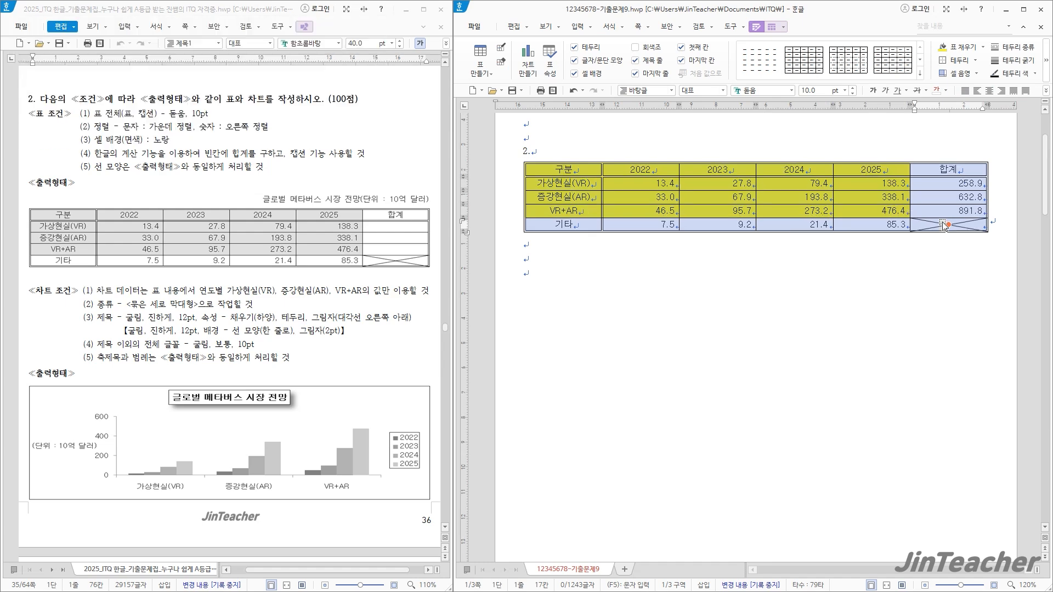
pyautogui.click(911, 253)
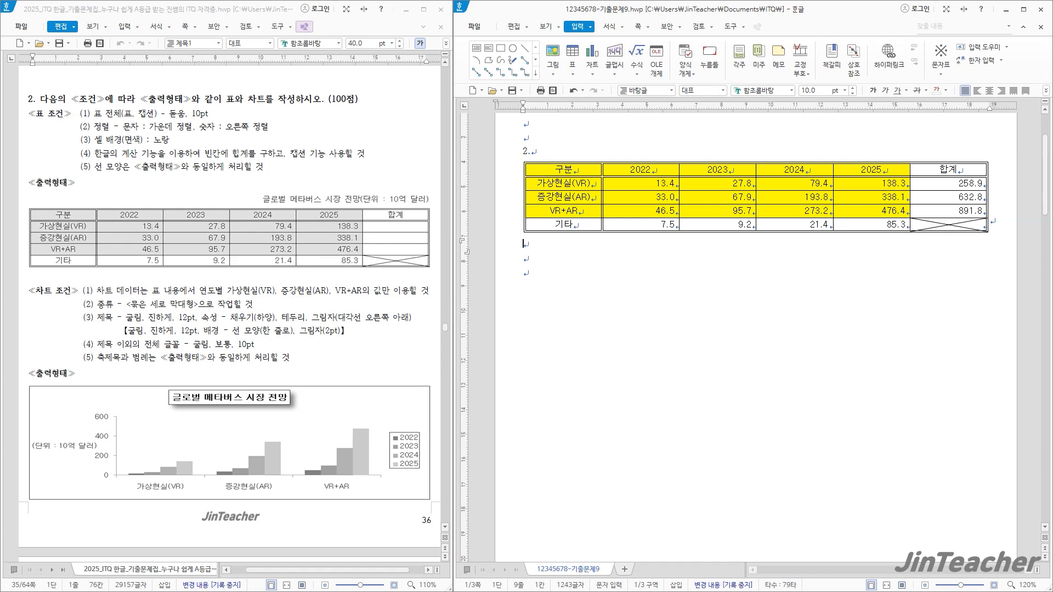
# Step: Add a top caption reading '글로벌 메타버스 시장 전망(단위 : 10억 달러)' to the table
pyautogui.click(714, 163)
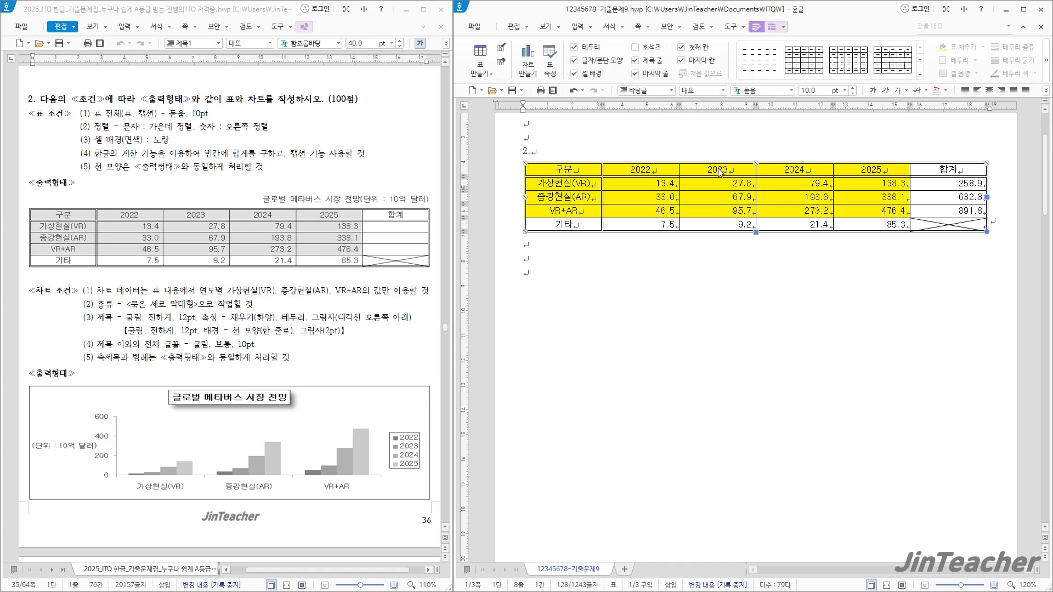
pyautogui.doubleClick(714, 163)
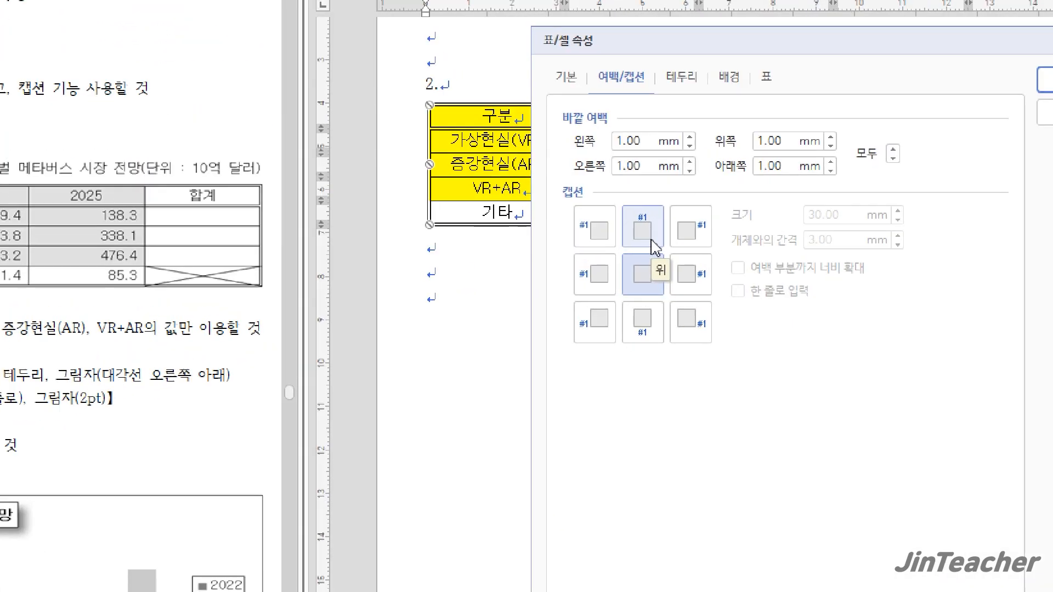
pyautogui.click(651, 240)
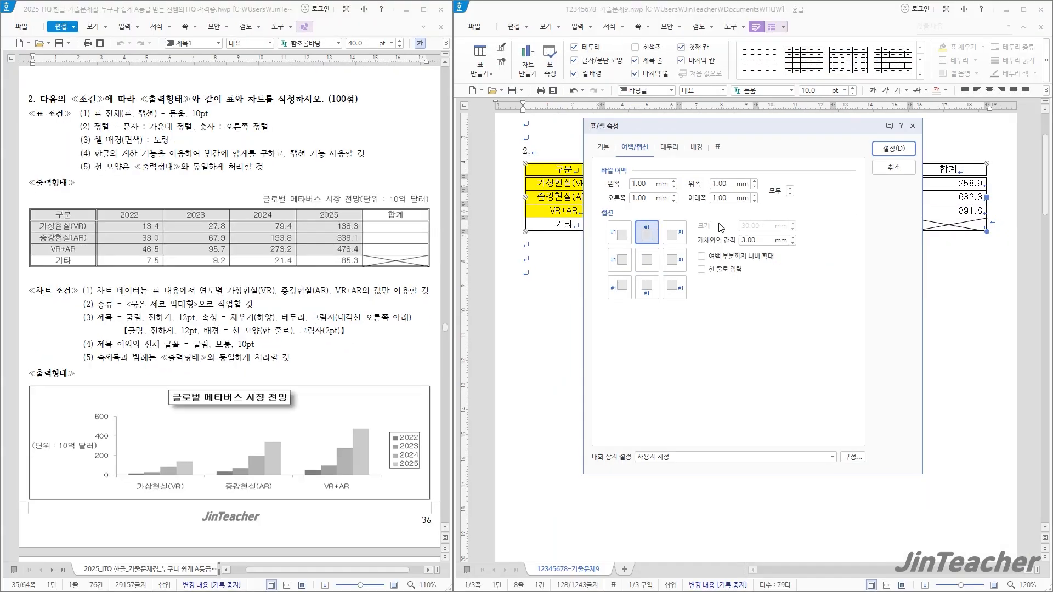
pyautogui.click(903, 156)
pyautogui.moveTo(548, 168); pyautogui.dragTo(489, 167)
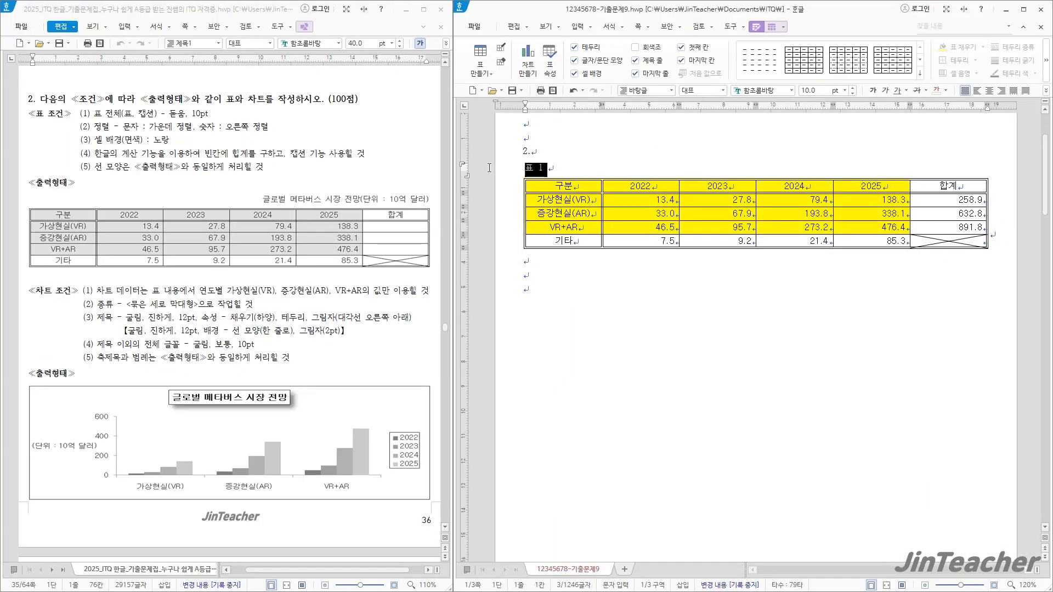
pyautogui.press('Delete')
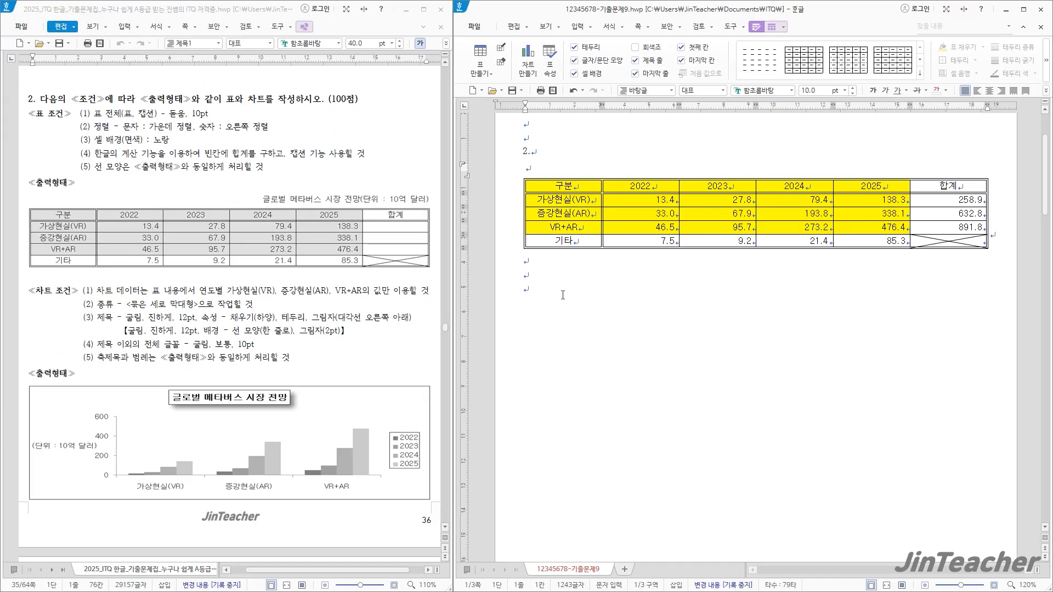
pyautogui.write('글로벌 메타버스 시장 전')
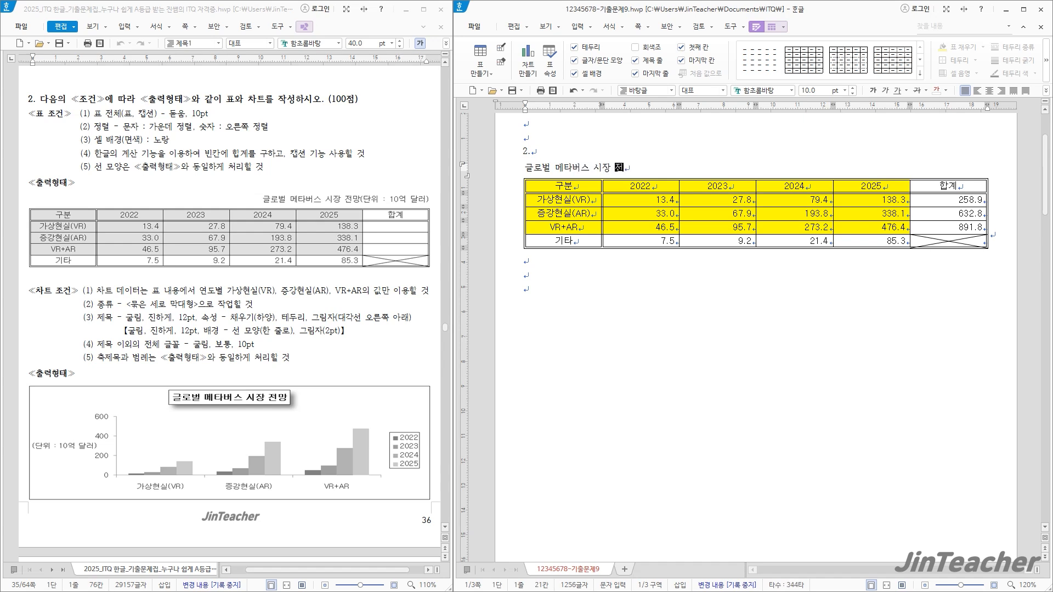
pyautogui.write('망(단위 : 10억 달러)')
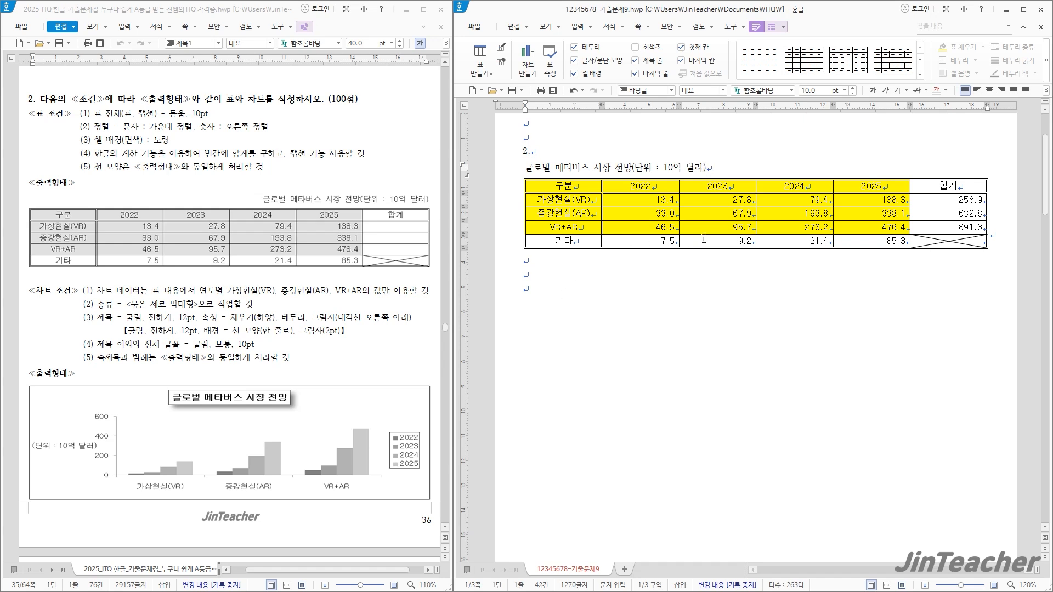
# Step: Set the caption in 돋움 and right-align it
pyautogui.moveTo(727, 167); pyautogui.dragTo(525, 170)
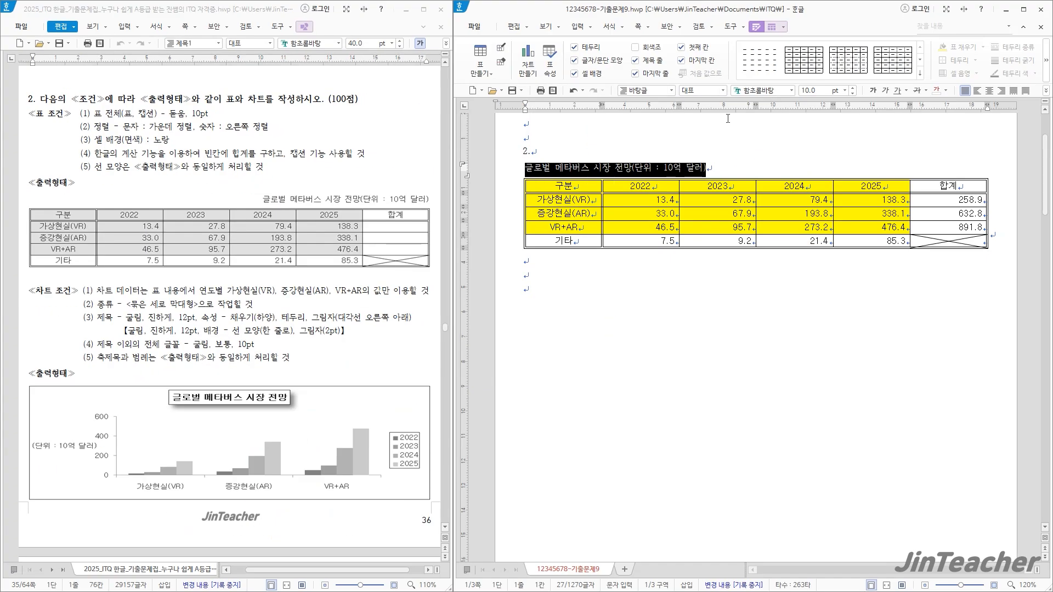
pyautogui.click(775, 92)
pyautogui.write('돋움')
pyautogui.press('Return')
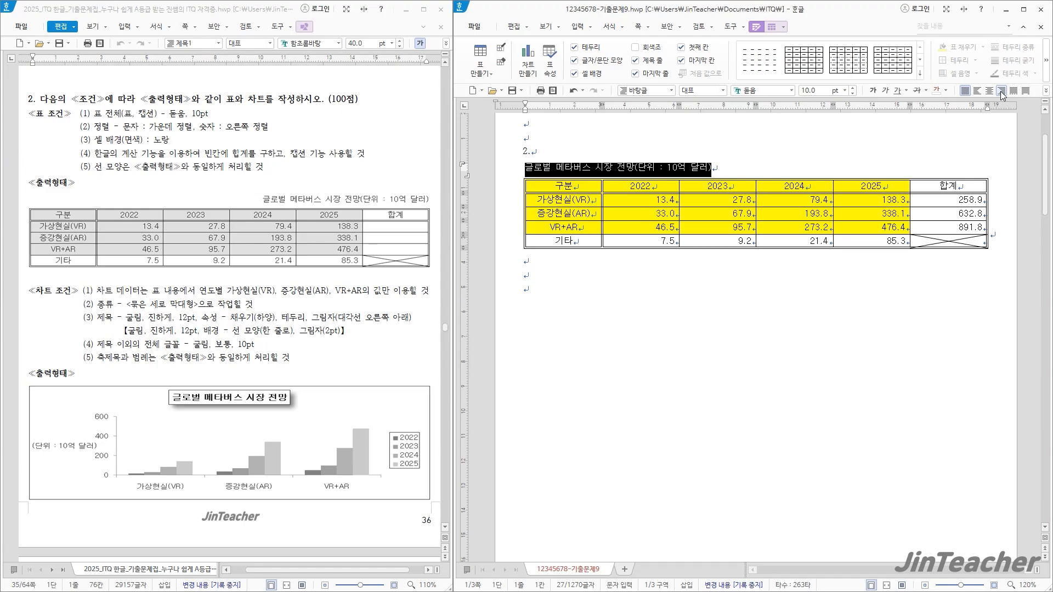
pyautogui.click(963, 91)
pyautogui.click(898, 227)
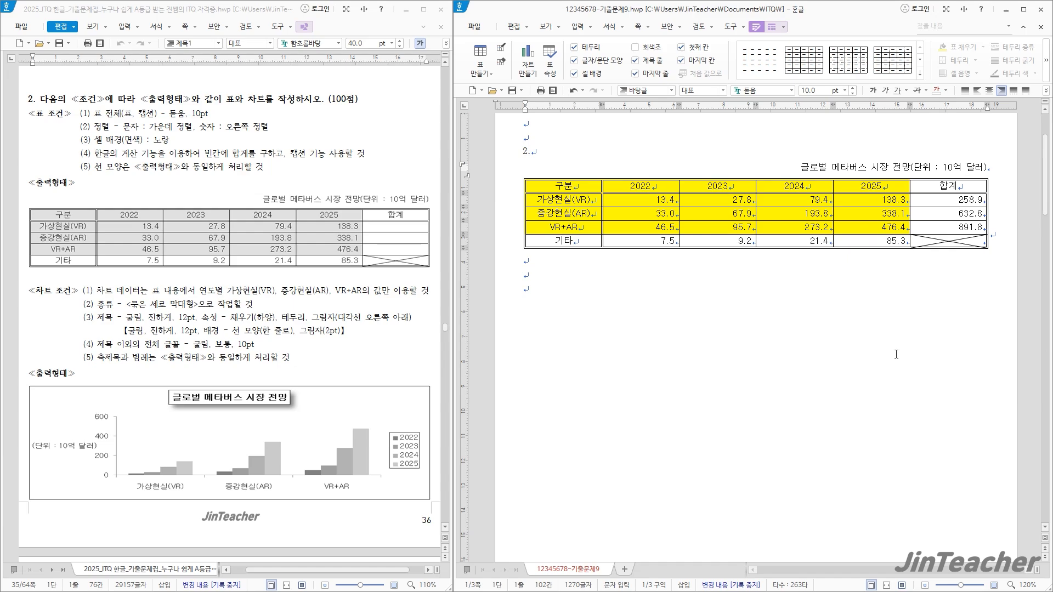
# Step: Insert a column chart of the VR, AR and VR+AR 2022–2025 data below the table and widen it
pyautogui.click(573, 275)
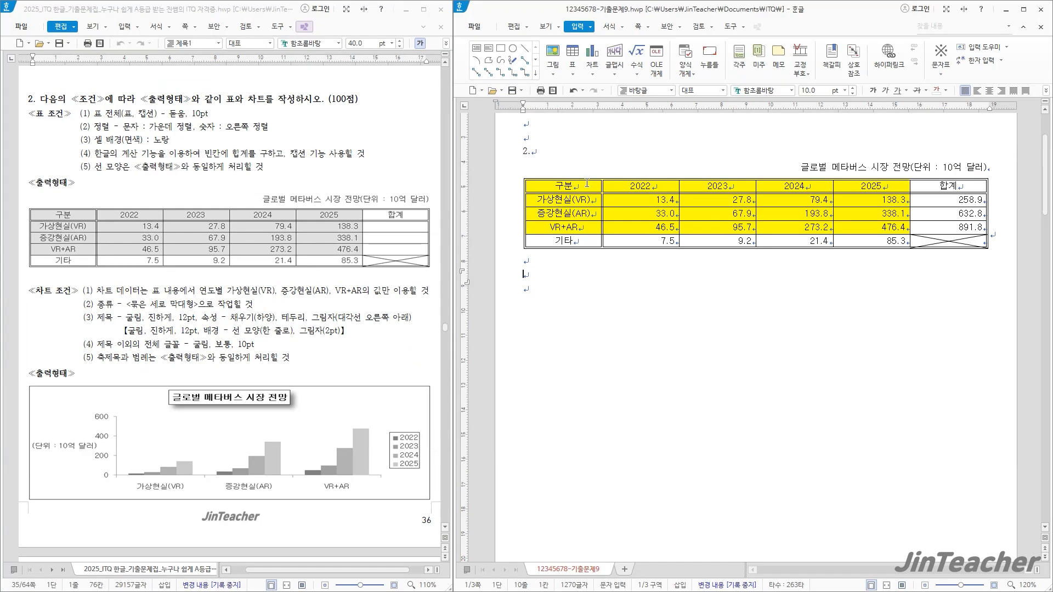
pyautogui.moveTo(587, 183); pyautogui.dragTo(870, 230)
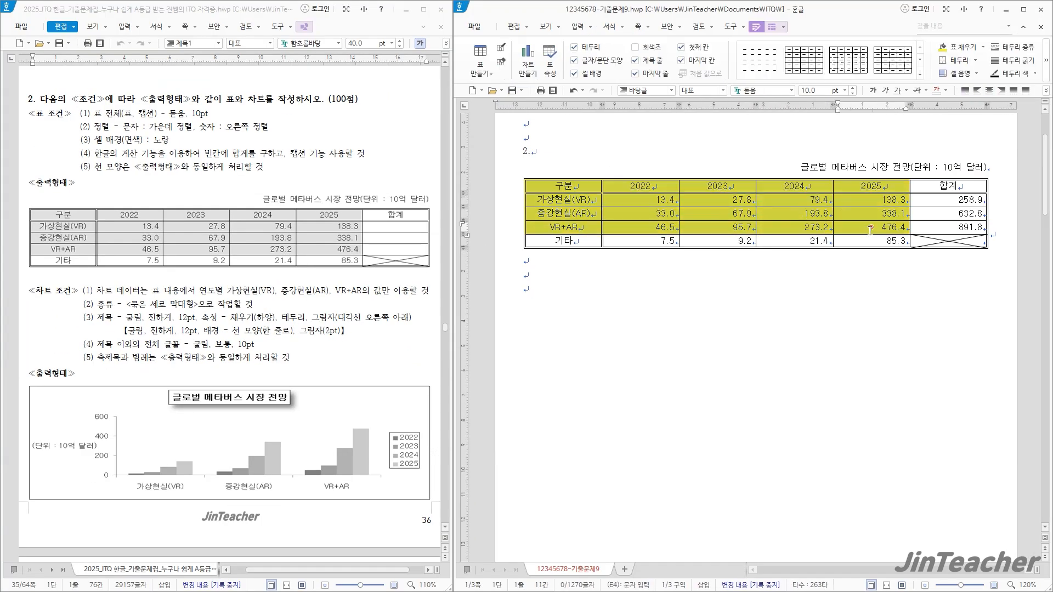
pyautogui.click(528, 55)
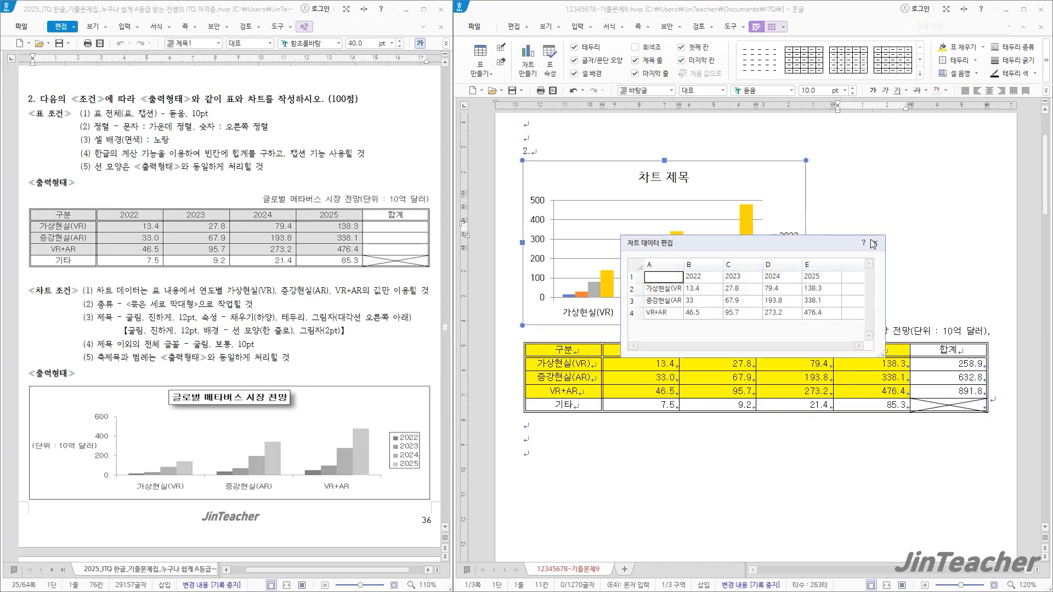
pyautogui.click(874, 243)
pyautogui.moveTo(788, 190); pyautogui.dragTo(803, 296)
pyautogui.moveTo(813, 339); pyautogui.dragTo(983, 331)
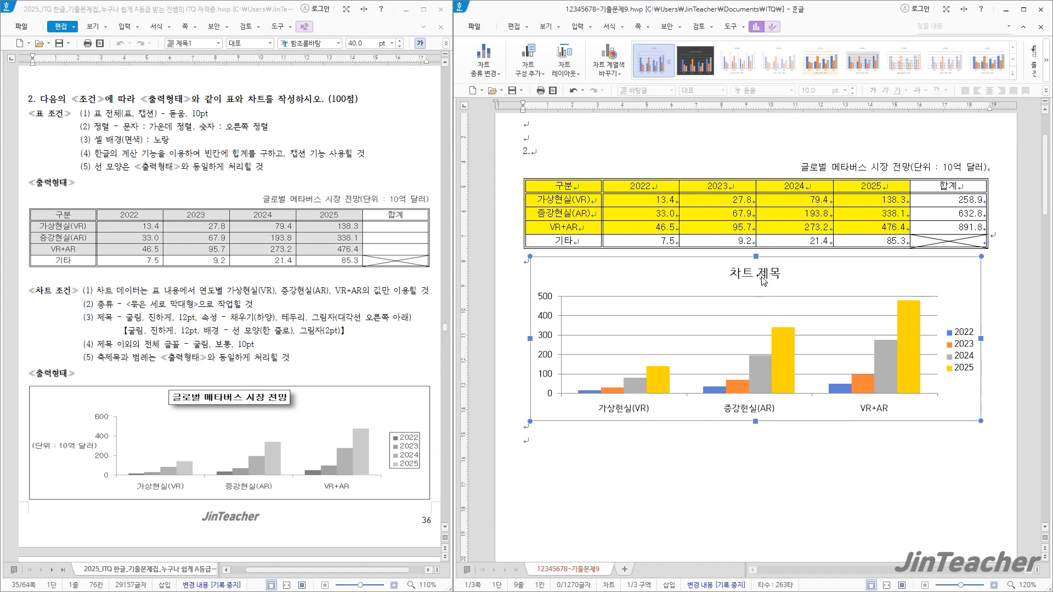
# Step: Retitle the chart '글로벌 메타버스 시장 전망' in bold 12 pt 굴림 for Korean and English fonts
pyautogui.click(763, 278)
pyautogui.rightClick(762, 278)
pyautogui.click(802, 297)
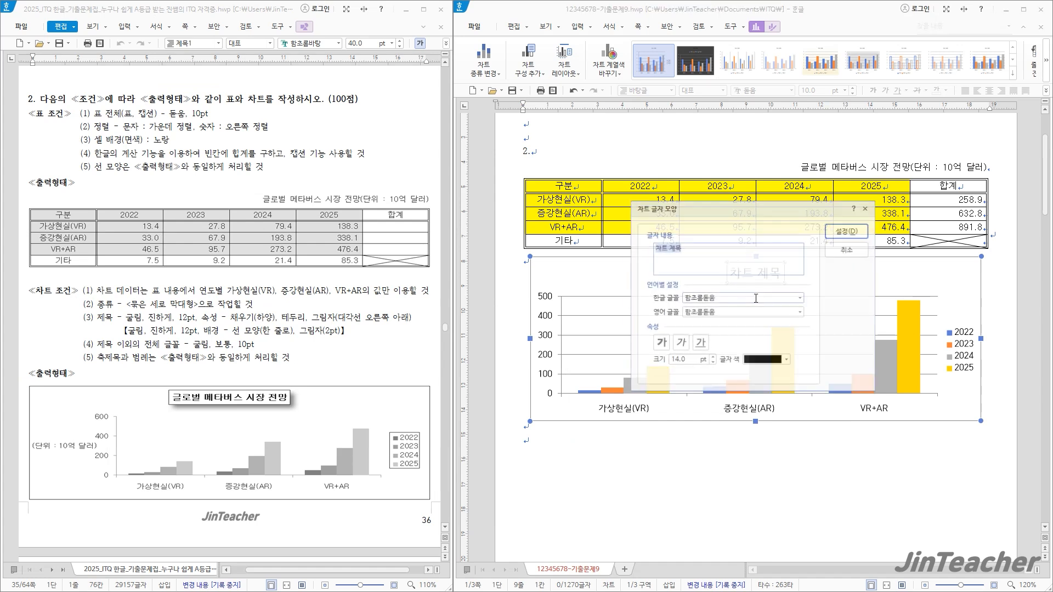
pyautogui.moveTo(700, 215); pyautogui.dragTo(561, 326)
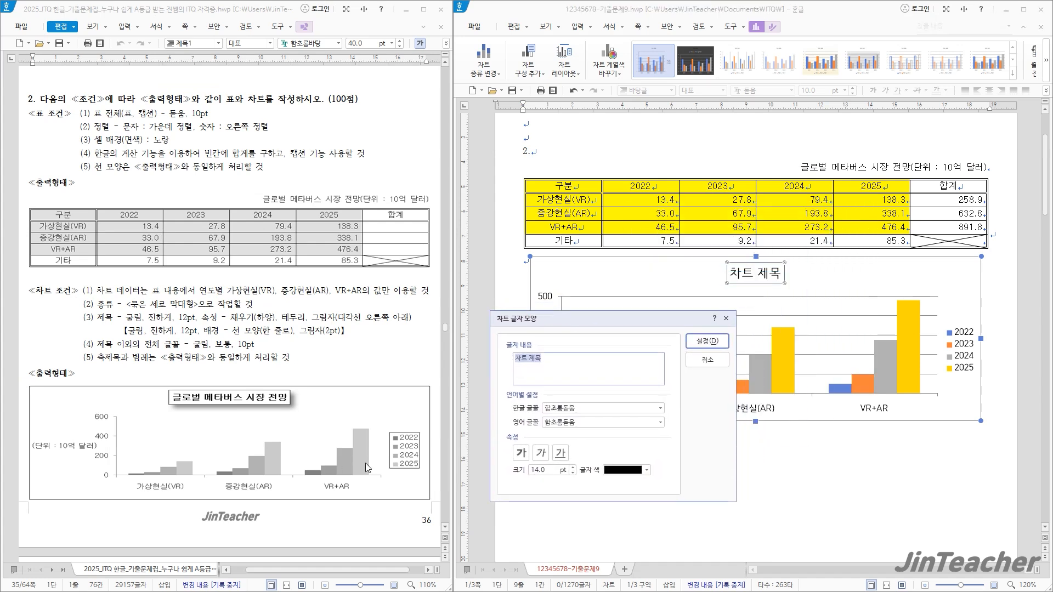
pyautogui.write('ㄱ')
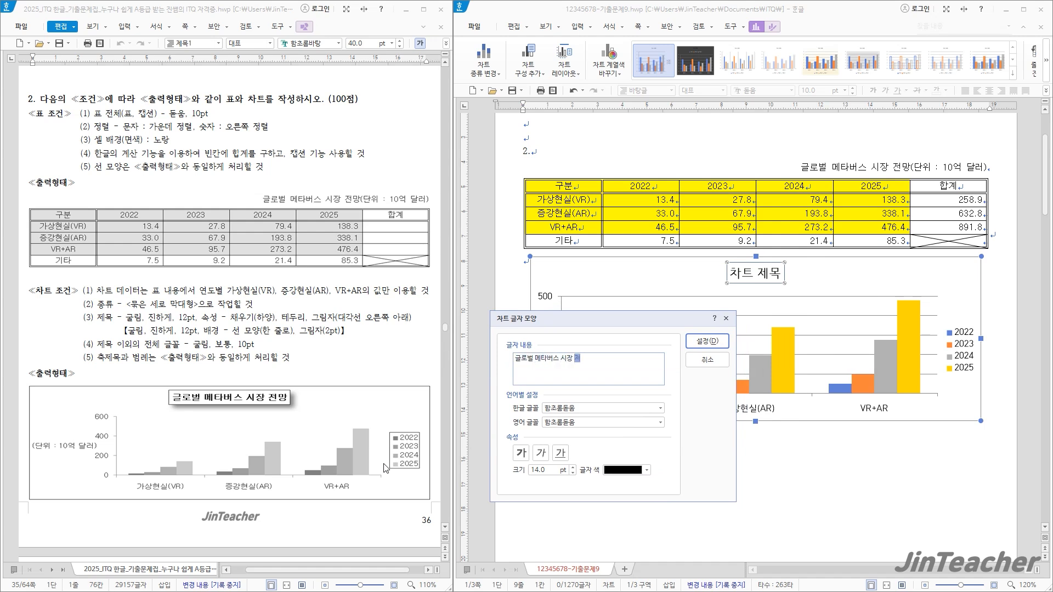
pyautogui.press('Tab')
pyautogui.write('굴')
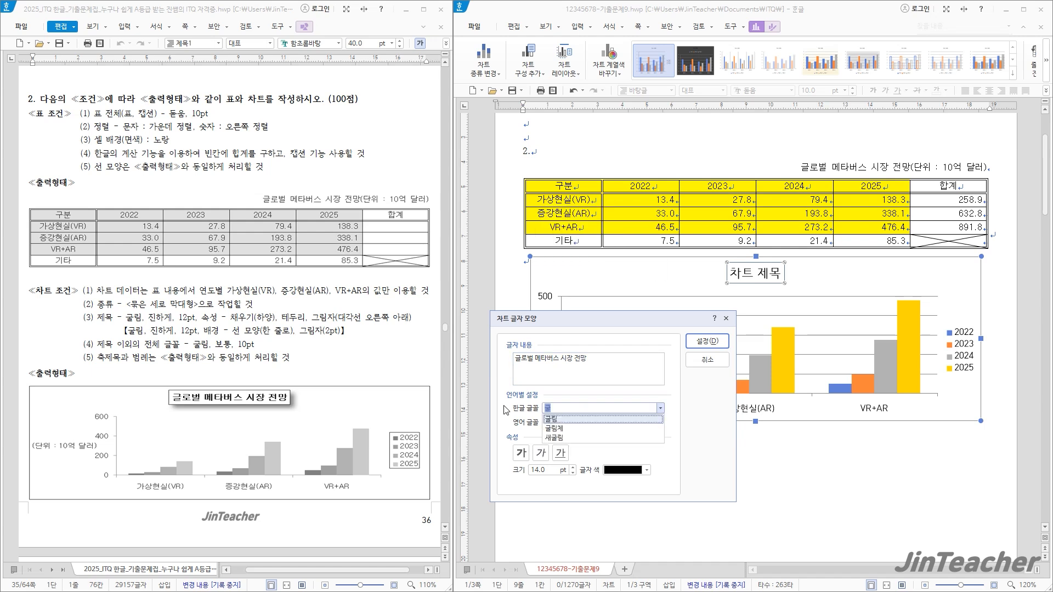
pyautogui.press('Return')
pyautogui.press('Tab')
pyautogui.write('굴')
pyautogui.press('Return')
pyautogui.click(521, 453)
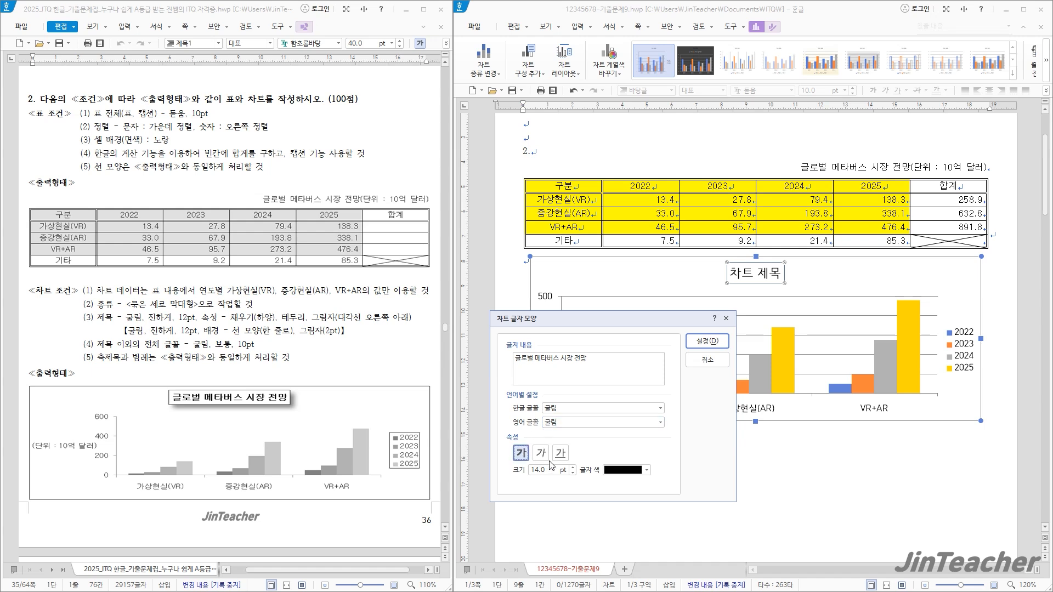
pyautogui.click(573, 473)
pyautogui.click(573, 473)
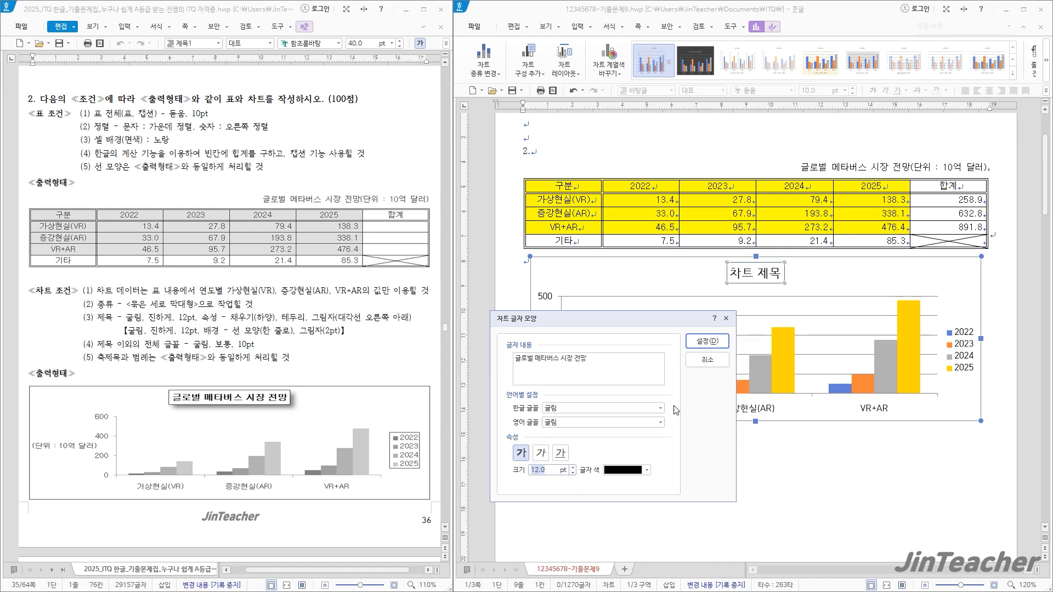
pyautogui.click(713, 342)
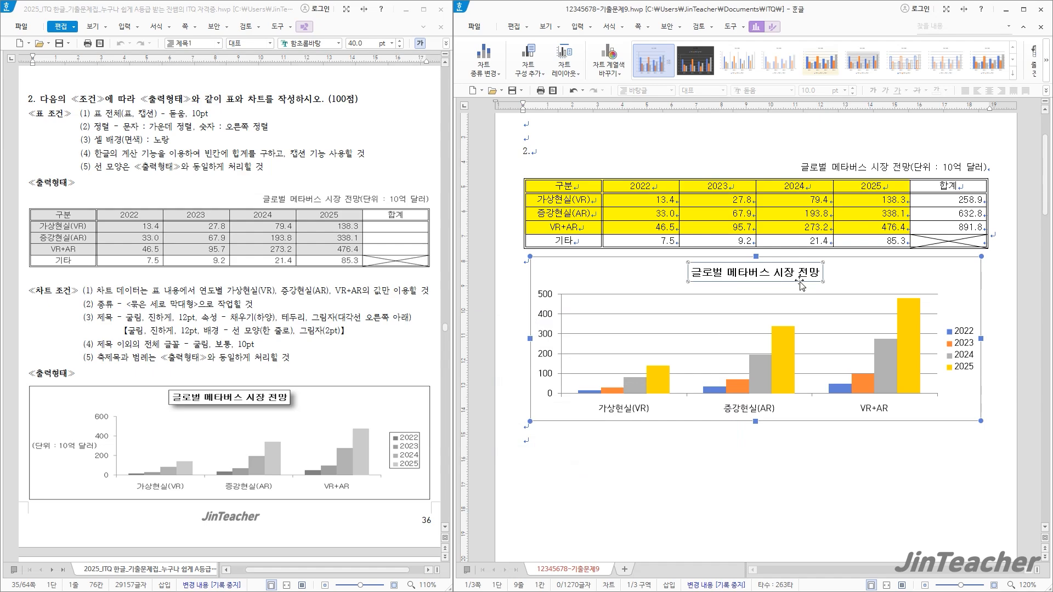
# Step: Give the chart title a diagonal lower-right drop shadow
pyautogui.doubleClick(801, 284)
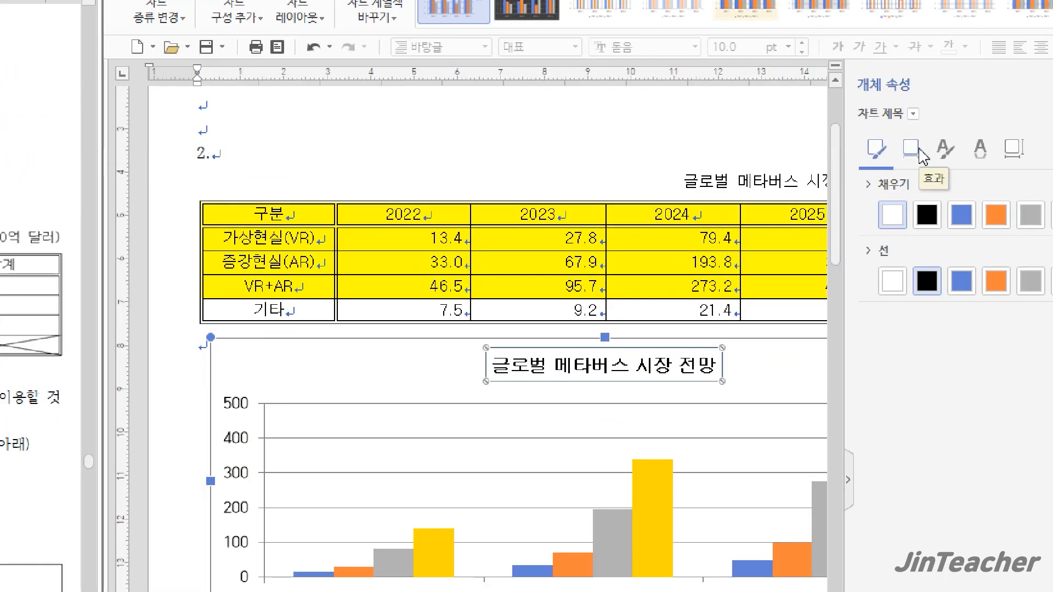
pyautogui.click(915, 148)
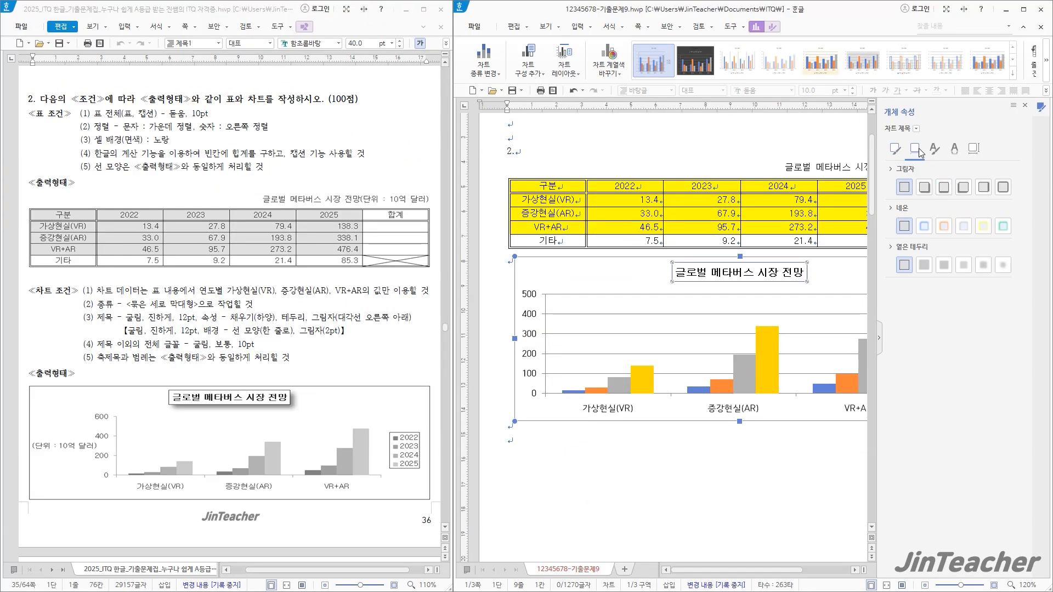
pyautogui.click(925, 188)
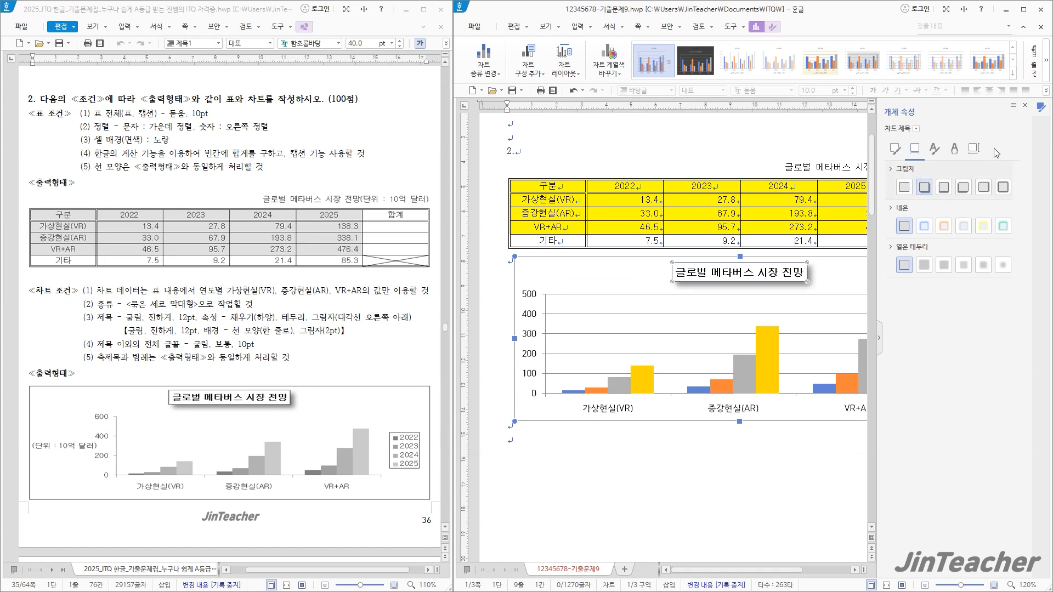
pyautogui.click(1025, 106)
pyautogui.click(854, 279)
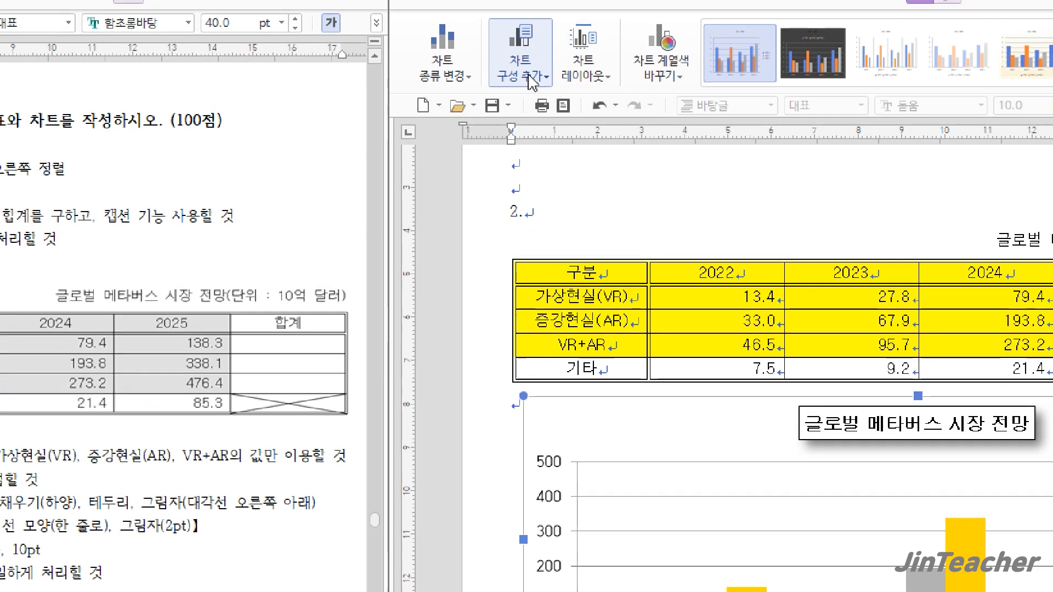
# Step: Add a vertical axis title reading '(단위 : 10억 달러)' with 굴림 Korean and English fonts
pyautogui.click(533, 73)
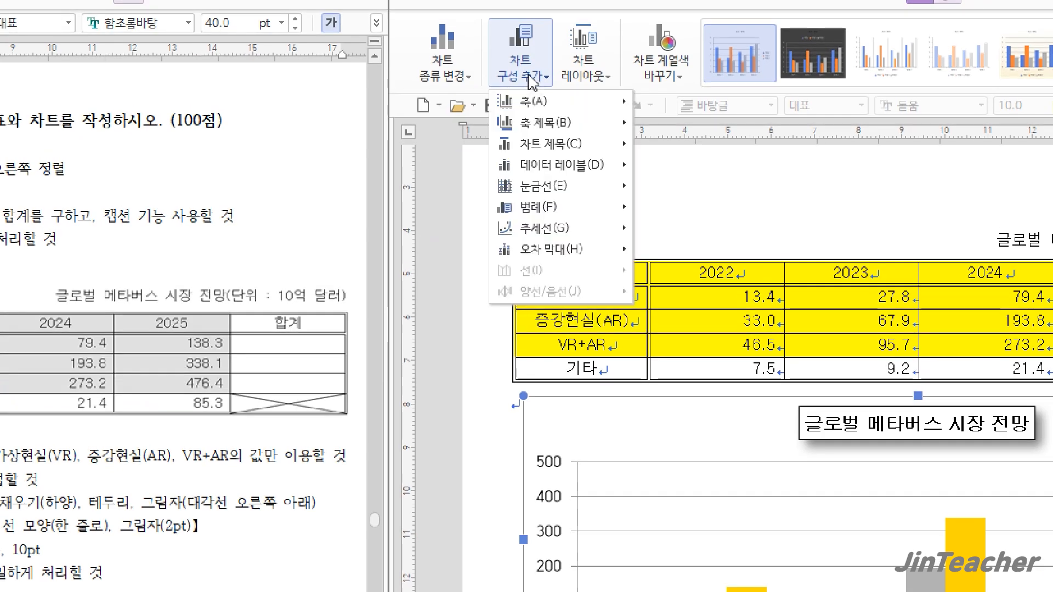
pyautogui.moveTo(556, 126)
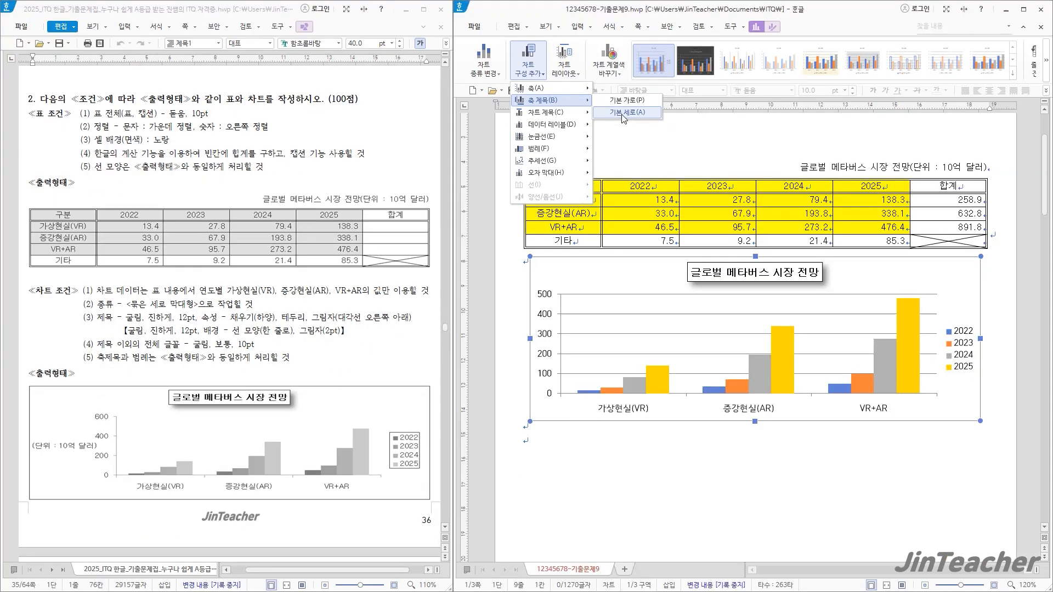
pyautogui.click(681, 150)
pyautogui.click(545, 354)
pyautogui.rightClick(545, 354)
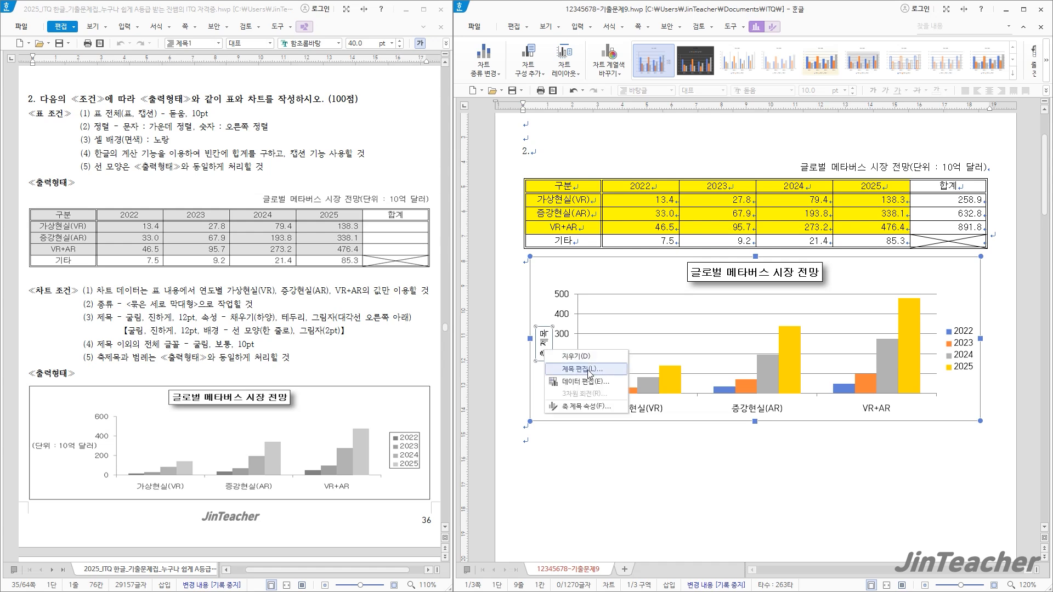
pyautogui.click(590, 370)
pyautogui.moveTo(701, 215); pyautogui.dragTo(543, 299)
pyautogui.write('(단위 : 10억 달러')
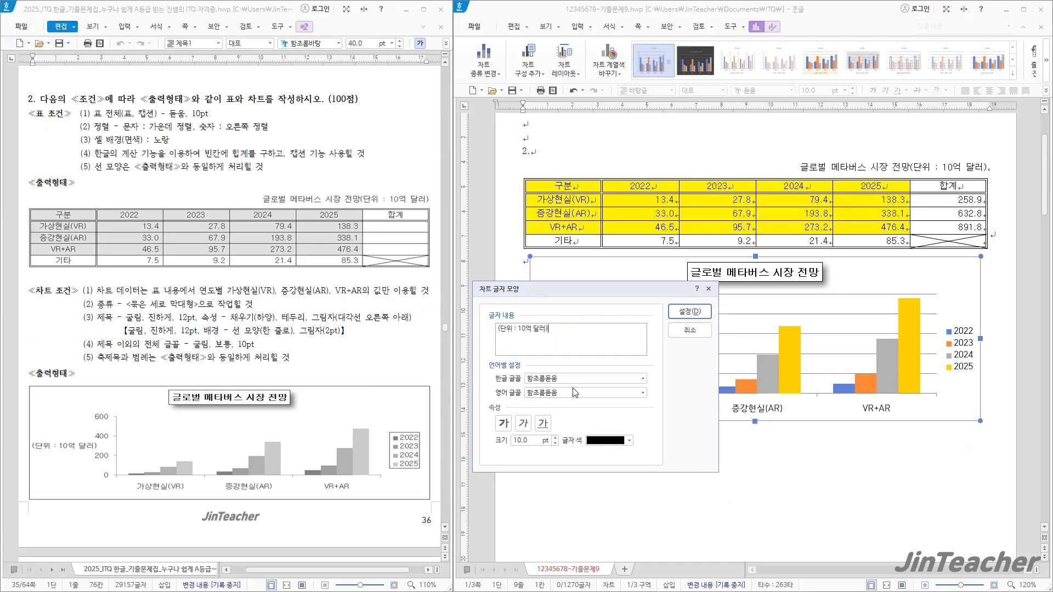
pyautogui.press('Tab')
pyautogui.write('굴림')
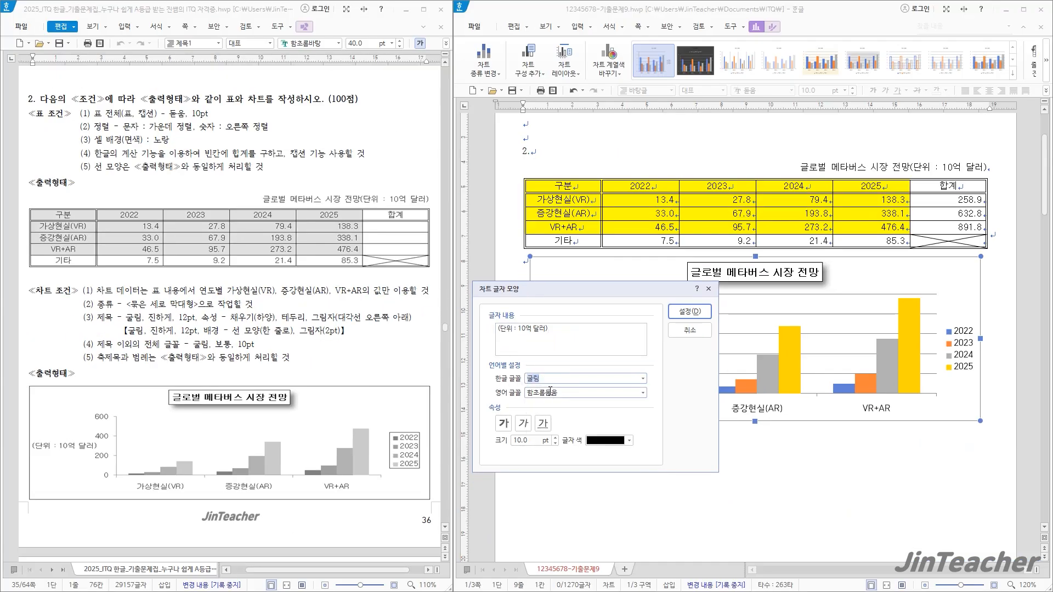
pyautogui.press('Tab')
pyautogui.write('굴림')
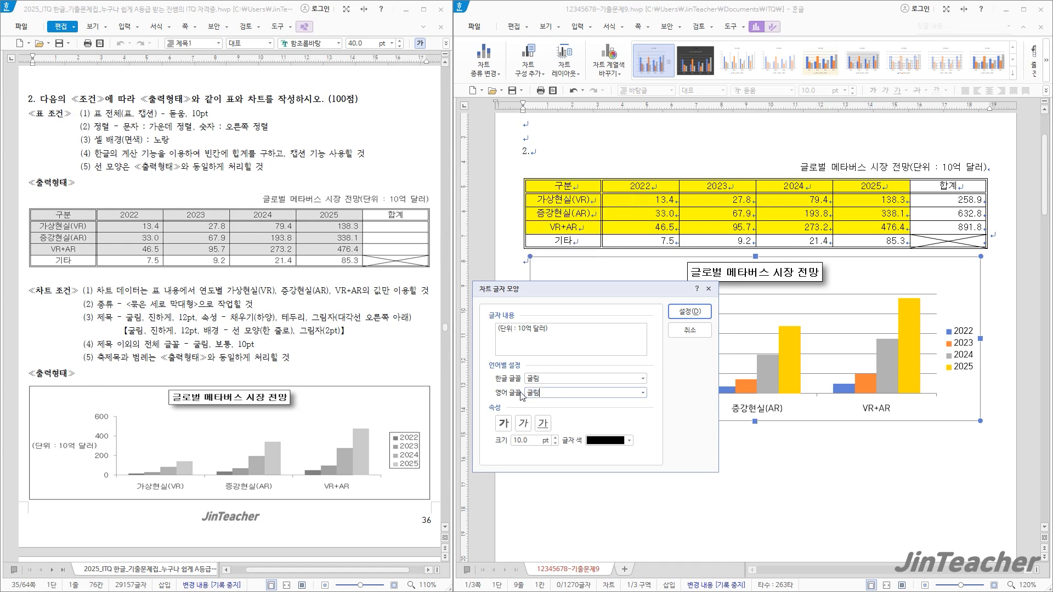
pyautogui.click(690, 312)
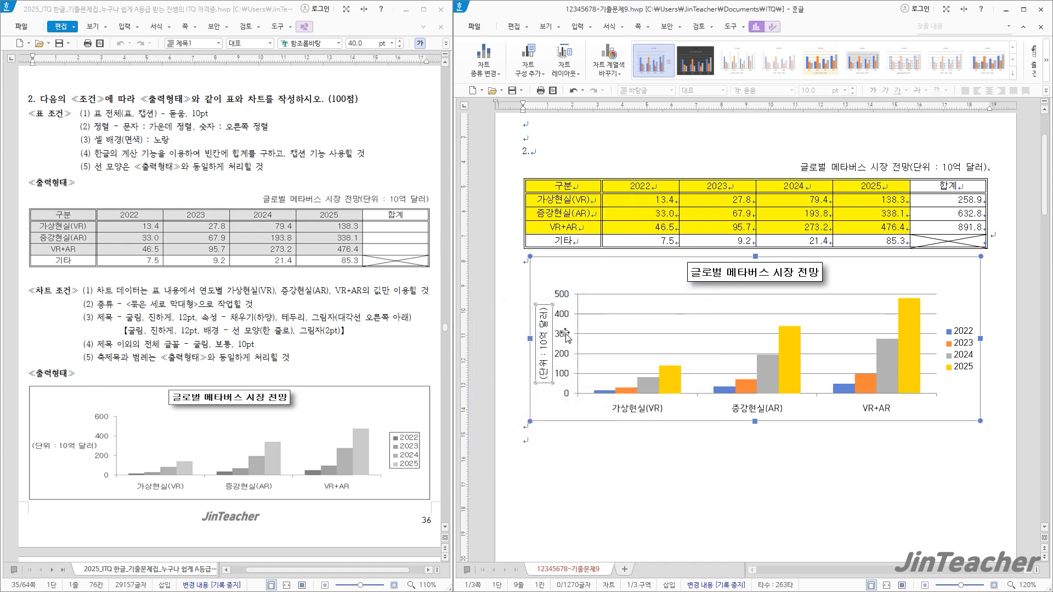
# Step: Set the axis title's text direction to horizontal
pyautogui.doubleClick(554, 331)
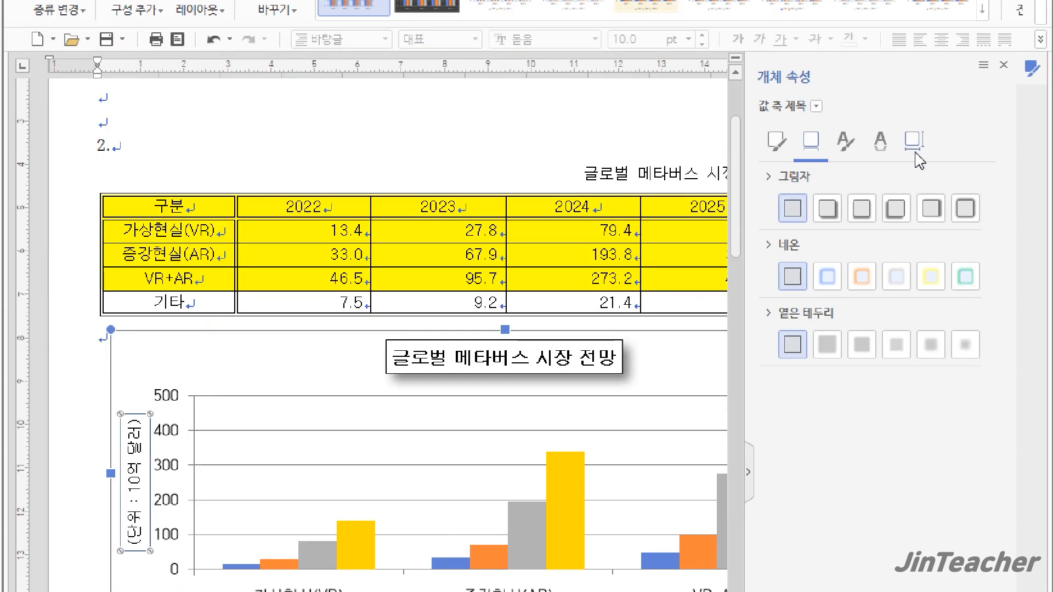
pyautogui.click(915, 143)
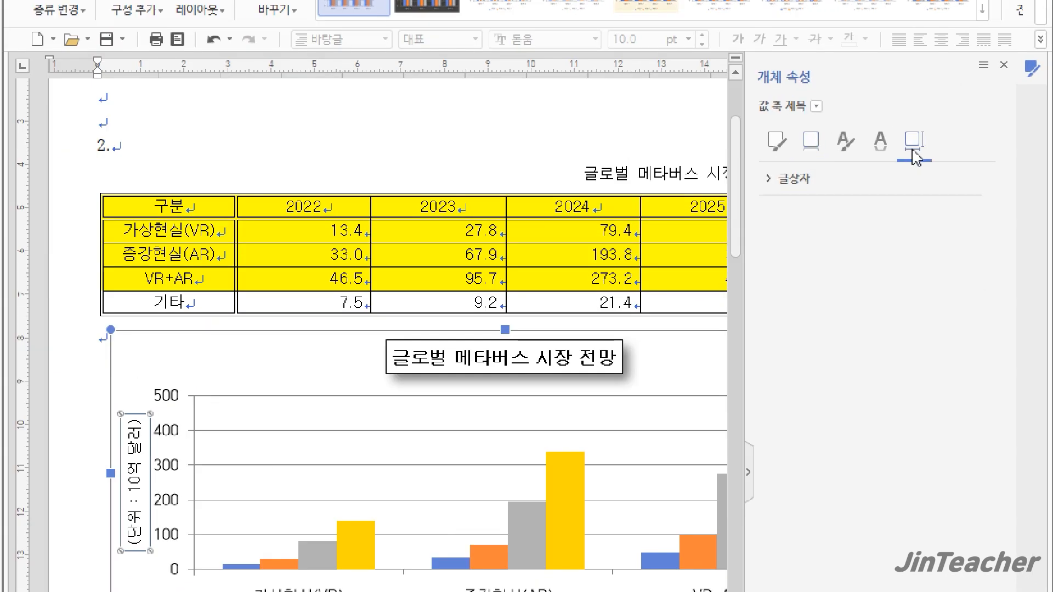
pyautogui.click(930, 181)
pyautogui.click(973, 216)
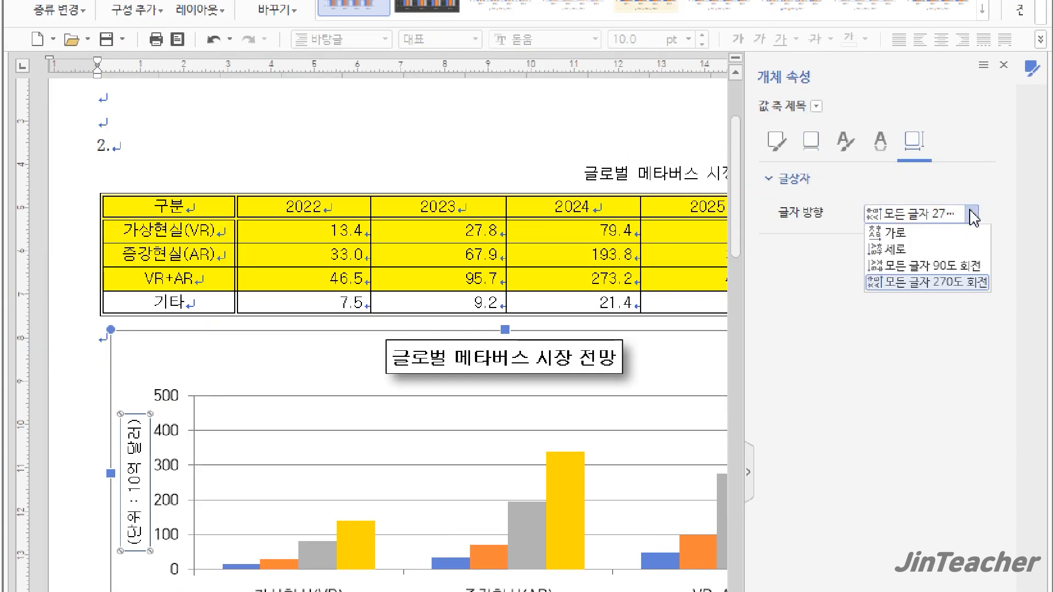
pyautogui.click(943, 228)
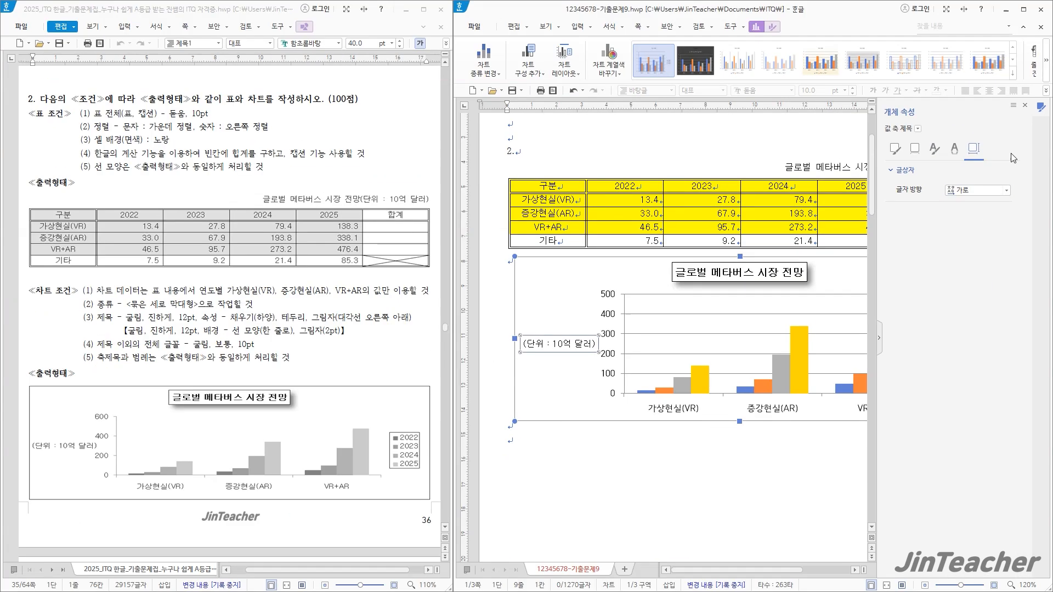
pyautogui.click(1024, 105)
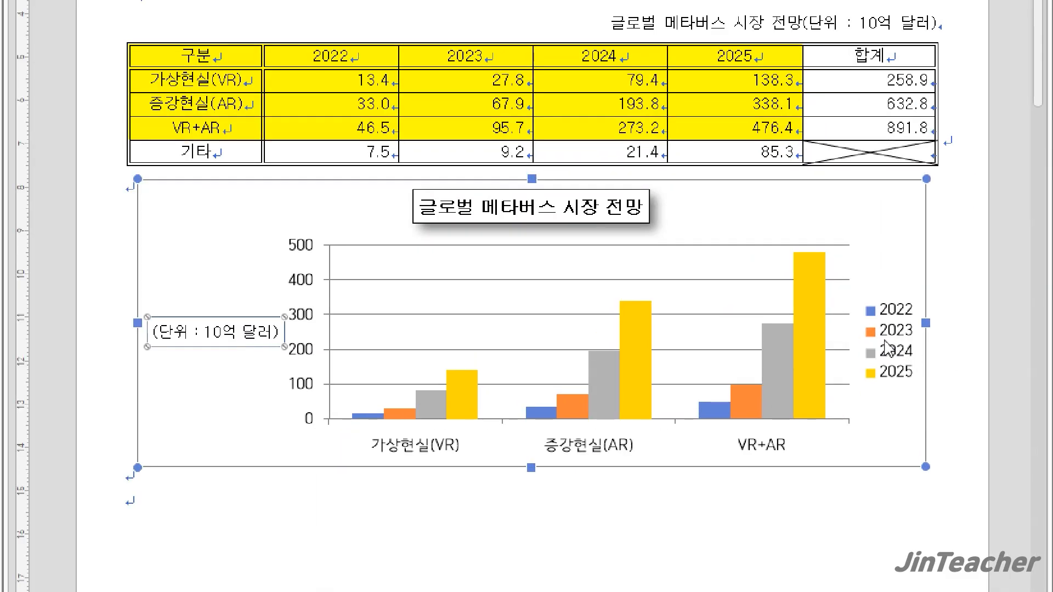
# Step: Give the chart legend a thin black border line
pyautogui.click(958, 347)
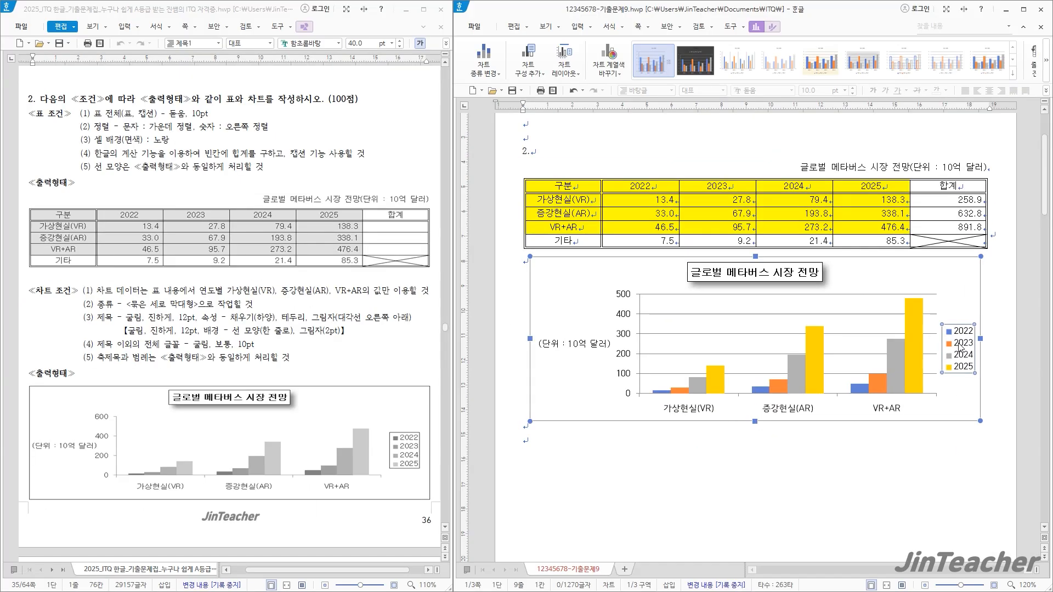
pyautogui.doubleClick(928, 348)
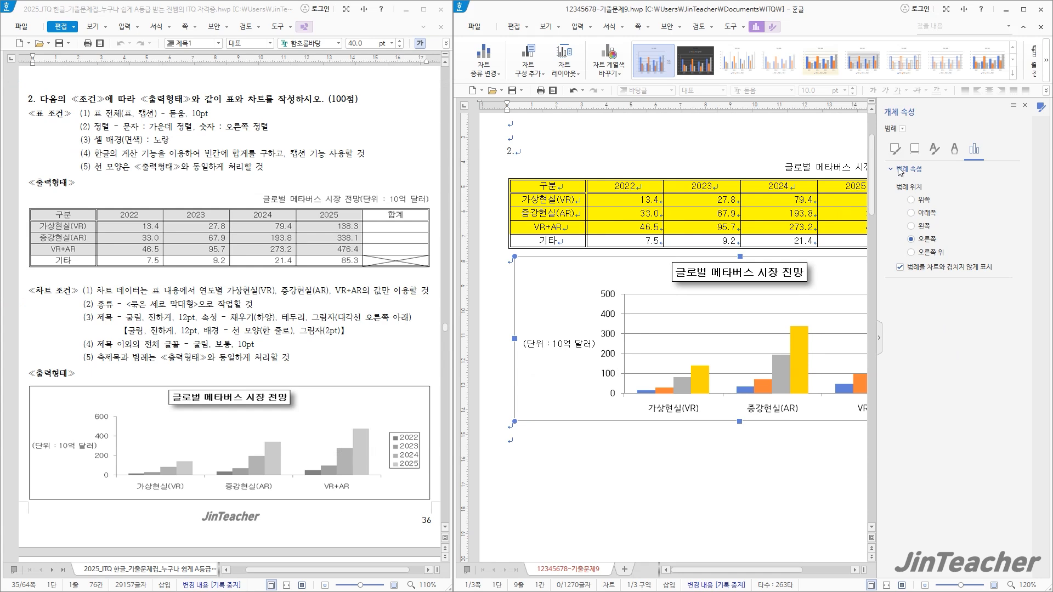
pyautogui.click(900, 147)
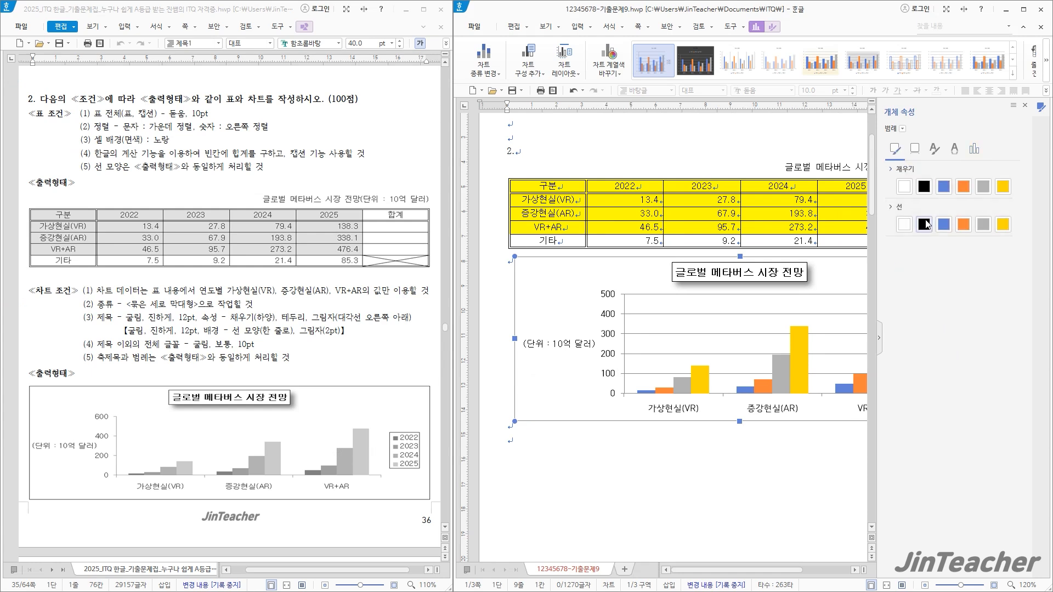
pyautogui.click(1025, 105)
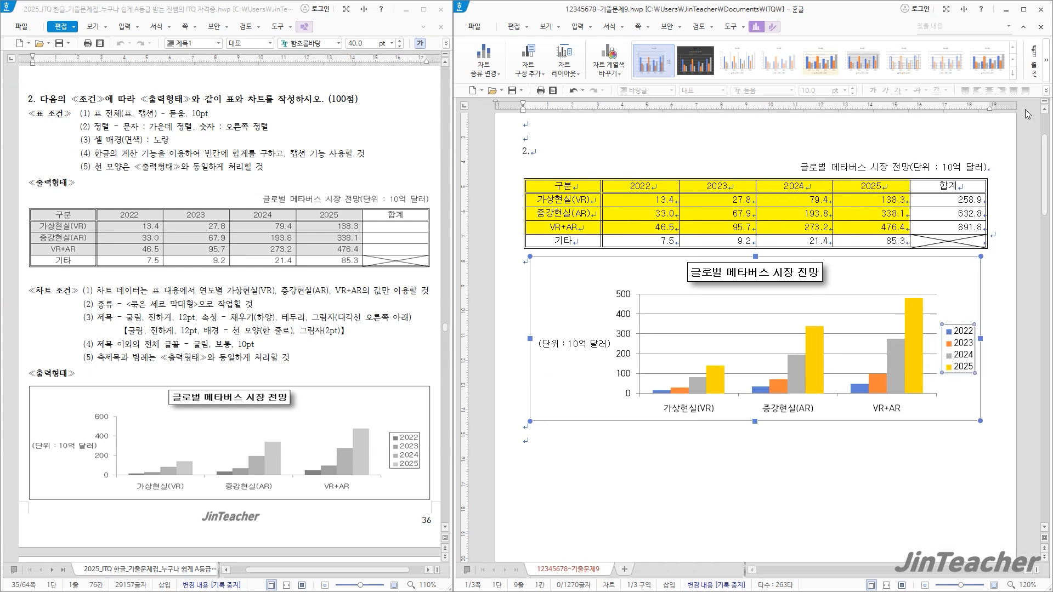
# Step: Set the legend's Korean and English fonts to 굴림
pyautogui.rightClick(958, 350)
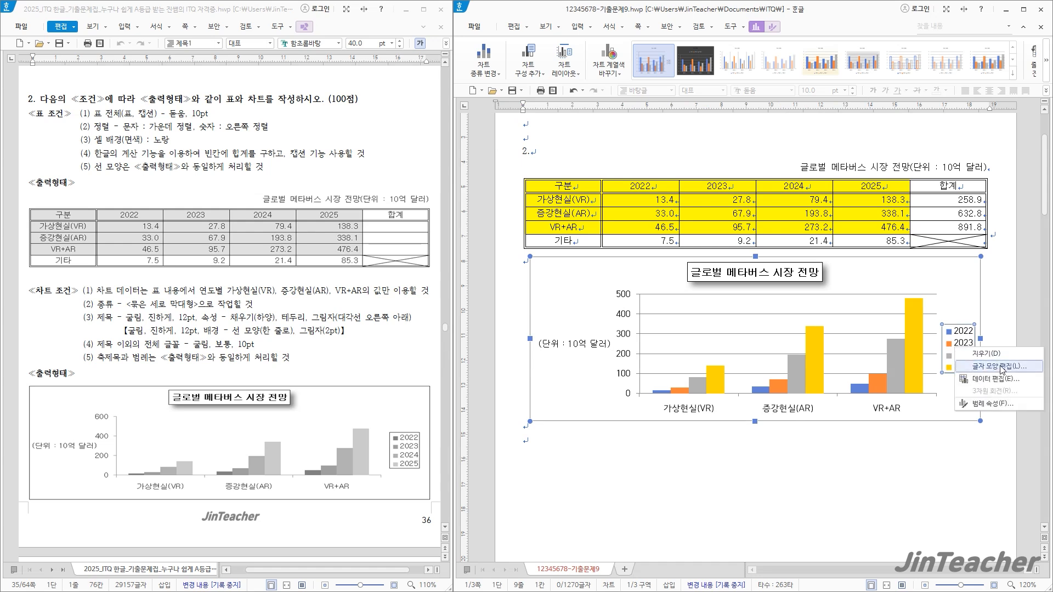
pyautogui.click(982, 367)
pyautogui.write('굴림')
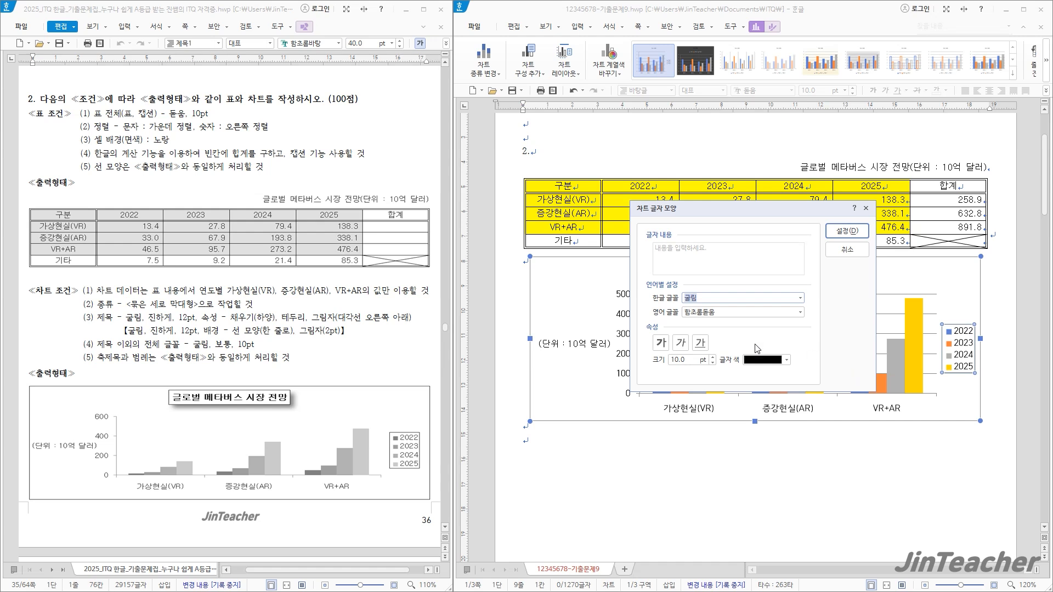
pyautogui.press('Tab')
pyautogui.write('굴림')
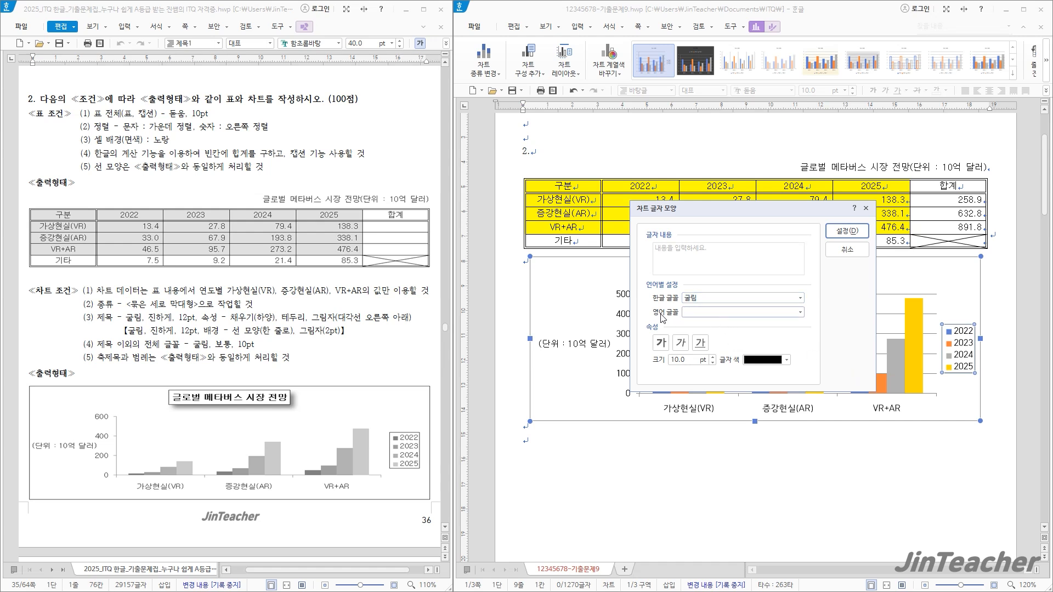
pyautogui.press('Return')
pyautogui.click(850, 233)
# Step: Set the category axis labels' Korean and English fonts to 굴림
pyautogui.click(796, 417)
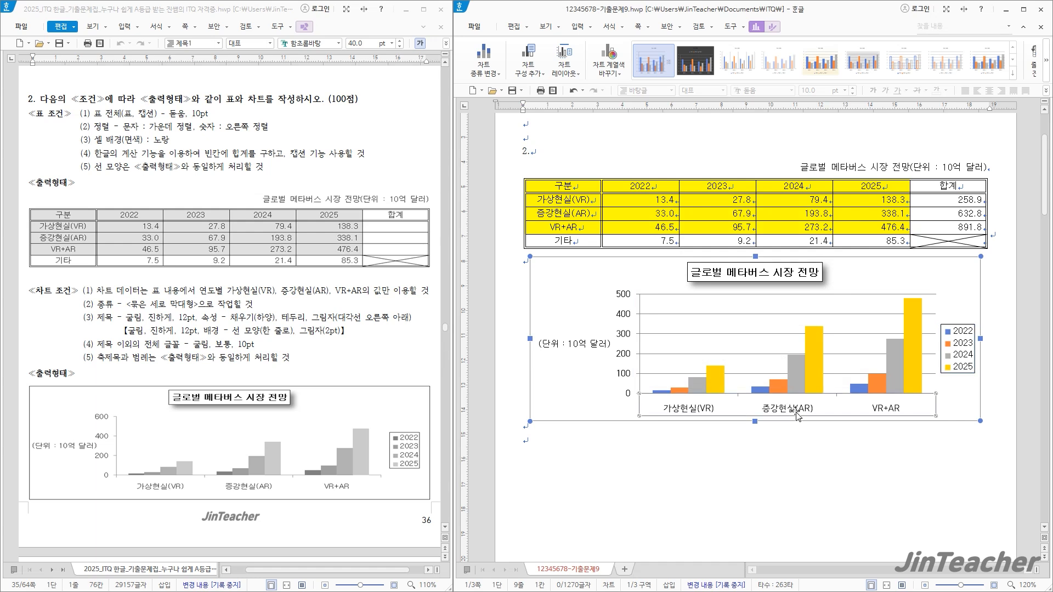
pyautogui.rightClick(796, 417)
pyautogui.click(854, 433)
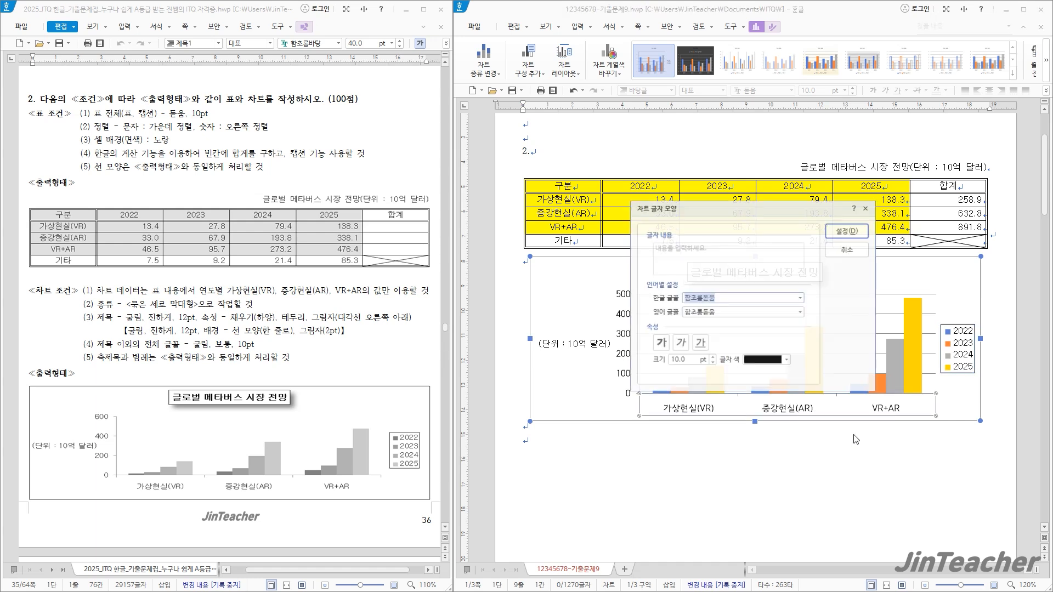
pyautogui.write('굴림')
pyautogui.press('Return')
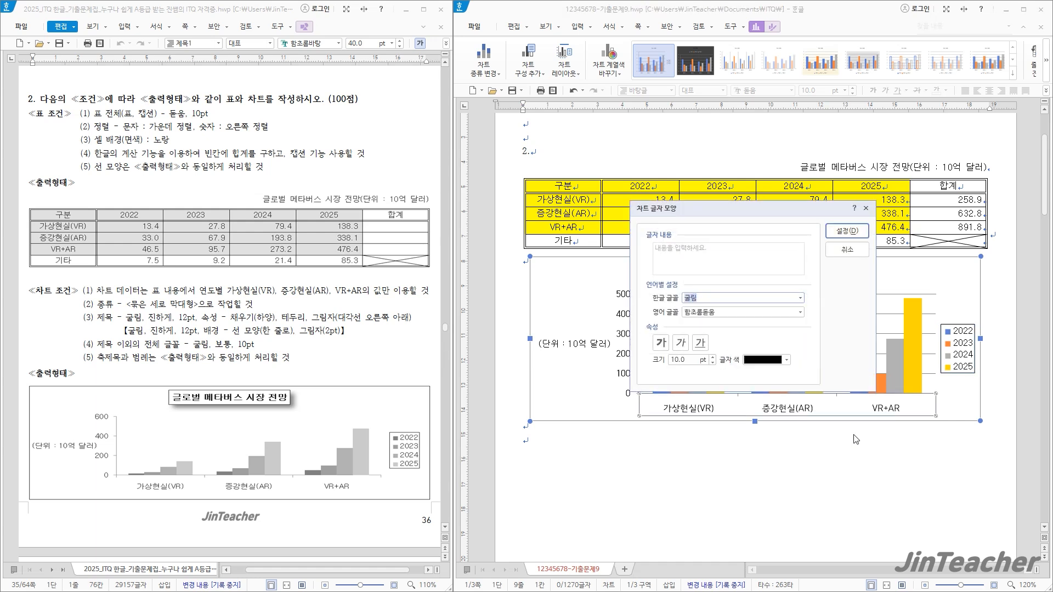
pyautogui.moveTo(716, 314); pyautogui.dragTo(679, 318)
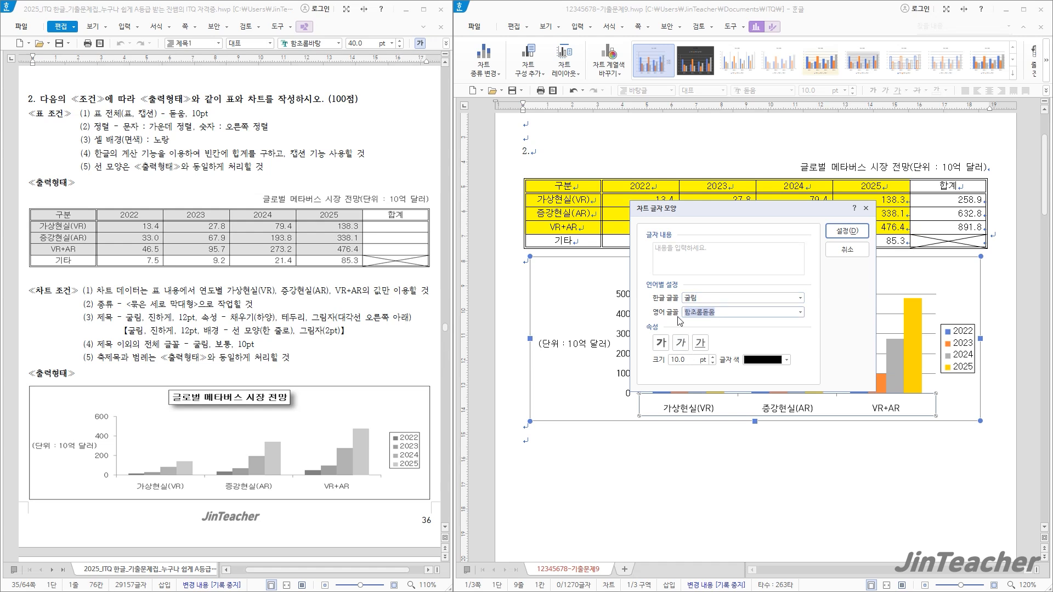
pyautogui.write('굴림')
pyautogui.press('Return')
pyautogui.click(848, 231)
# Step: Set the value axis labels' Korean and English fonts to 굴림
pyautogui.click(623, 315)
pyautogui.rightClick(624, 315)
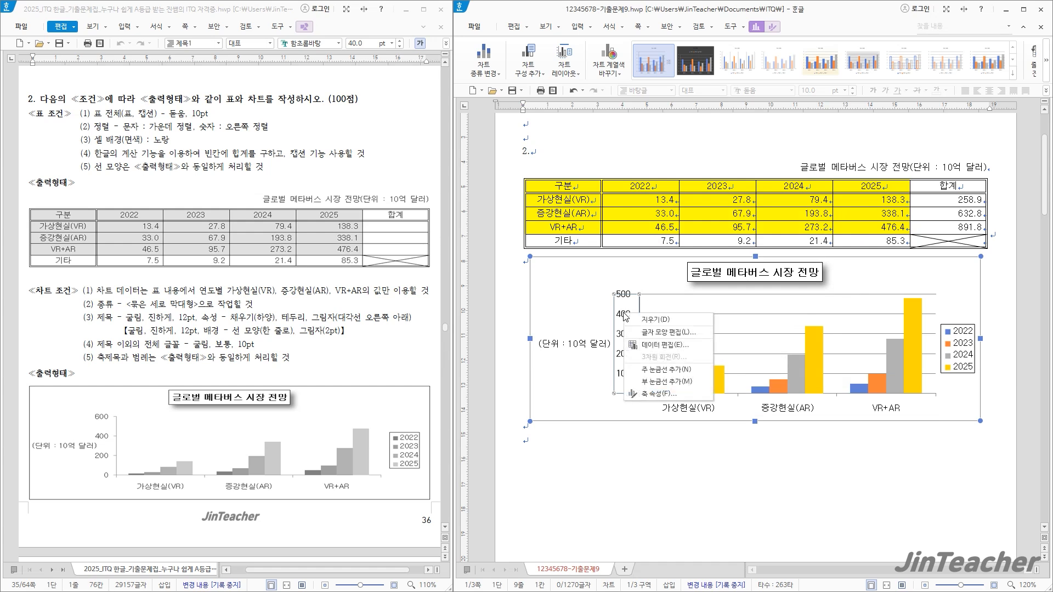
pyautogui.click(691, 336)
pyautogui.write('굴림')
pyautogui.press('Return')
pyautogui.press('Tab')
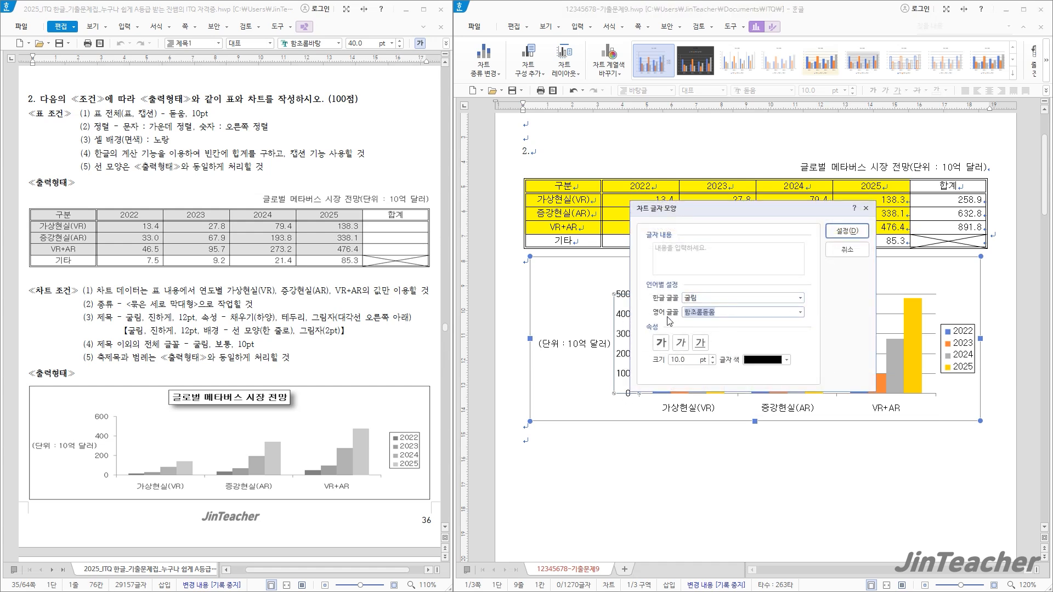
pyautogui.write('굴림')
pyautogui.click(859, 234)
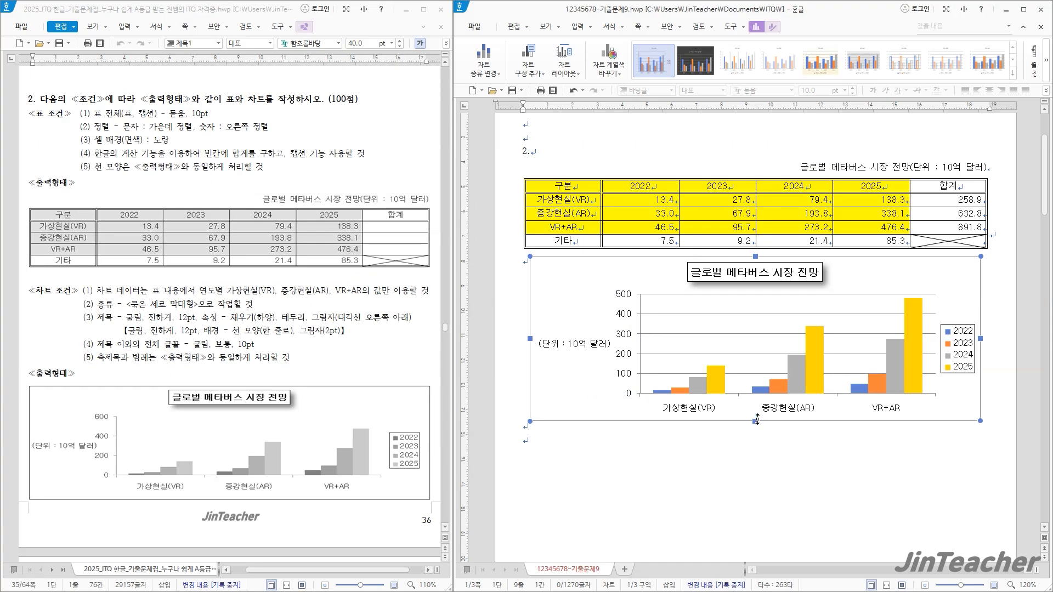
# Step: Shorten the chart slightly from its bottom edge and delete its gridlines
pyautogui.moveTo(757, 411); pyautogui.dragTo(758, 403)
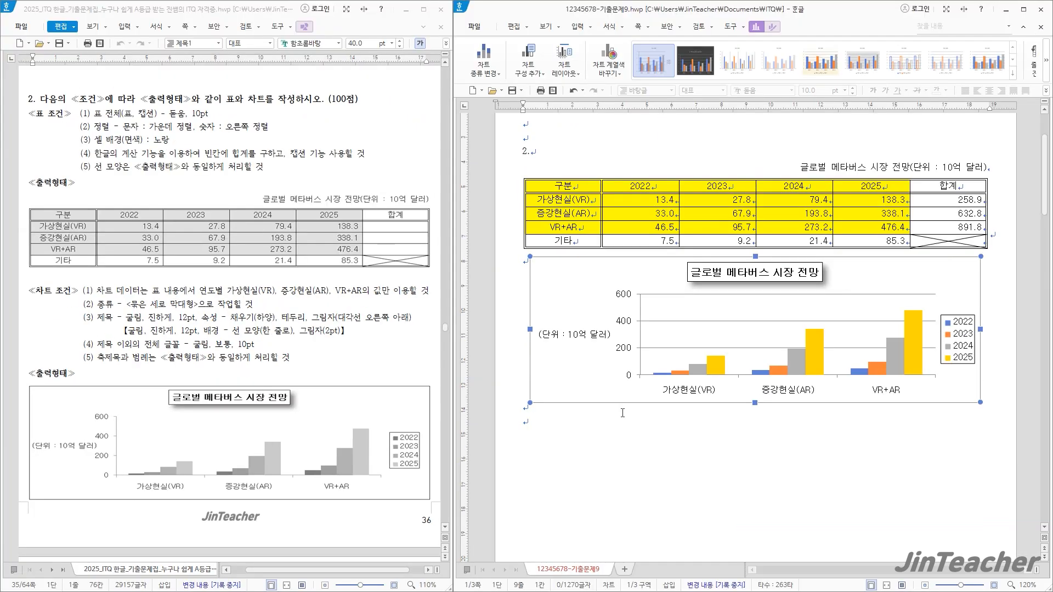
pyautogui.click(828, 344)
pyautogui.press('Delete')
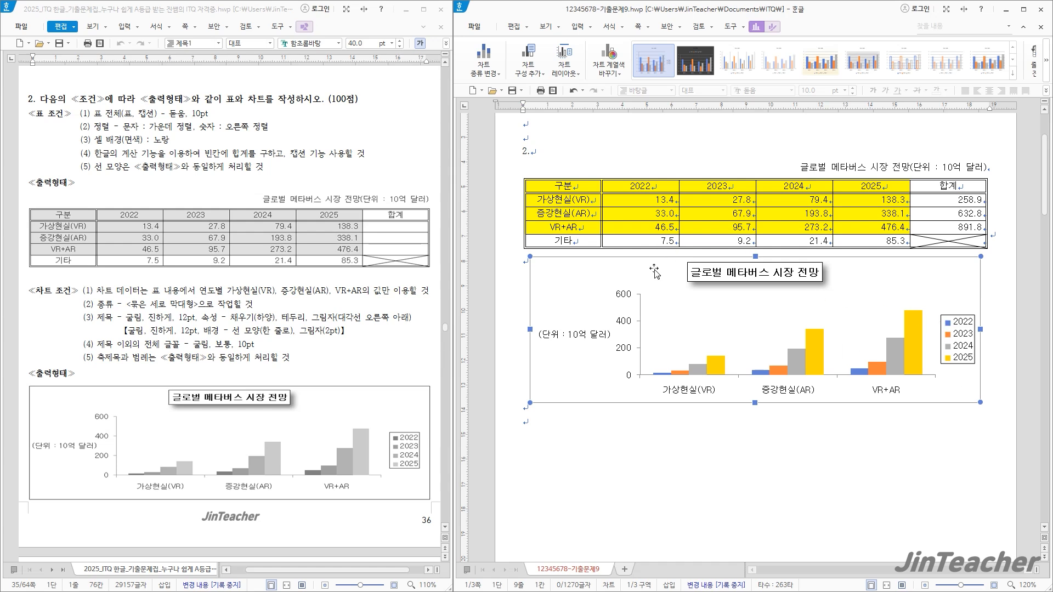
pyautogui.click(562, 429)
# Step: Paste the copied English and Korean metaverse paragraphs on the line below '1.'
pyautogui.scroll(5, 373, 412)
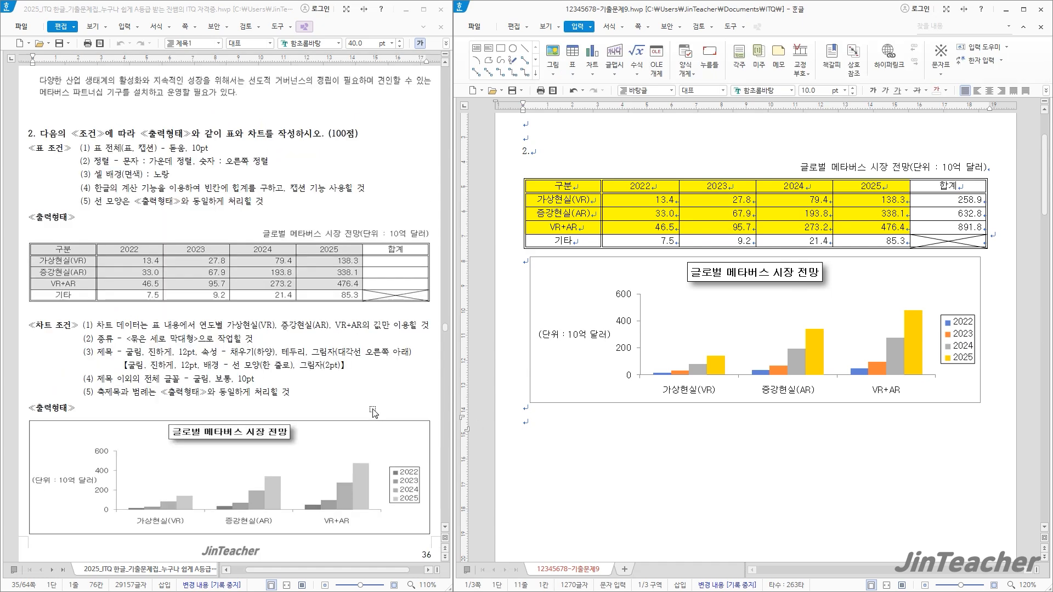
pyautogui.scroll(3, 542, 338)
pyautogui.click(526, 190)
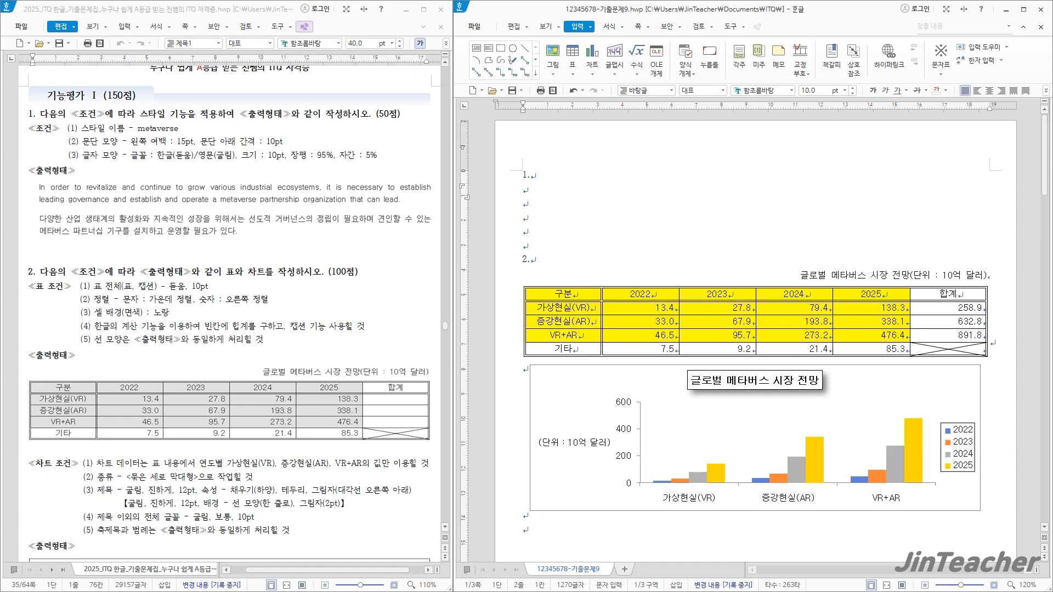
pyautogui.write('In order to revitalize and continue to grow various industrial ecosystems, it is necessary to establish leading governance and establish and operate a metaverse partnership organization that can lead. 다양한 산업 생태계의 활성화와 지속적인 성장을 위해서는 선도적 거버넌스의 정립이 필요하며 견인할 수 있는 메타버스 파트너십 기구를 설치하고 운영할 필요가 있다.')
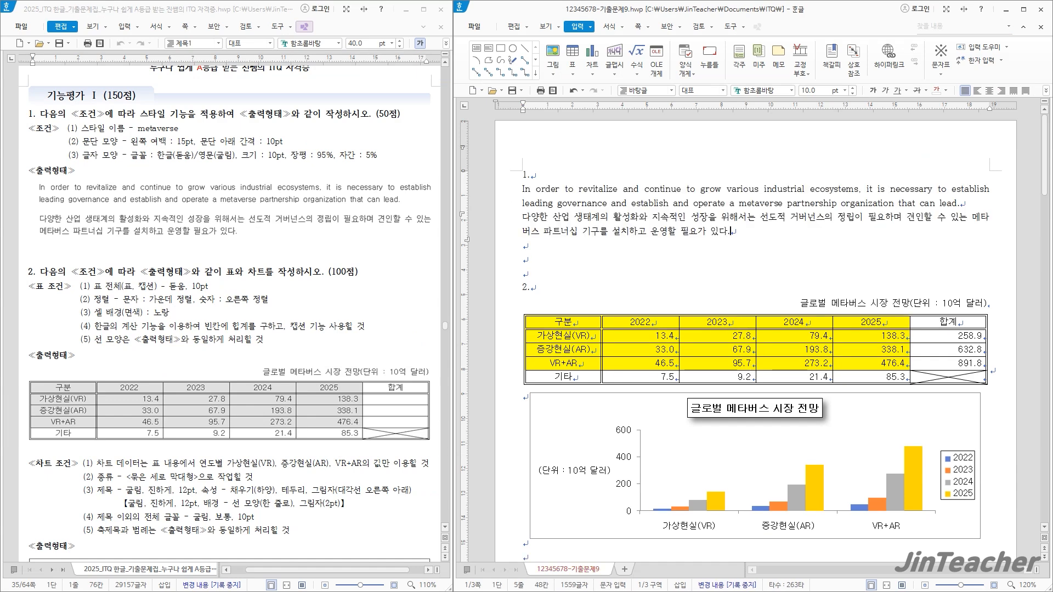
# Step: Select both pasted paragraphs and create a new style named 'metaverse', opening its paragraph settings
pyautogui.moveTo(749, 226); pyautogui.dragTo(517, 193)
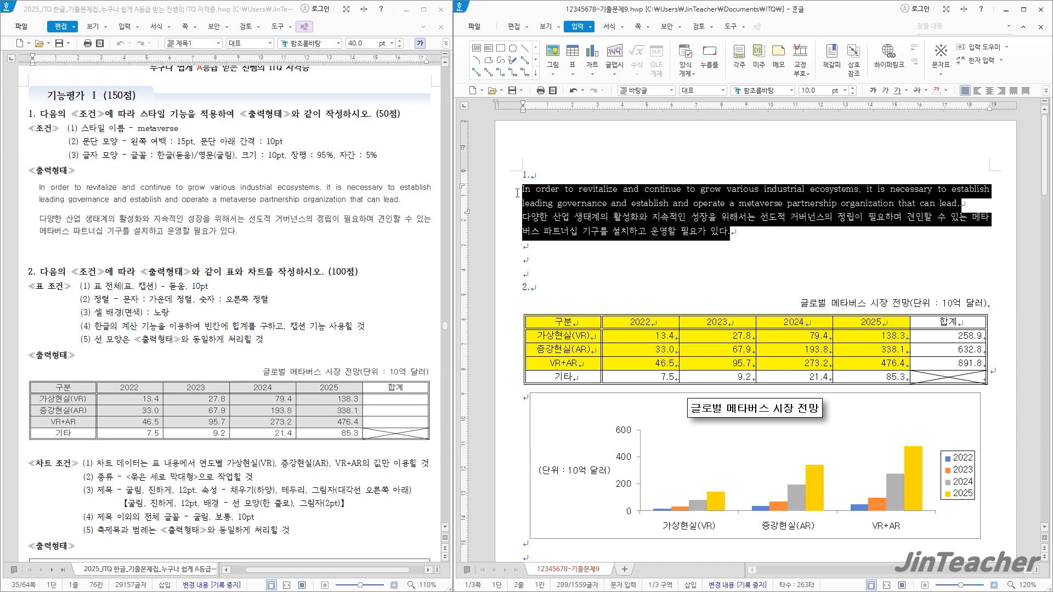
pyautogui.click(515, 27)
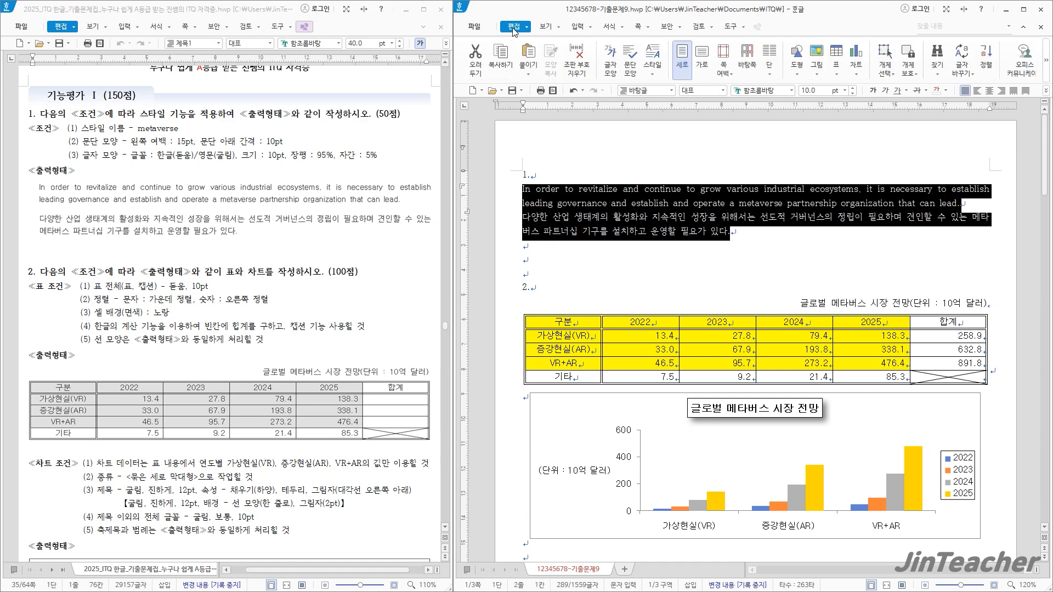
pyautogui.click(658, 75)
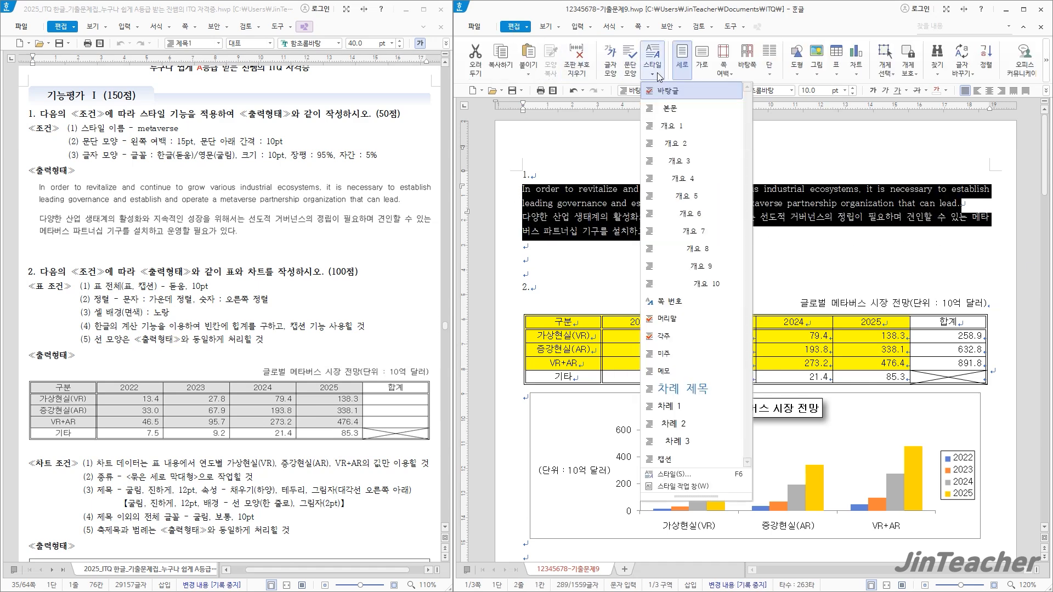
pyautogui.click(696, 475)
pyautogui.moveTo(585, 162); pyautogui.dragTo(545, 89)
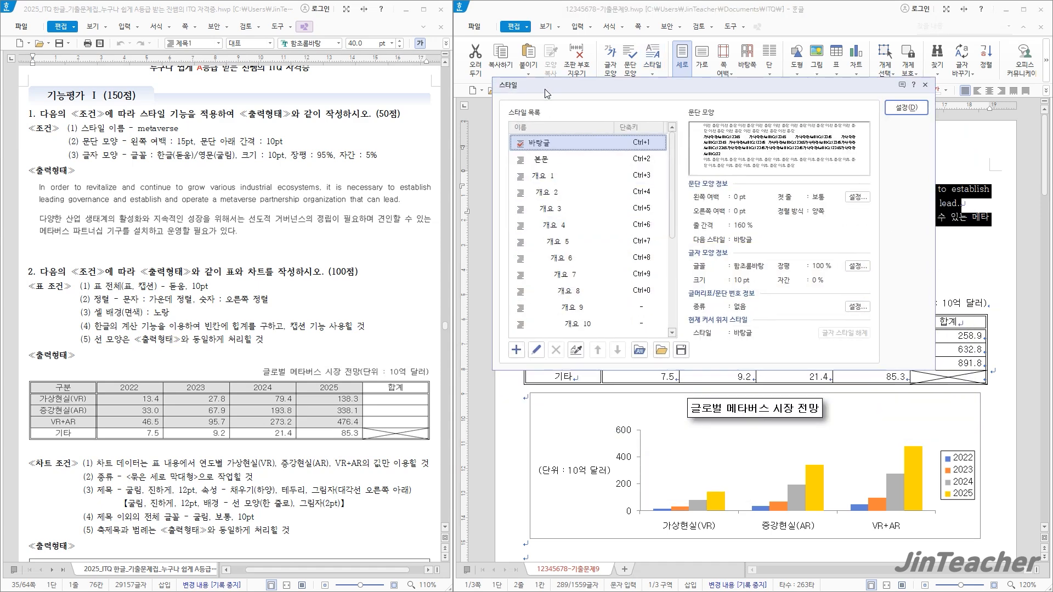
pyautogui.click(516, 350)
pyautogui.moveTo(601, 172); pyautogui.dragTo(470, 94)
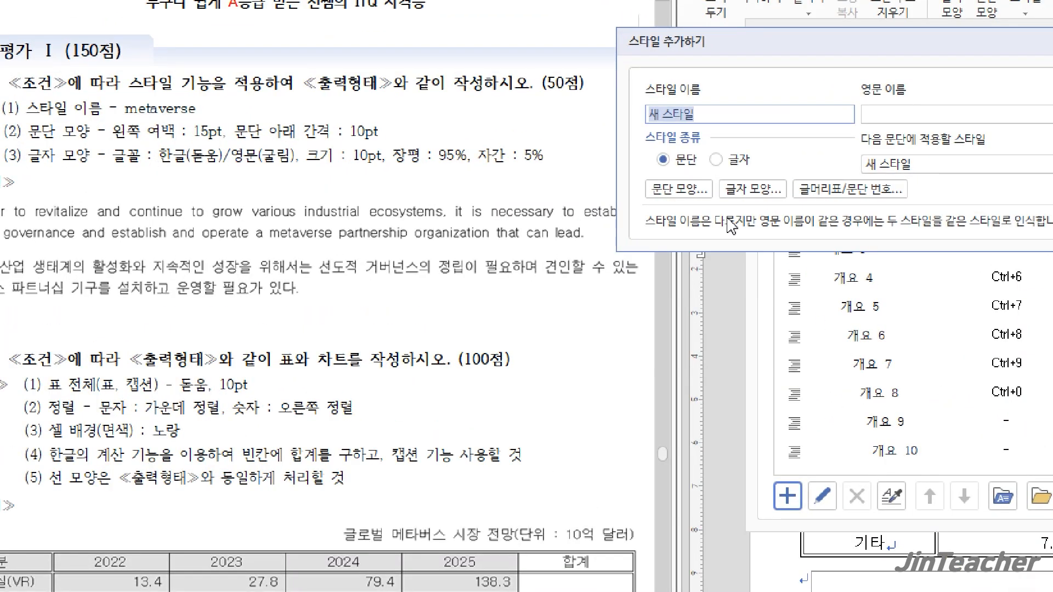
pyautogui.write('metaverse')
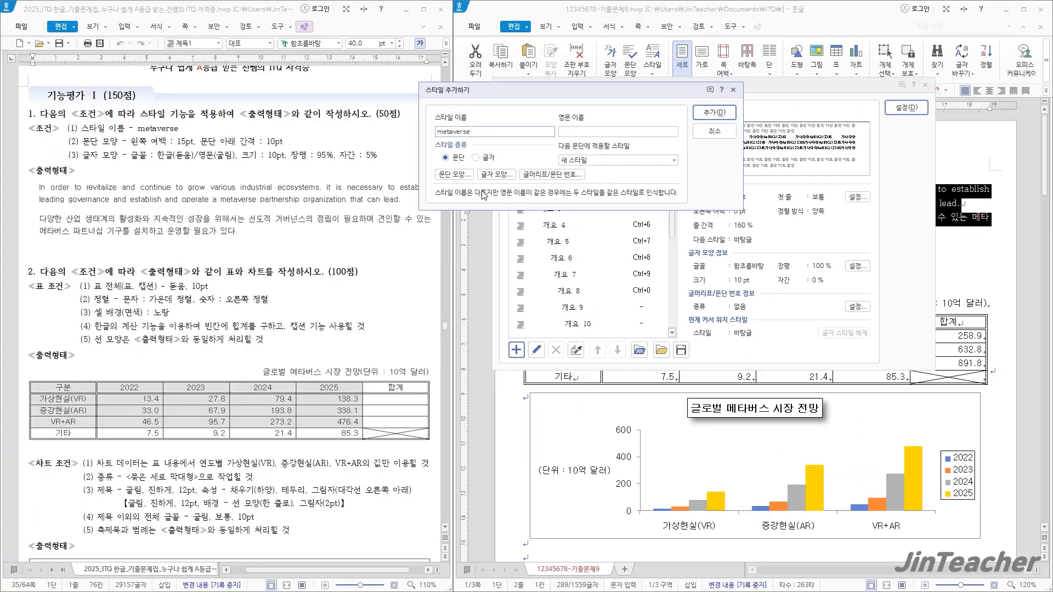
pyautogui.click(679, 189)
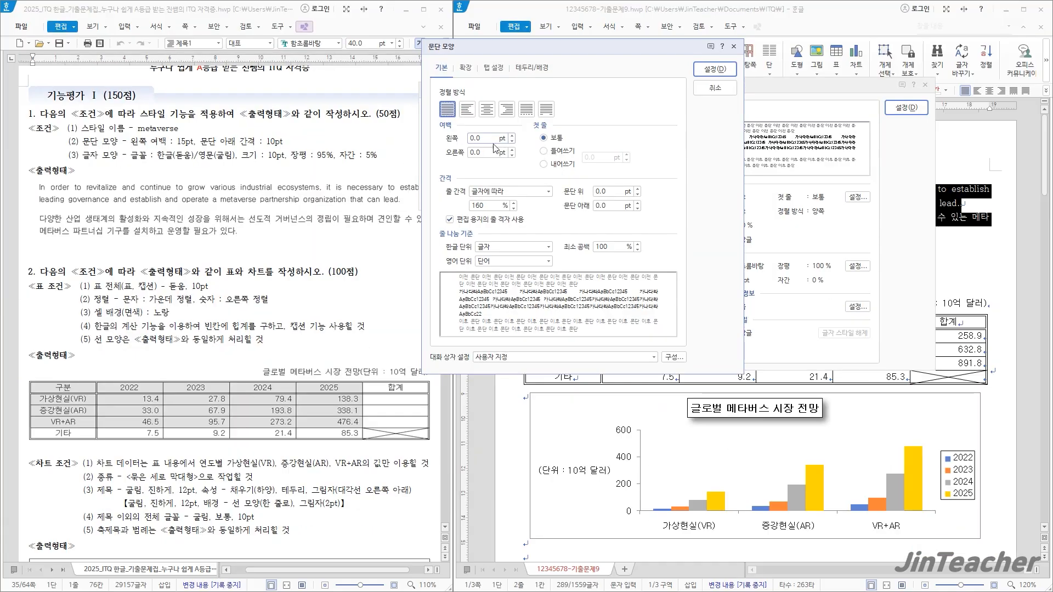
# Step: Set the metaverse style's left margin to 15 and space below to 10
pyautogui.moveTo(729, 133); pyautogui.dragTo(686, 131)
pyautogui.write('15')
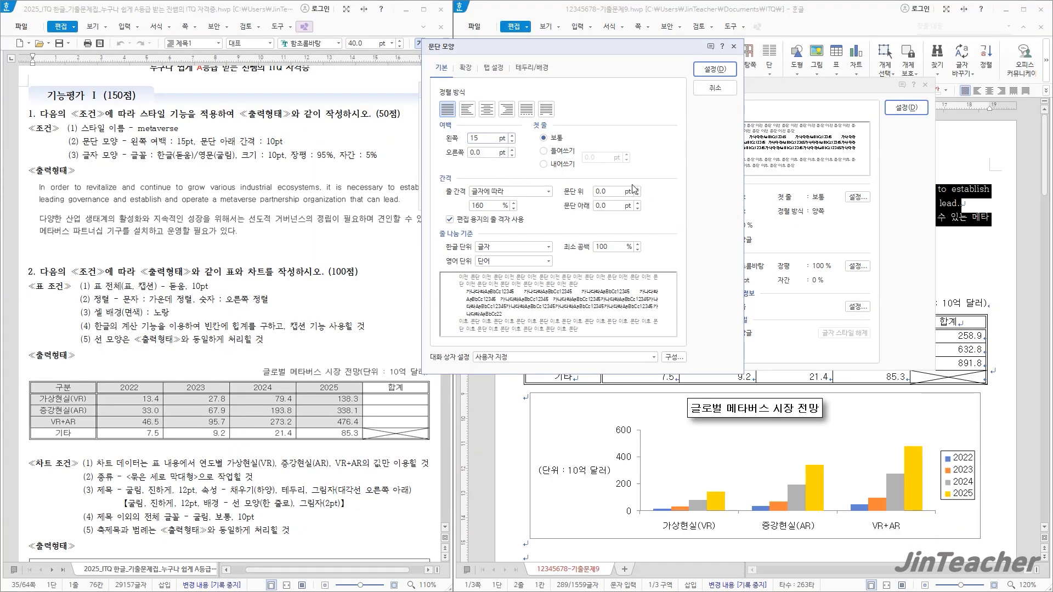
pyautogui.doubleClick(609, 206)
pyautogui.write('10')
pyautogui.click(715, 69)
# Step: Set the style's letter spacing to 5% and character width to 95%
pyautogui.click(497, 175)
pyautogui.moveTo(528, 14); pyautogui.dragTo(532, 85)
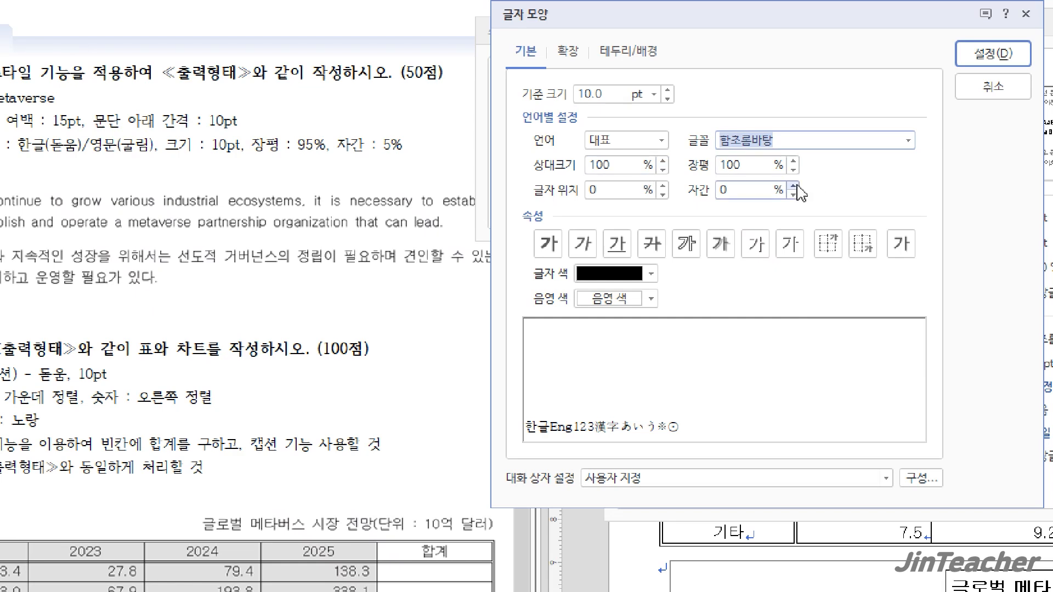
pyautogui.click(601, 179)
pyautogui.click(601, 179)
pyautogui.click(794, 187)
pyautogui.click(794, 187)
pyautogui.click(794, 187)
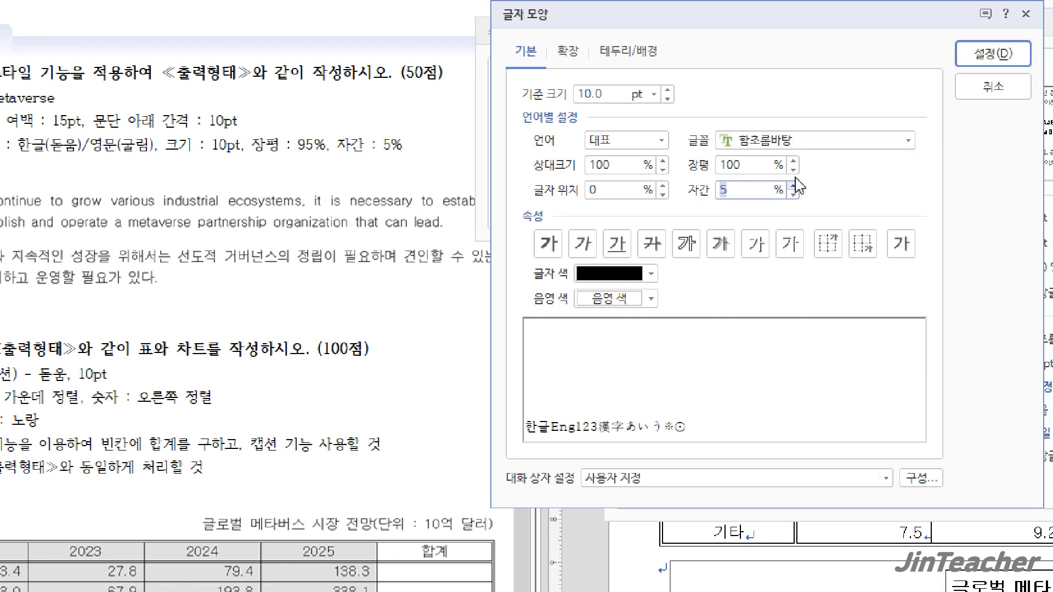
pyautogui.click(793, 171)
pyautogui.click(793, 170)
pyautogui.click(793, 170)
pyautogui.click(793, 171)
pyautogui.click(793, 170)
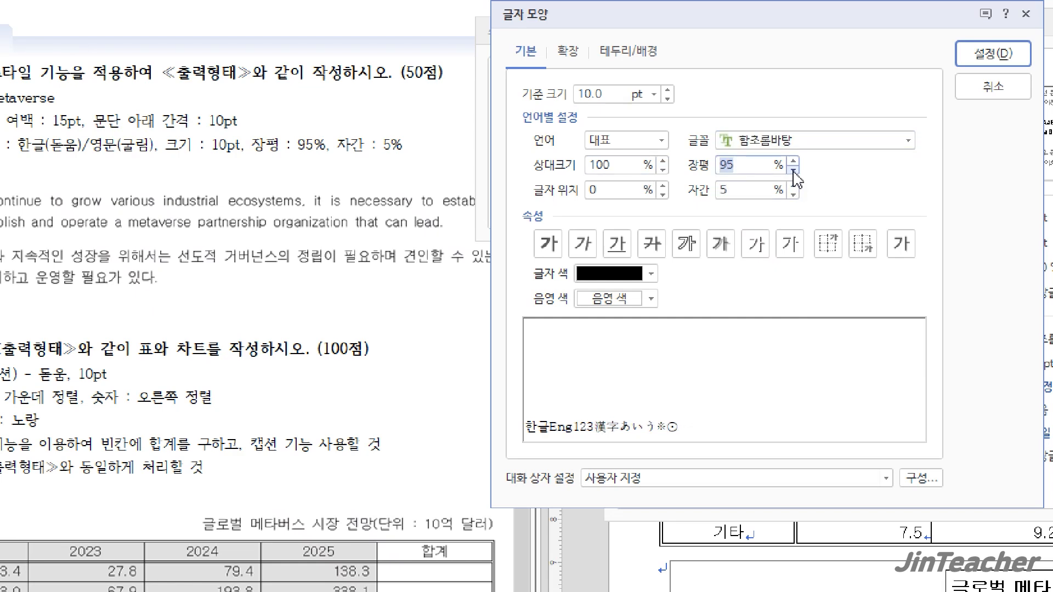
# Step: Set Korean font 돋움 and English font 굴림, then apply the metaverse style to the passage
pyautogui.click(685, 141)
pyautogui.click(725, 176)
pyautogui.click(902, 141)
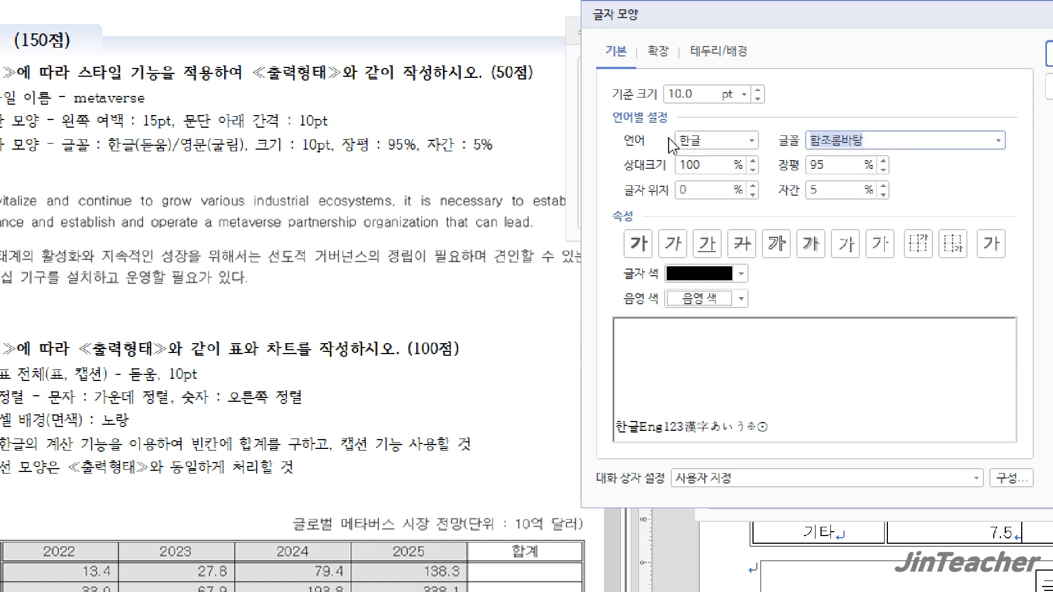
pyautogui.write('돋움')
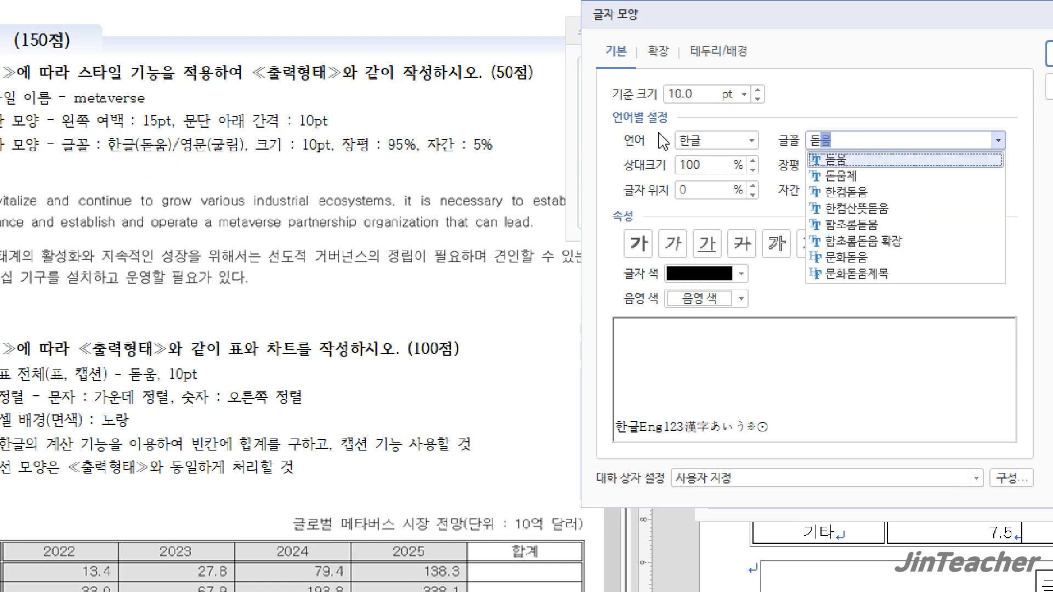
pyautogui.click(714, 141)
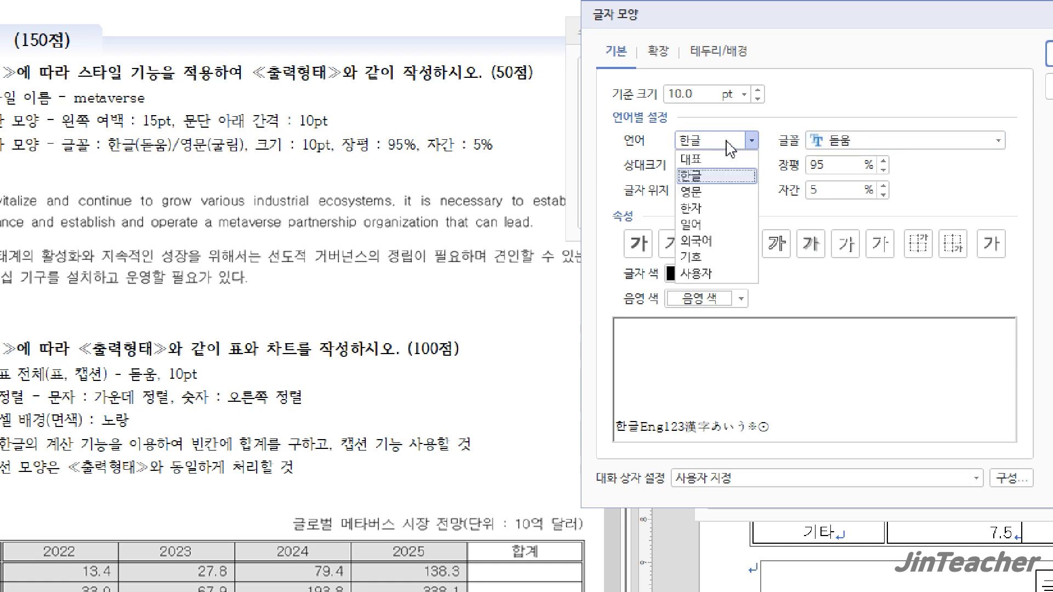
pyautogui.click(713, 193)
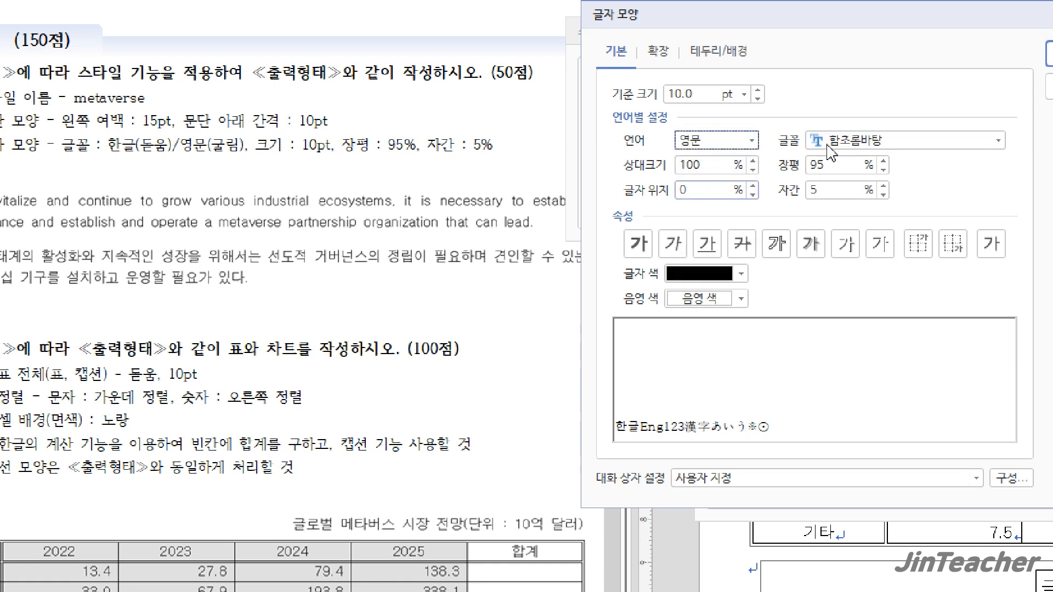
pyautogui.click(900, 141)
pyautogui.write('굴림')
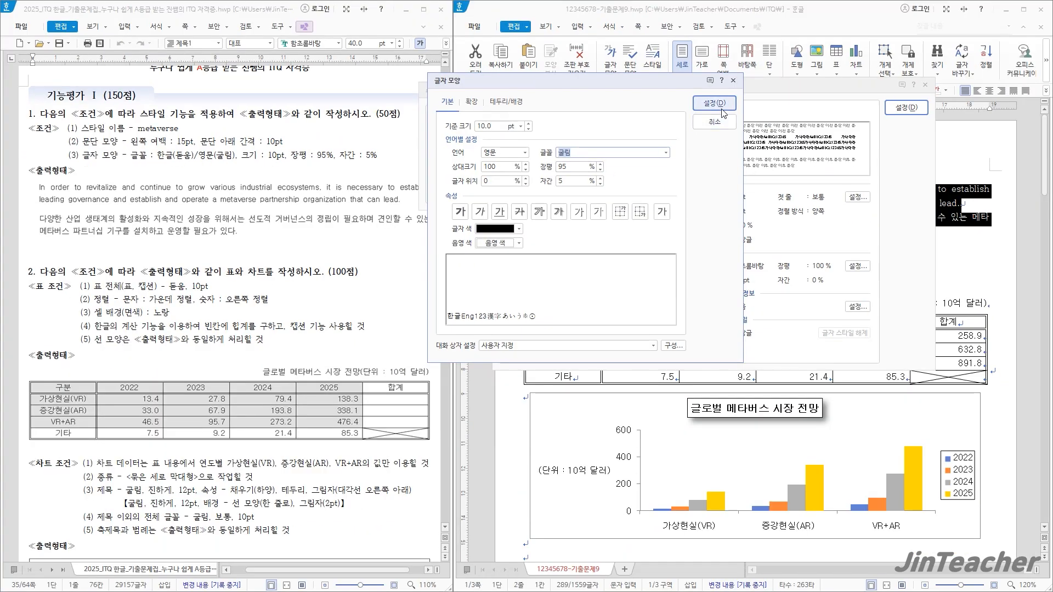
pyautogui.click(788, 83)
pyautogui.click(714, 112)
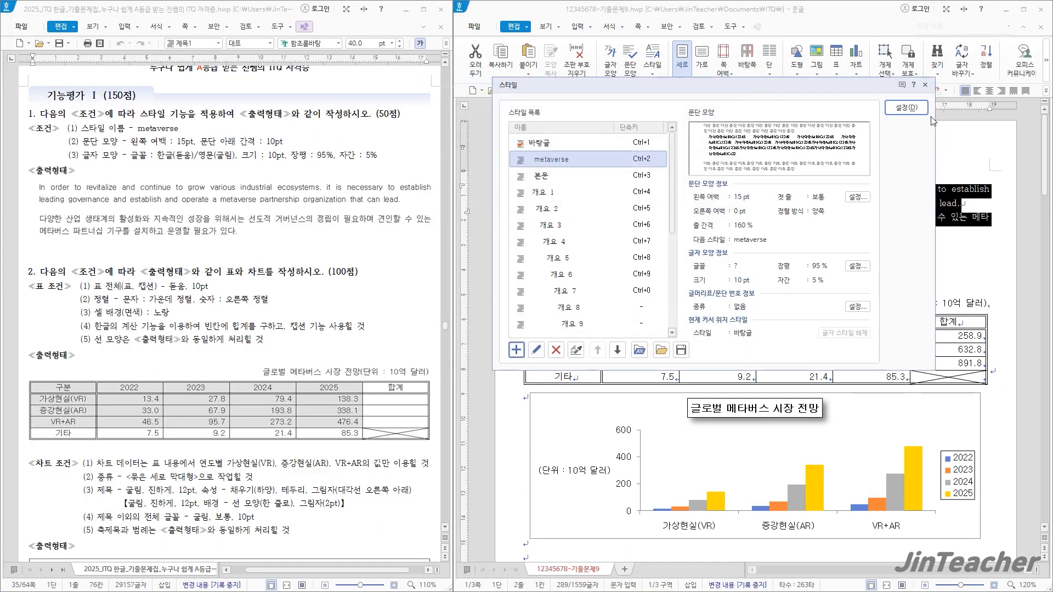
pyautogui.click(912, 109)
# Step: Clear the selection and move to the blank line under question 3 on page 2
pyautogui.press('Escape')
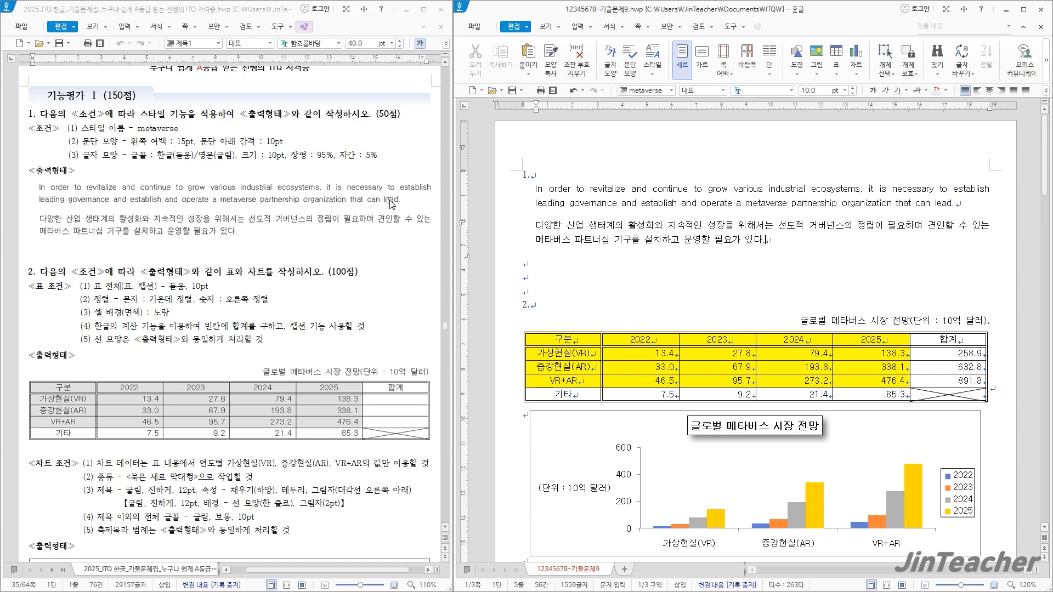
pyautogui.scroll(-10, 385, 203)
pyautogui.scroll(-7, 359, 202)
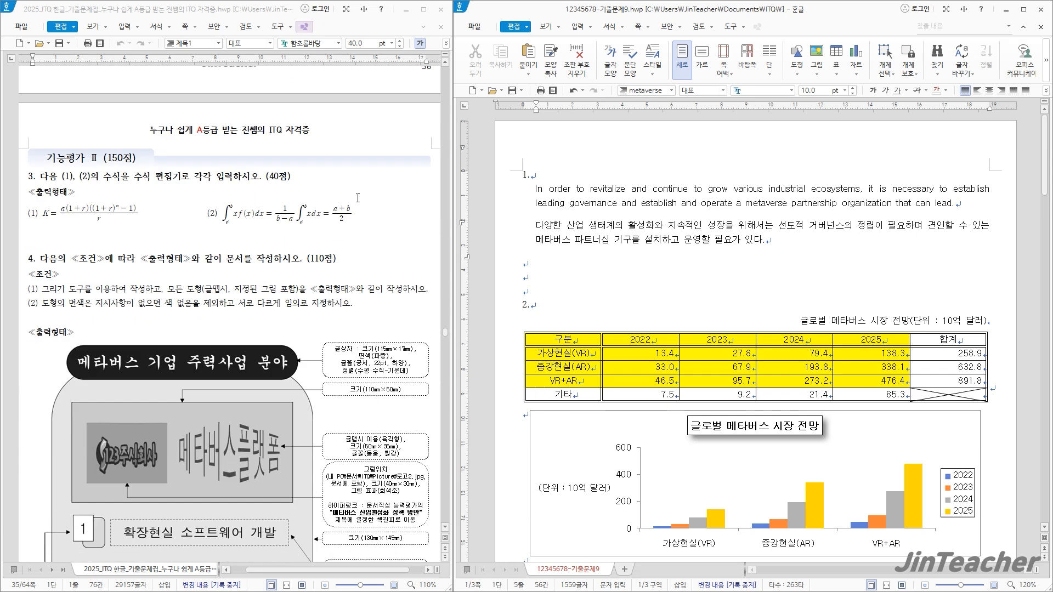
pyautogui.scroll(-10, 639, 244)
pyautogui.scroll(-8, 639, 244)
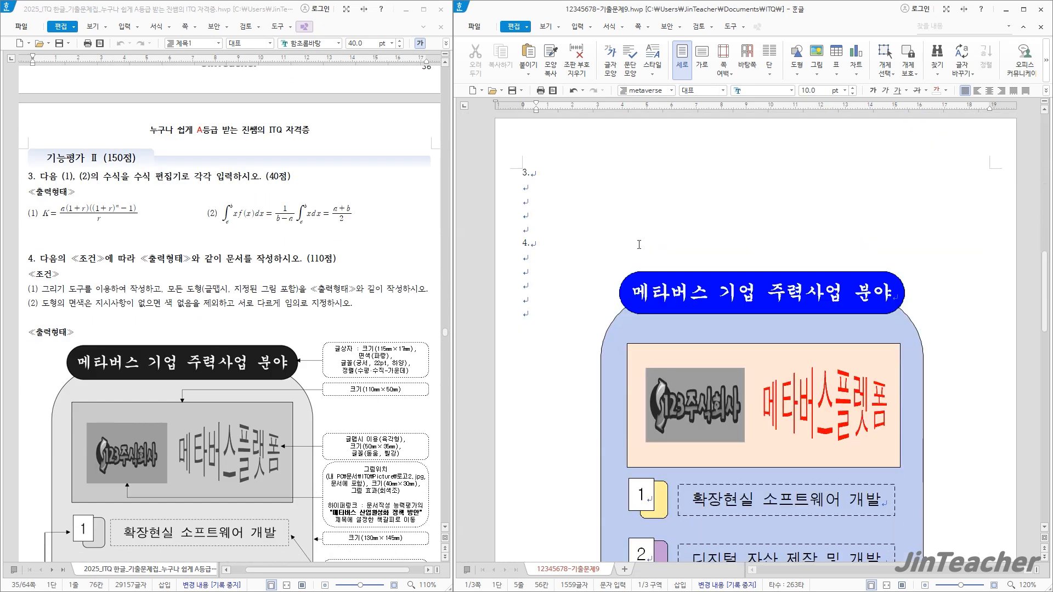
pyautogui.click(542, 191)
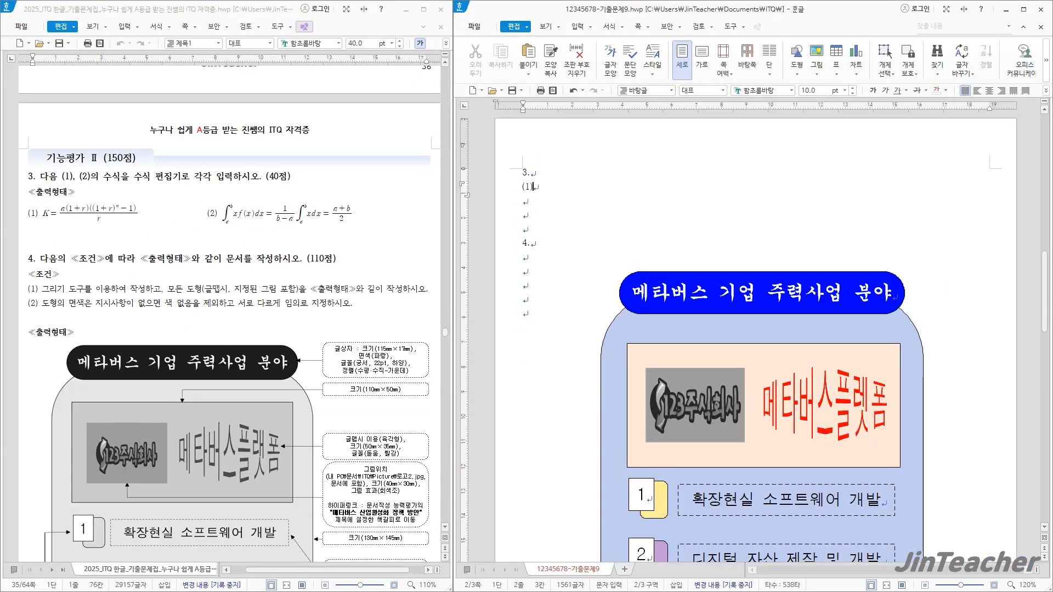
pyautogui.click(578, 27)
# Step: Start formula (1) as K= with a fraction whose numerator begins a(1+r)((1+r)
pyautogui.click(637, 58)
pyautogui.moveTo(540, 148); pyautogui.dragTo(362, 148)
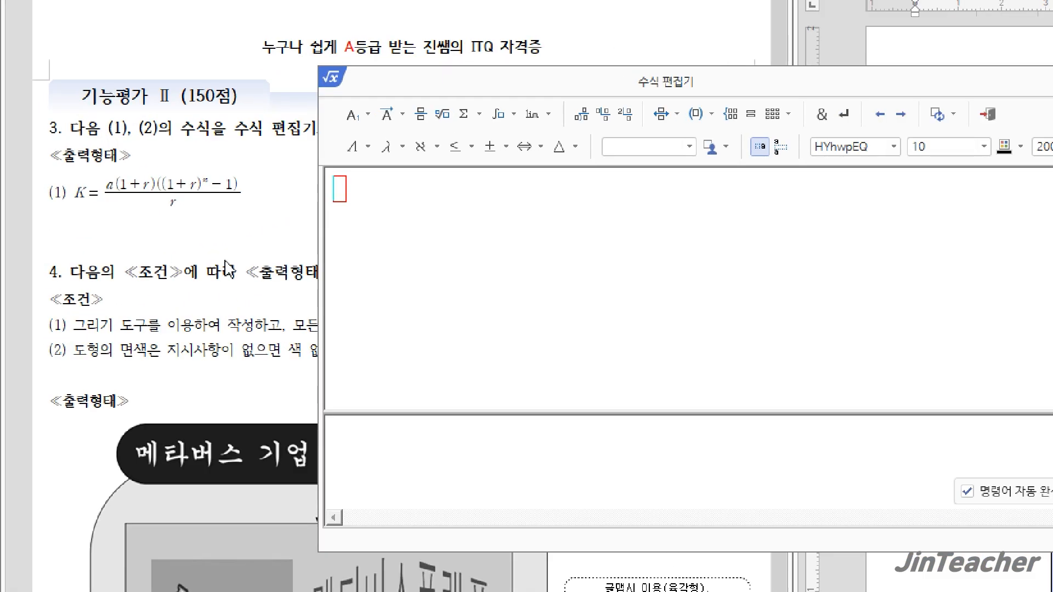
pyautogui.write('K=')
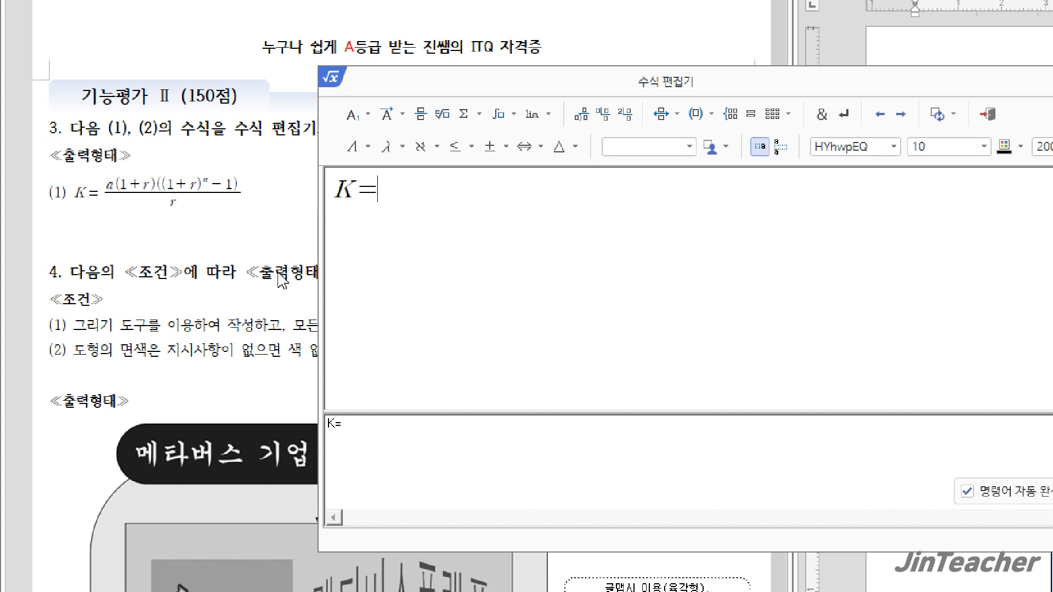
pyautogui.click(426, 117)
pyautogui.write('a(')
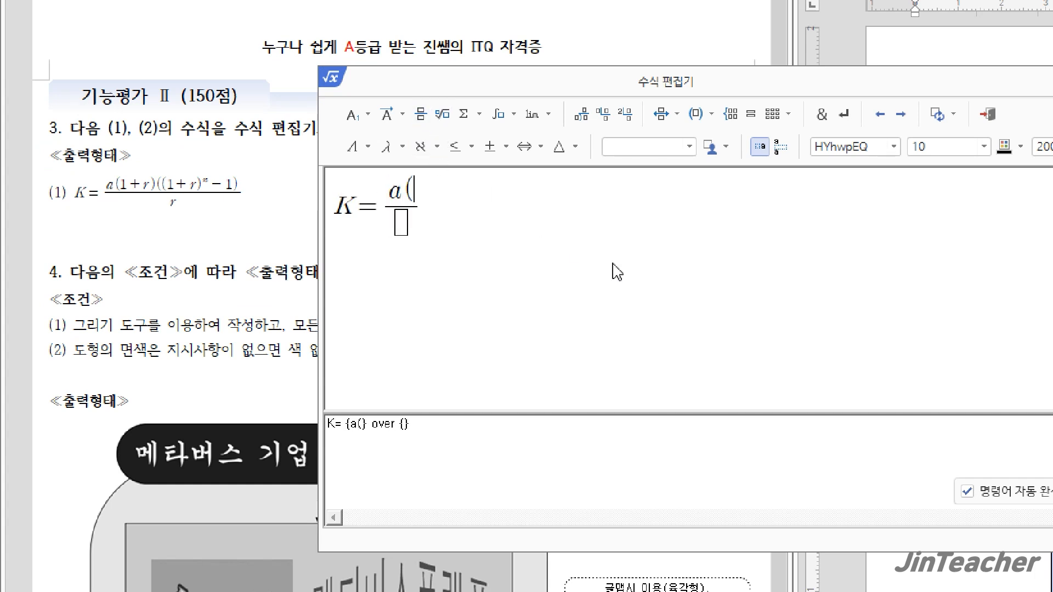
pyautogui.write('1+r)')
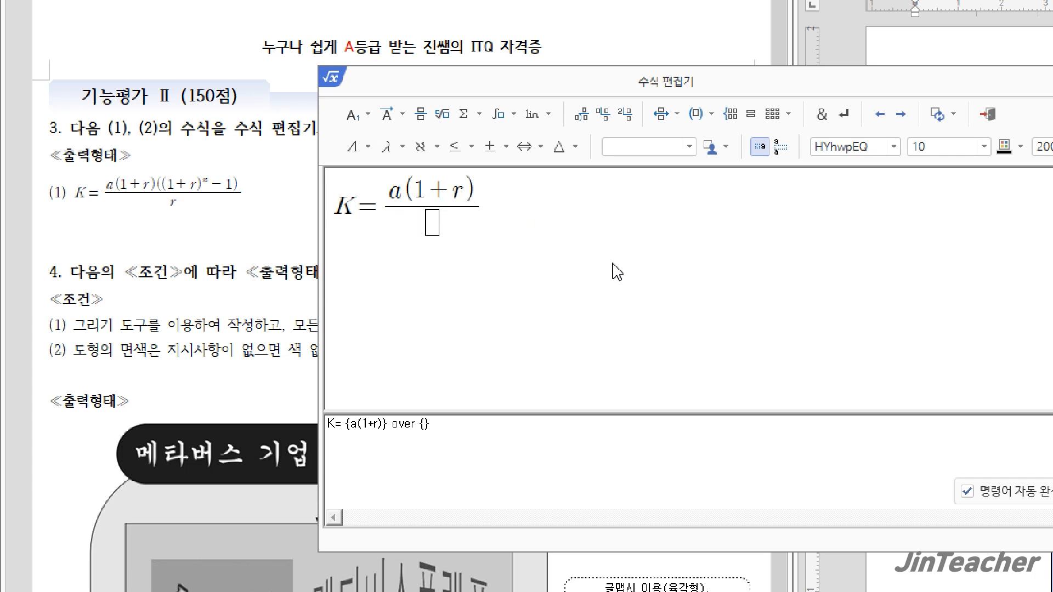
pyautogui.write('((')
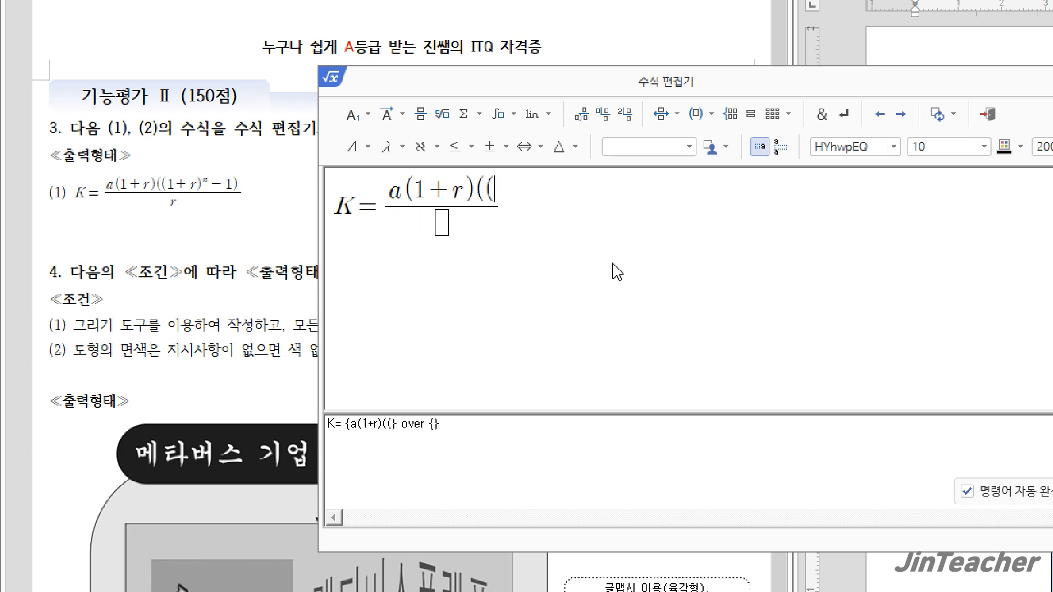
pyautogui.write('1+r)')
# Step: Complete the numerator with exponent n and -1), use denominator r, and insert formula (1)
pyautogui.click(372, 122)
pyautogui.click(370, 145)
pyautogui.write('n')
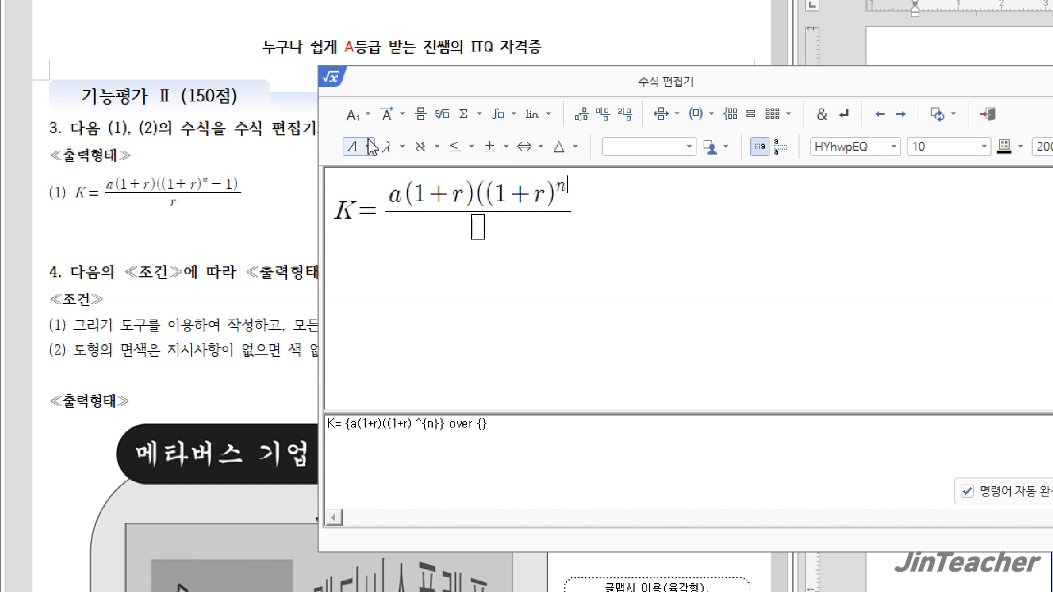
pyautogui.press('Right')
pyautogui.press('Right')
pyautogui.write('-1)')
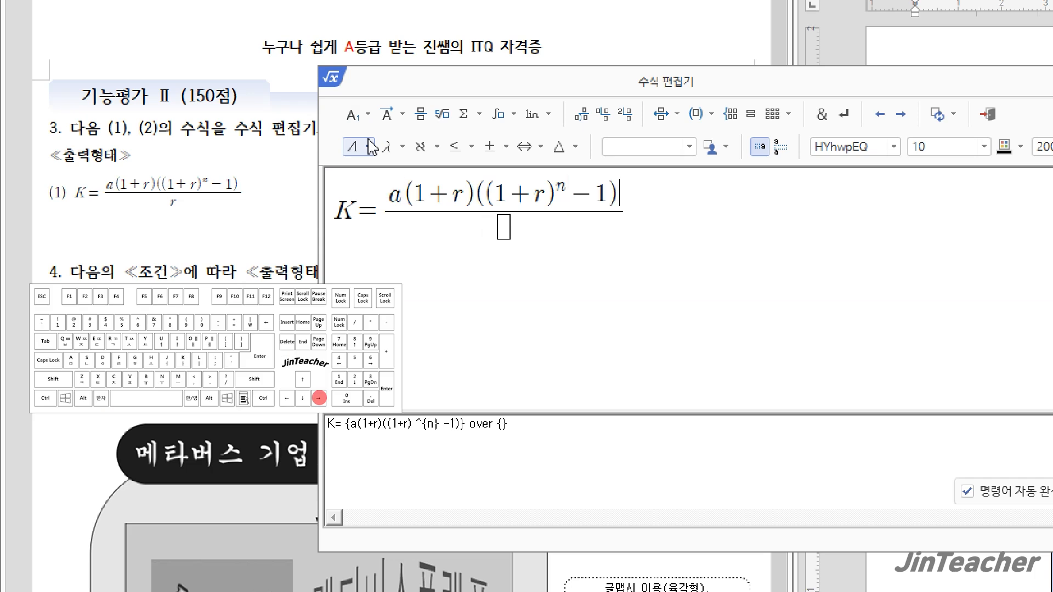
pyautogui.press('Right')
pyautogui.write('r')
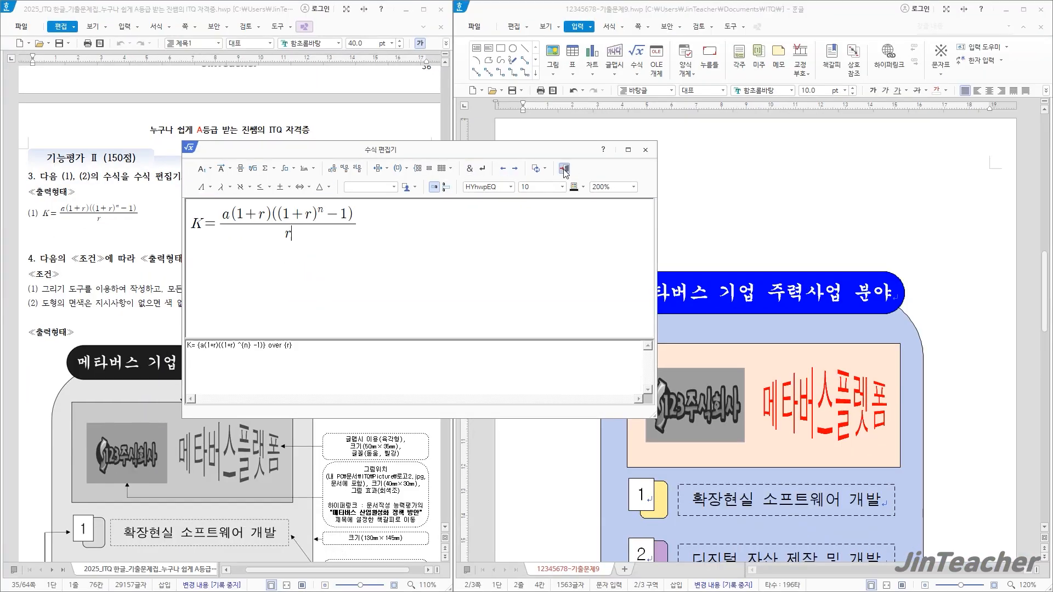
pyautogui.click(988, 114)
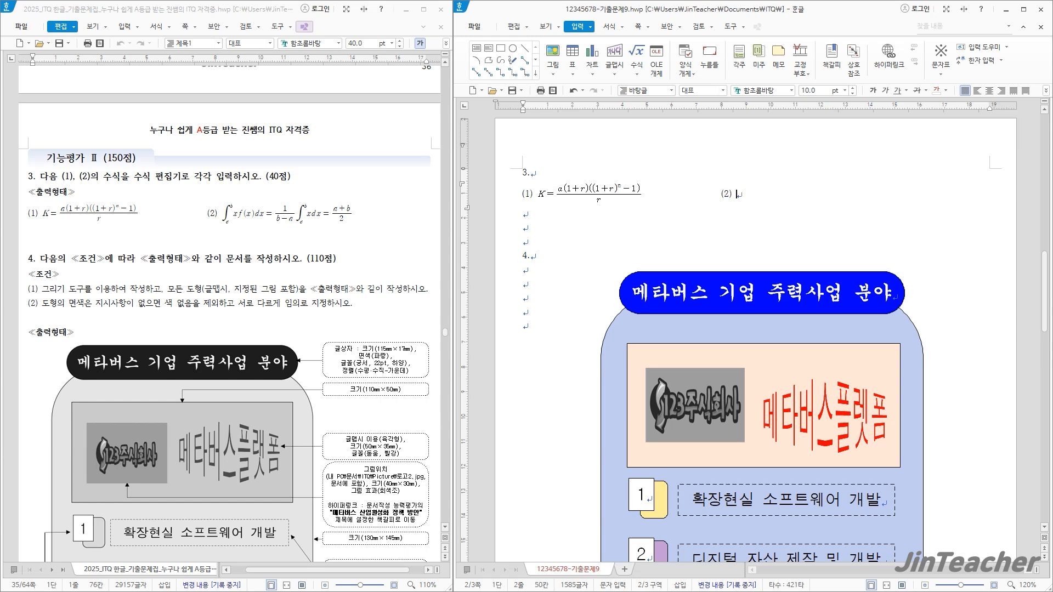
# Step: Begin formula (2) with an integral from a to b of xf(x)dx=
pyautogui.click(636, 55)
pyautogui.moveTo(390, 152); pyautogui.dragTo(572, 140)
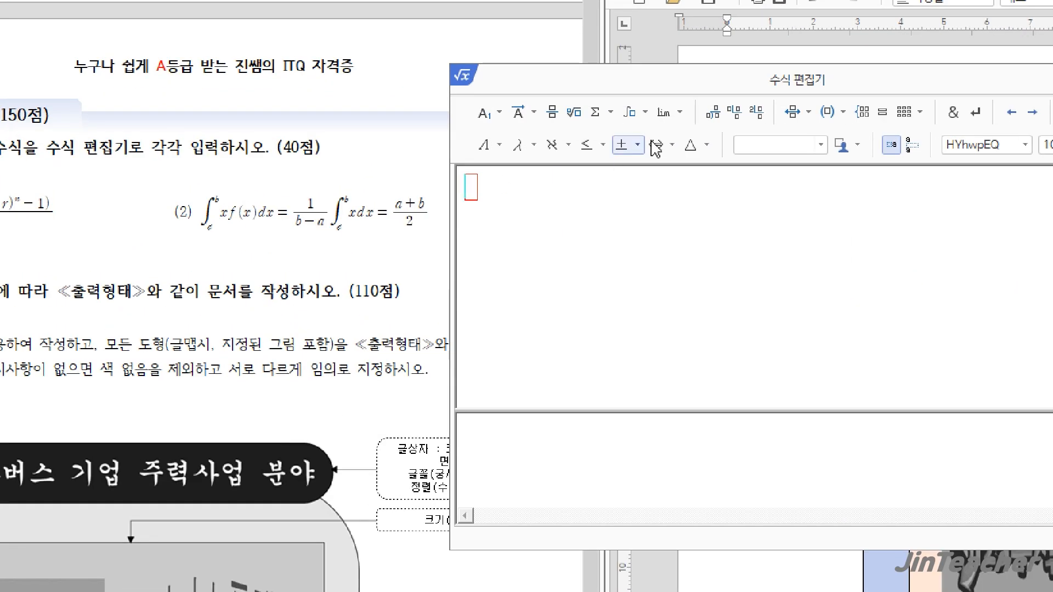
pyautogui.click(635, 112)
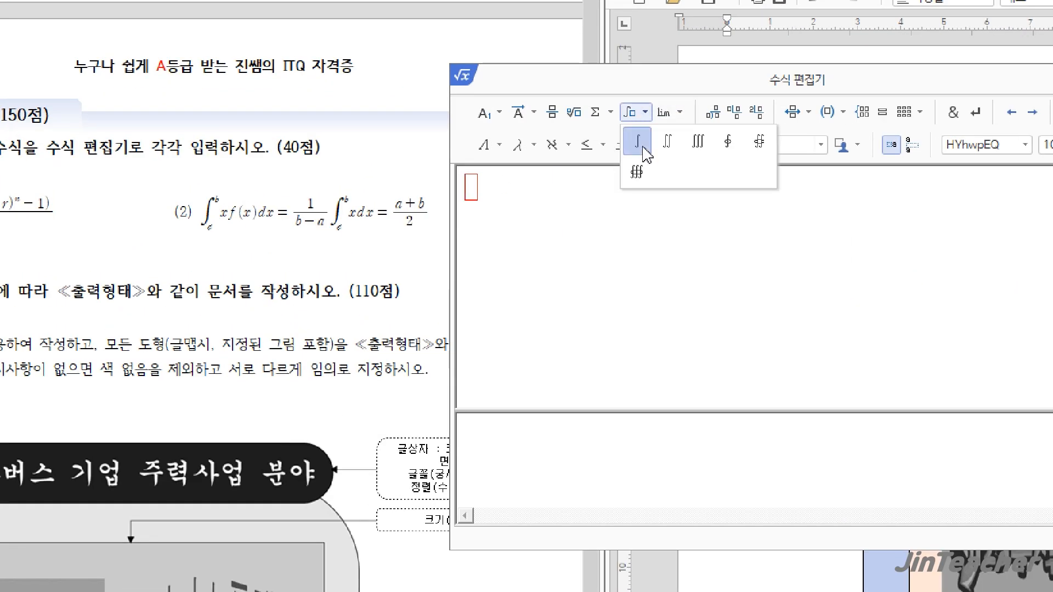
pyautogui.click(641, 145)
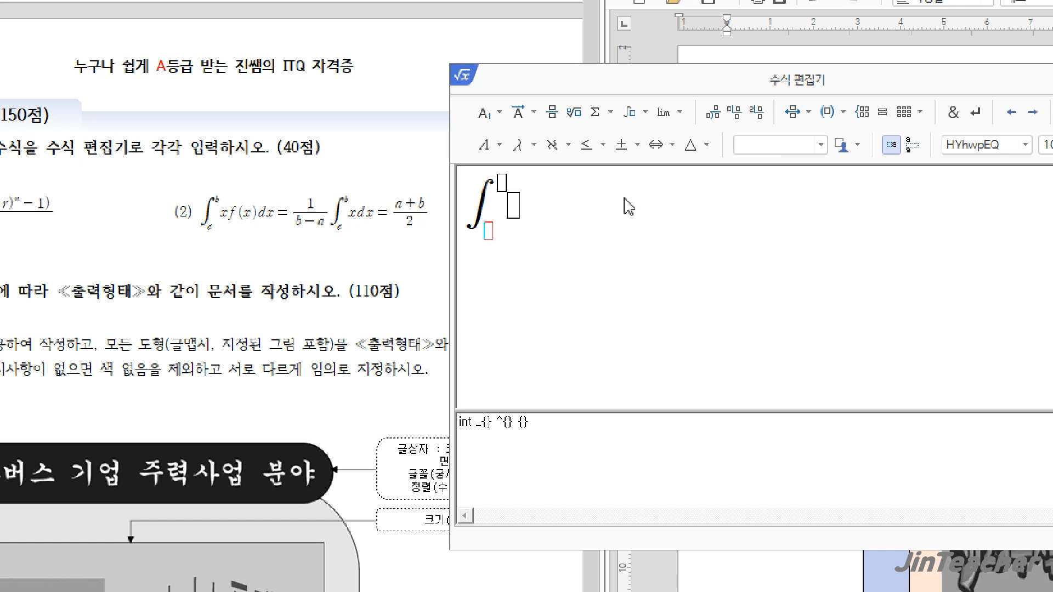
pyautogui.press('Tab')
pyautogui.write('b')
pyautogui.press('Tab')
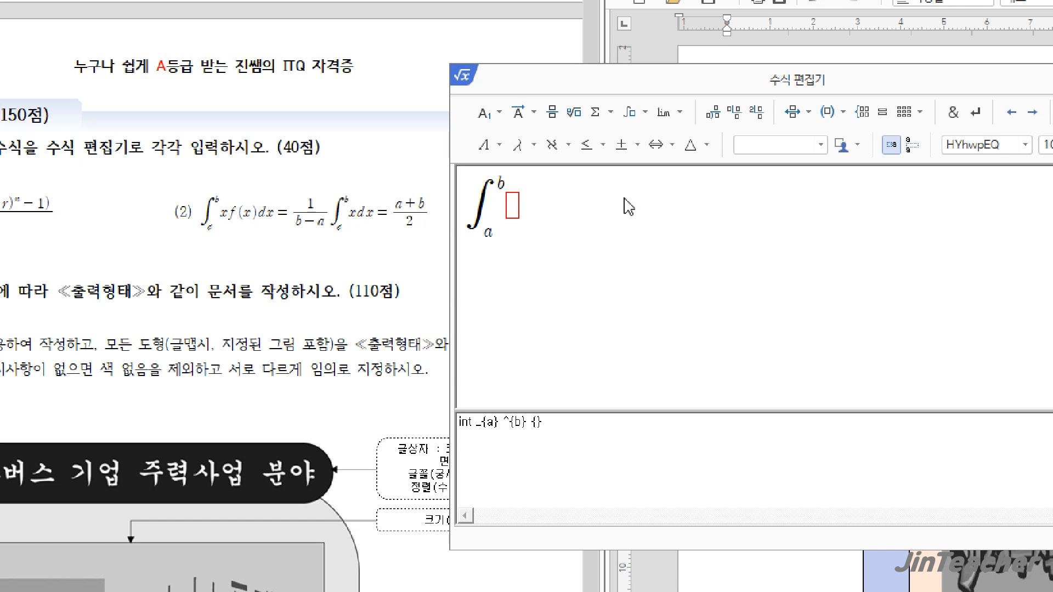
pyautogui.write('x')
pyautogui.write('f(')
pyautogui.write('x)')
pyautogui.write('dx')
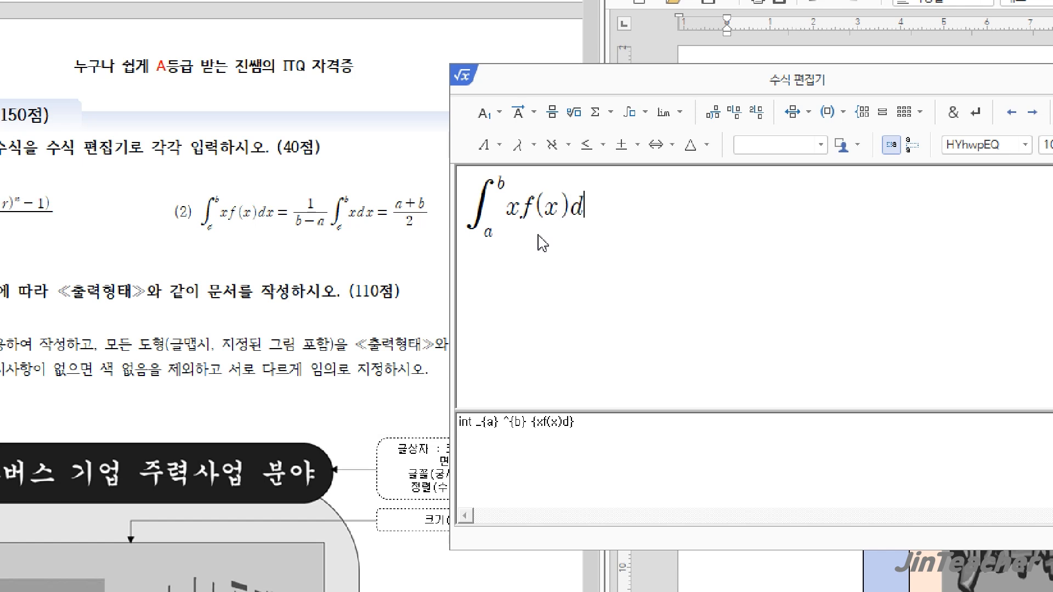
pyautogui.write('=')
# Step: Append the fraction 1/(b-a) and a second integral from a to b of xdx=
pyautogui.click(551, 111)
pyautogui.write('1')
pyautogui.press('Tab')
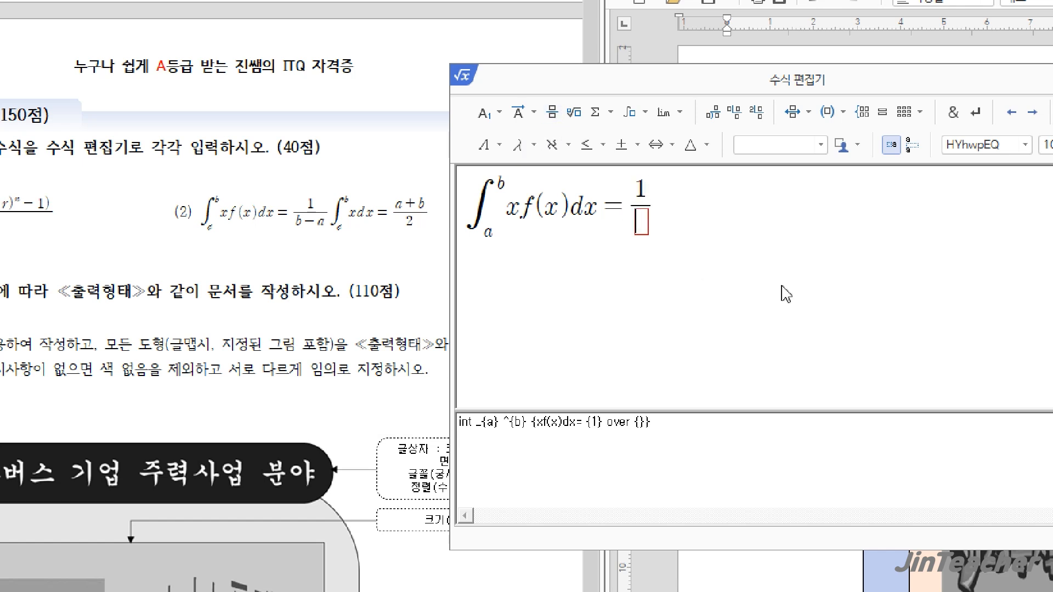
pyautogui.write('b-a')
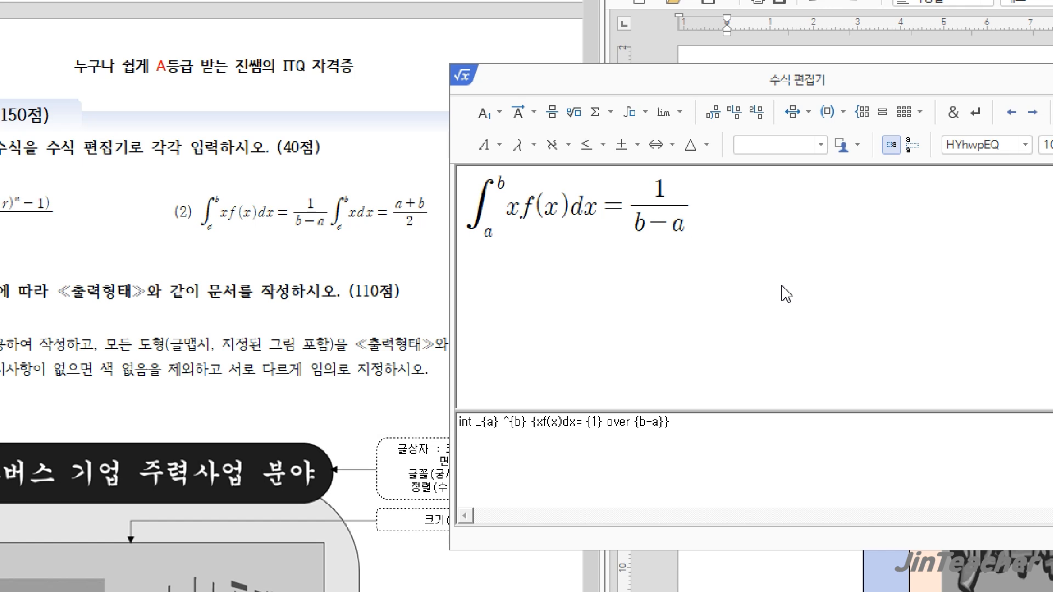
pyautogui.click(645, 113)
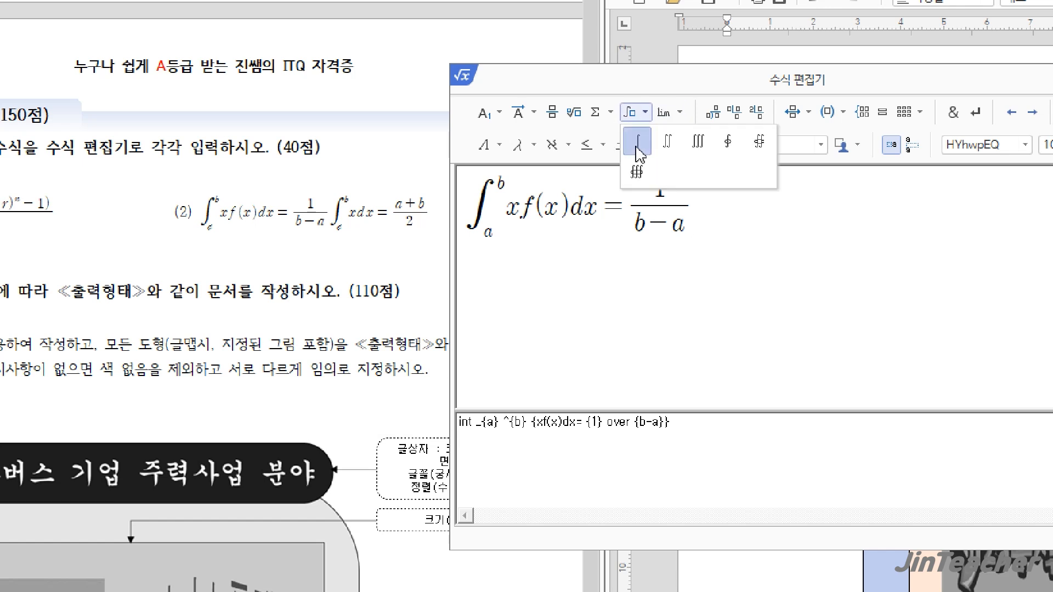
pyautogui.click(635, 147)
pyautogui.write('a')
pyautogui.press('Tab')
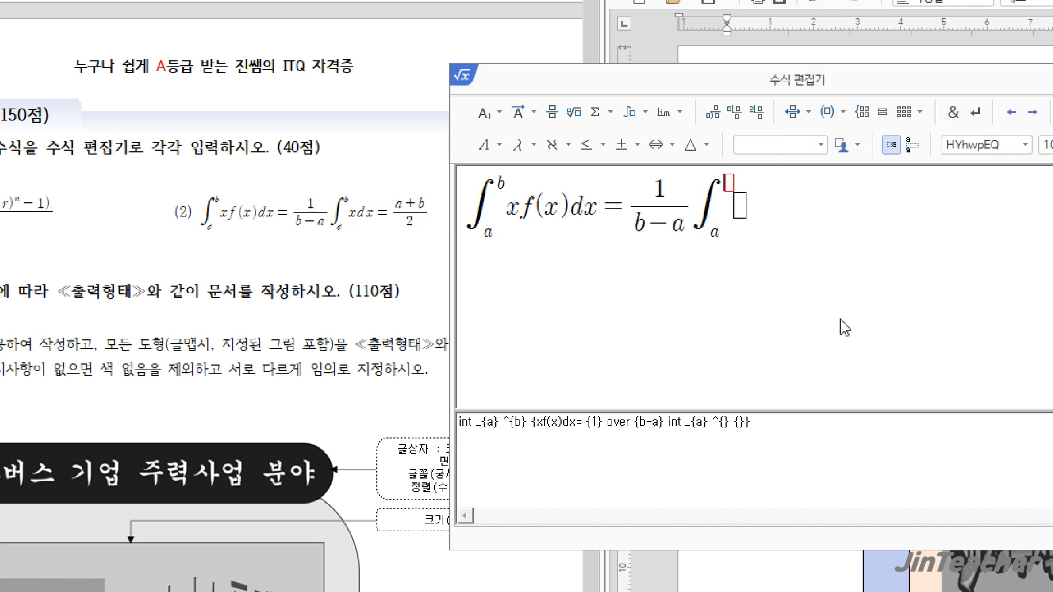
pyautogui.write('b')
pyautogui.press('Tab')
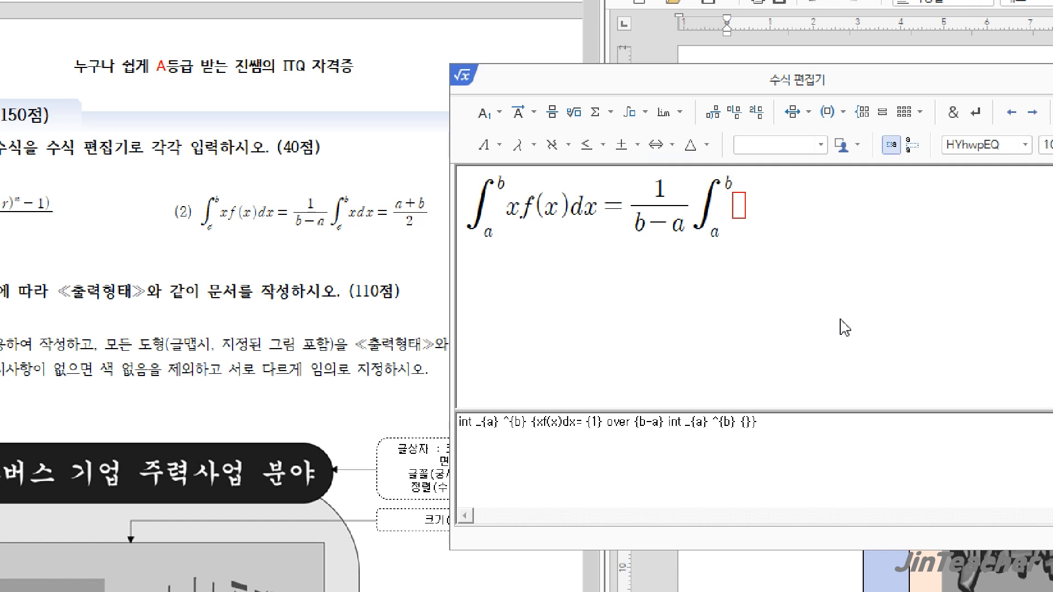
pyautogui.write('xdx=')
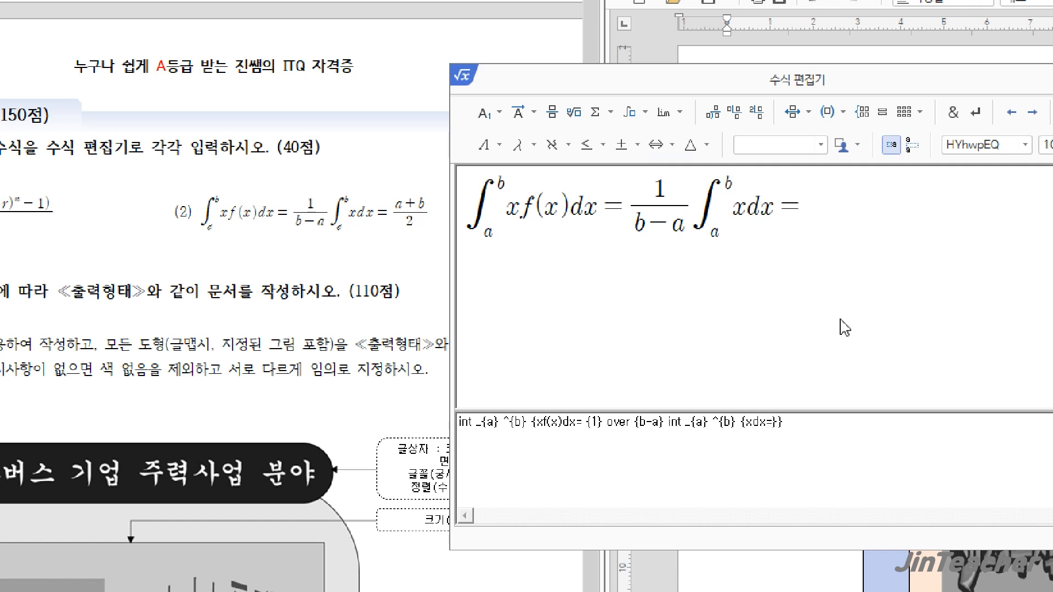
# Step: Finish formula (2) with the fraction (a+b)/2
pyautogui.click(552, 112)
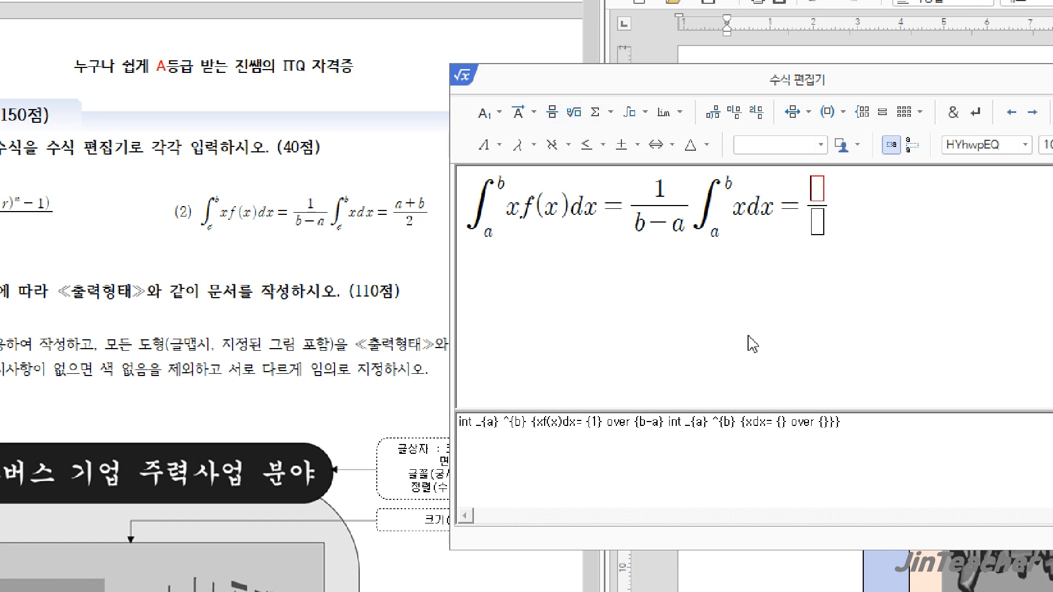
pyautogui.write('a')
pyautogui.write('+b')
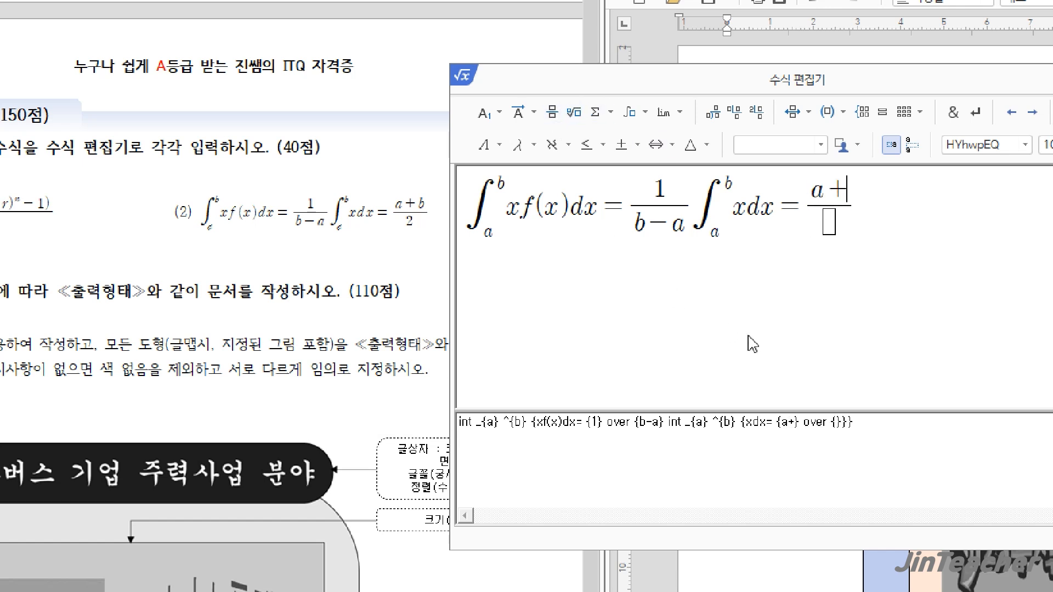
pyautogui.press('Tab')
pyautogui.write('2')
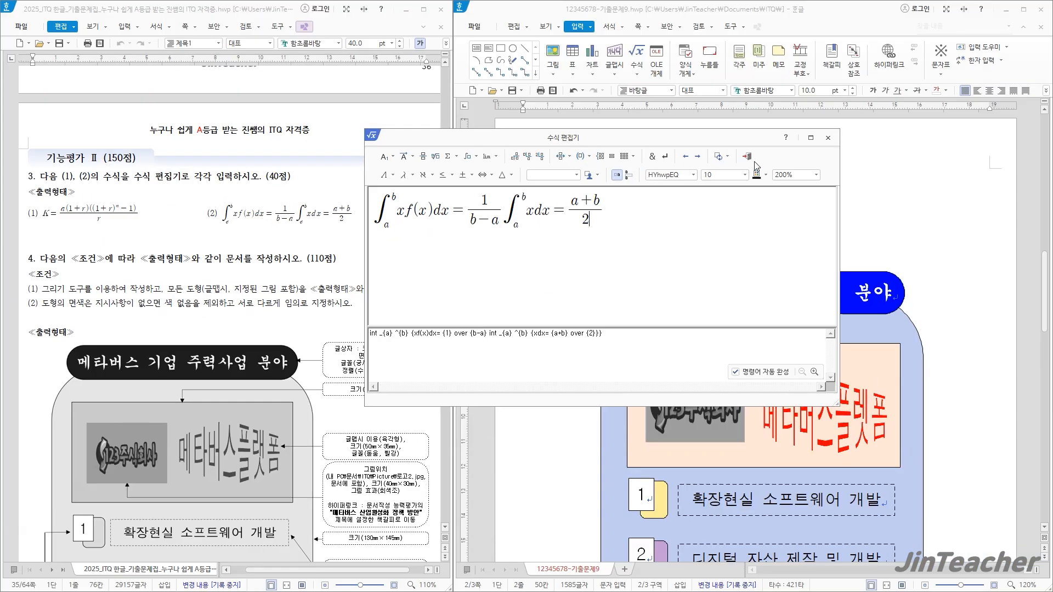
# Step: Insert formula (2) into the document and reopen it to verify it is correct
pyautogui.click(748, 158)
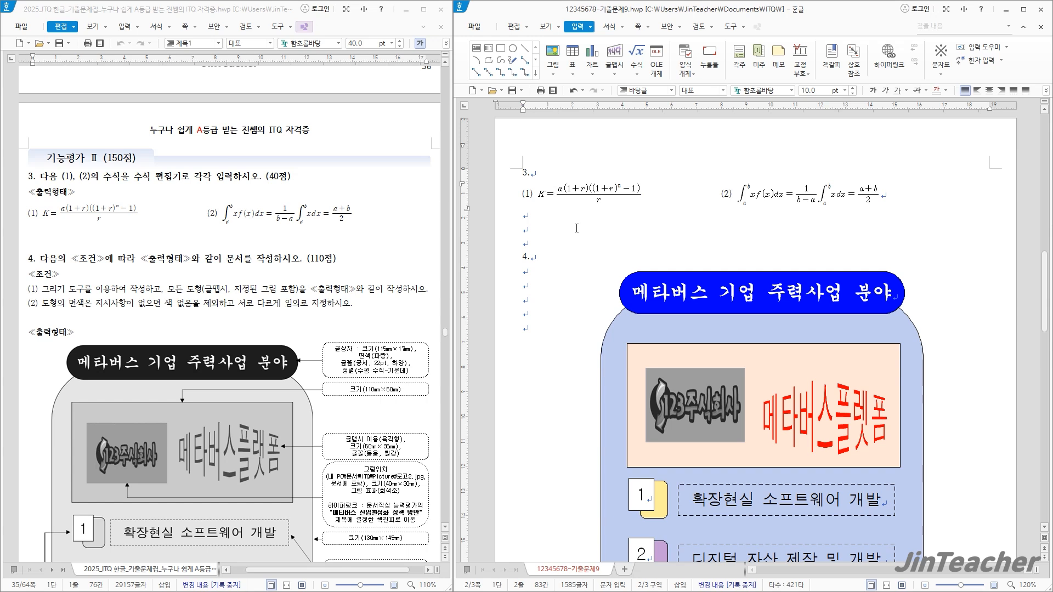
pyautogui.doubleClick(811, 198)
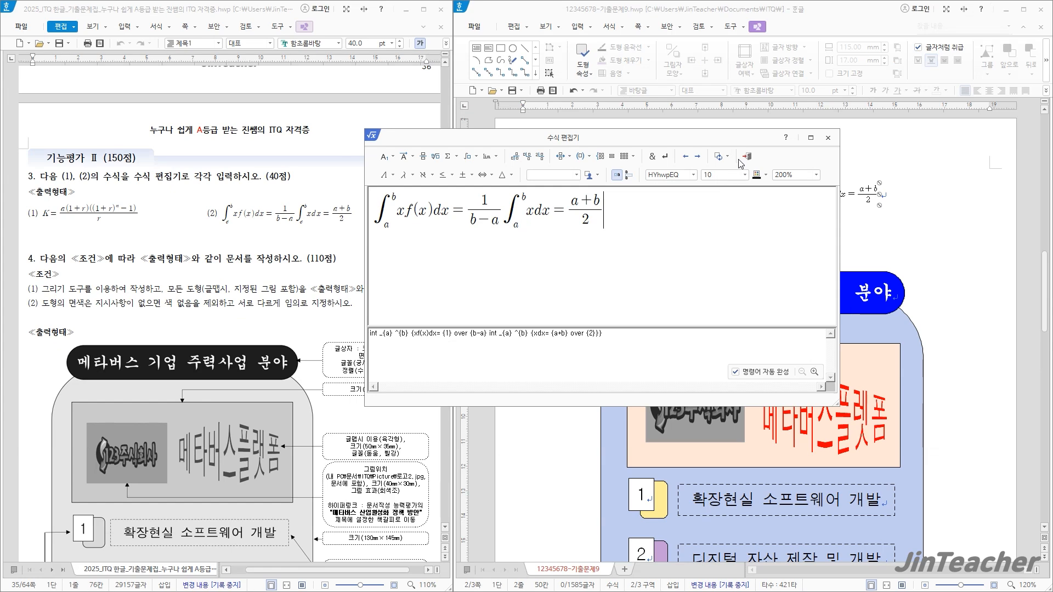
pyautogui.click(747, 157)
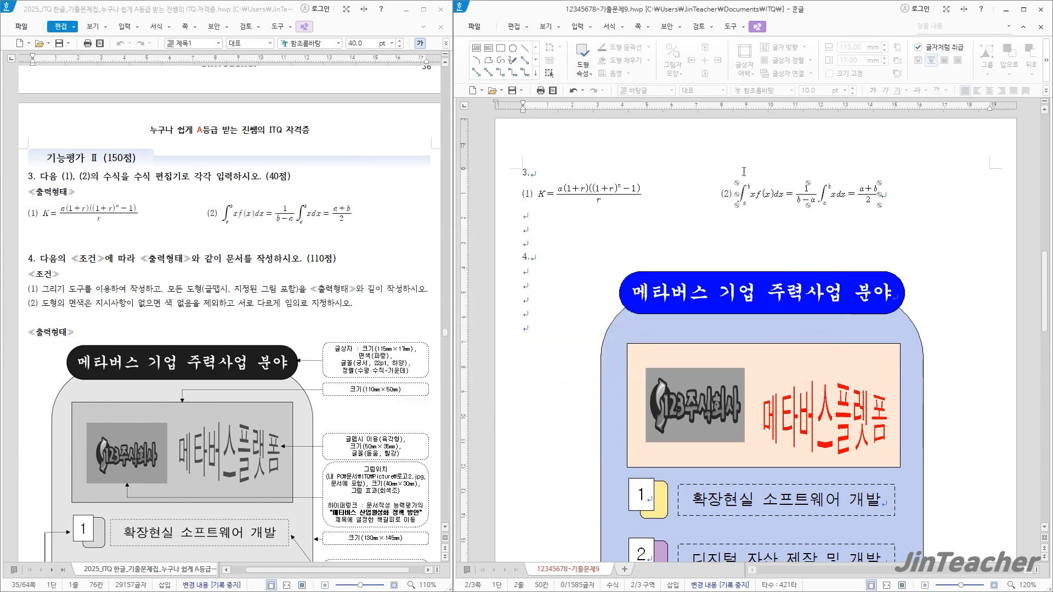
pyautogui.click(582, 232)
# Step: Scroll down and nudge the 메타버스플랫폼 WordArt slightly within its frame
pyautogui.scroll(-2, 572, 235)
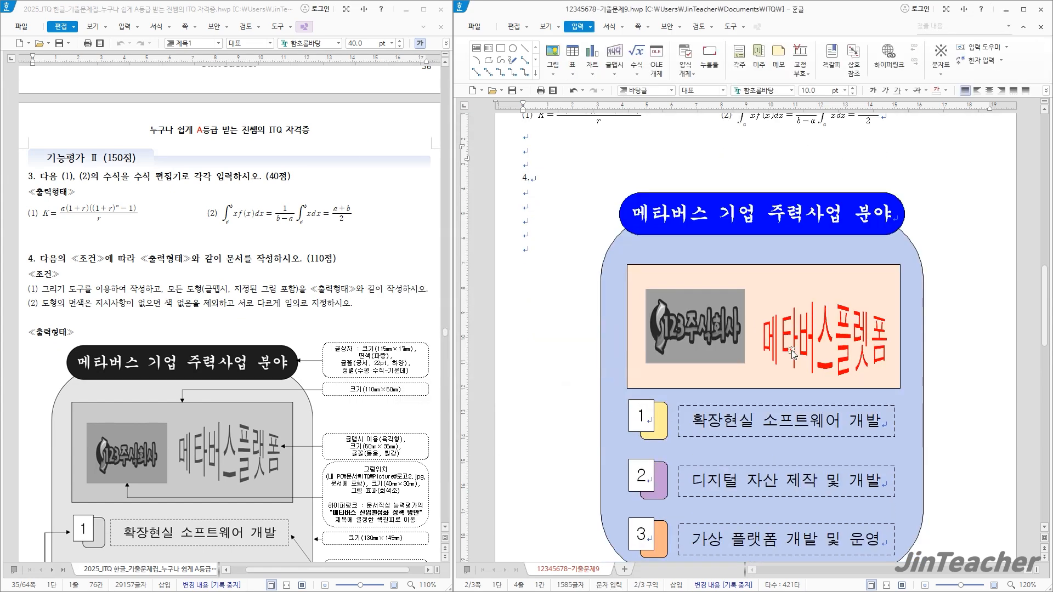
pyautogui.click(811, 333)
pyautogui.moveTo(811, 334); pyautogui.dragTo(813, 334)
pyautogui.click(812, 334)
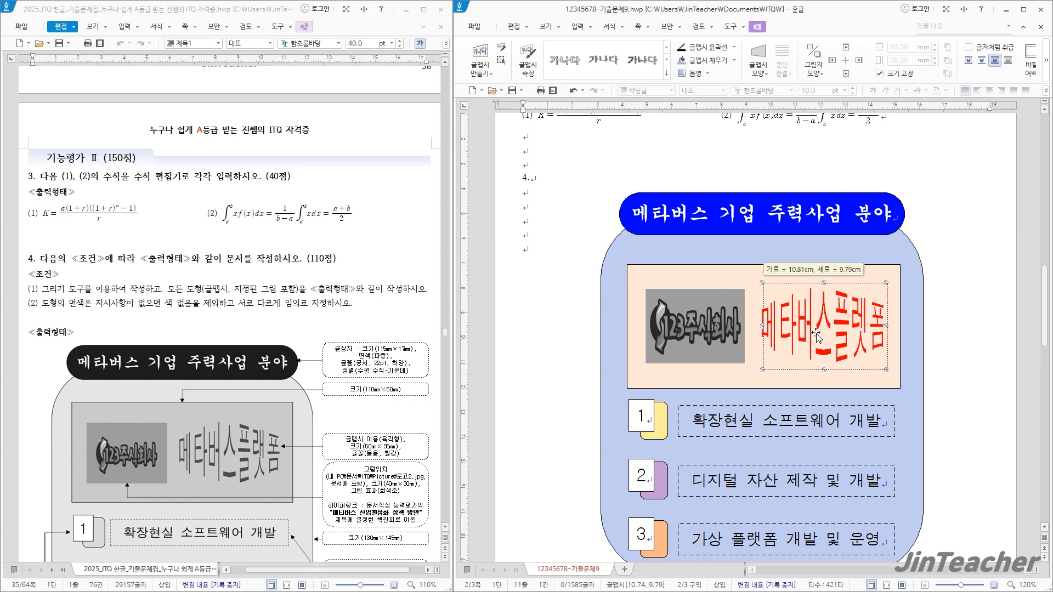